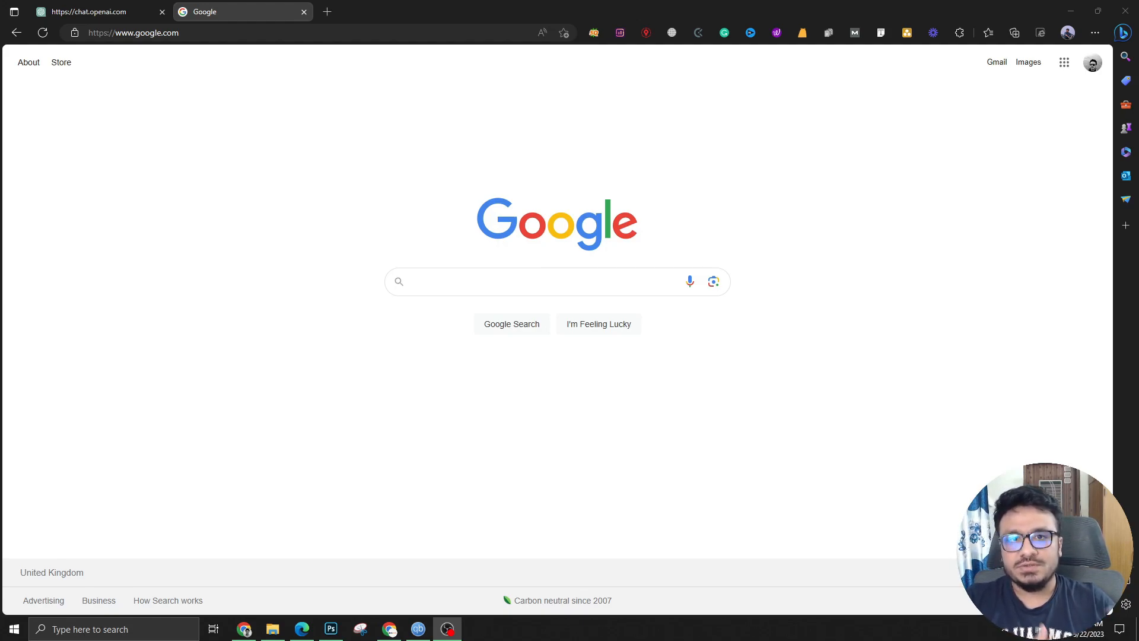
Go to business.facebook.com/adsmanager in a new Edge tab to reach the Ads Manager Campaigns page
click(327, 12)
text(business.facebook.com/adsmanager)
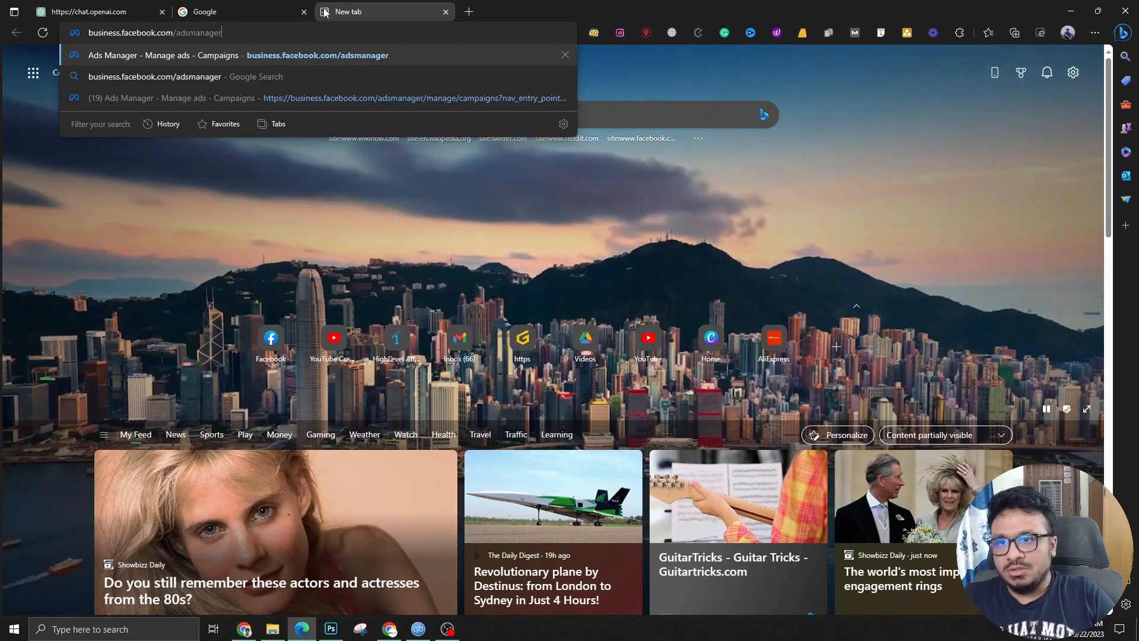
key(Return)
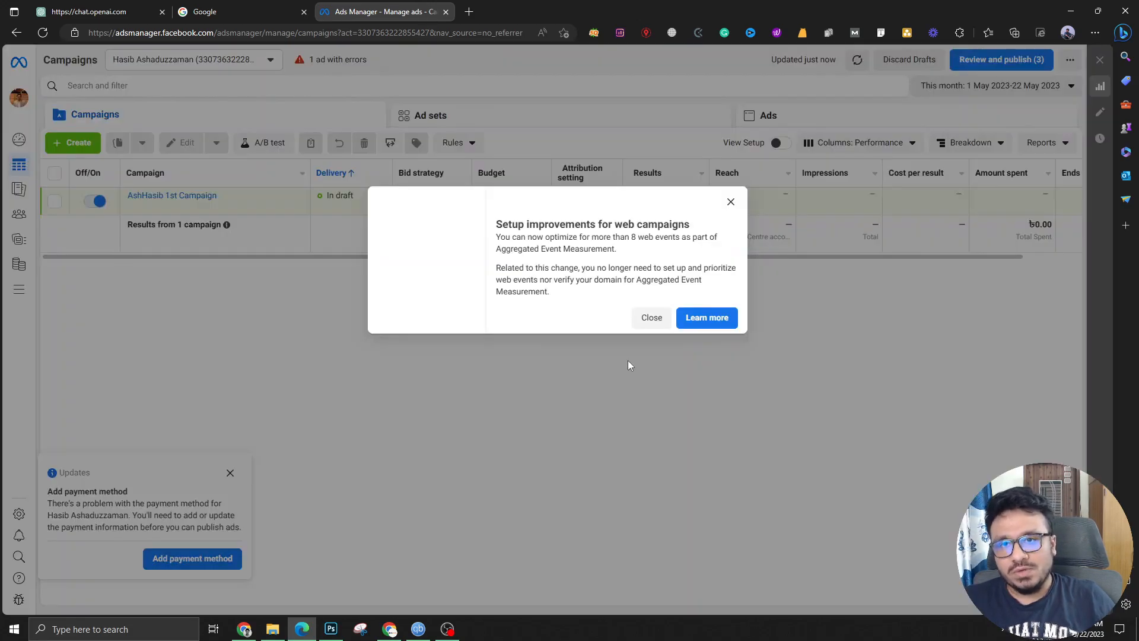
Dismiss the setup improvements notice, briefly visit Business Suite, then switch to the other ad account
click(731, 164)
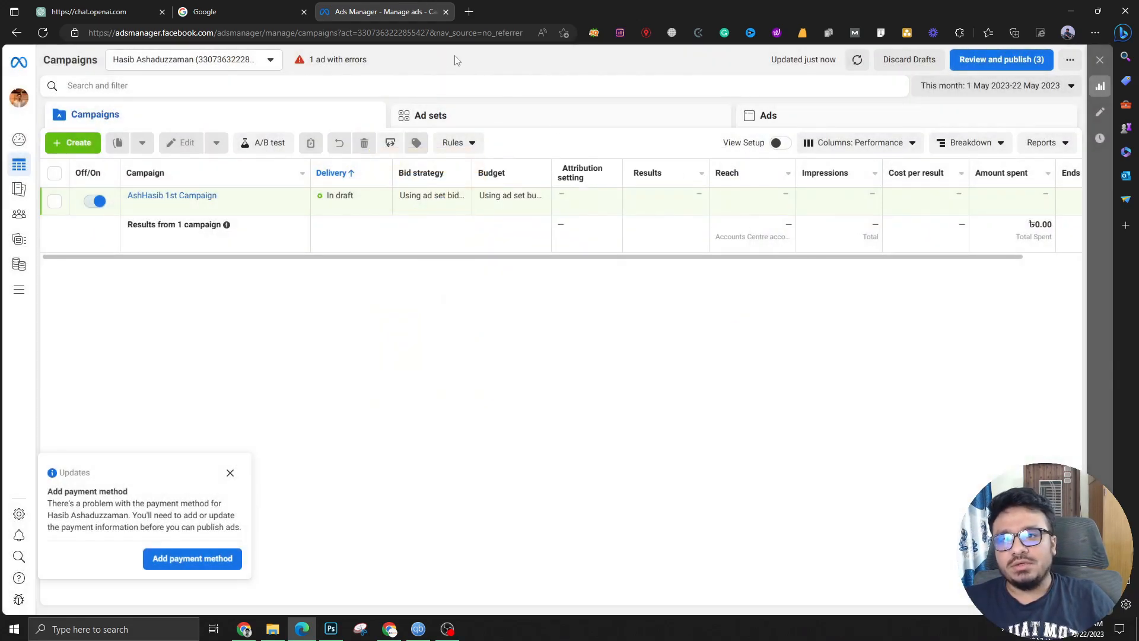
click(470, 11)
text(busin)
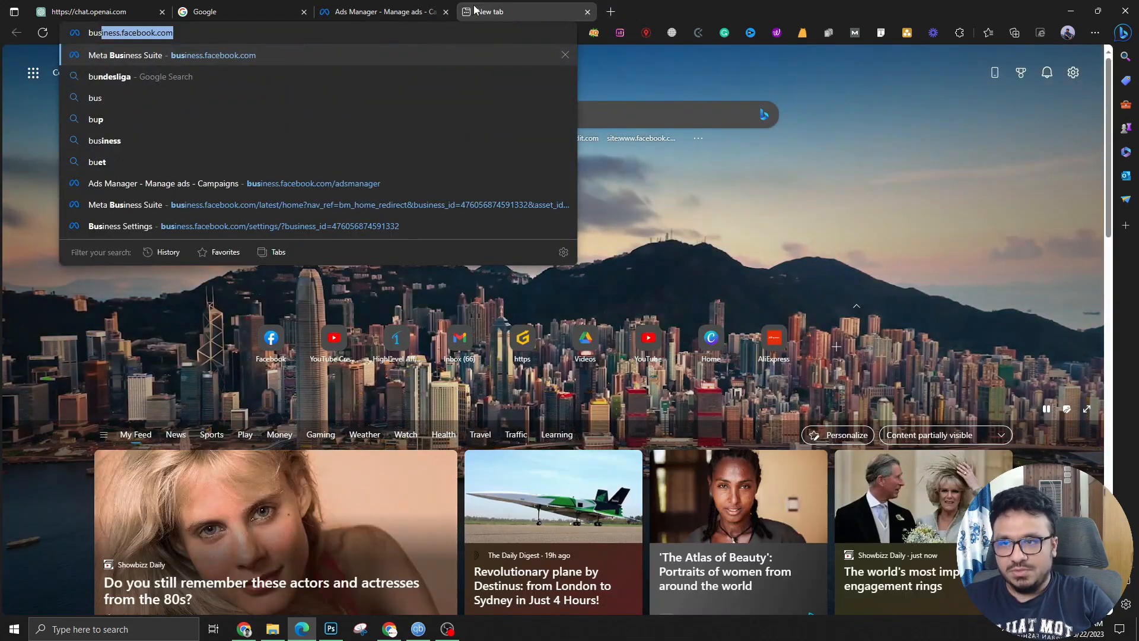
key(Return)
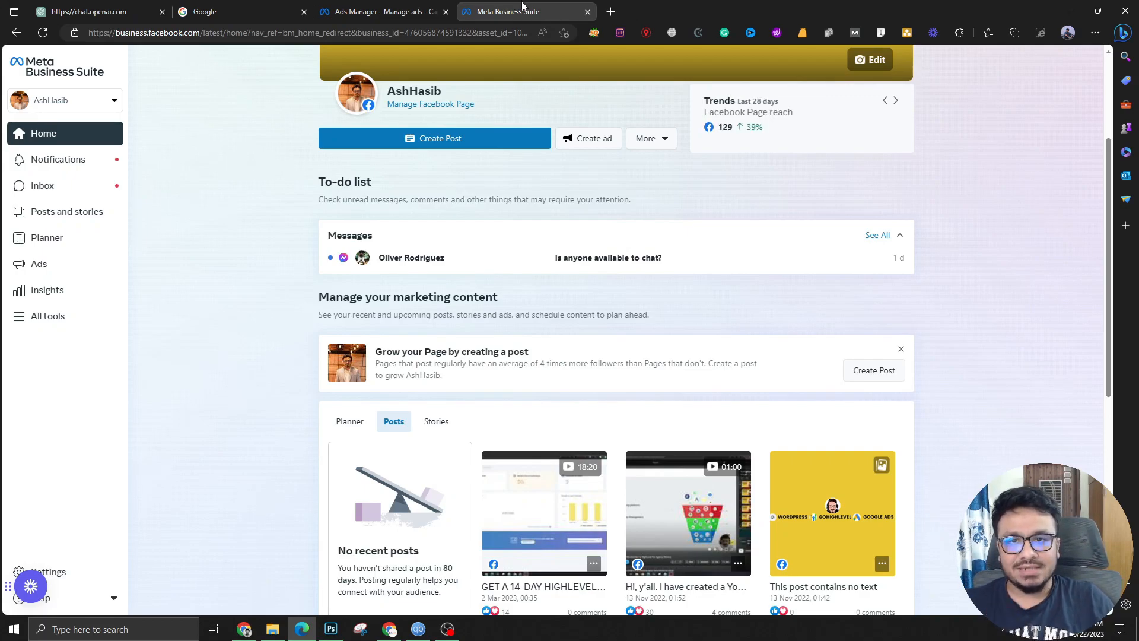
middle_click(522, 6)
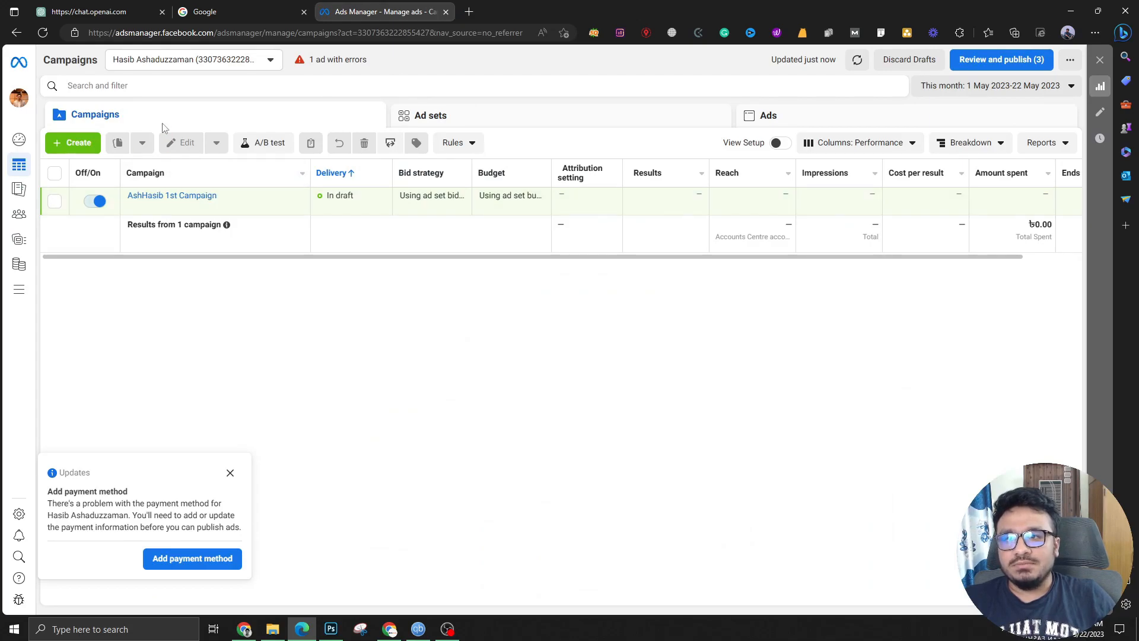
click(162, 65)
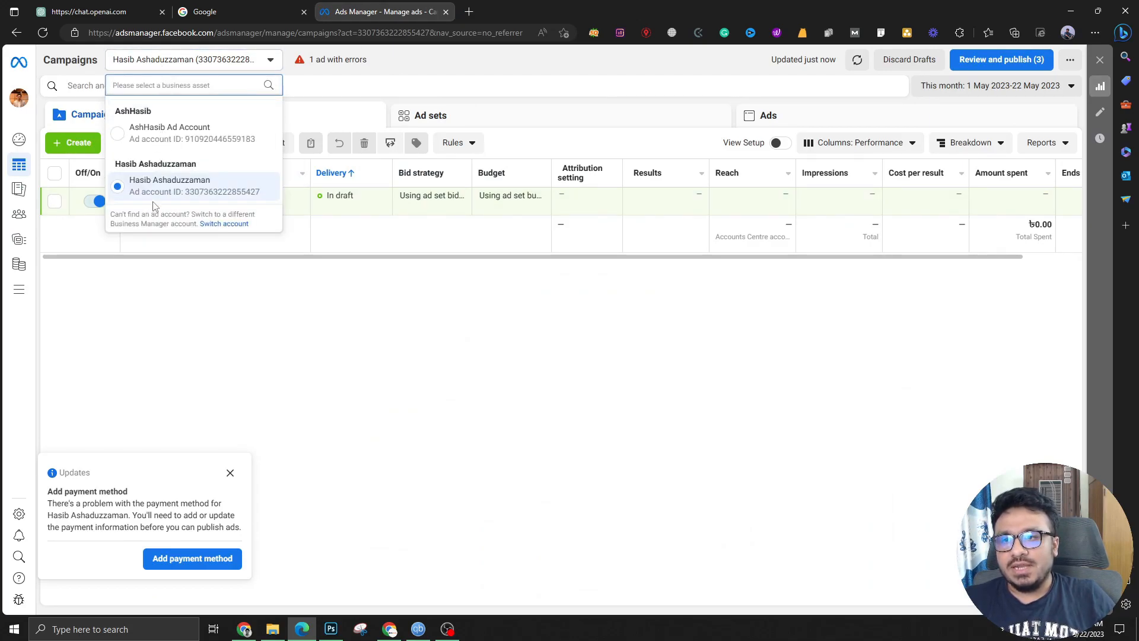
click(157, 140)
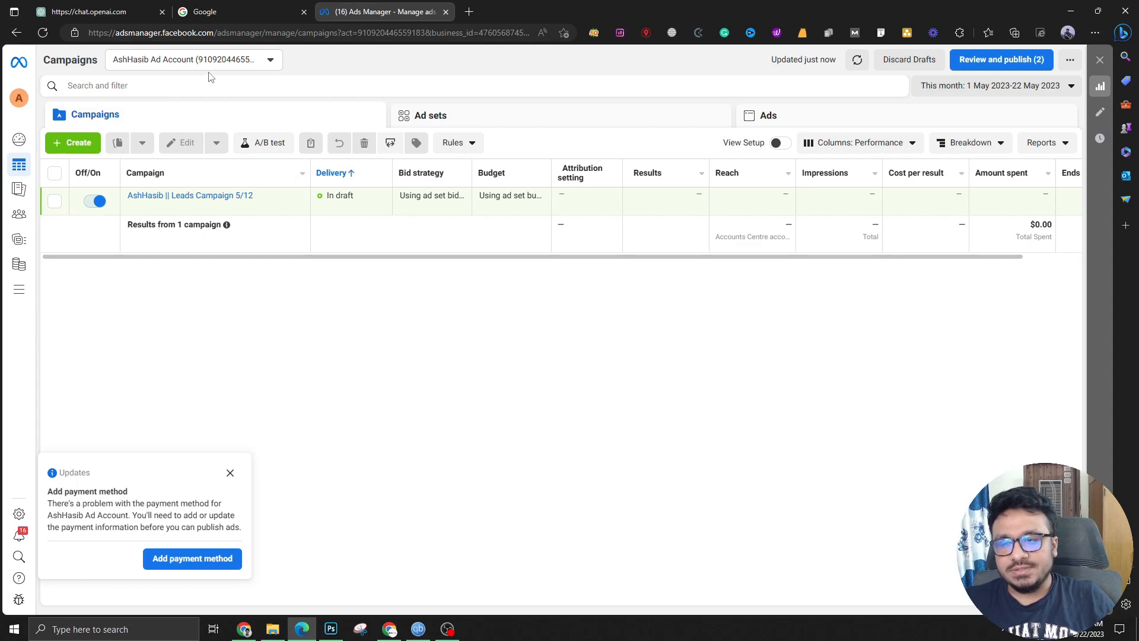
Create a new campaign with the Leads objective and select its default name
click(82, 143)
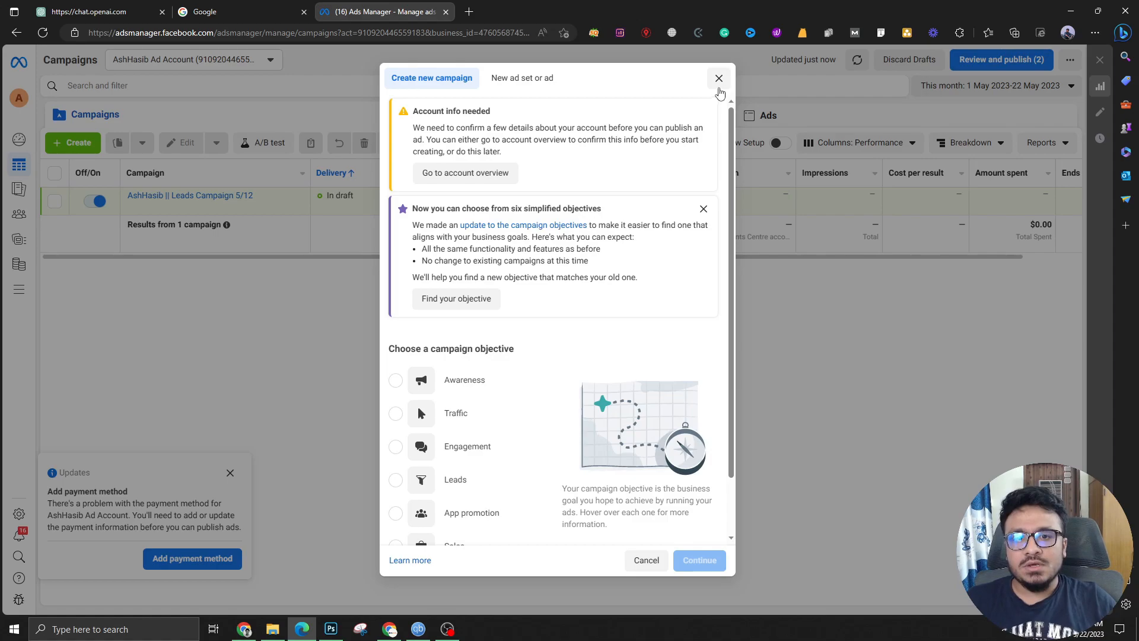
scroll(549, 369, down, 2)
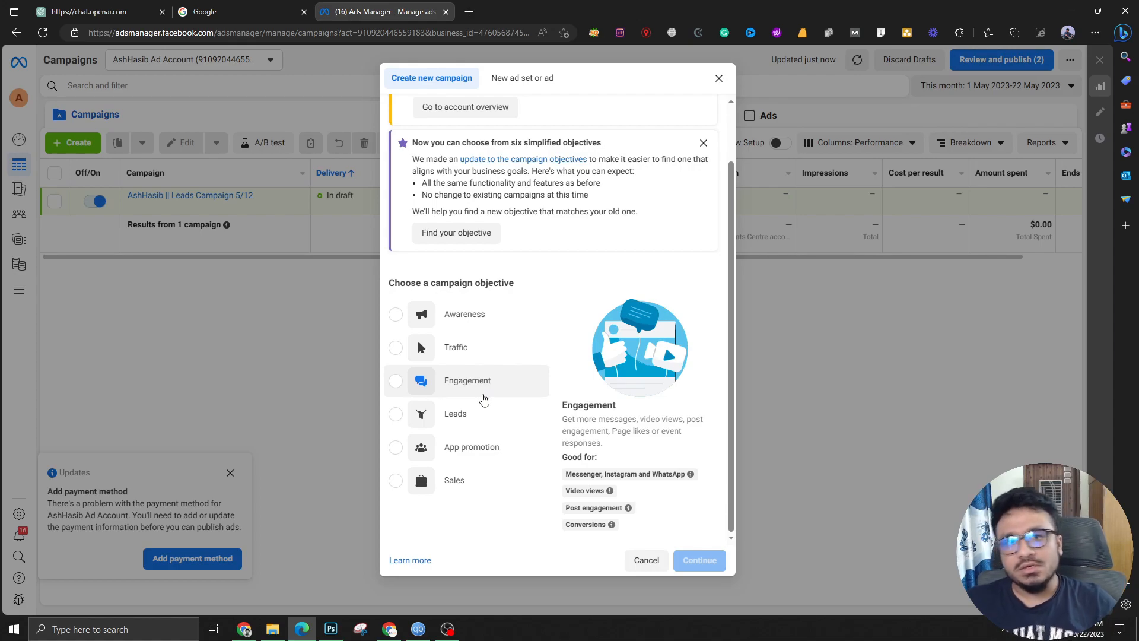
click(394, 414)
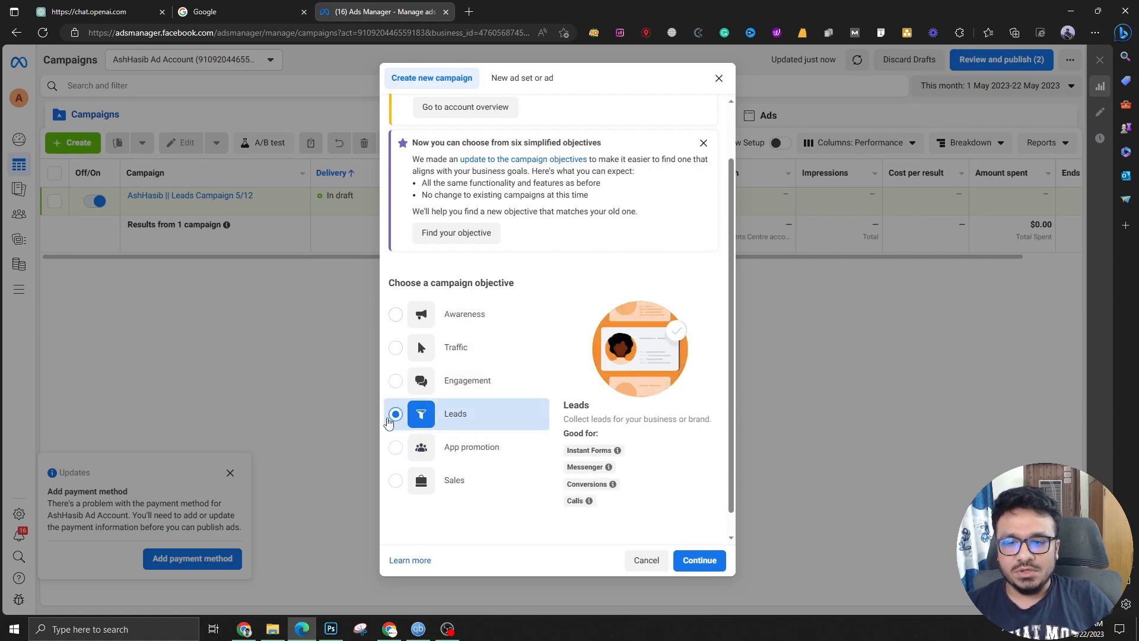
click(690, 562)
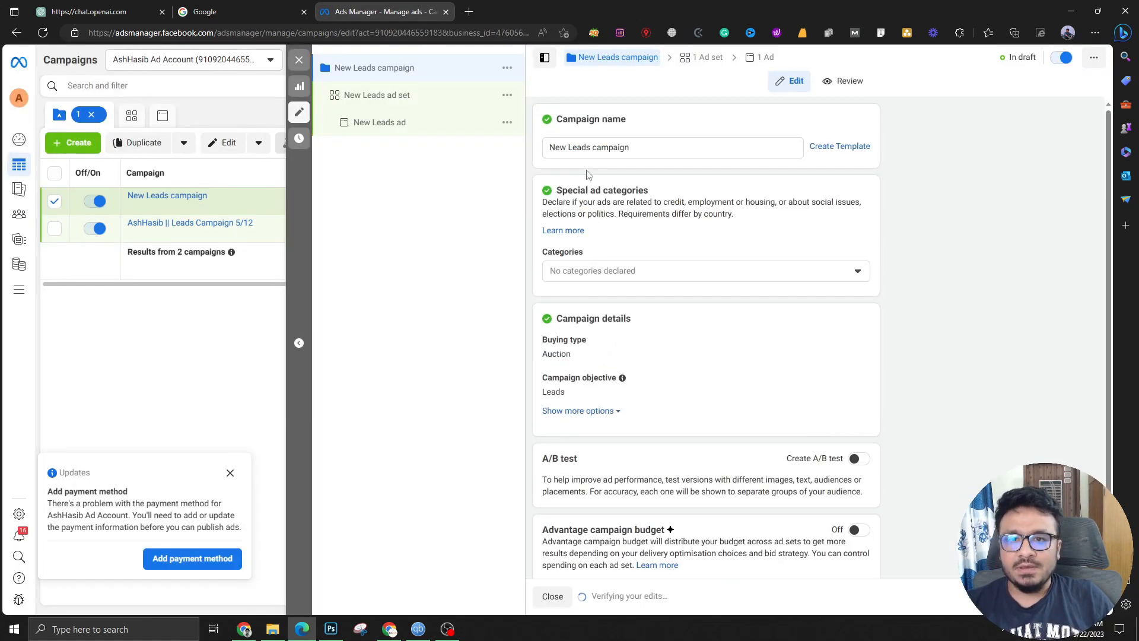
drag(635, 148, 547, 151)
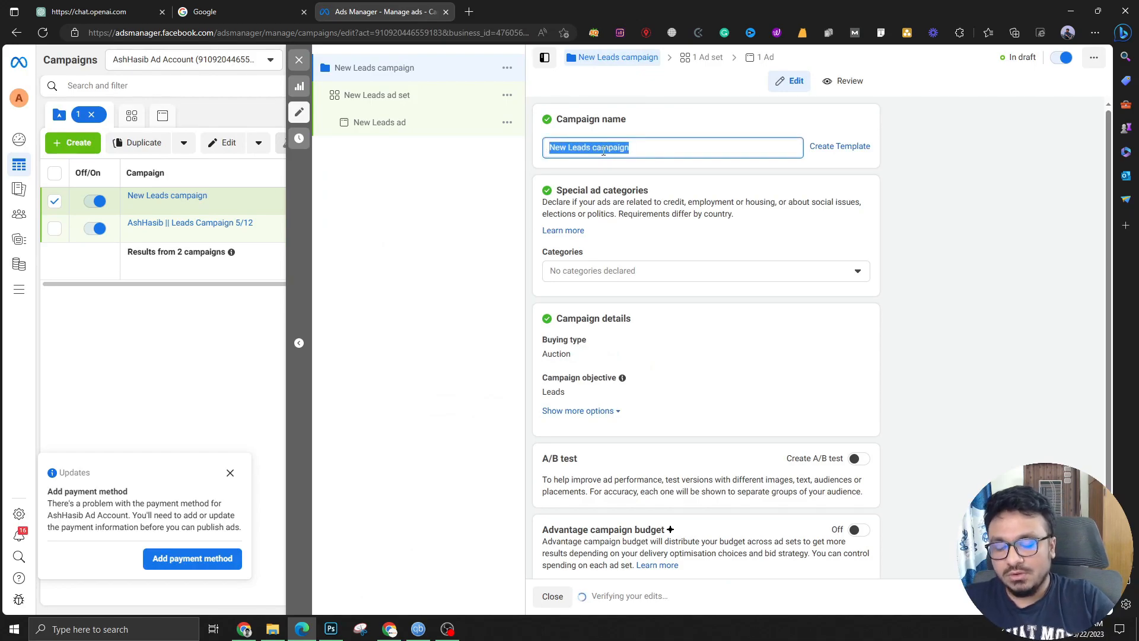
Rename the campaign to the user's demo campaign name dated 22 May
text(AshhAsib)
key(BackSpace)
key(BackSpace)
text(Hasib)
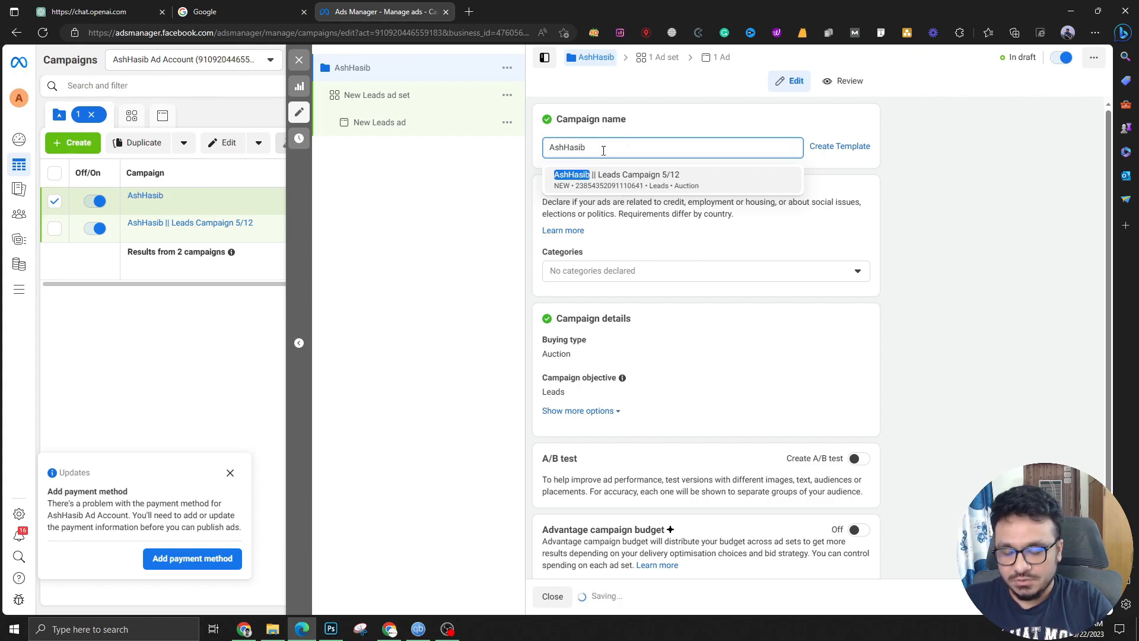
text( Demo Campaign 22 May 2023)
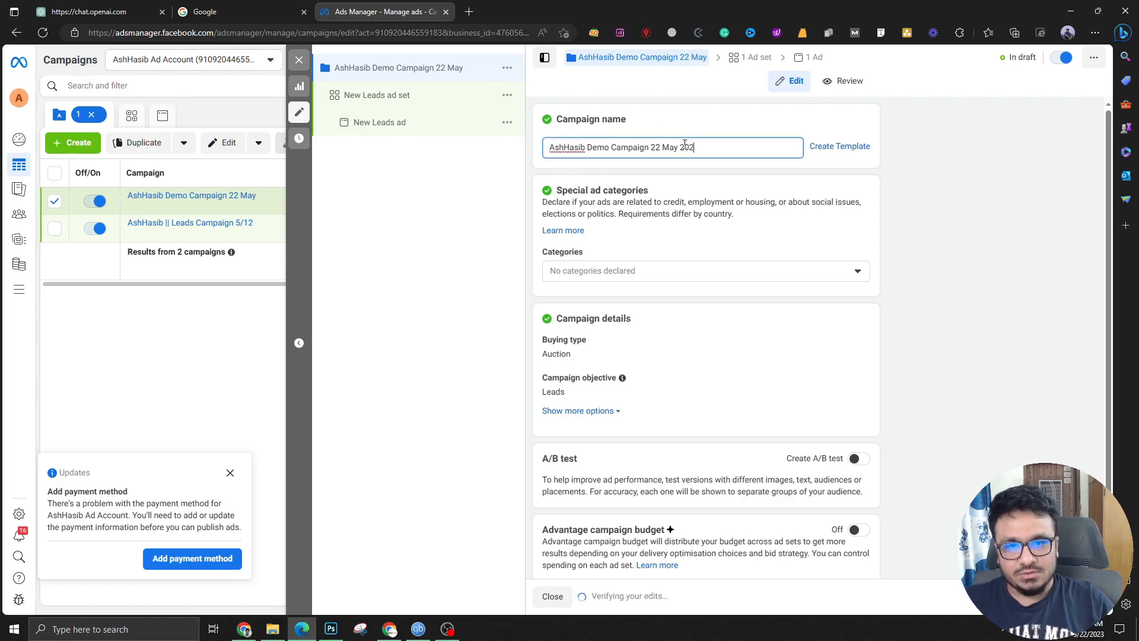
Leave special ad categories empty and expand the additional campaign options
click(645, 273)
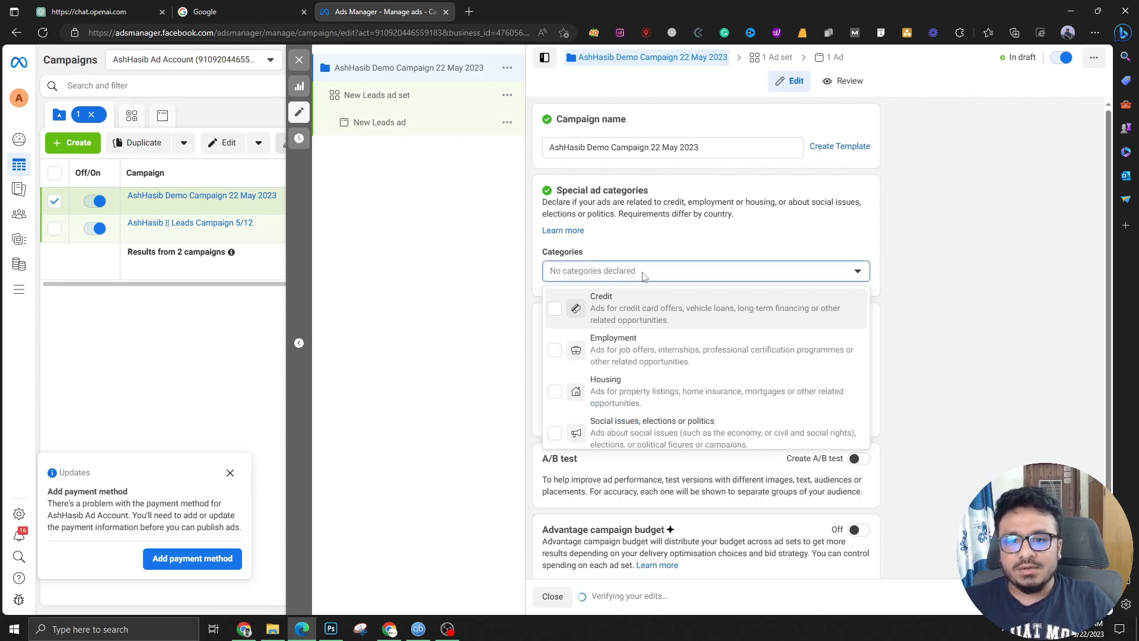
click(940, 315)
scroll(712, 315, down, 1)
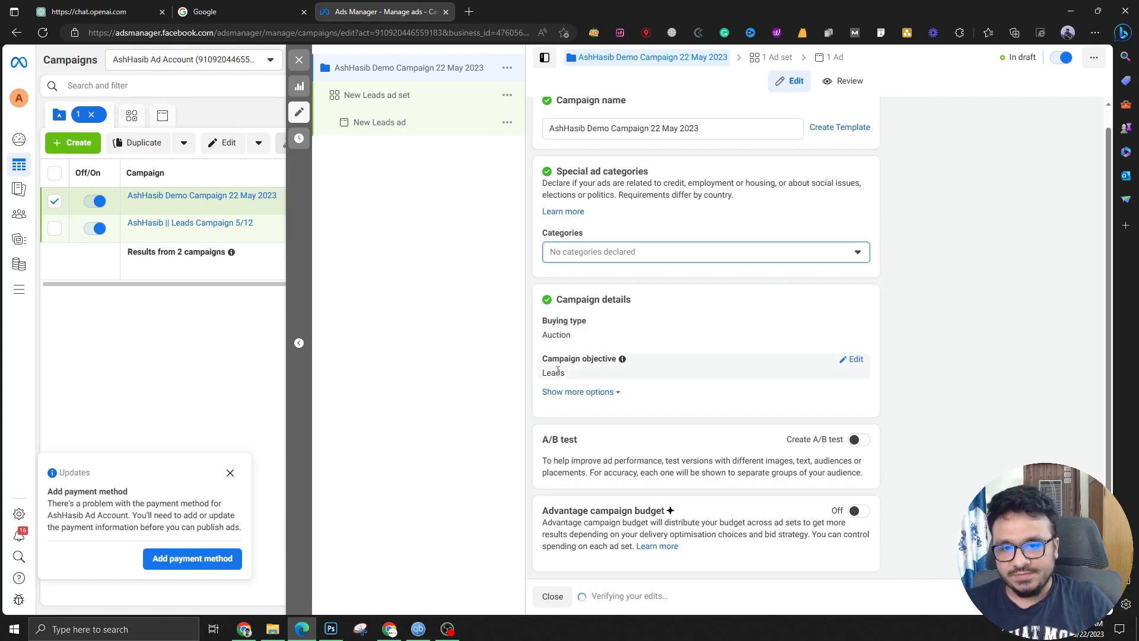
click(613, 394)
scroll(600, 394, down, 2)
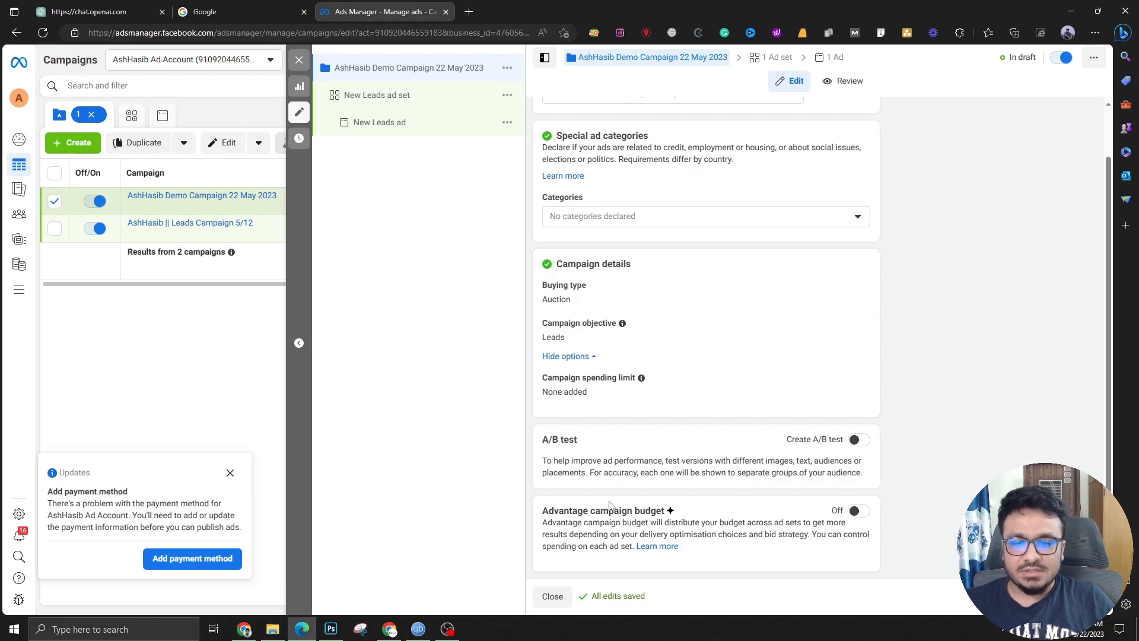
scroll(687, 439, up, 1)
scroll(686, 440, down, 1)
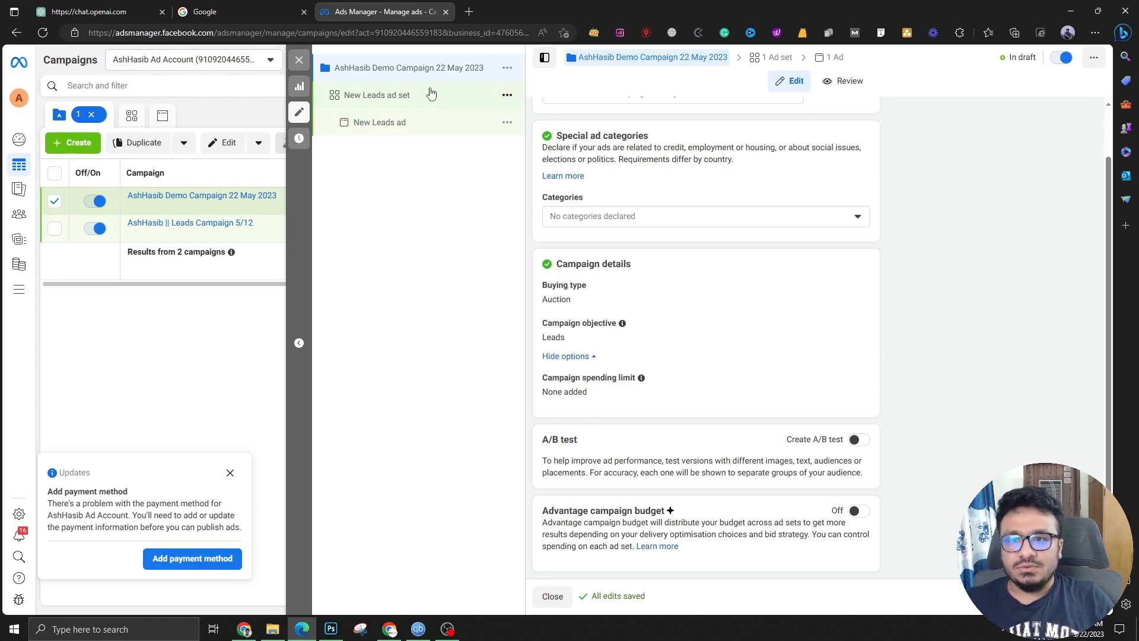
Close the campaign editor without publishing and open the new campaign's ad set for editing
click(299, 59)
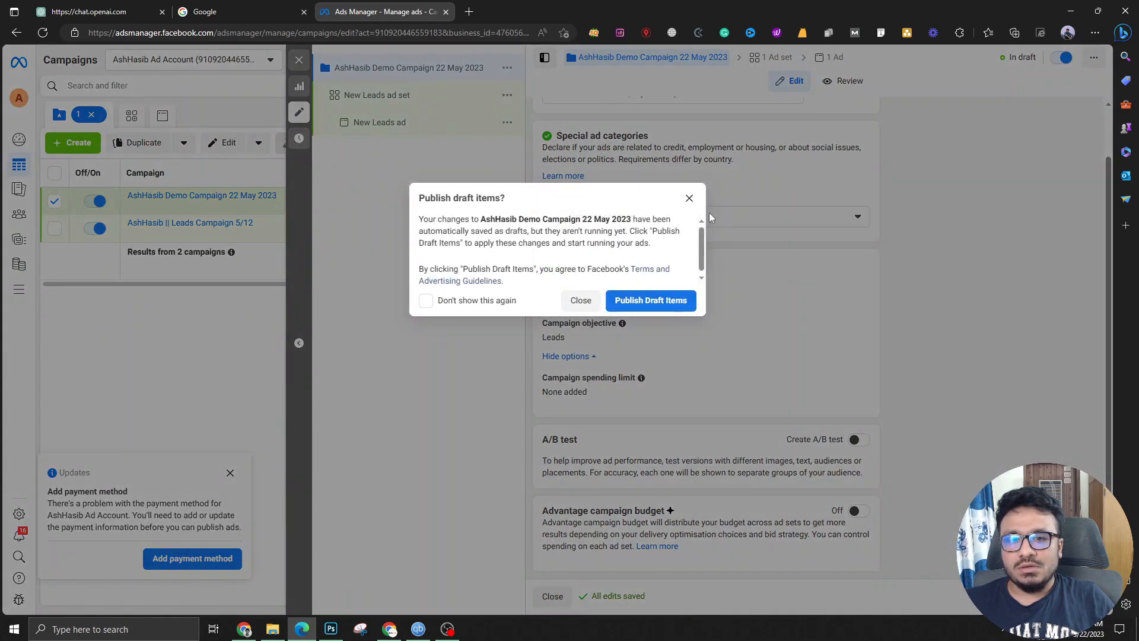
click(581, 301)
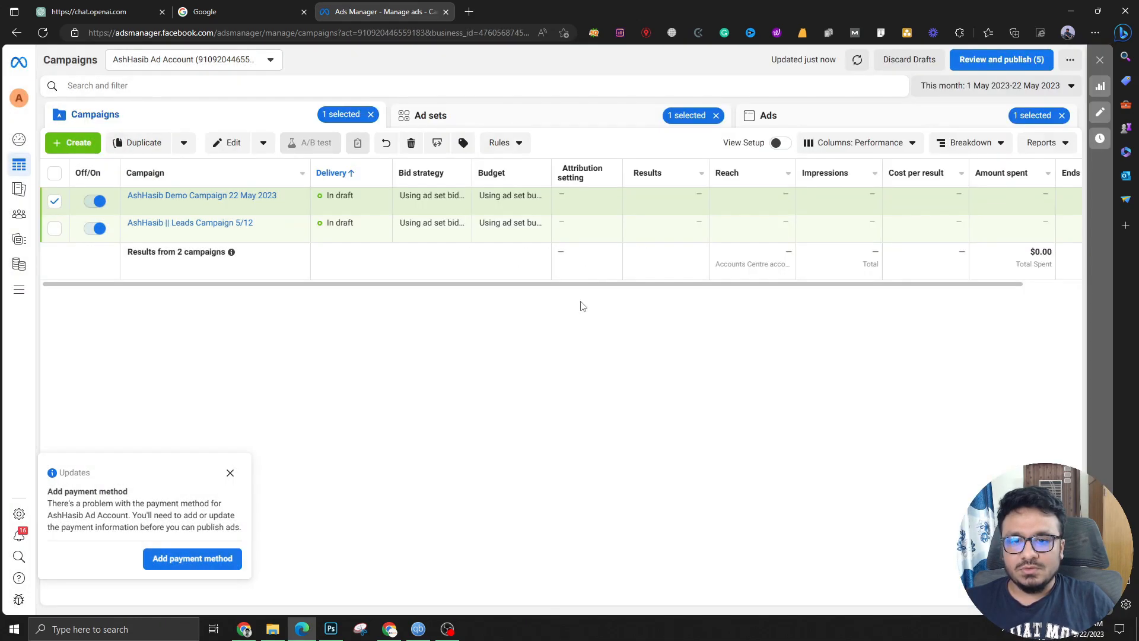
click(197, 196)
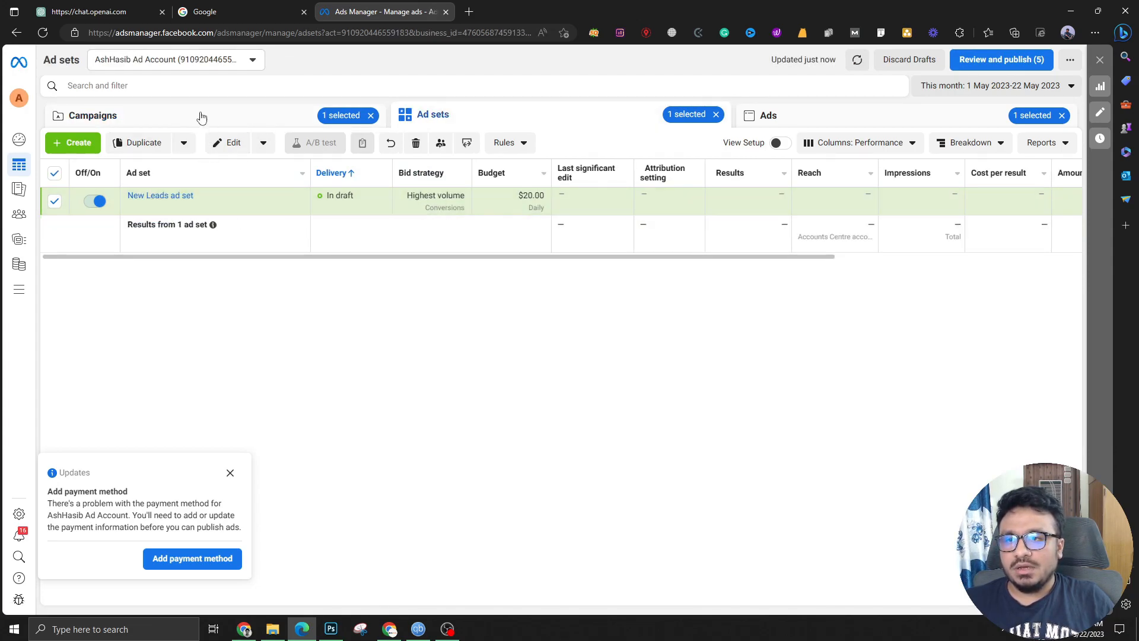
click(93, 115)
click(183, 197)
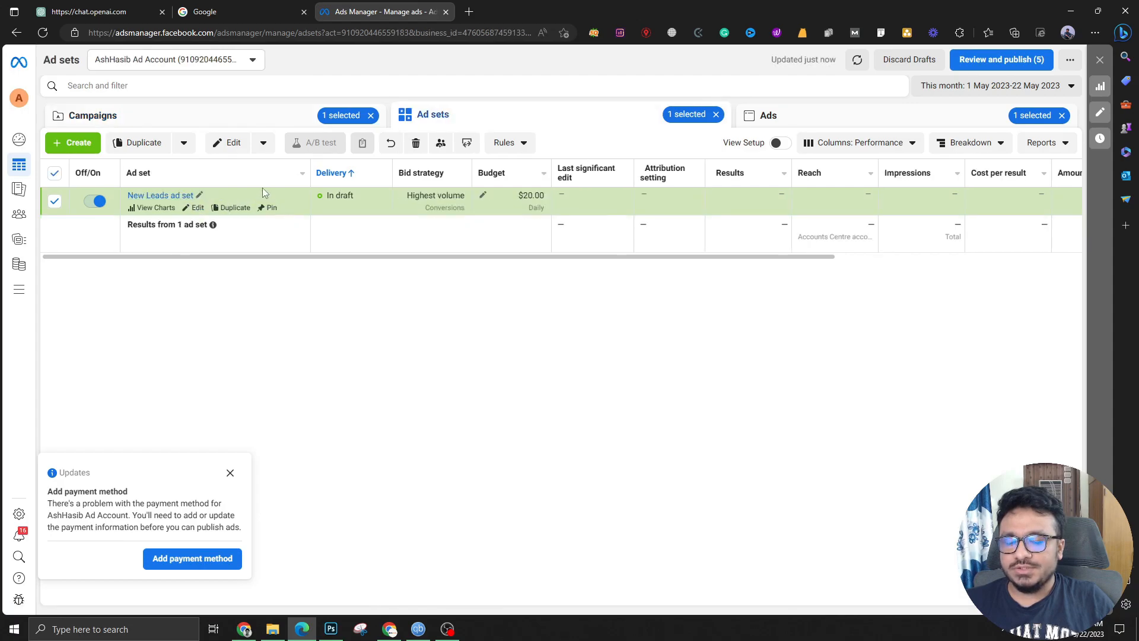
click(200, 197)
click(163, 197)
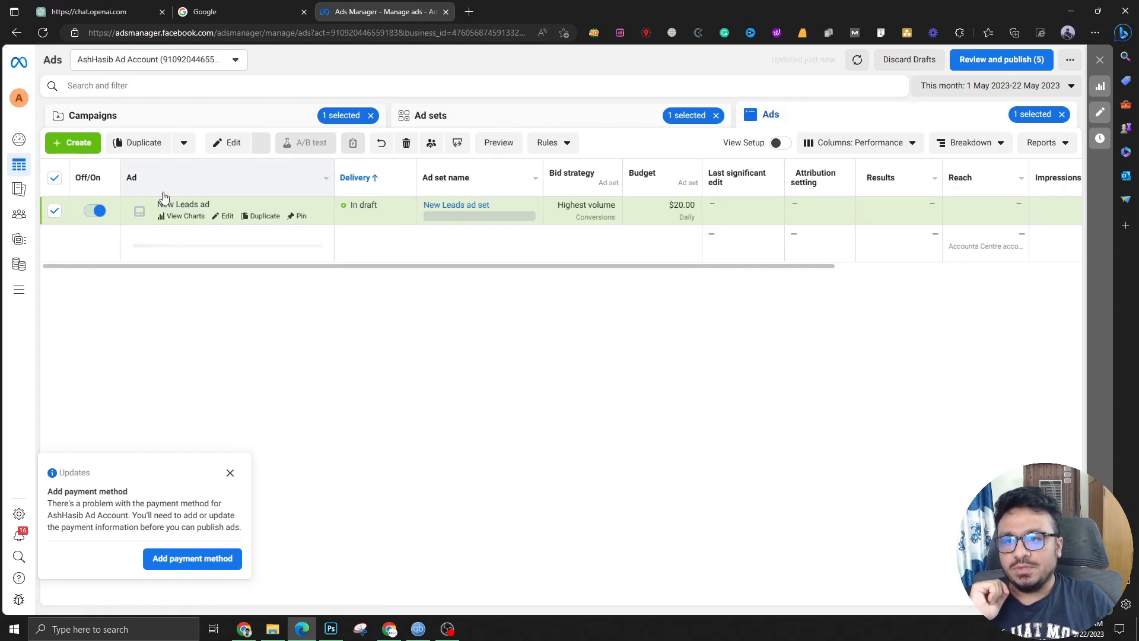
click(469, 109)
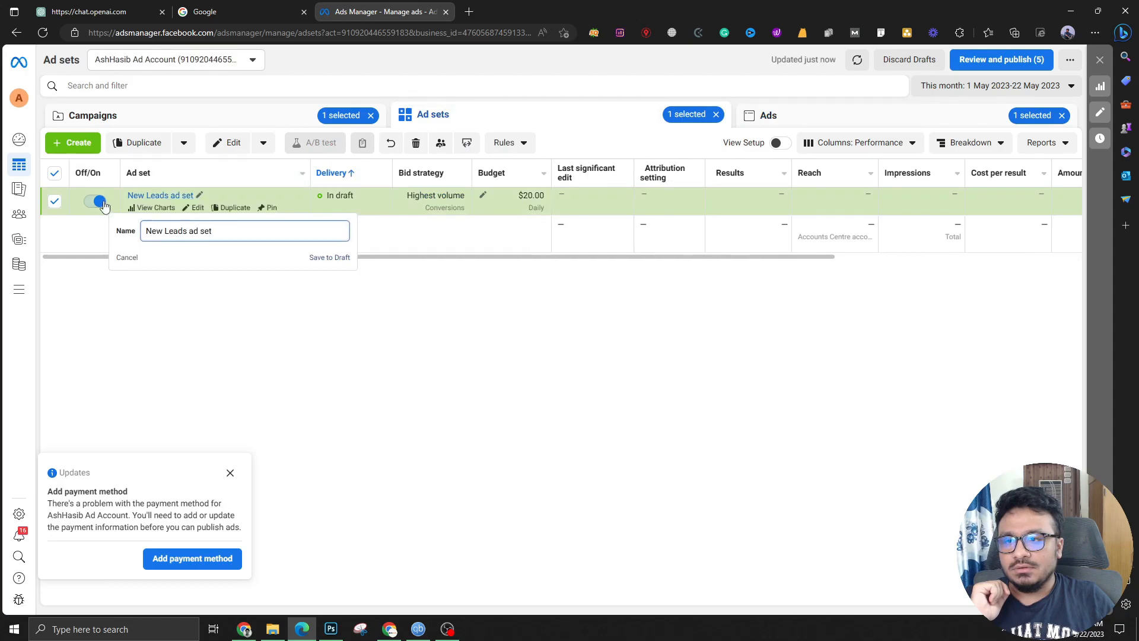
click(226, 146)
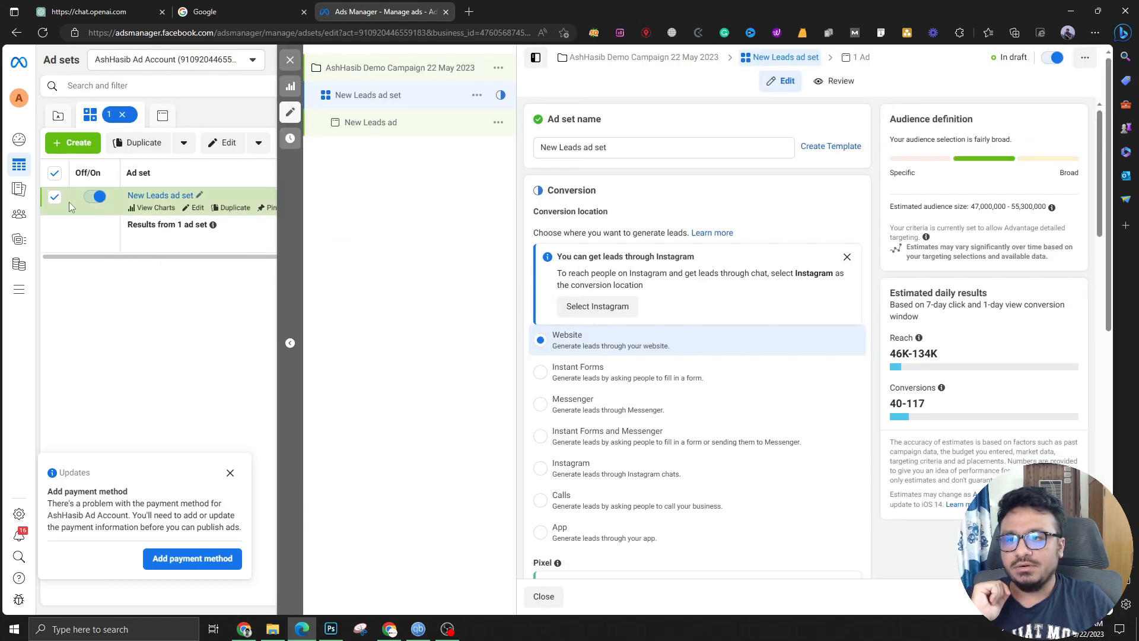
Replace the ad set name with the user's demo name ending in 'Demo Ad Set'
click(199, 195)
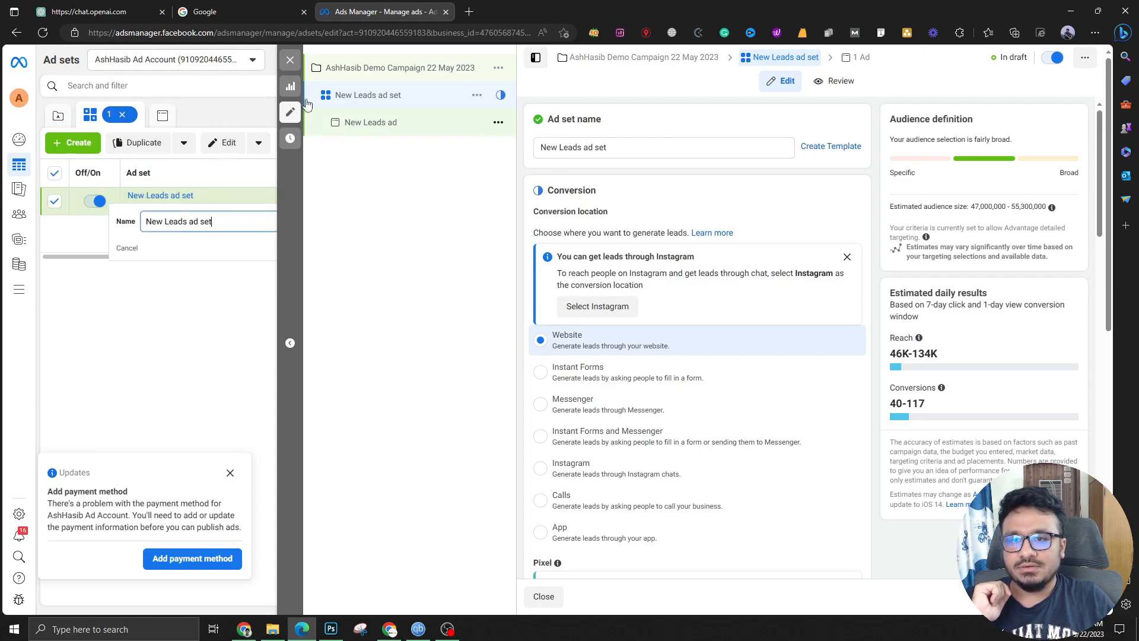
drag(638, 147, 518, 146)
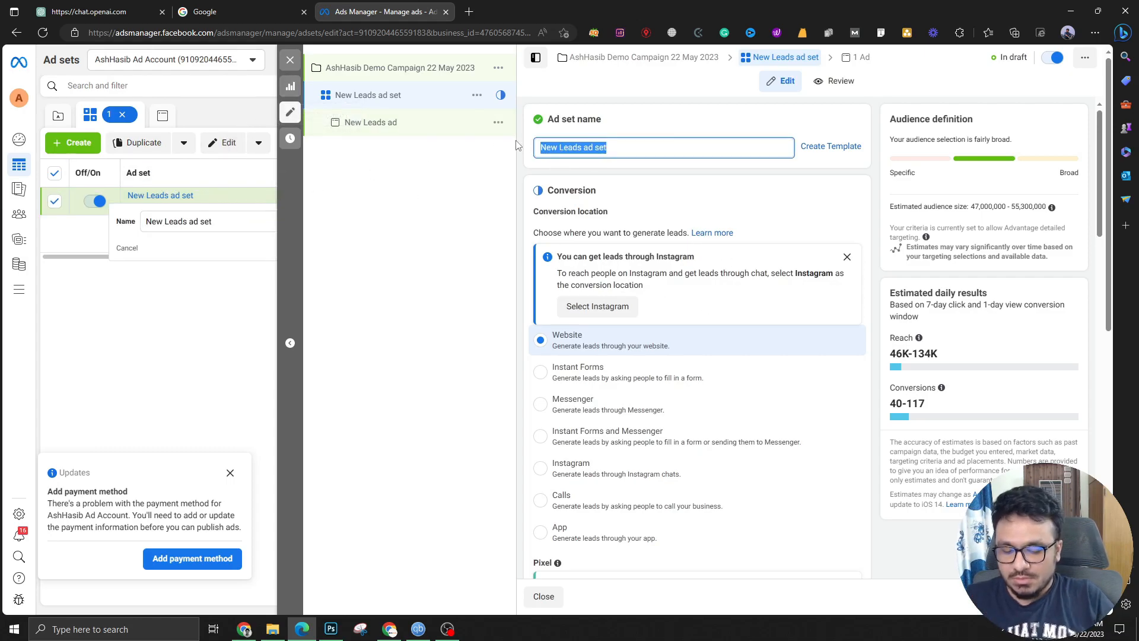
text(Ash)
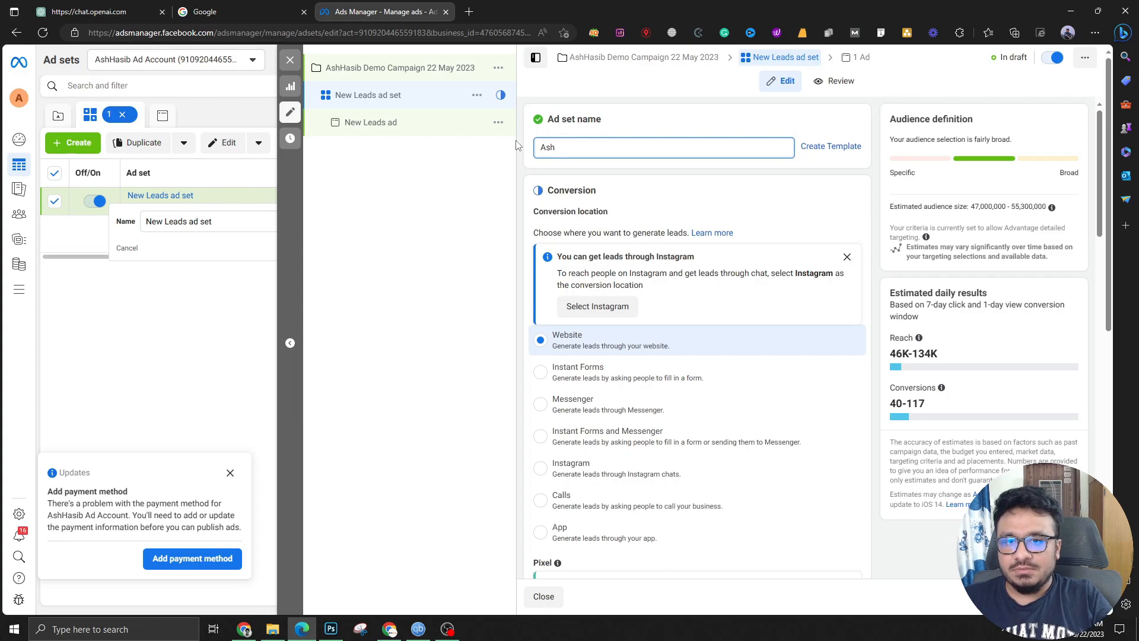
text(Hasib Demo Ad Set)
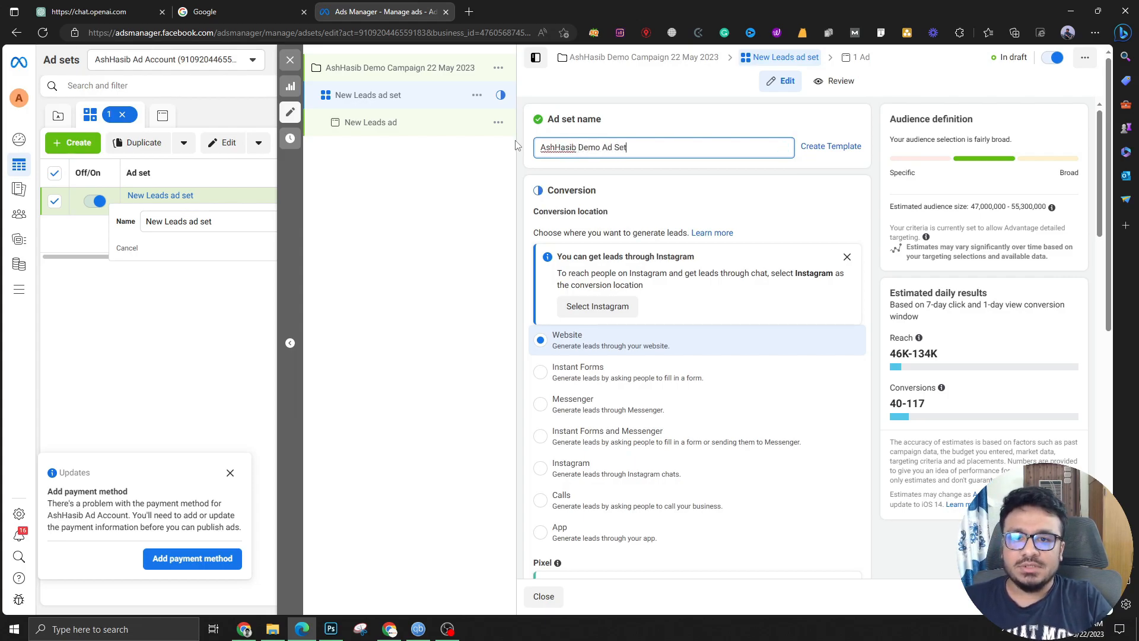
click(663, 161)
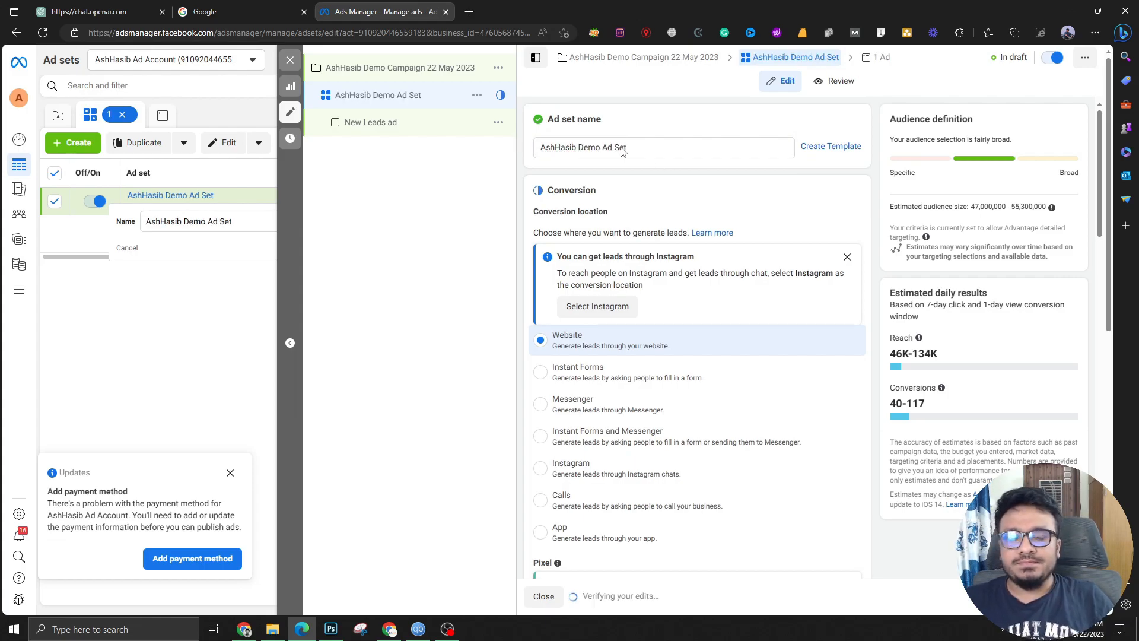
scroll(630, 261, down, 8)
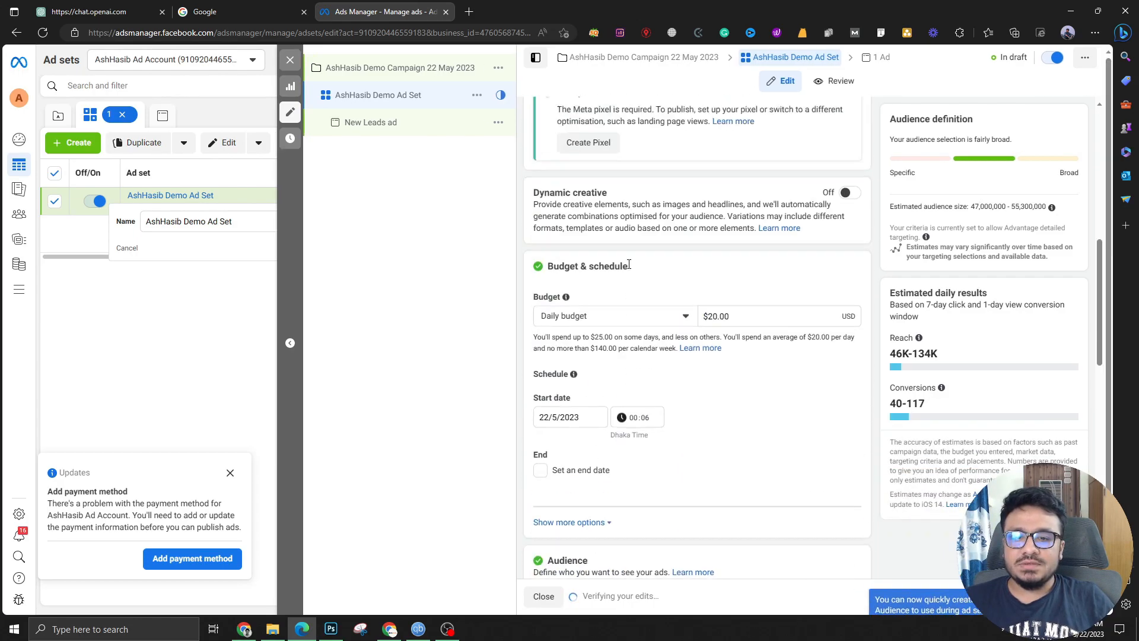
scroll(630, 267, up, 7)
scroll(630, 270, up, 2)
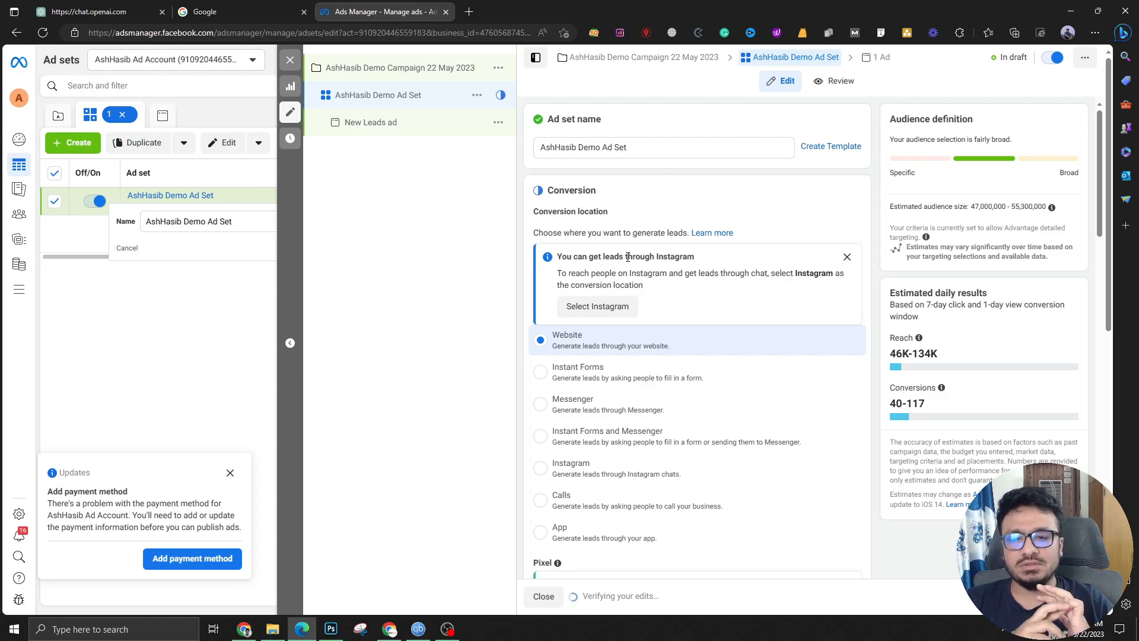
Close the ad set editor without publishing and open the demo campaign for editing
click(291, 60)
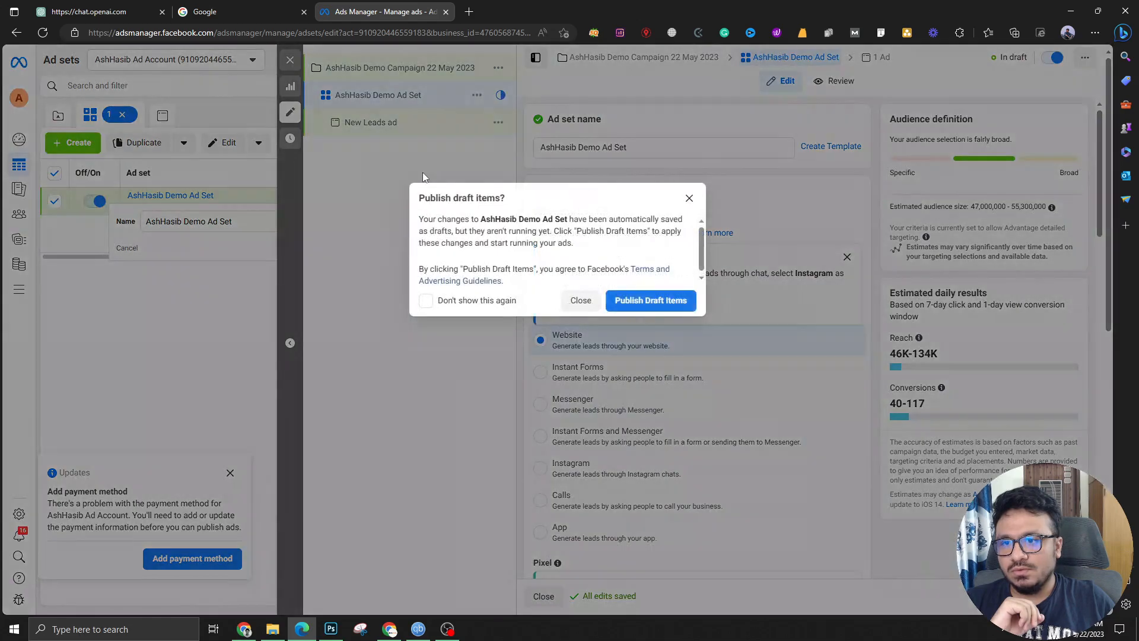
click(582, 303)
click(190, 118)
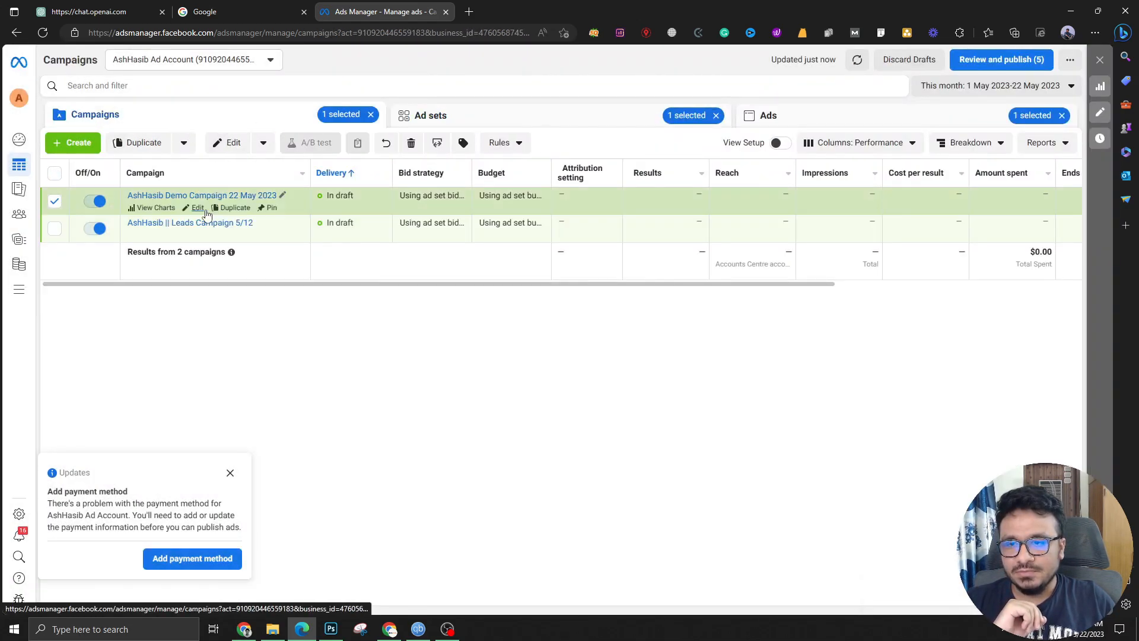
click(189, 208)
scroll(725, 323, down, 5)
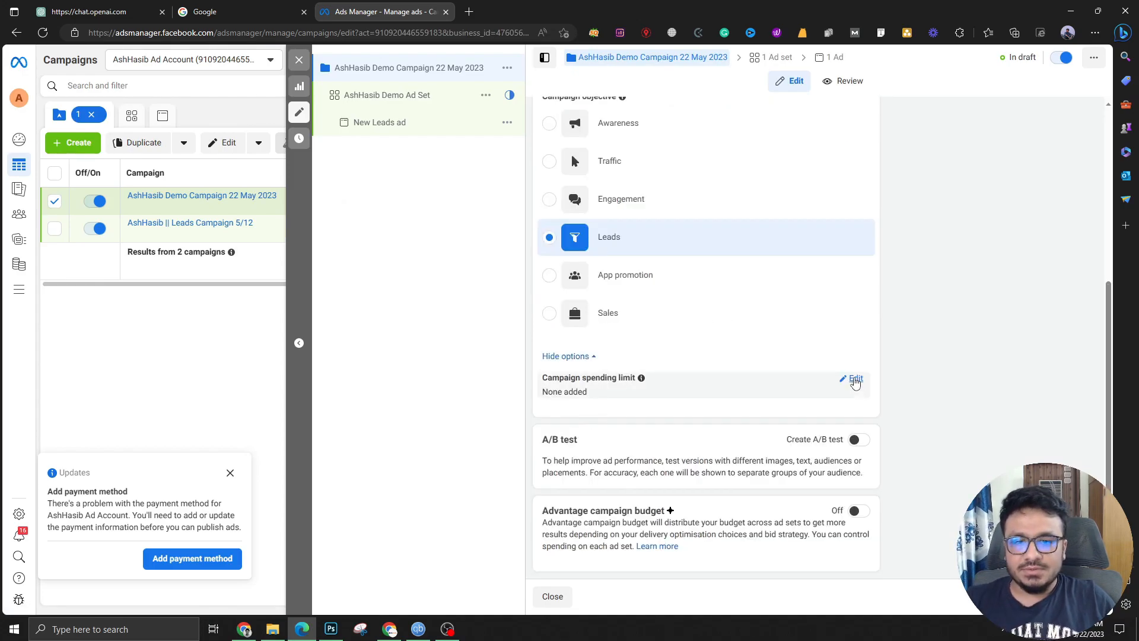
Try a $1,000 campaign spending limit, then remove it so no limit applies
click(855, 380)
click(551, 397)
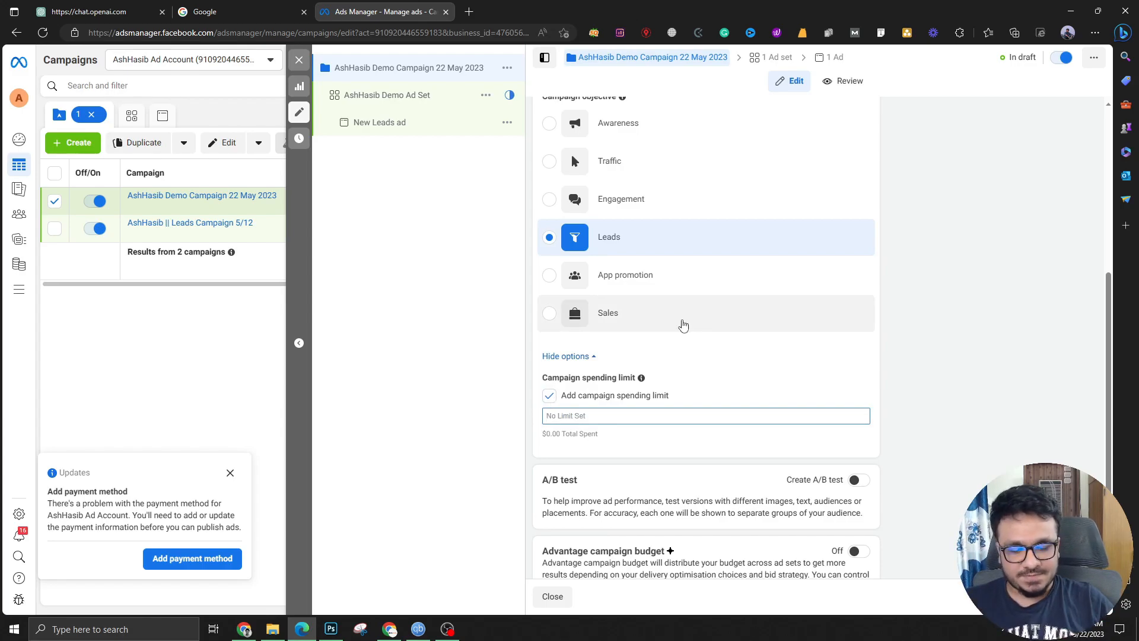
text(1000)
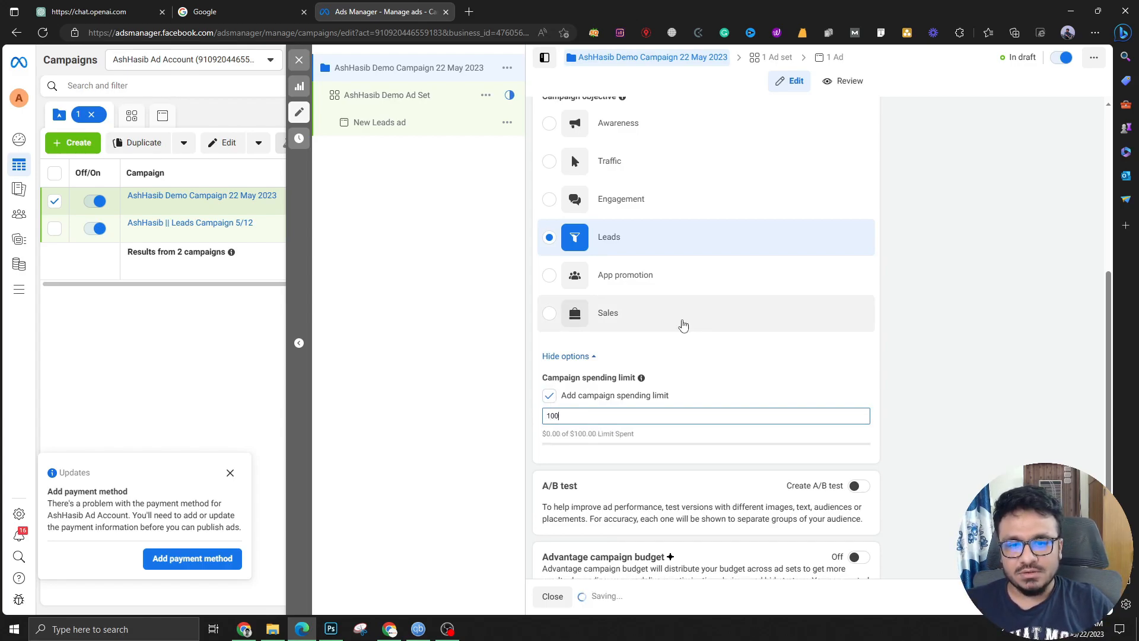
click(908, 389)
scroll(799, 376, down, 1)
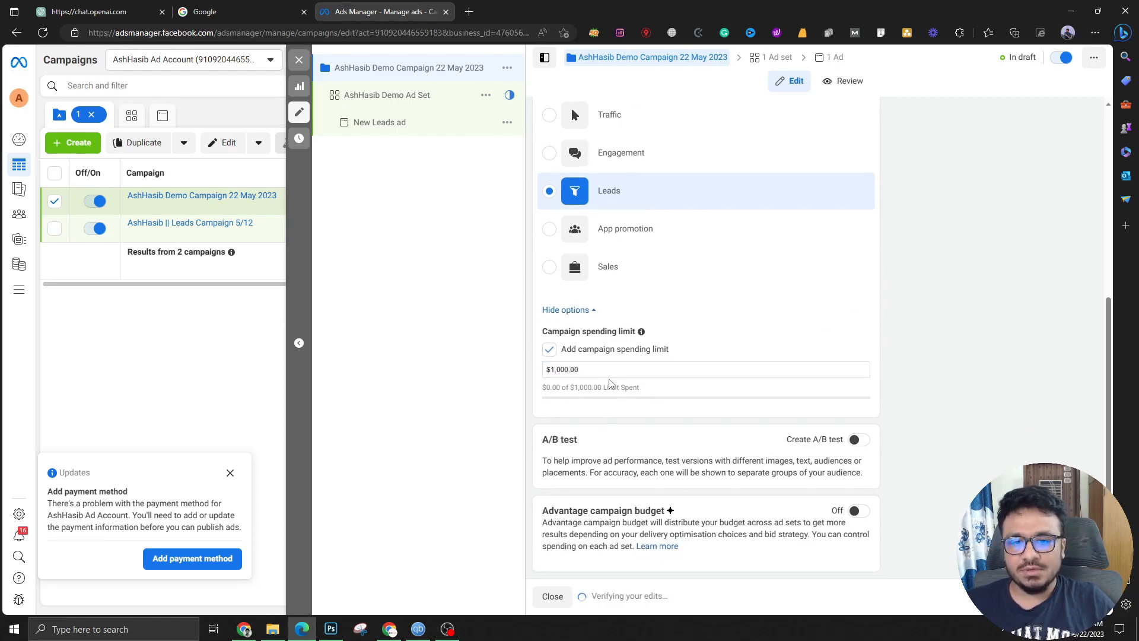
click(548, 351)
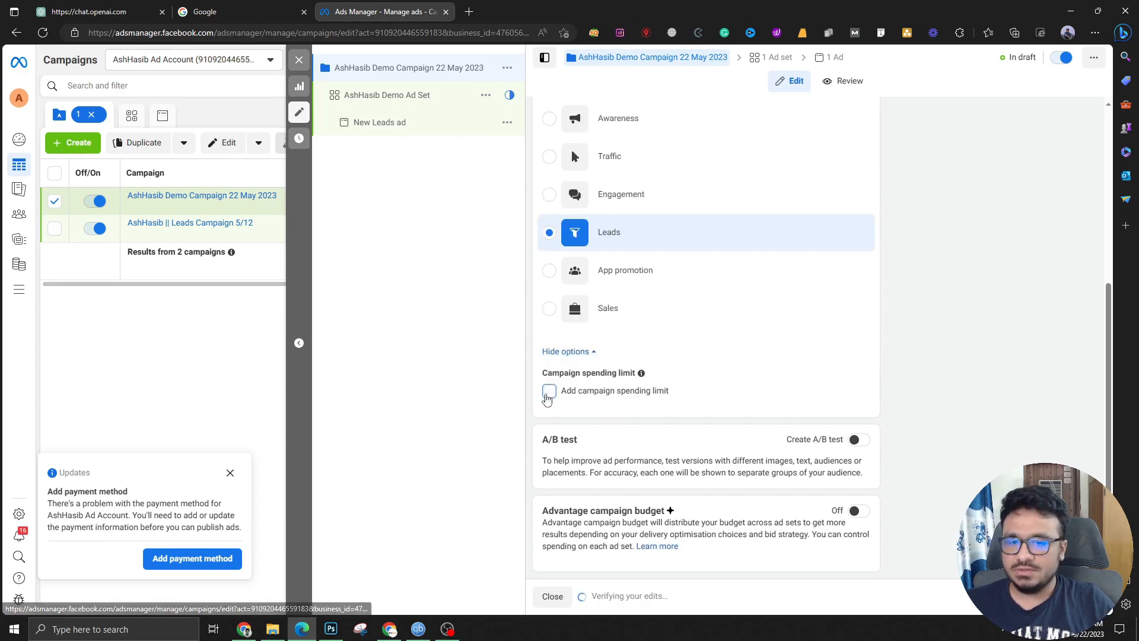
scroll(596, 395, up, 5)
scroll(596, 395, down, 5)
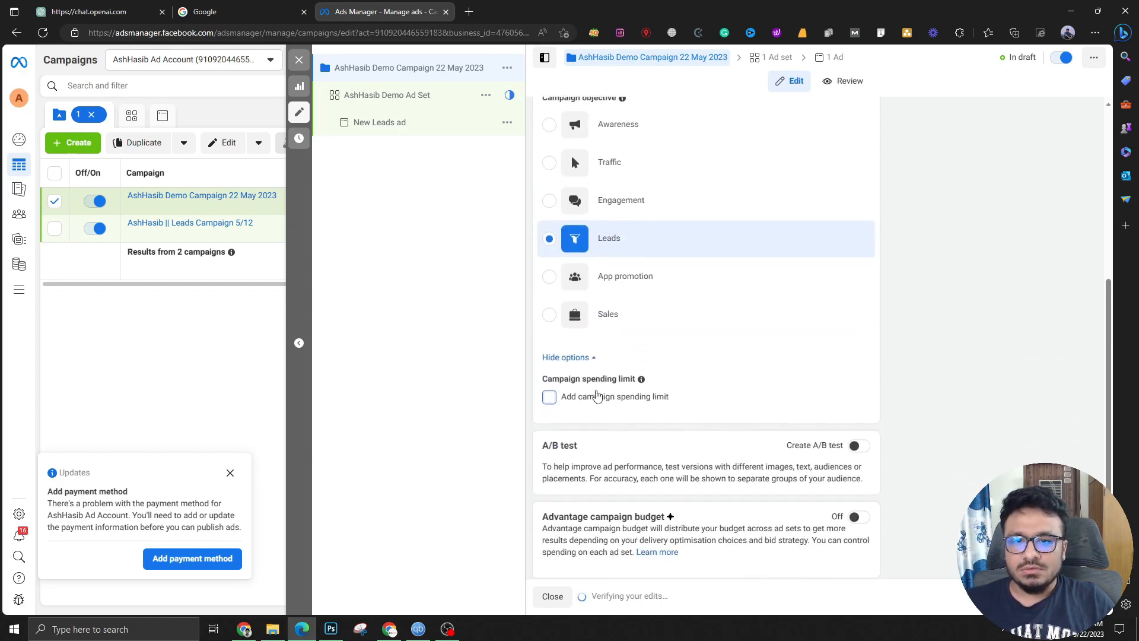
Close the campaign editor without publishing and show the Ad sets table
click(299, 60)
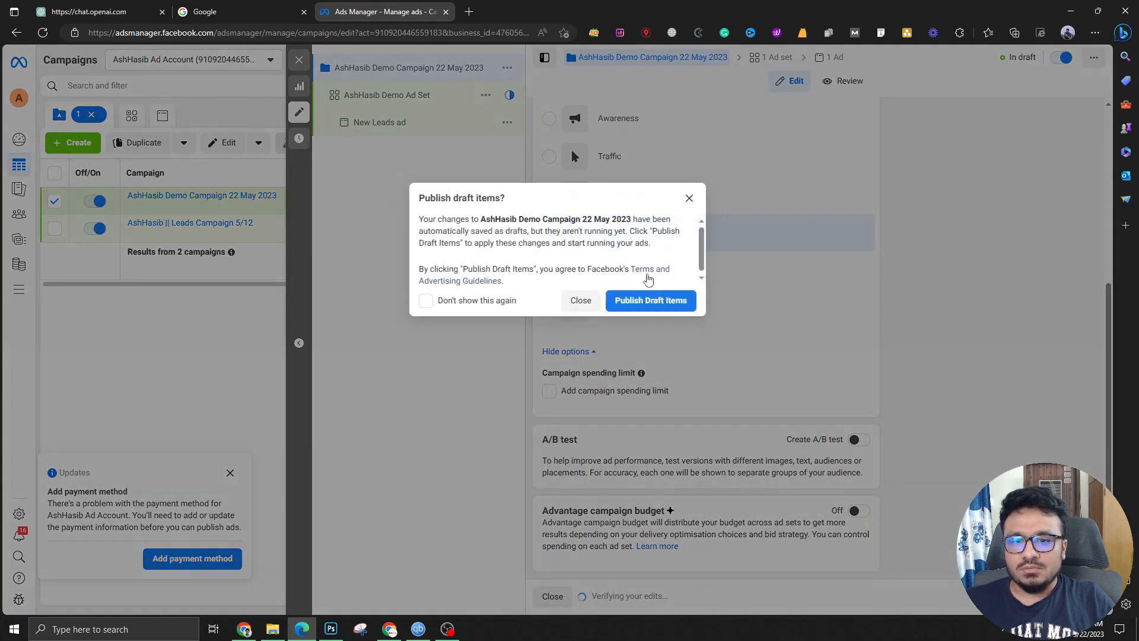
click(581, 301)
click(426, 119)
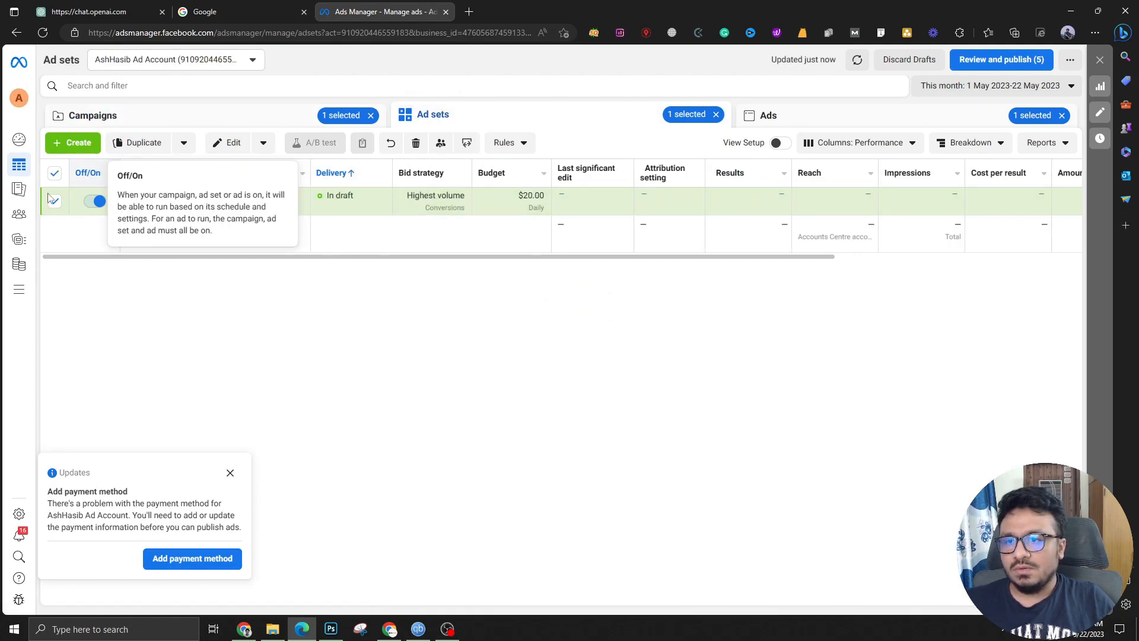
Open the demo ad set's editor, review its settings, and dismiss the Instagram leads tip
click(230, 143)
scroll(686, 359, down, 3)
scroll(685, 358, down, 1)
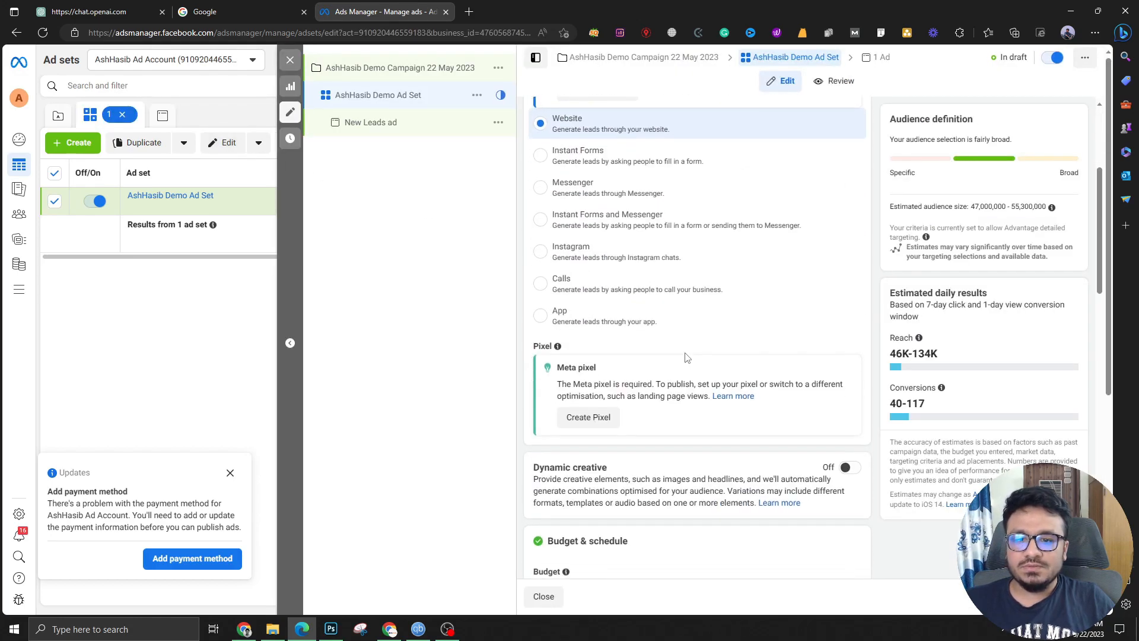
scroll(687, 357, down, 5)
scroll(689, 357, up, 3)
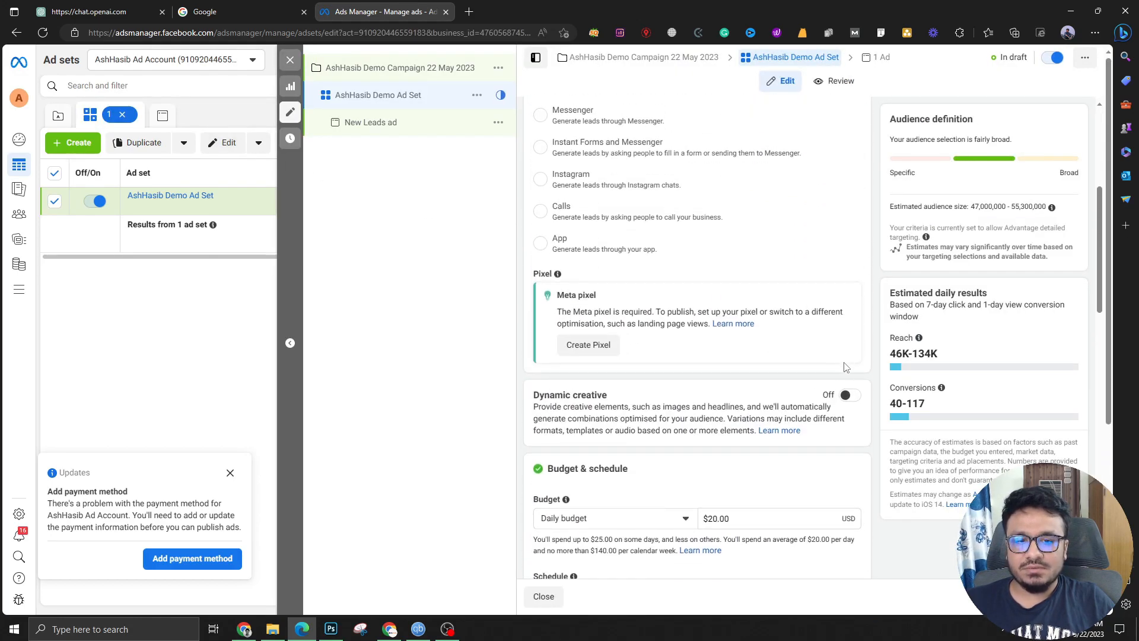
scroll(789, 371, down, 4)
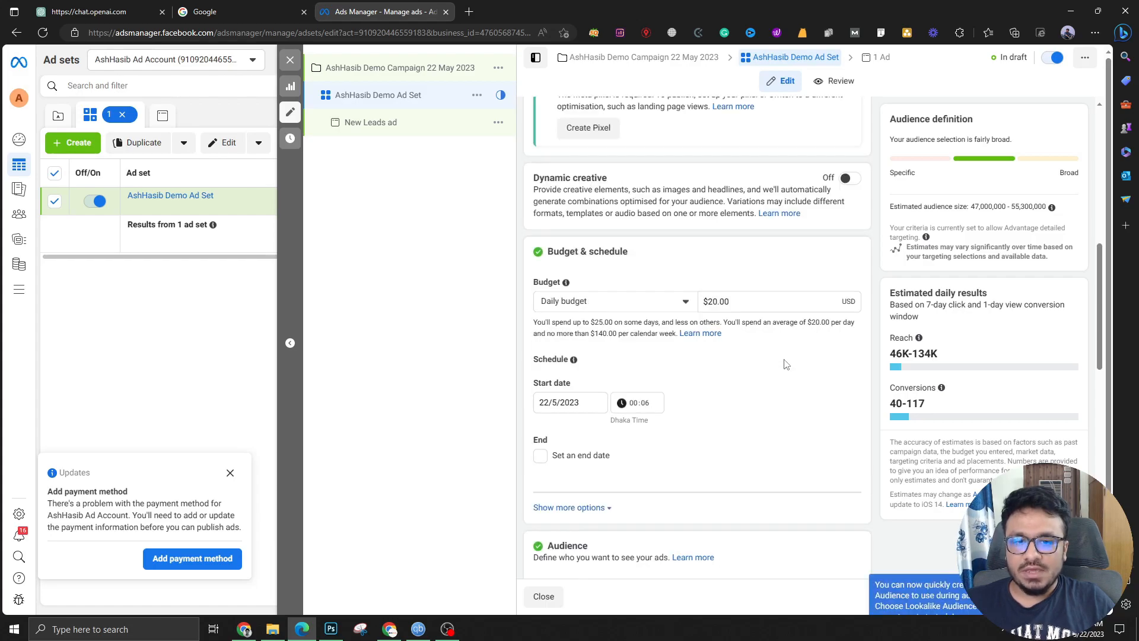
scroll(785, 364, up, 9)
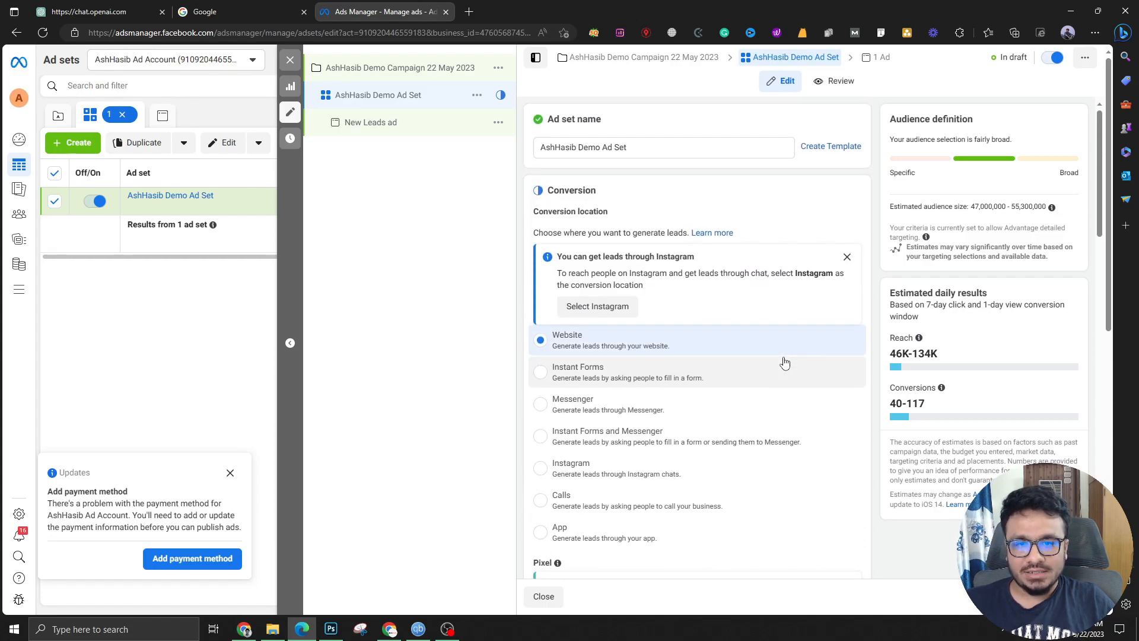
click(847, 256)
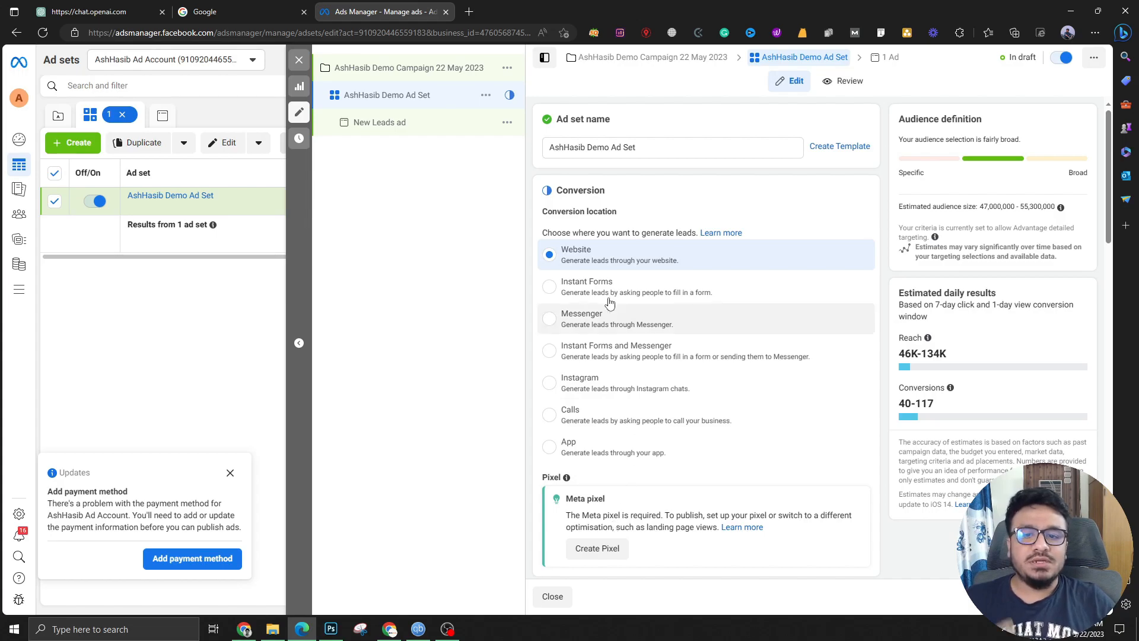
Switch the conversion location from Website to Instant Forms and dismiss the Lead Ads Terms notice
click(550, 288)
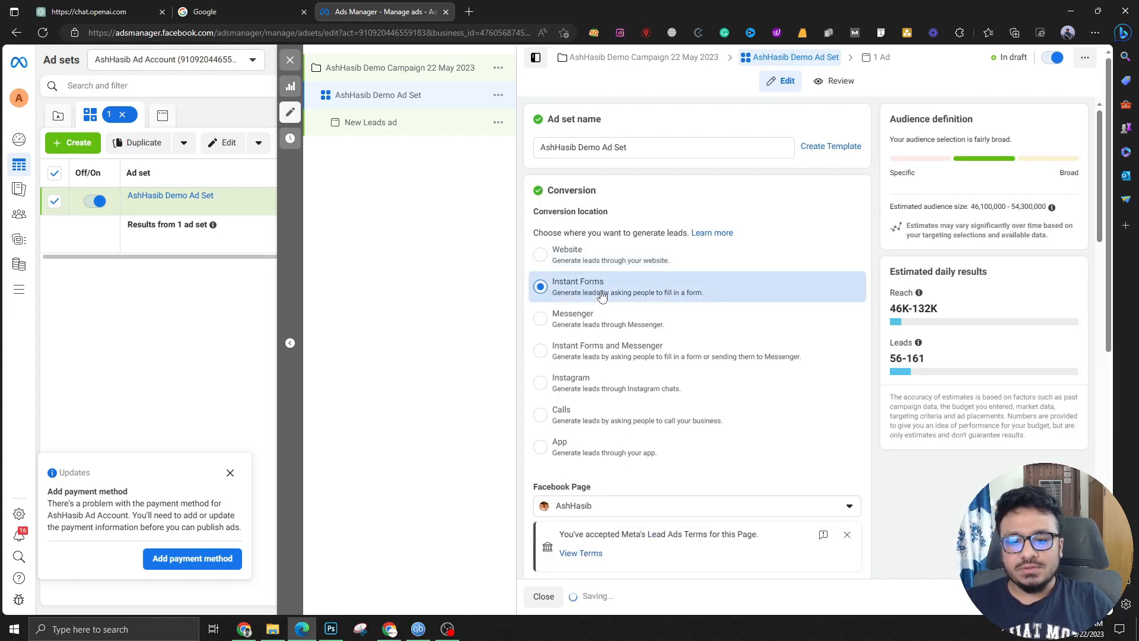
scroll(551, 296, down, 2)
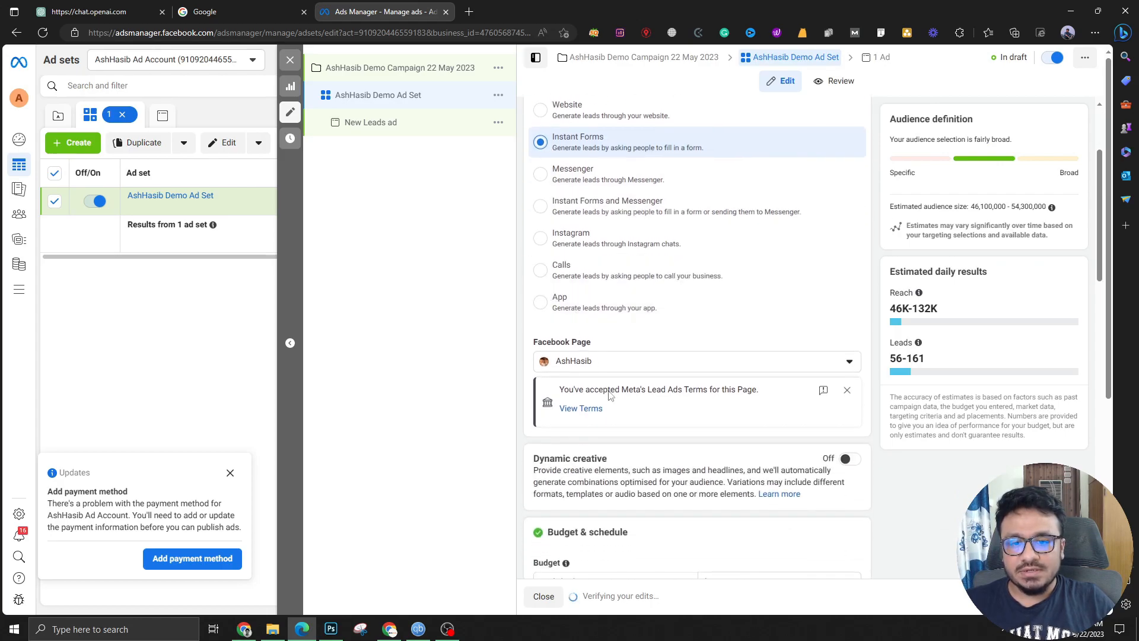
scroll(701, 360, up, 1)
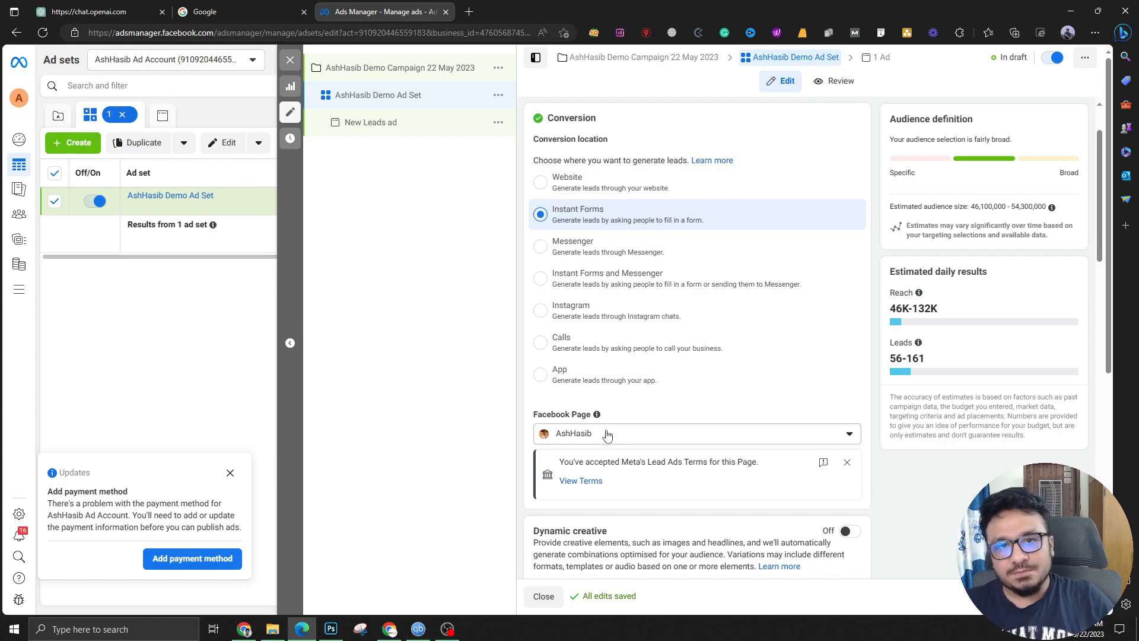
click(847, 461)
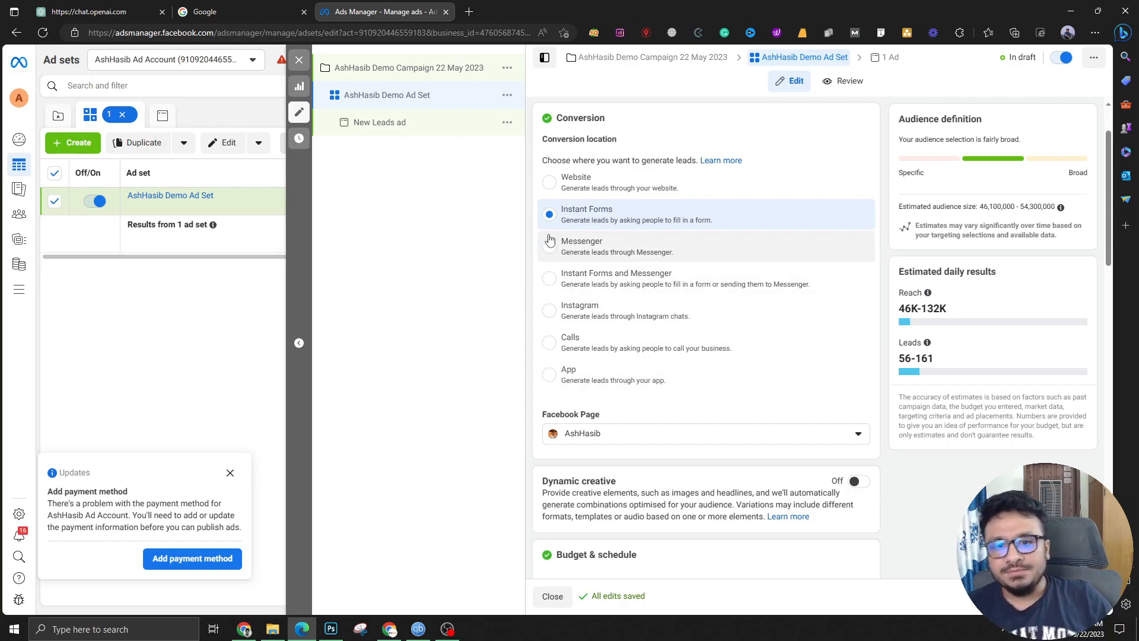
Change the ad set's Daily budget amount from $20.00 to $15.00
scroll(631, 368, down, 5)
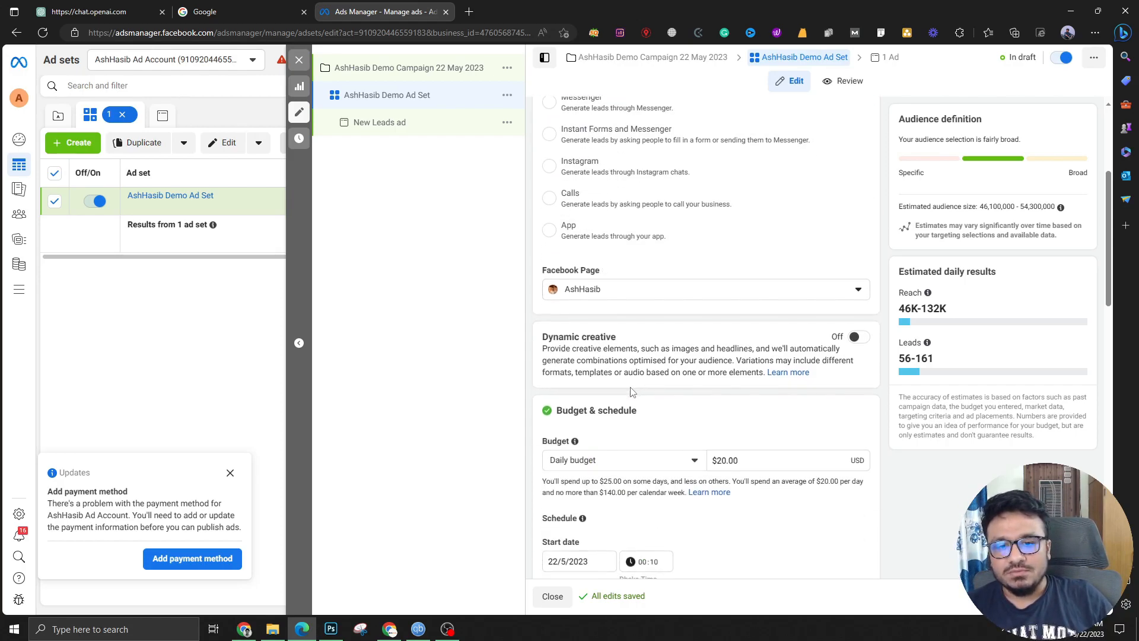
click(719, 243)
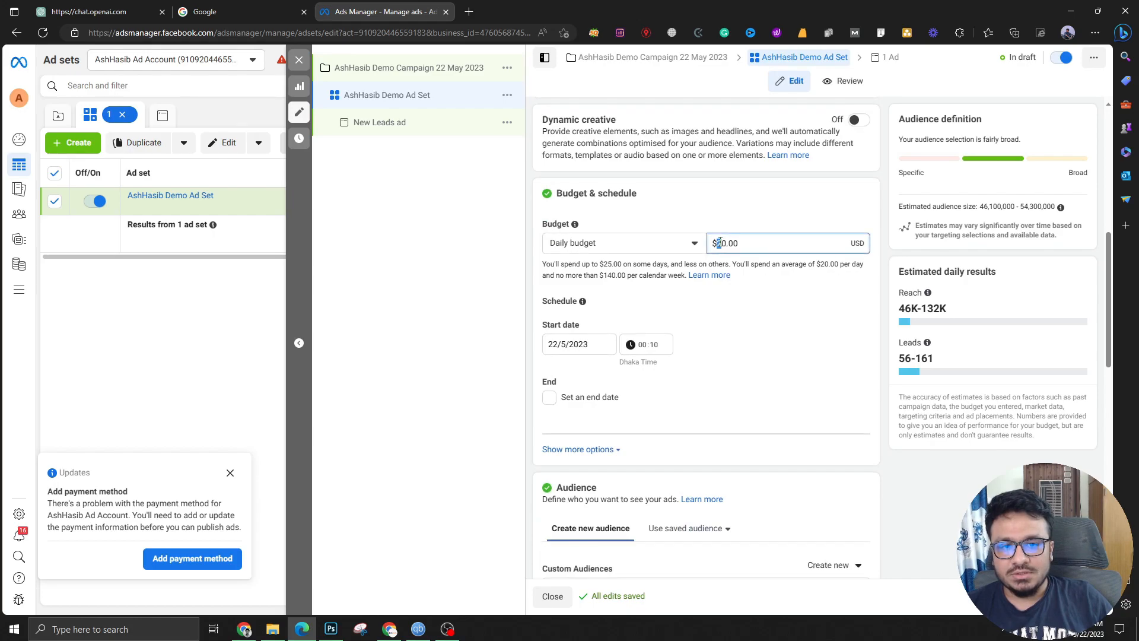
text(10)
key(BackSpace)
text(5)
click(659, 300)
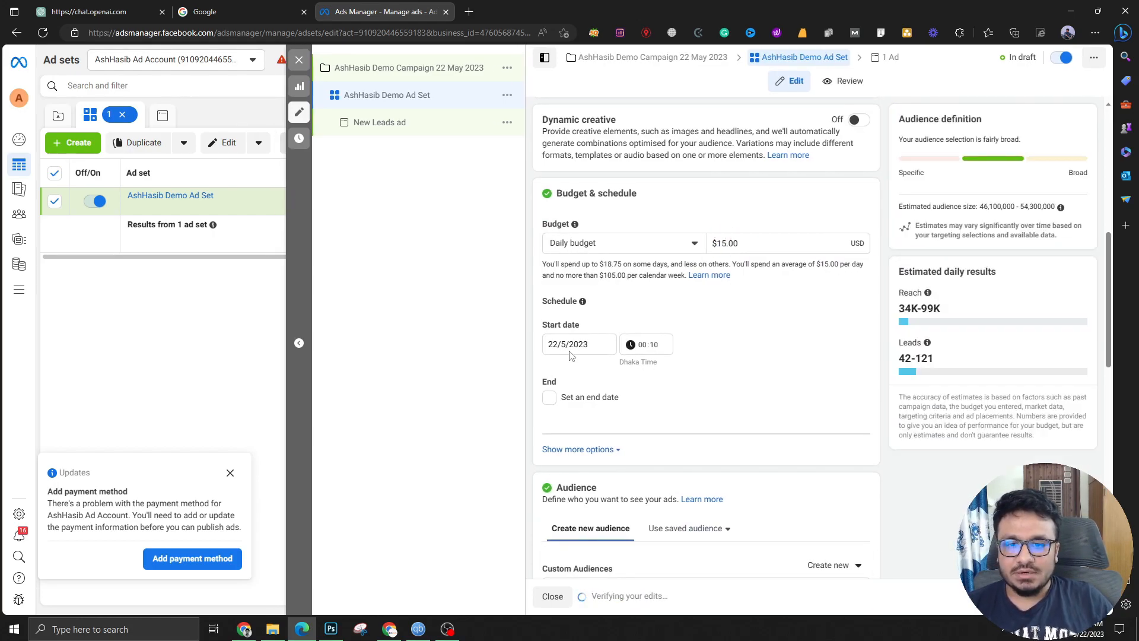
scroll(588, 385, down, 4)
scroll(578, 394, down, 1)
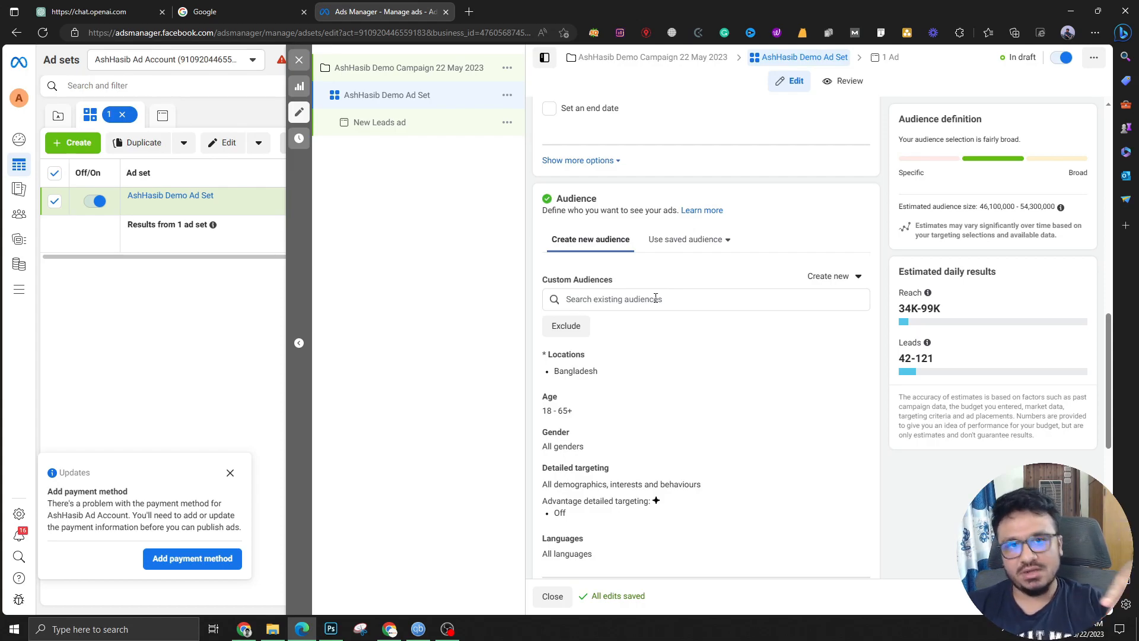
Remove Bangladesh from locations and target only people living in the location
click(854, 358)
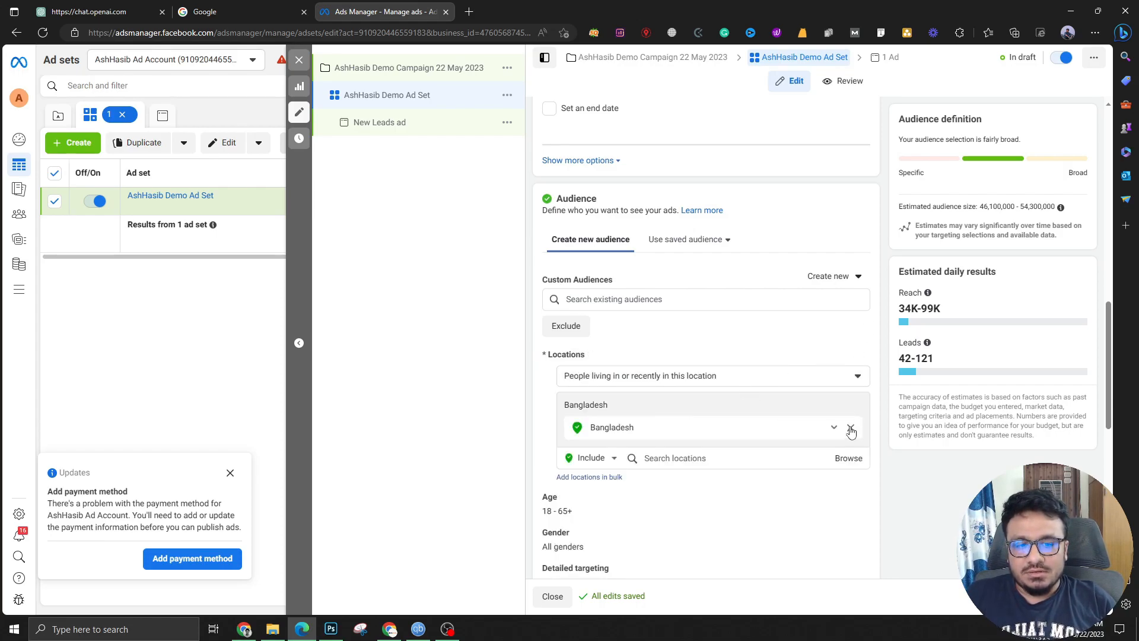
click(852, 427)
click(727, 414)
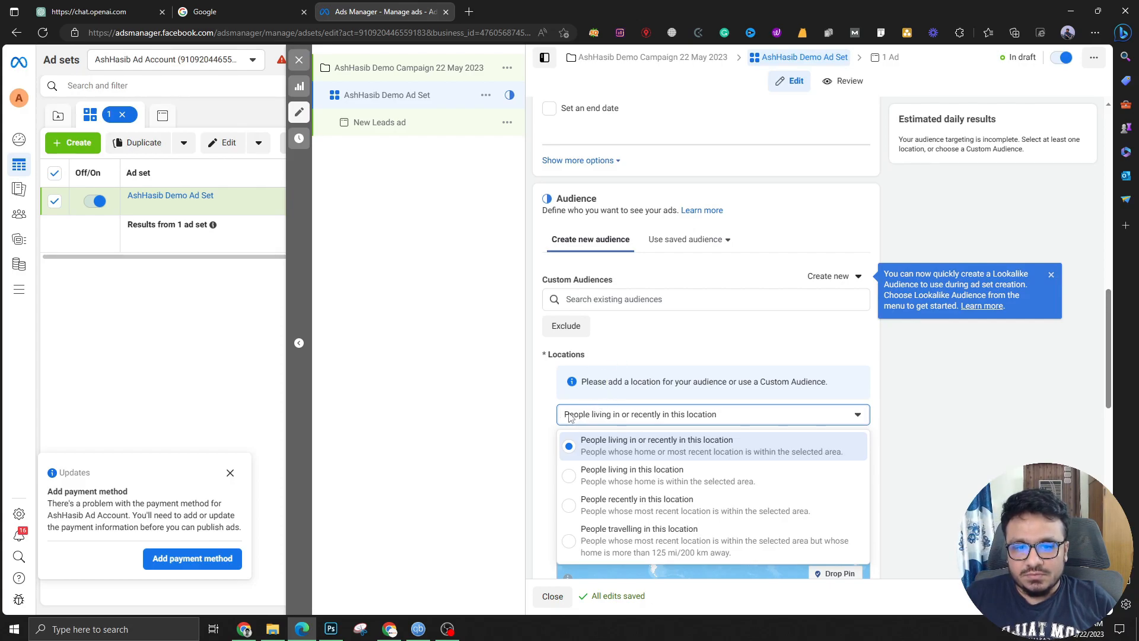
click(612, 422)
scroll(610, 386, down, 1)
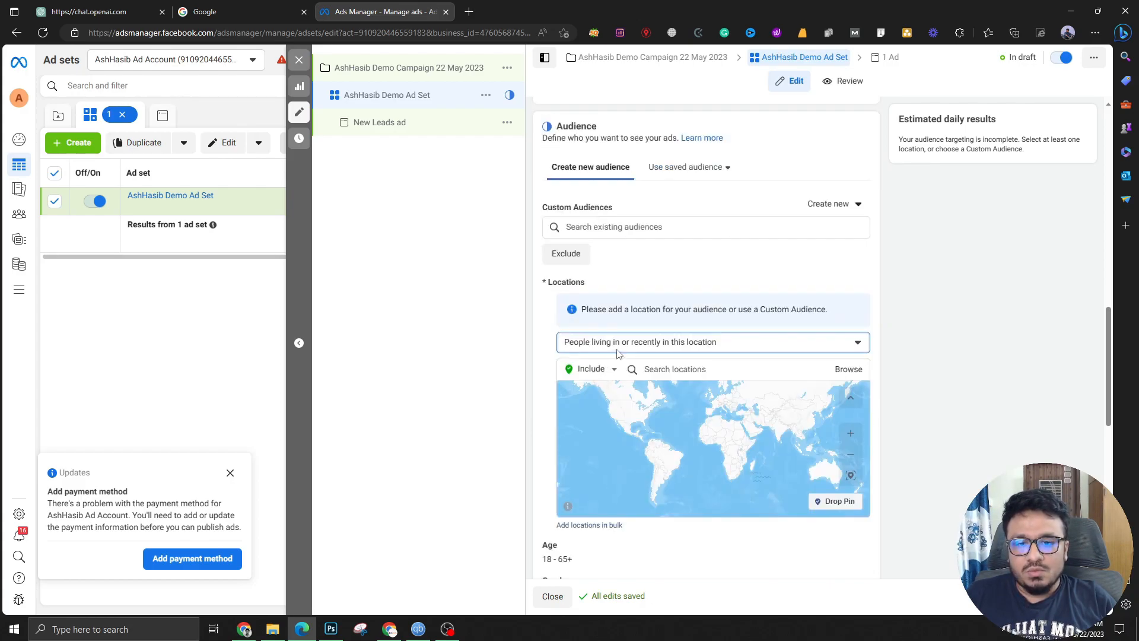
click(619, 354)
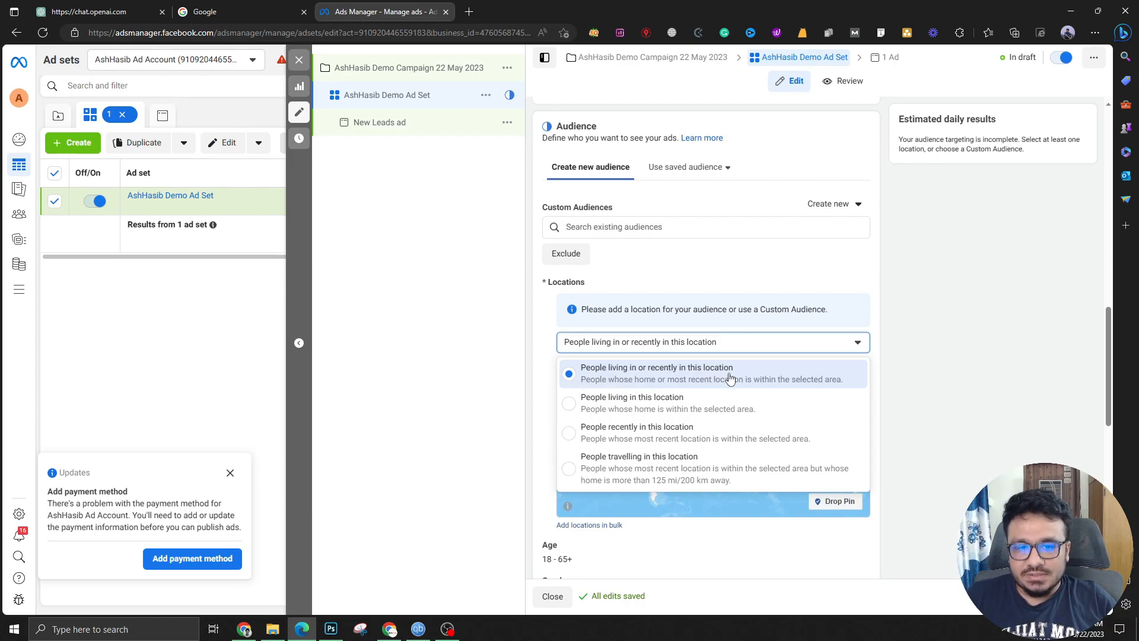
click(575, 408)
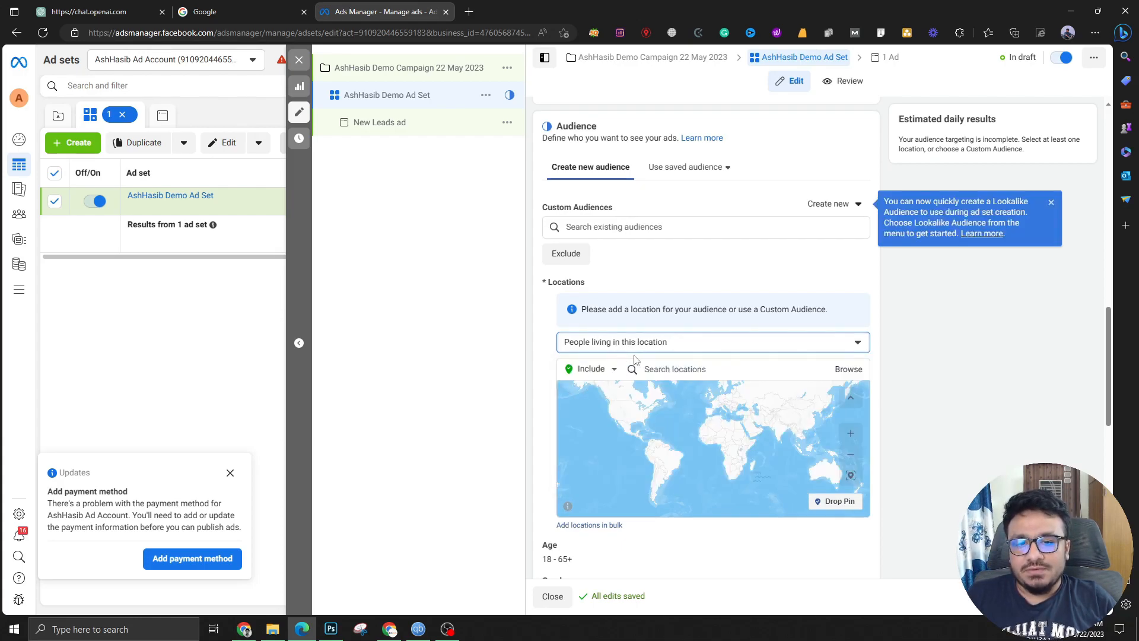
Add London, England City as the location with a 17 km radius
click(675, 373)
text(London)
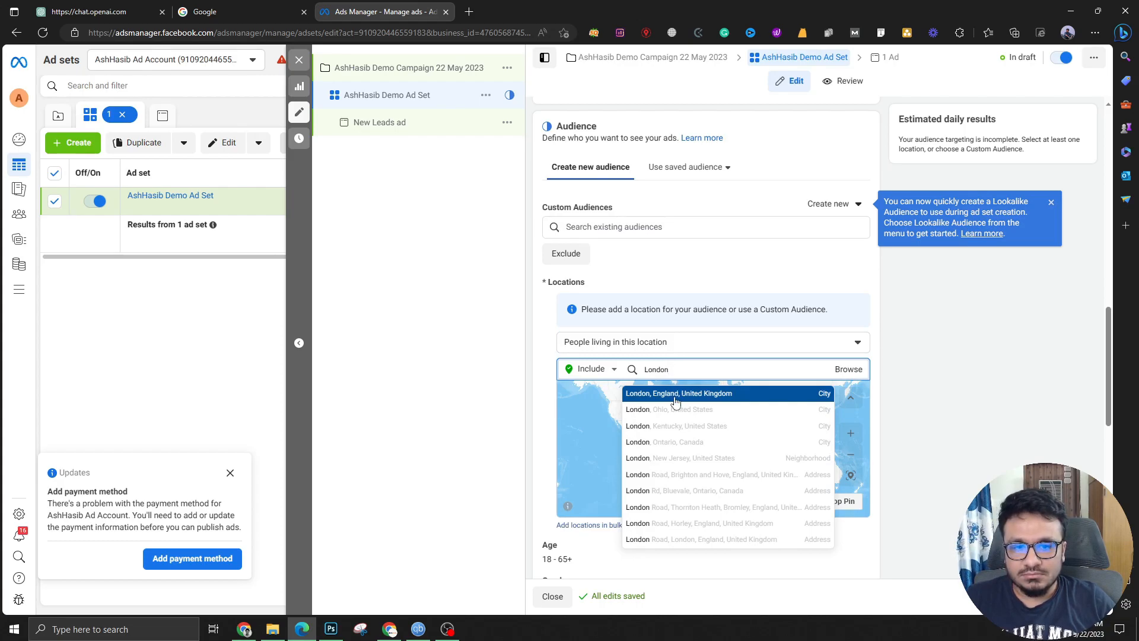
click(676, 397)
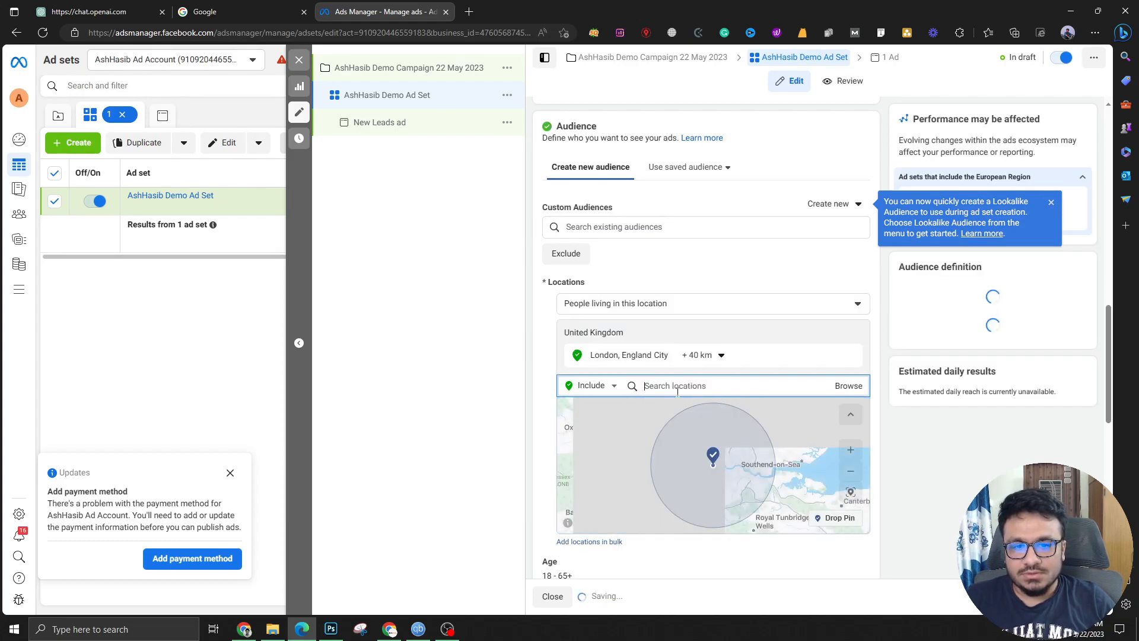
click(699, 358)
drag(714, 433, 703, 438)
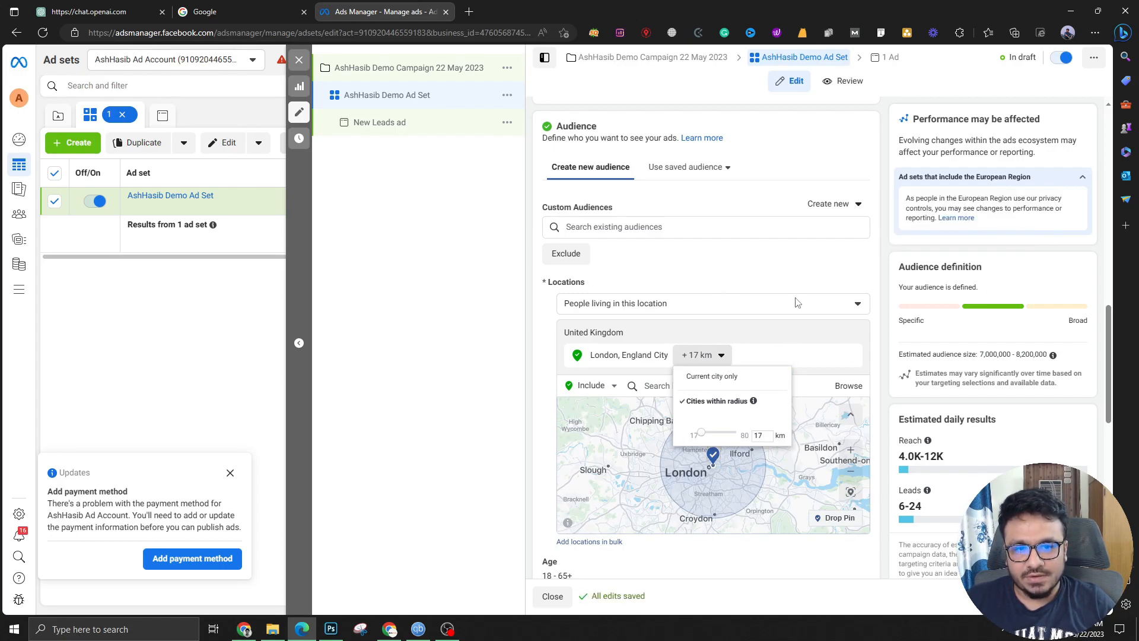
click(801, 260)
scroll(700, 380, down, 5)
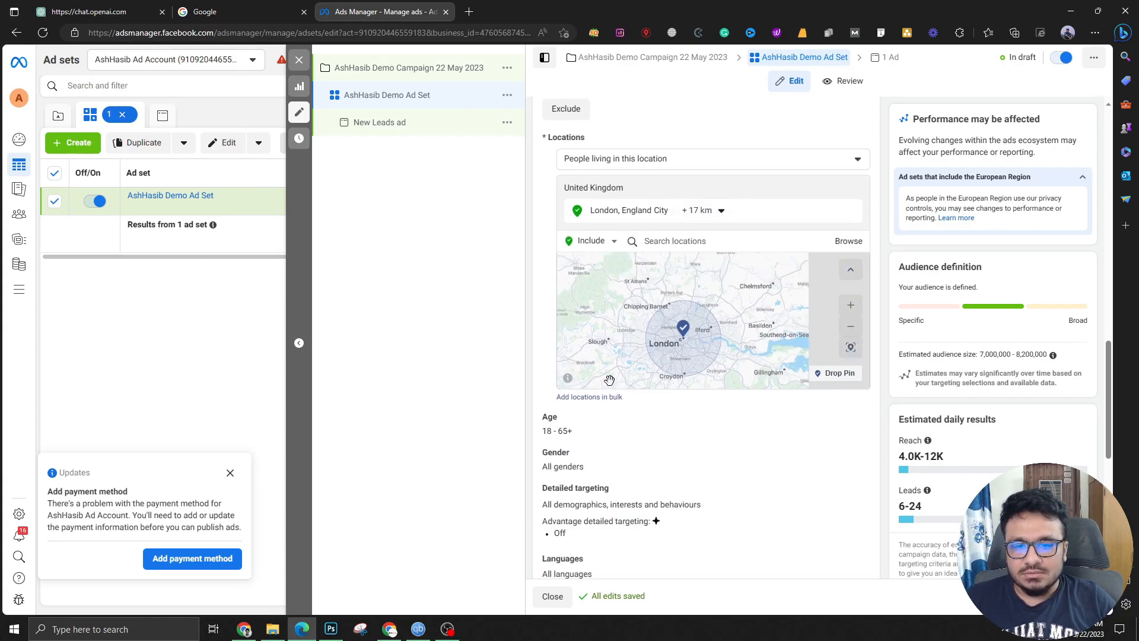
scroll(593, 415, down, 5)
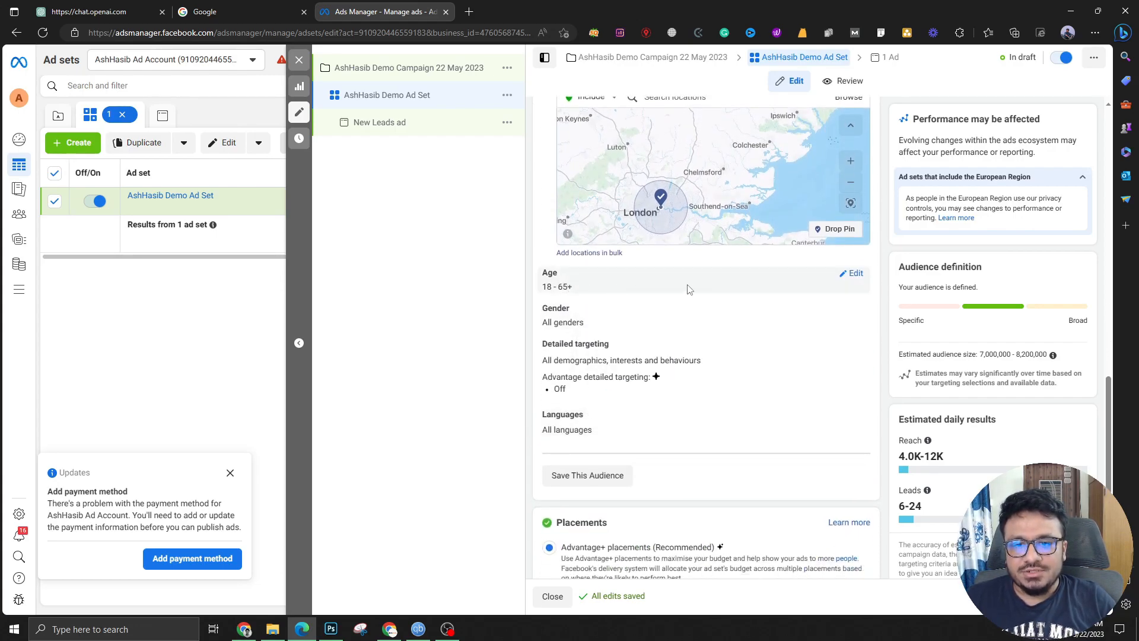
Change the ad set's age targeting to a minimum of 22 and a maximum of 55
click(853, 273)
click(565, 294)
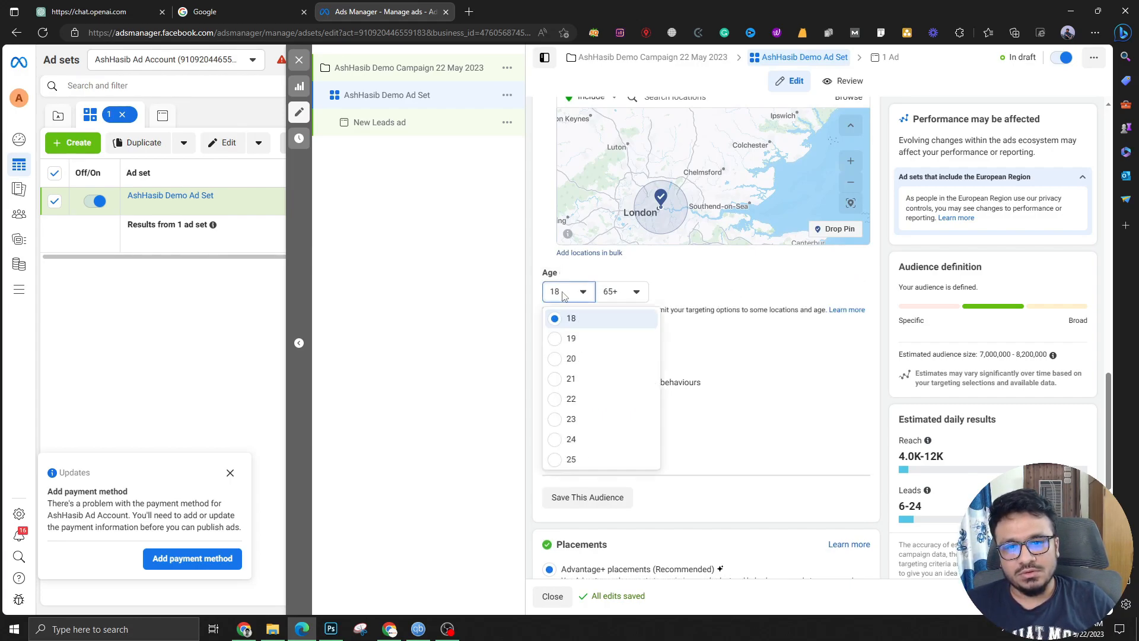
click(555, 398)
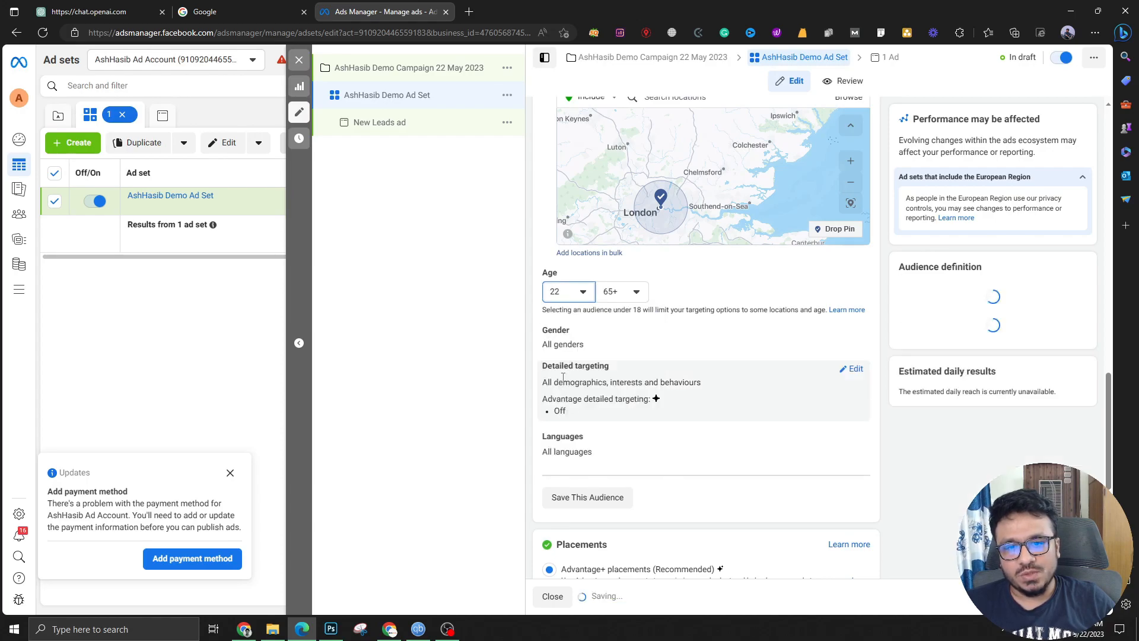
click(622, 291)
scroll(620, 442, up, 3)
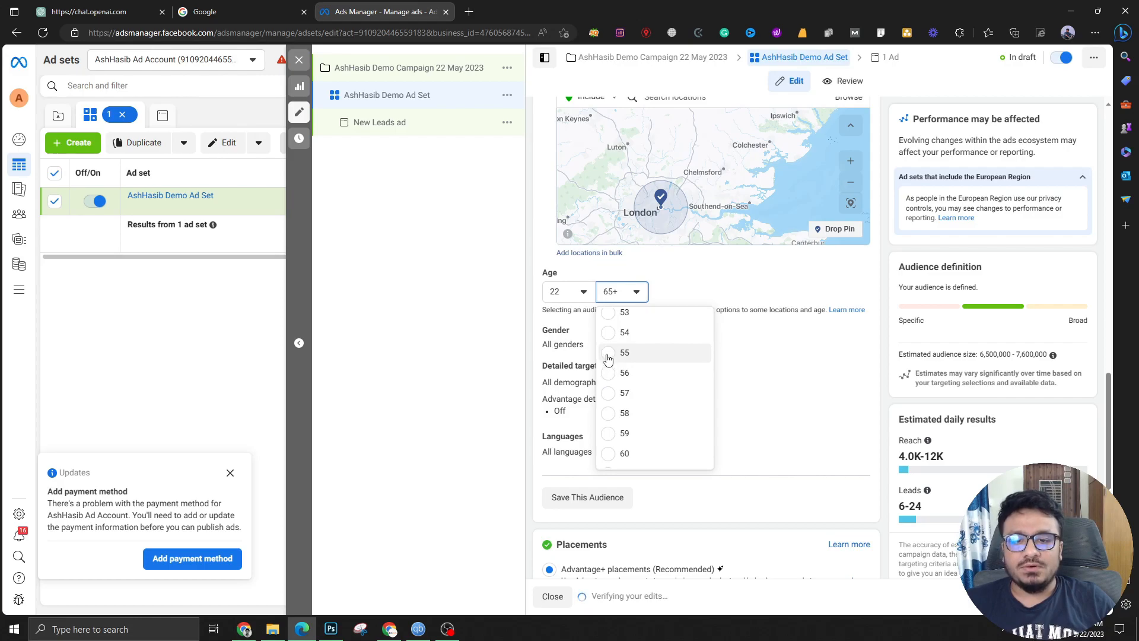
click(611, 353)
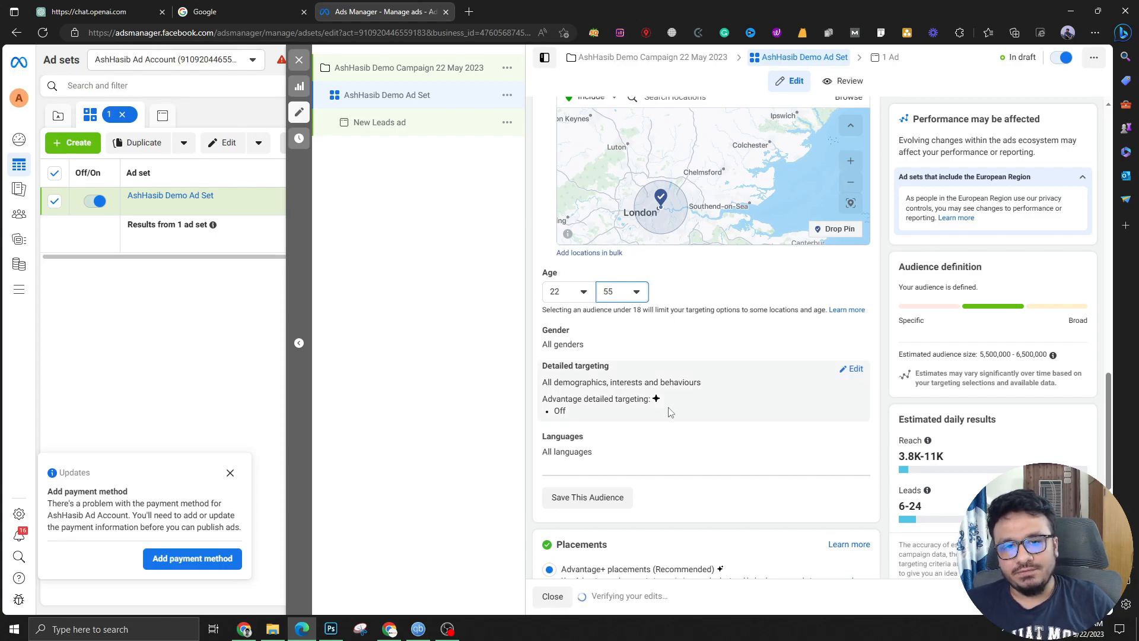
scroll(660, 409, up, 2)
scroll(657, 409, up, 4)
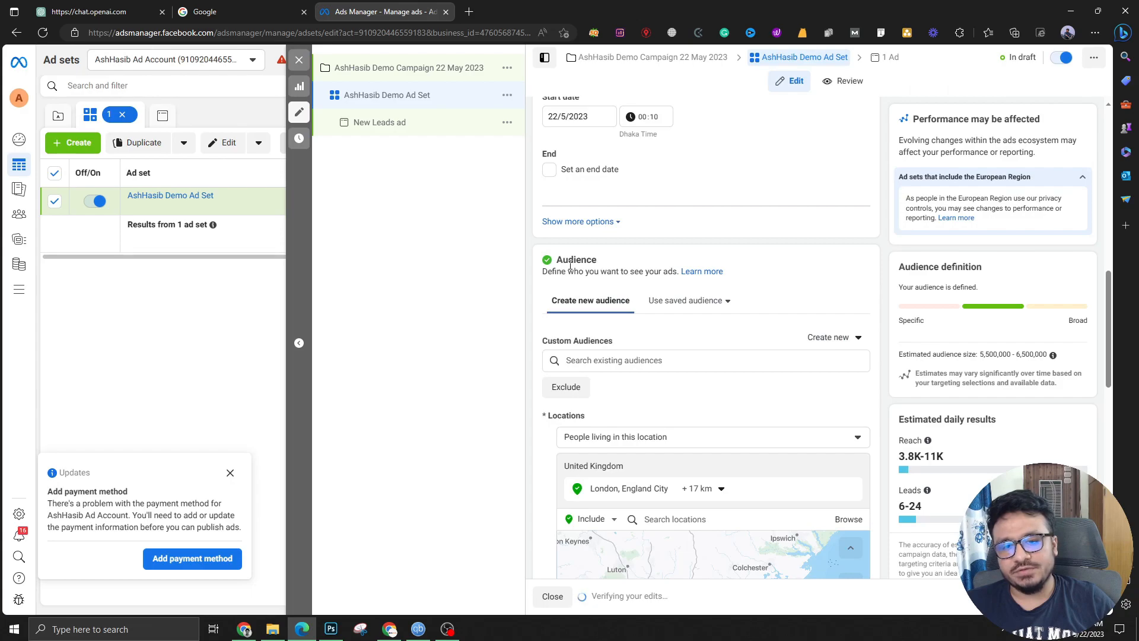
scroll(569, 265, down, 5)
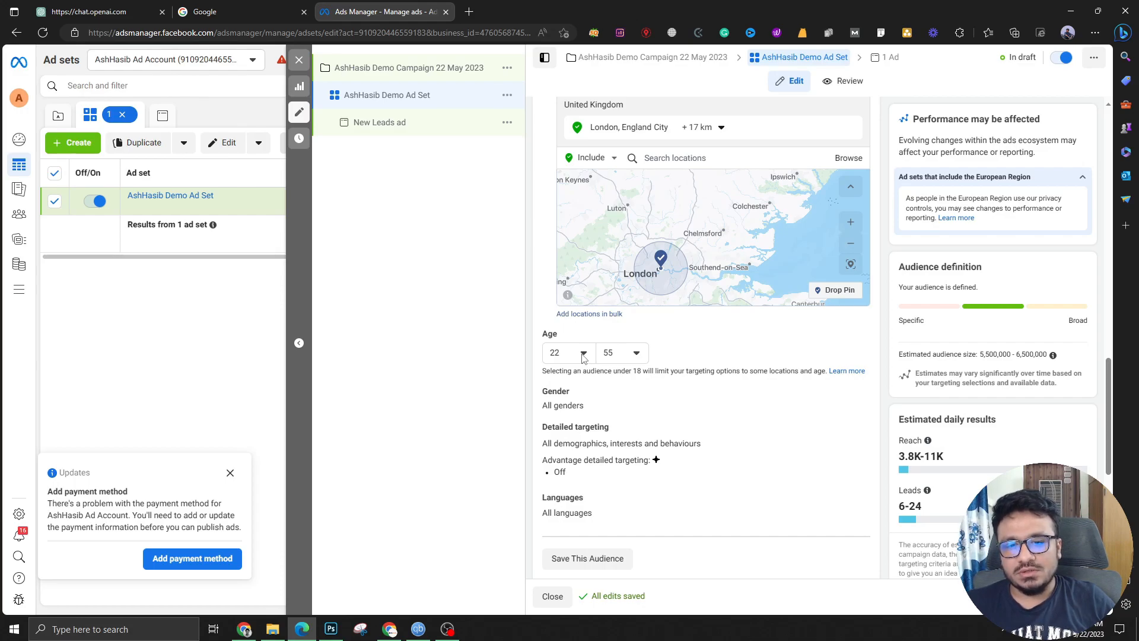
scroll(653, 398, down, 1)
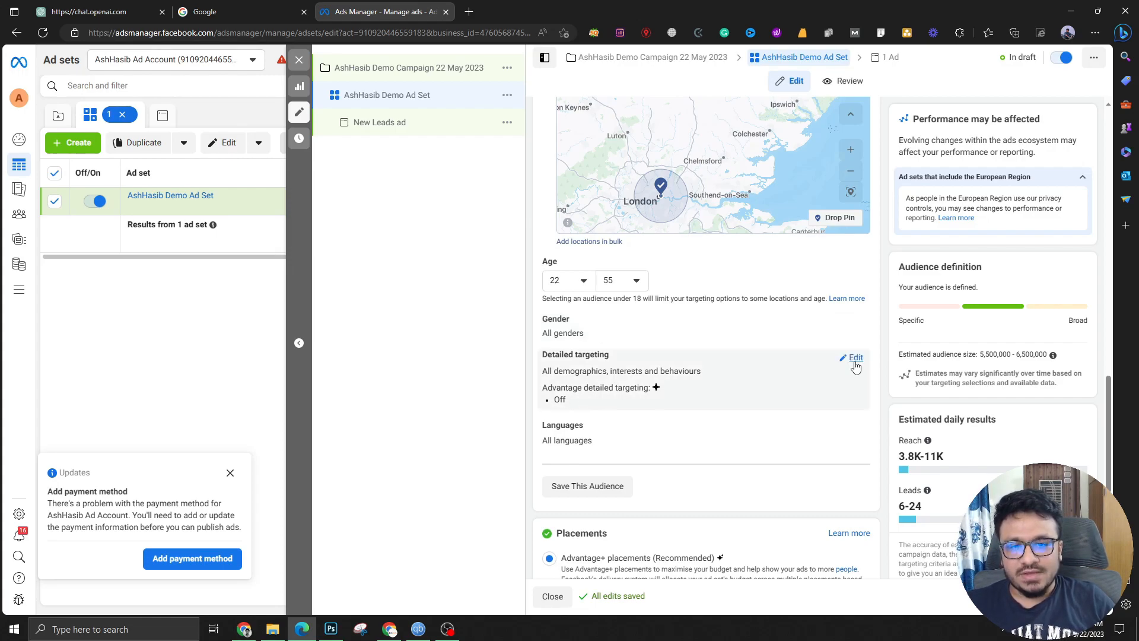
scroll(602, 412, up, 3)
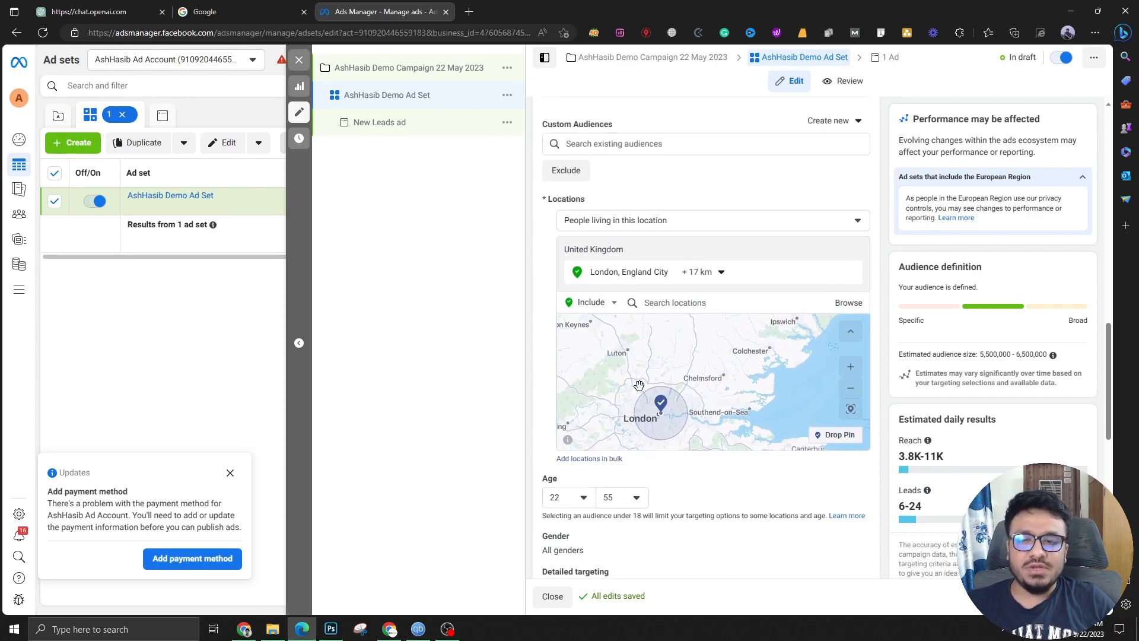
scroll(563, 389, up, 2)
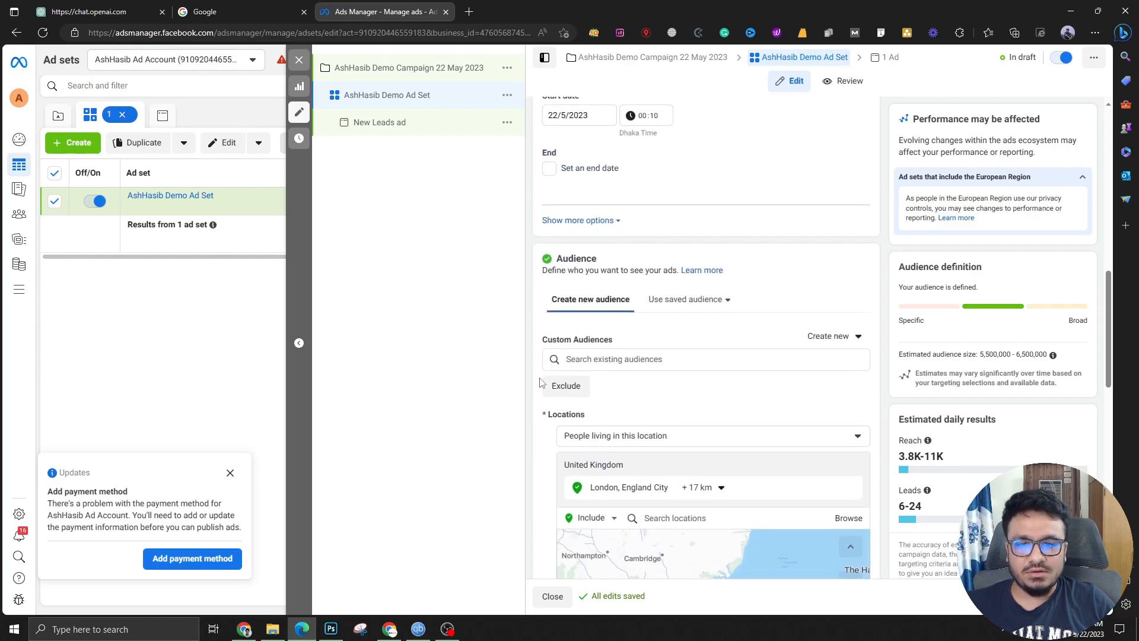
scroll(546, 383, up, 4)
scroll(641, 439, down, 9)
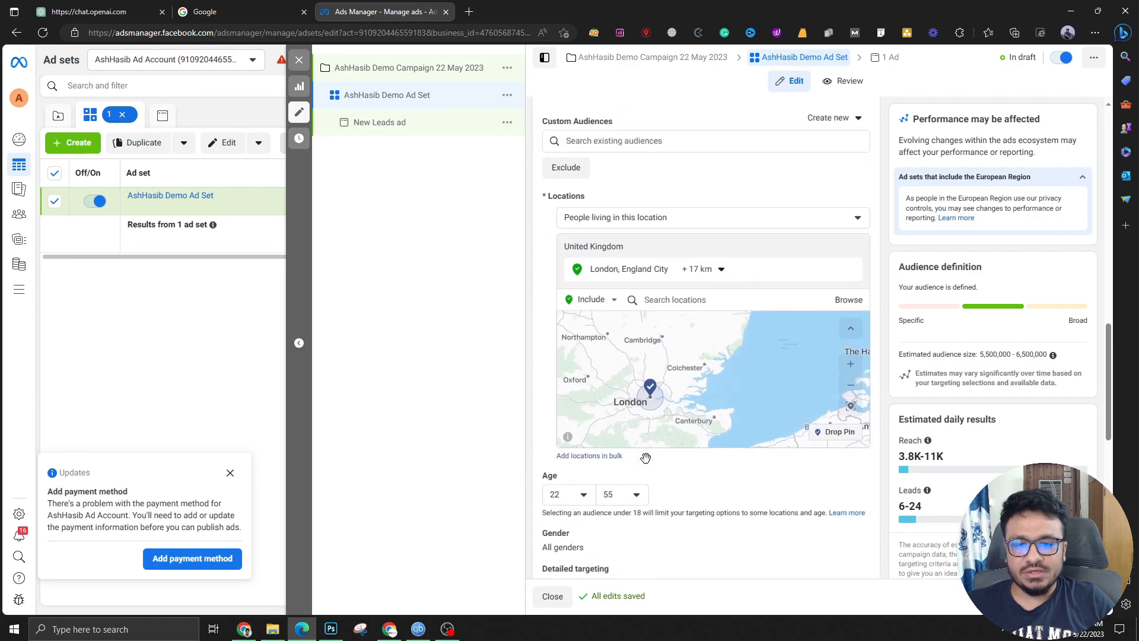
scroll(645, 438, up, 15)
Append ' (Pure Cold)' to the ad set's name
click(653, 147)
text(()Pure Cold)
click(752, 174)
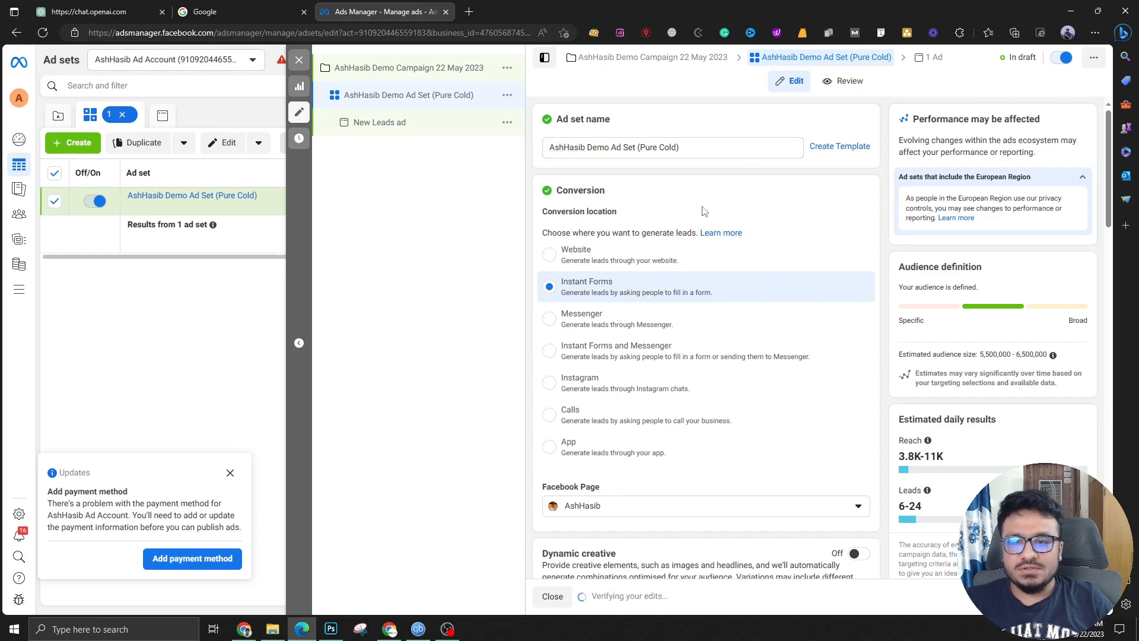
scroll(571, 387, down, 12)
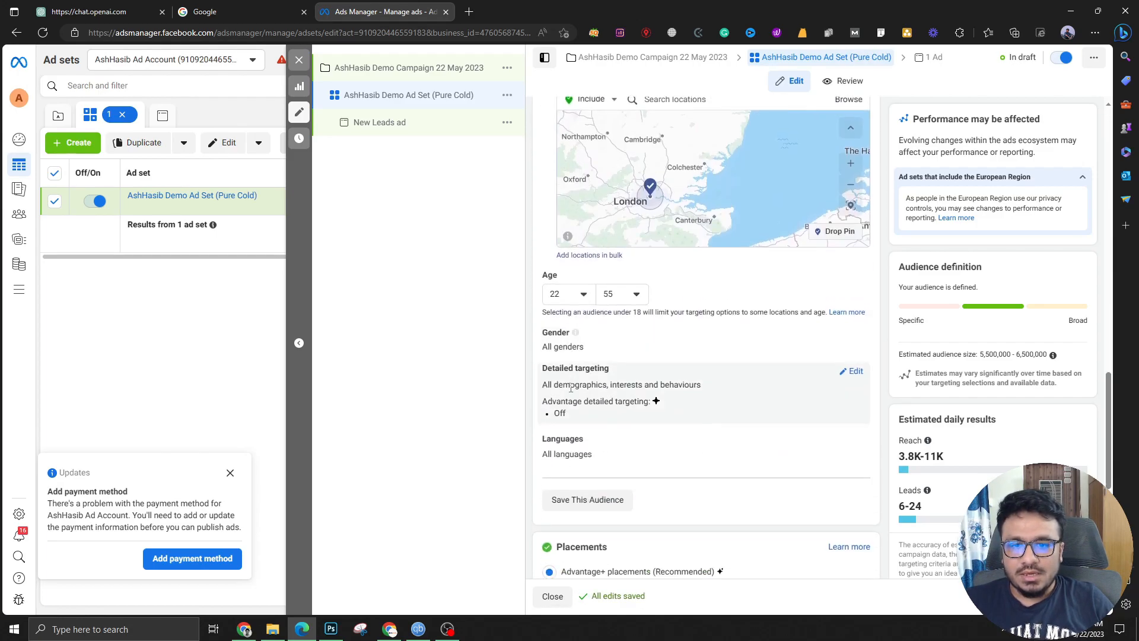
scroll(642, 267, up, 10)
scroll(642, 257, up, 1)
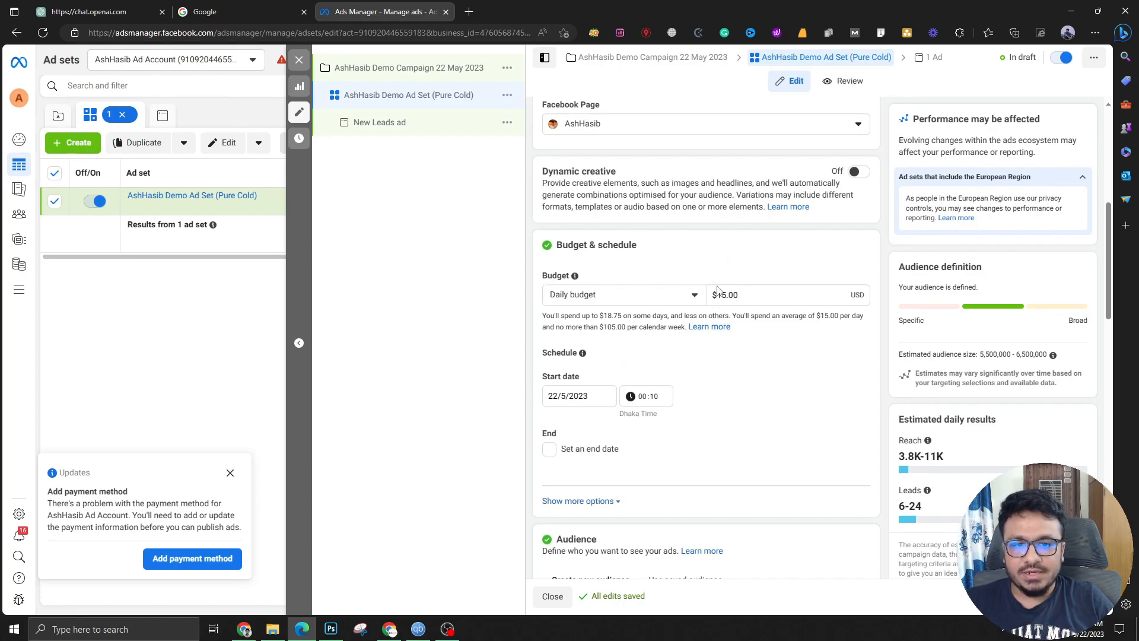
Review the ad set settings and continue to the New Leads ad
scroll(556, 381, down, 8)
scroll(561, 403, up, 15)
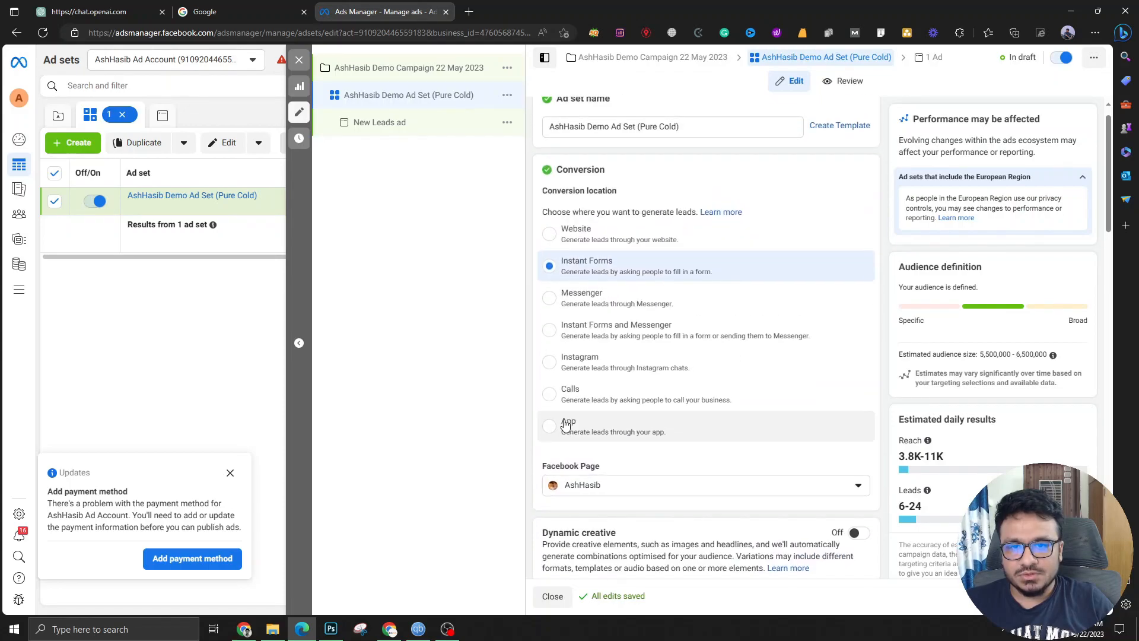
scroll(564, 424, down, 10)
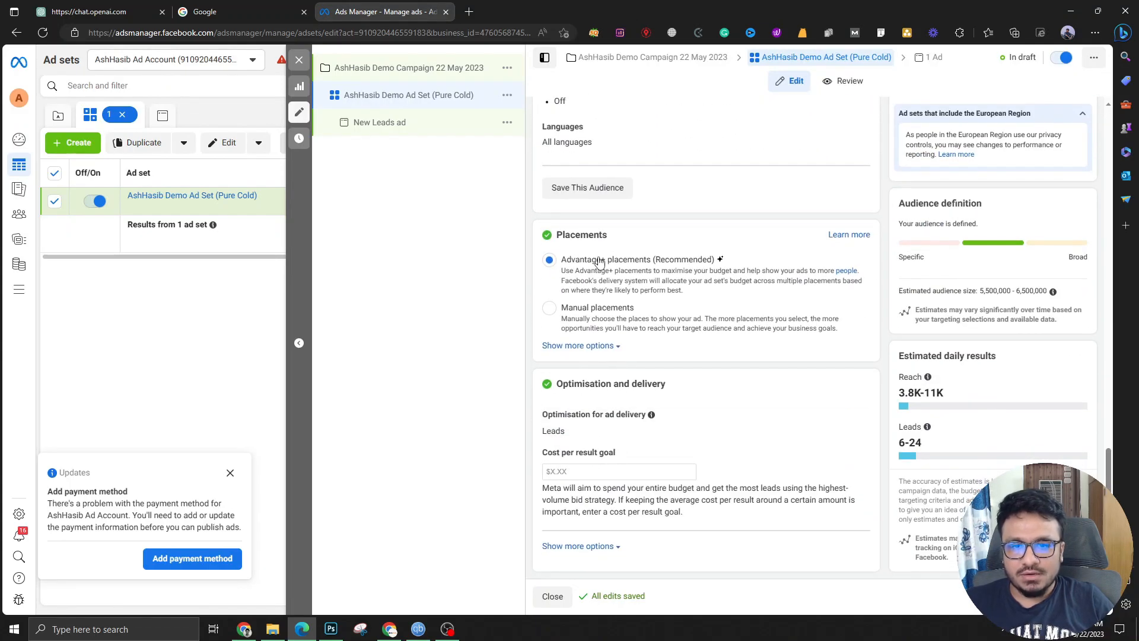
scroll(594, 285, up, 6)
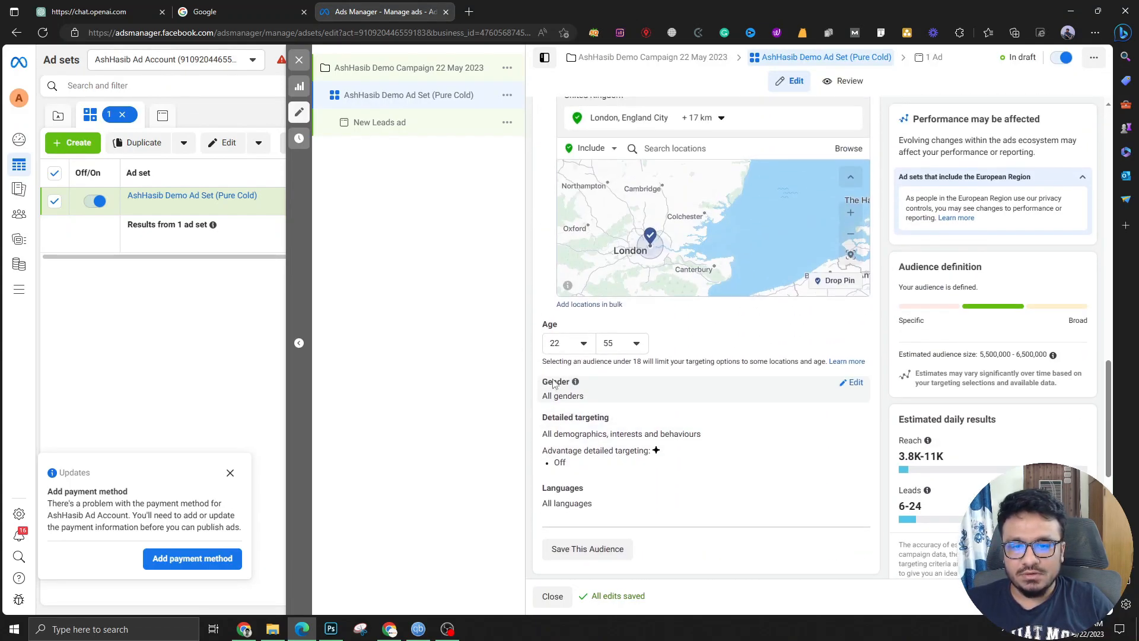
scroll(552, 379, down, 5)
scroll(550, 374, up, 7)
scroll(572, 357, down, 2)
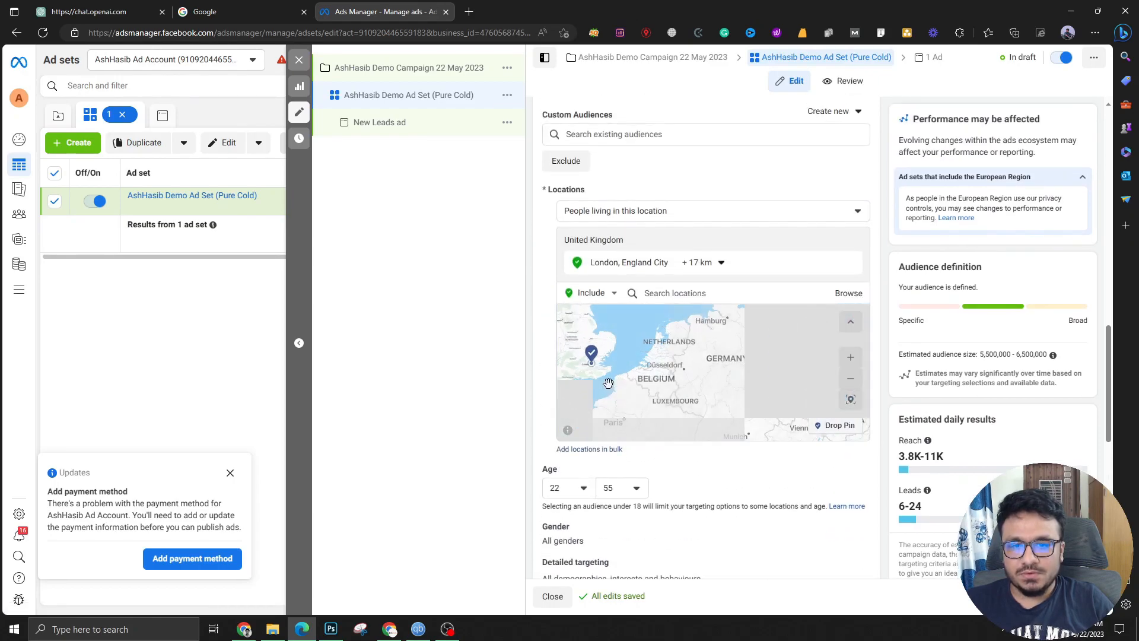
scroll(534, 390, down, 10)
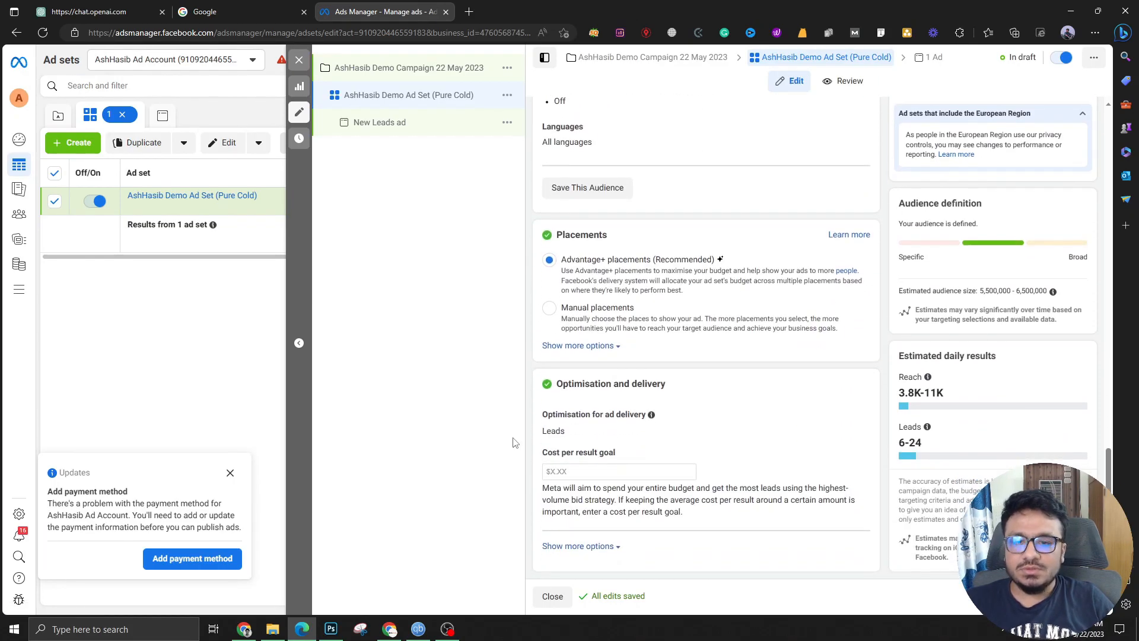
scroll(534, 415, up, 6)
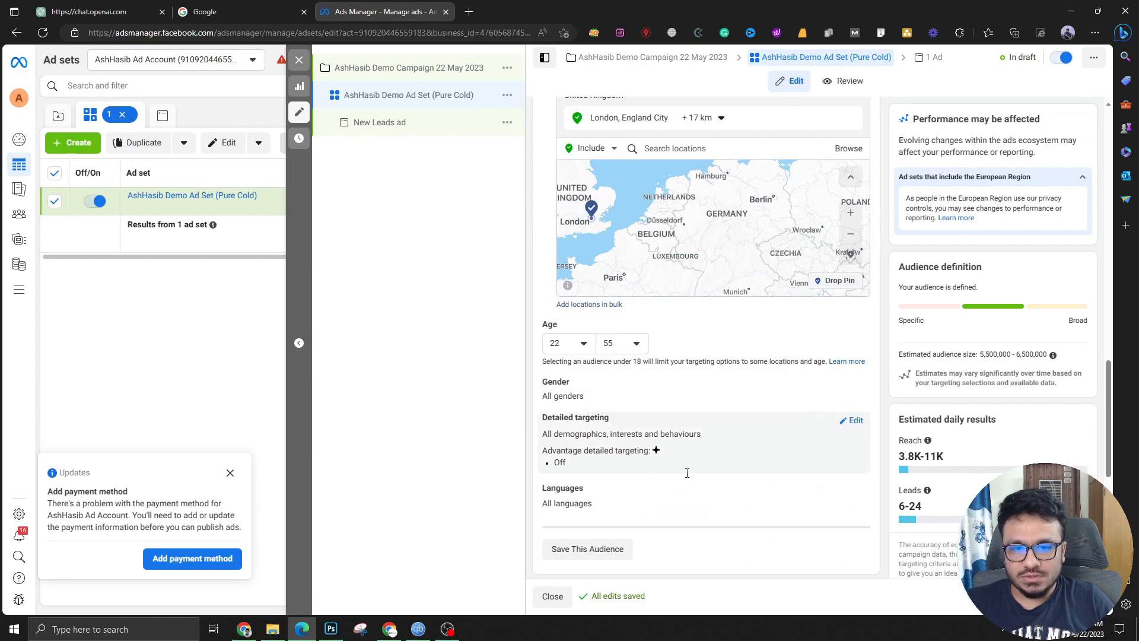
scroll(557, 386, down, 3)
scroll(901, 544, down, 4)
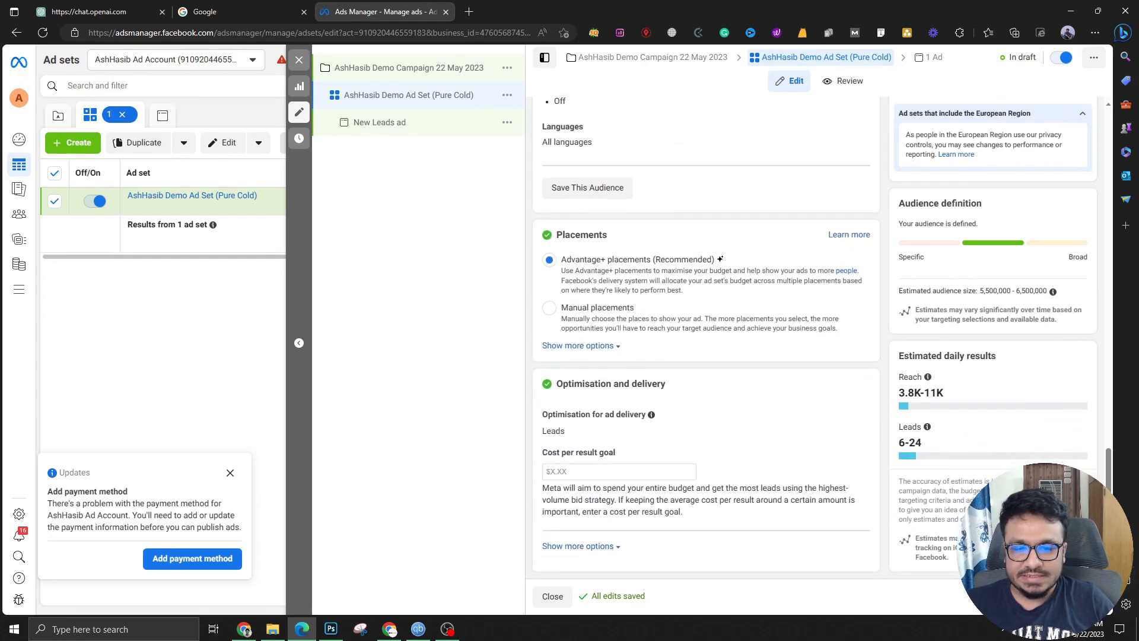
click(1086, 596)
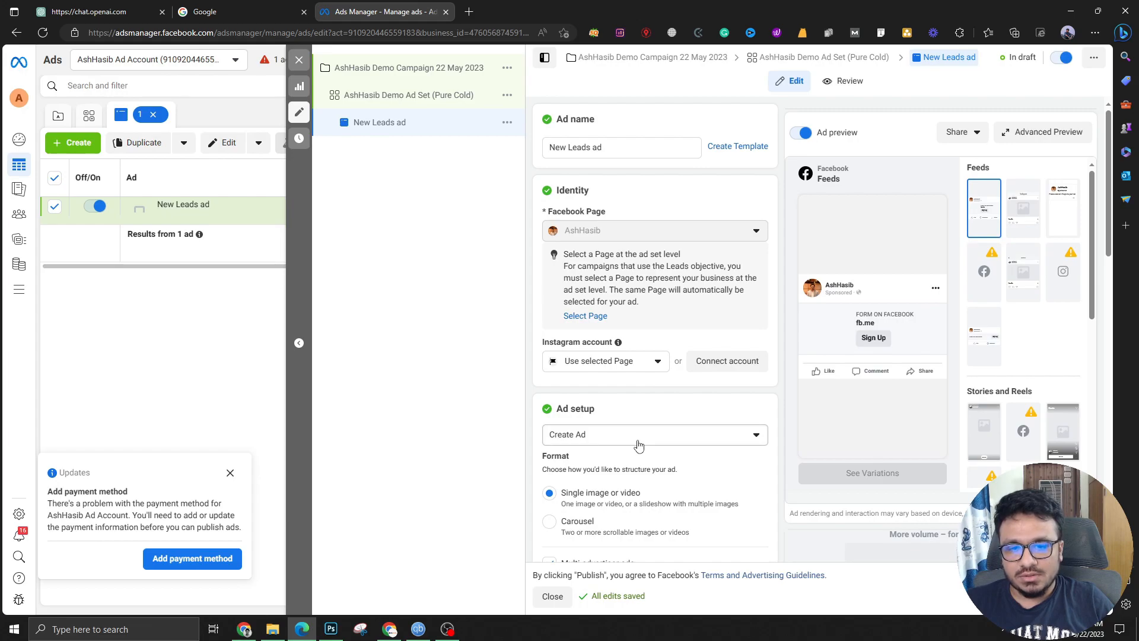
Keep building the New Leads ad from scratch and choose to add an image to its creative
scroll(638, 445, down, 3)
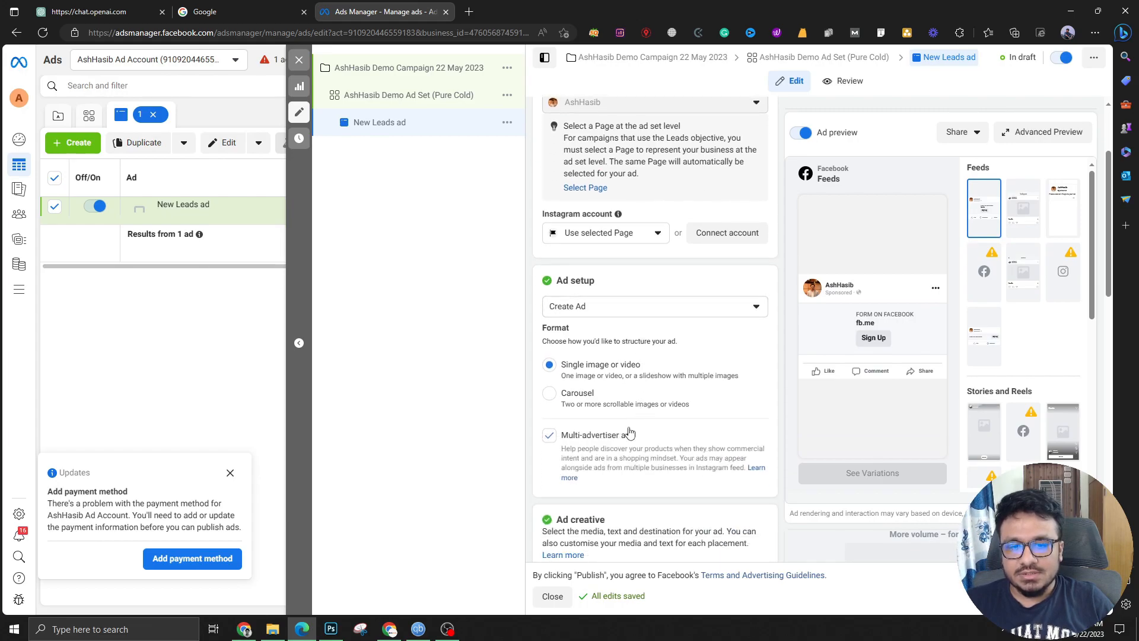
click(679, 297)
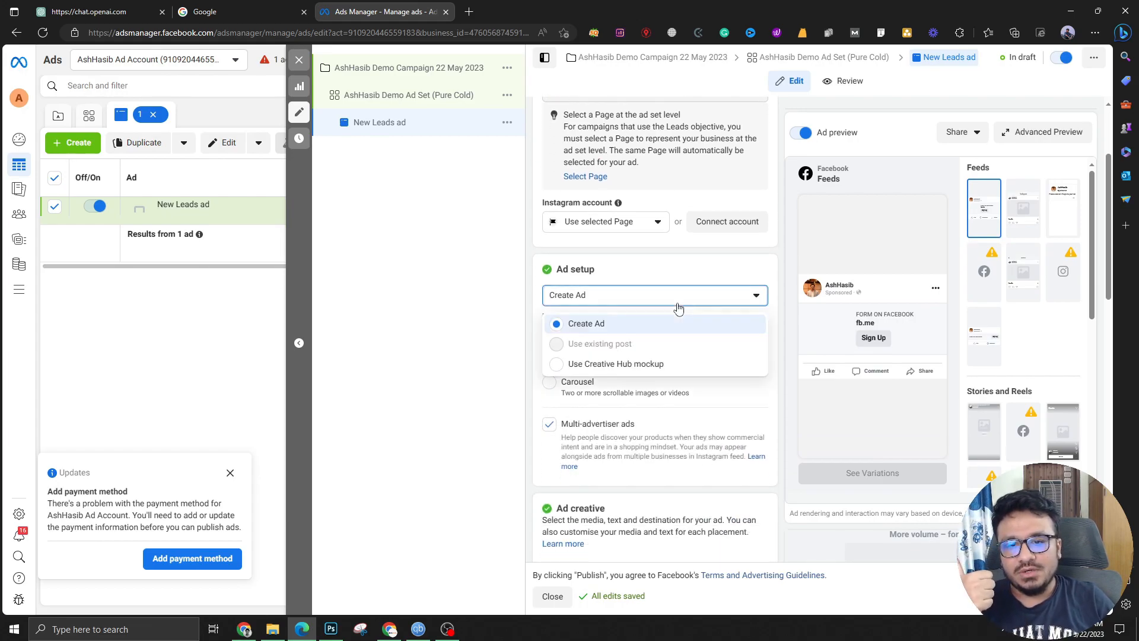
click(668, 324)
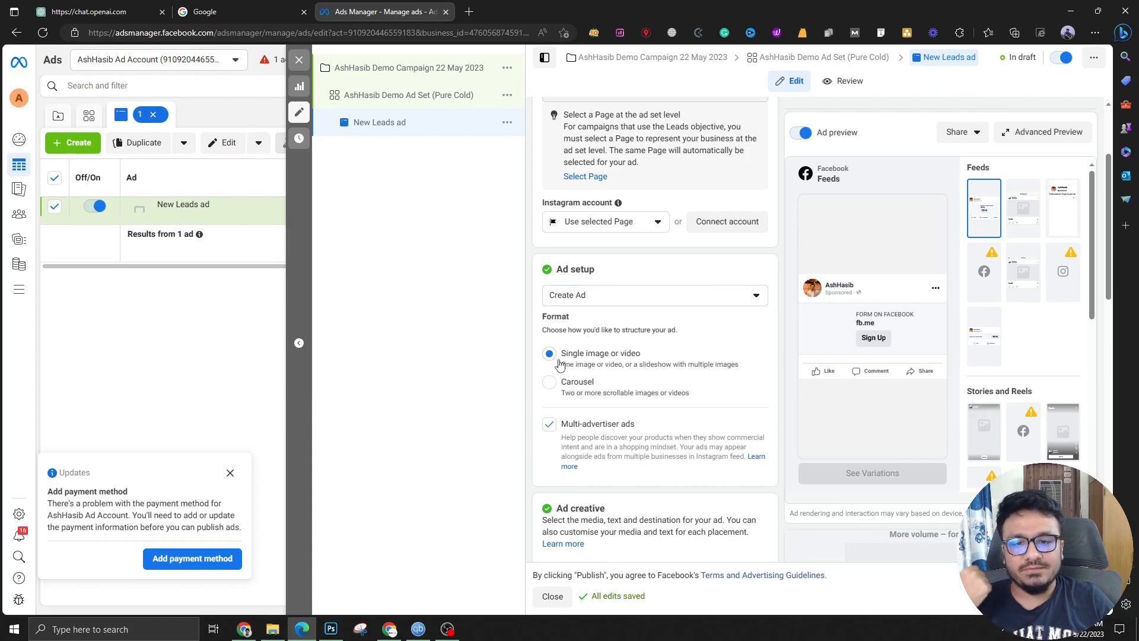
scroll(546, 389, down, 2)
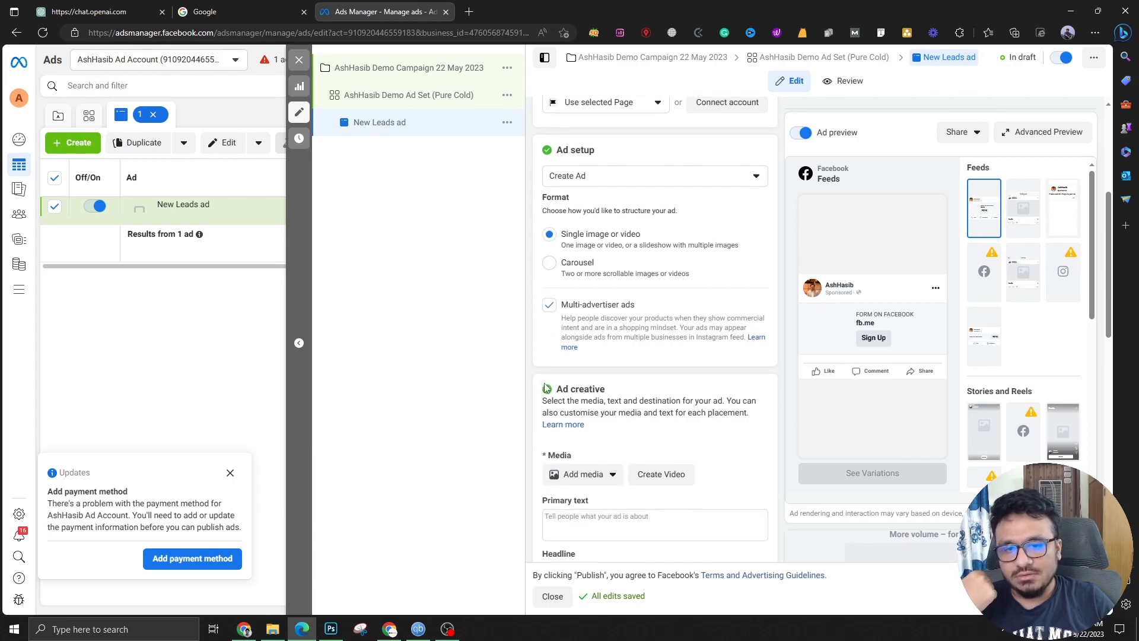
scroll(593, 338, down, 2)
click(605, 321)
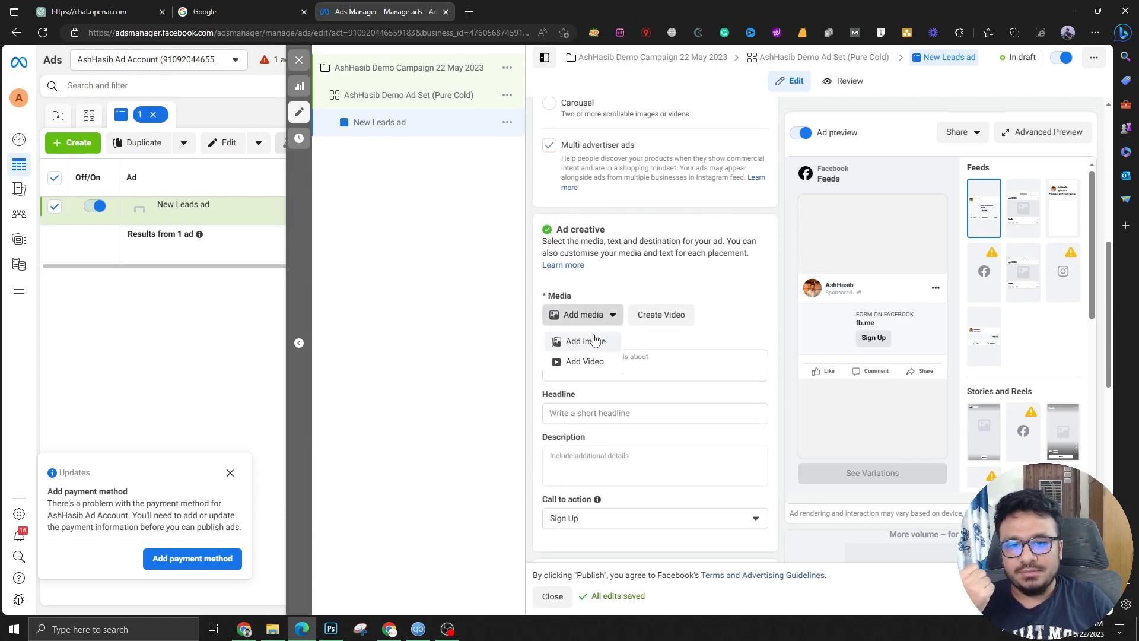
click(586, 343)
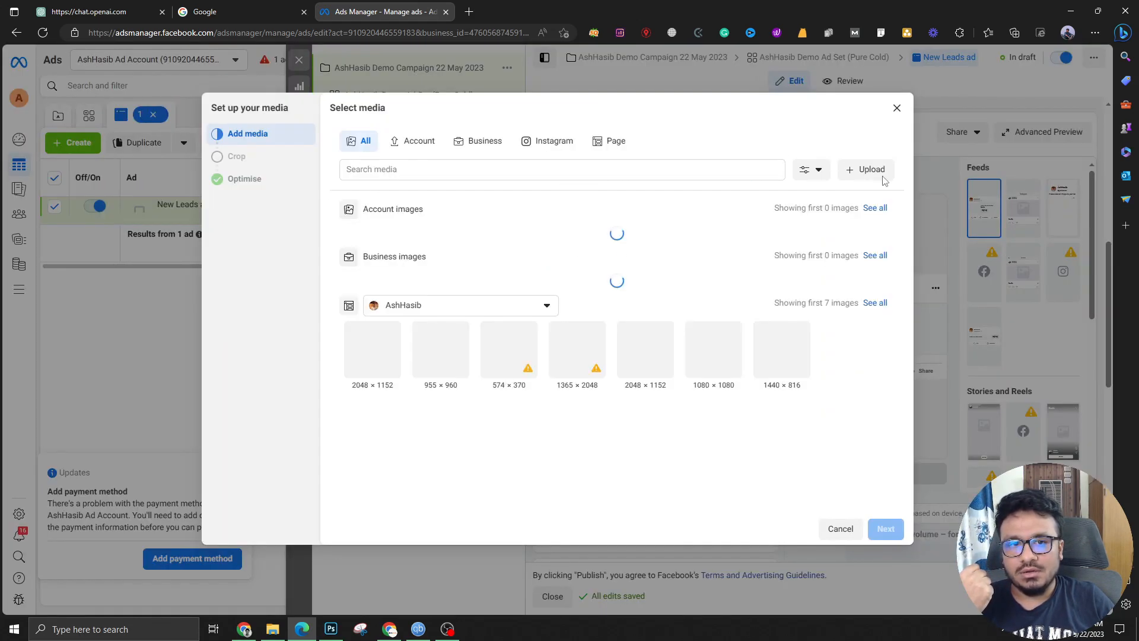
Upload channels4_profile.jpg as the ad image, keep default crops, and turn all optimisations on
click(866, 169)
double_click(167, 148)
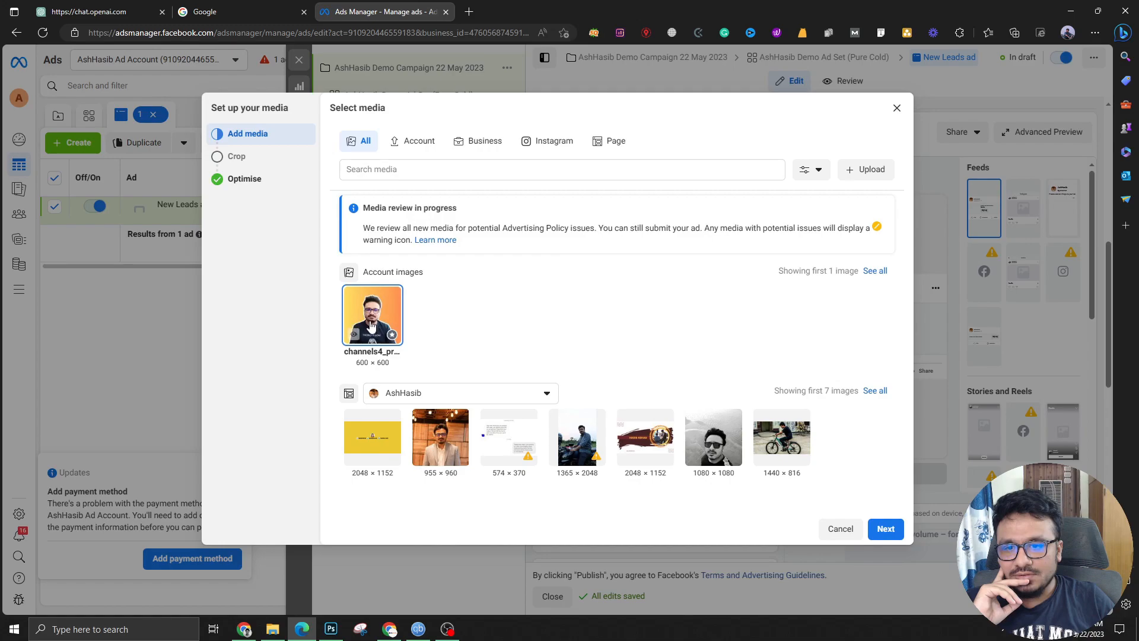
click(885, 529)
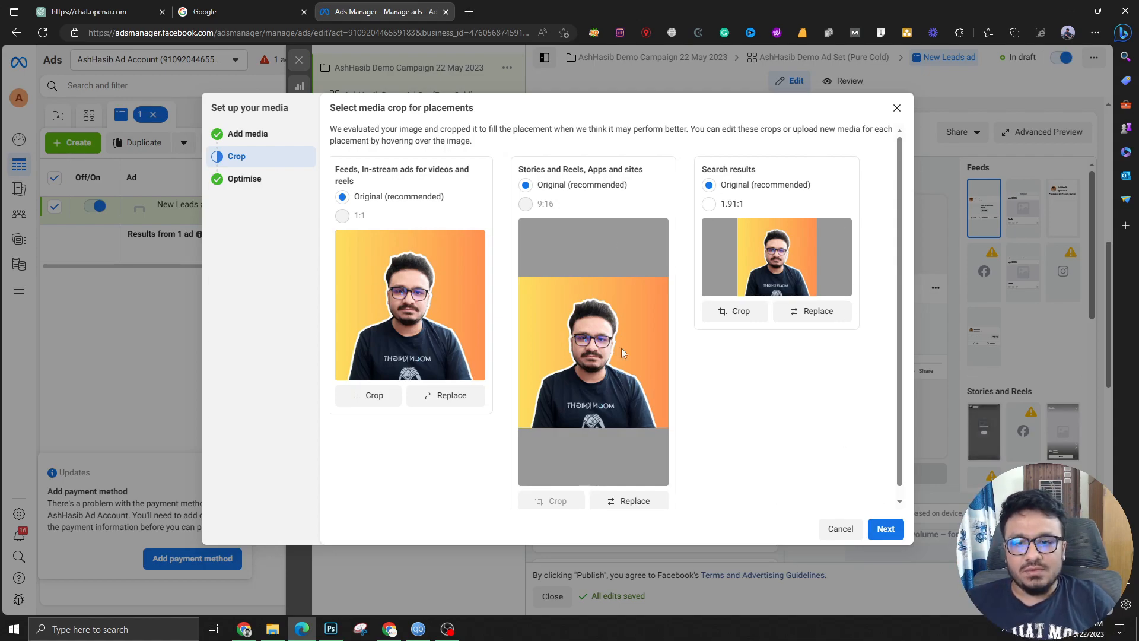
scroll(597, 433, down, 1)
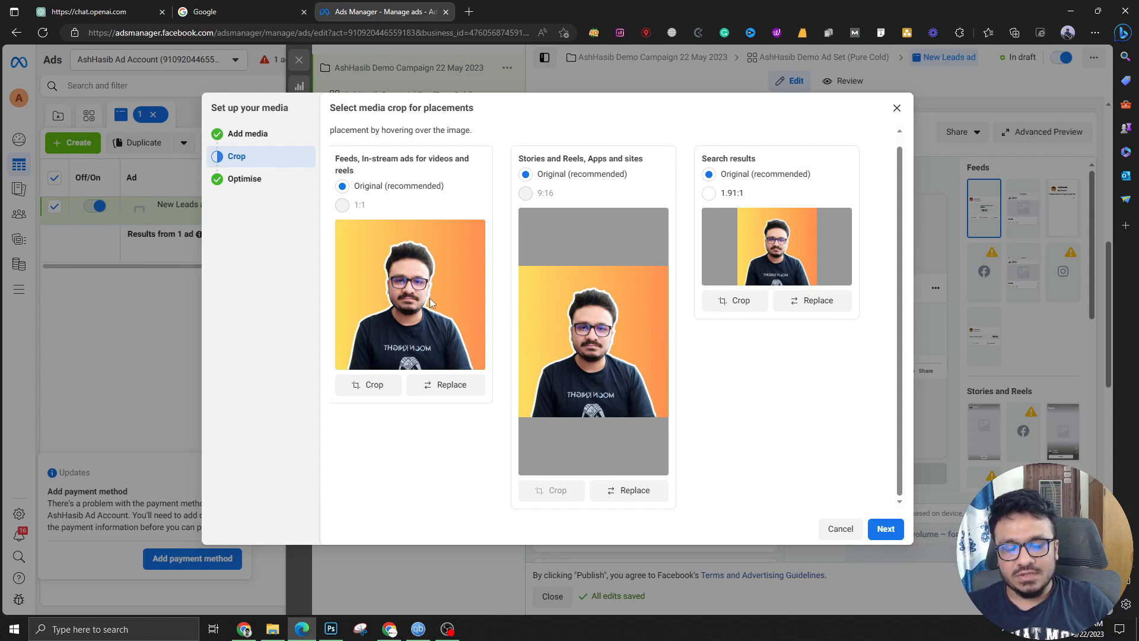
click(886, 529)
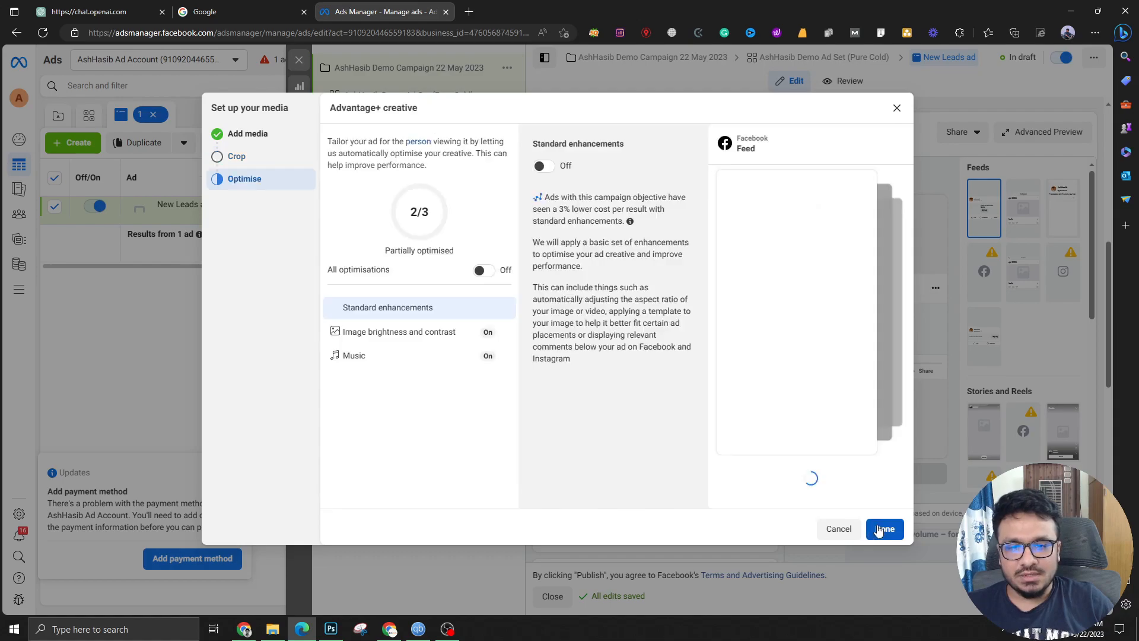
click(495, 273)
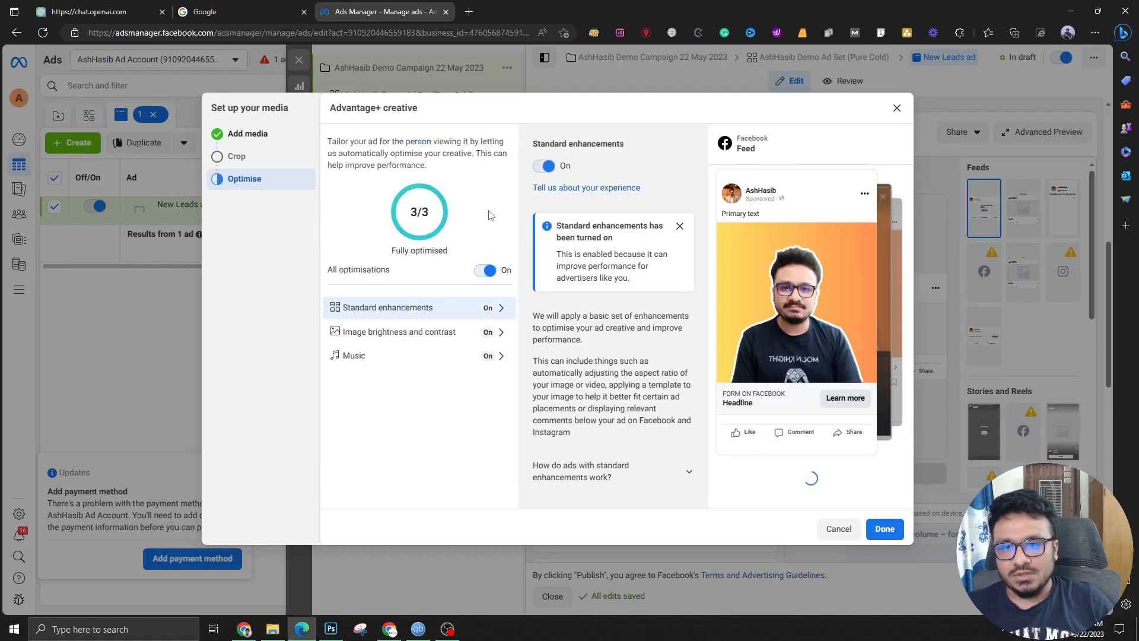
click(884, 529)
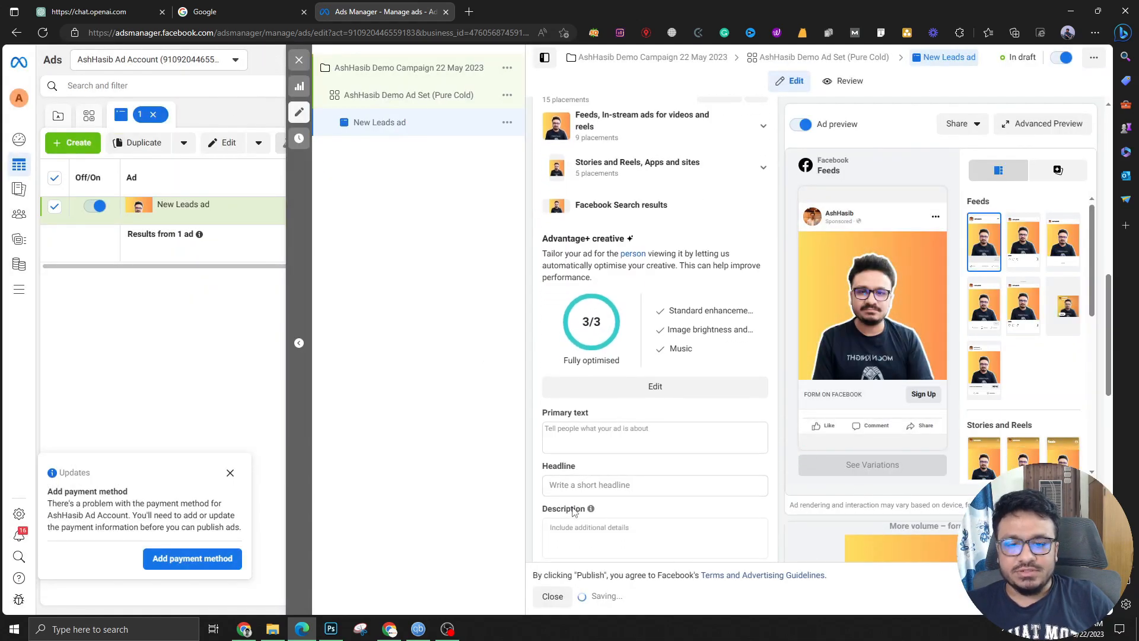
Enter the primary text 'This is gonna be the post content.'
click(621, 428)
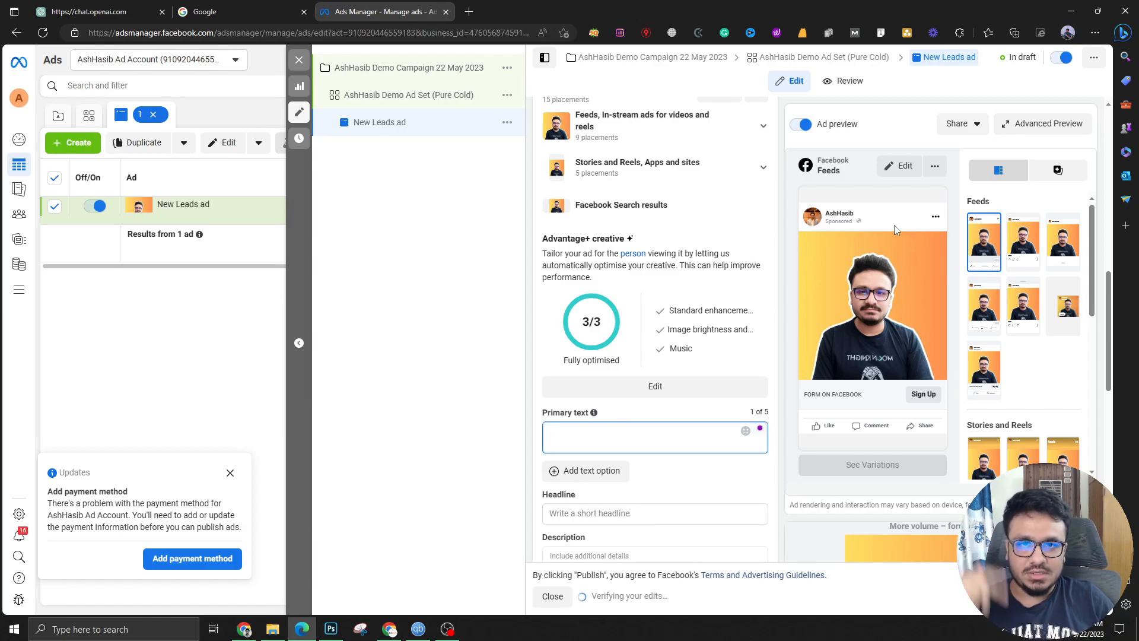
text(Thi)
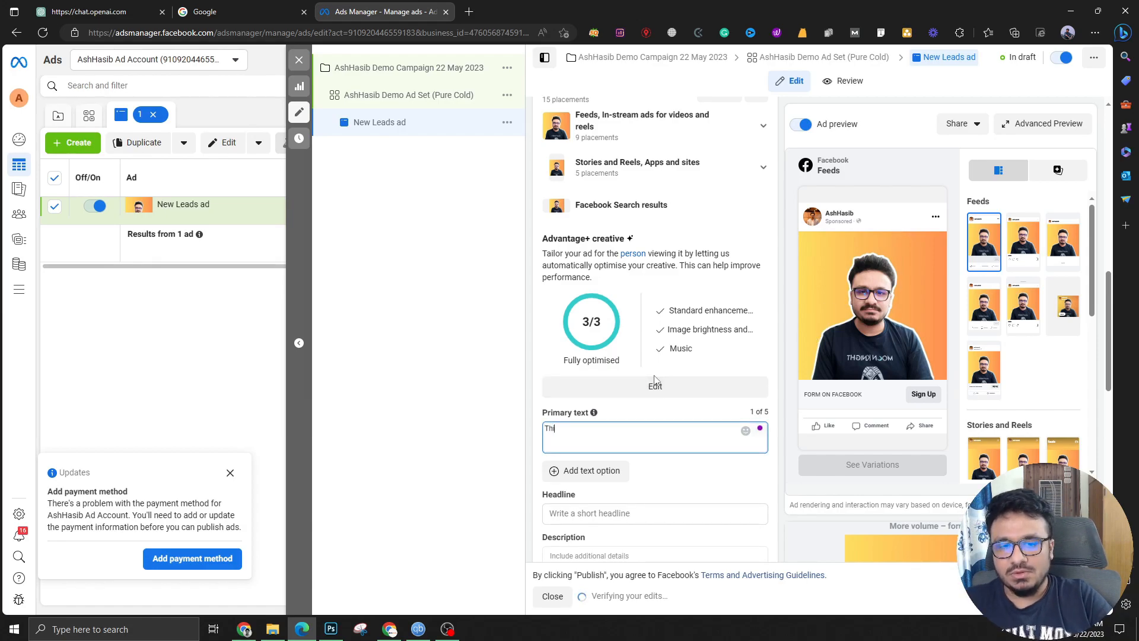
text(s is gonna be the hea)
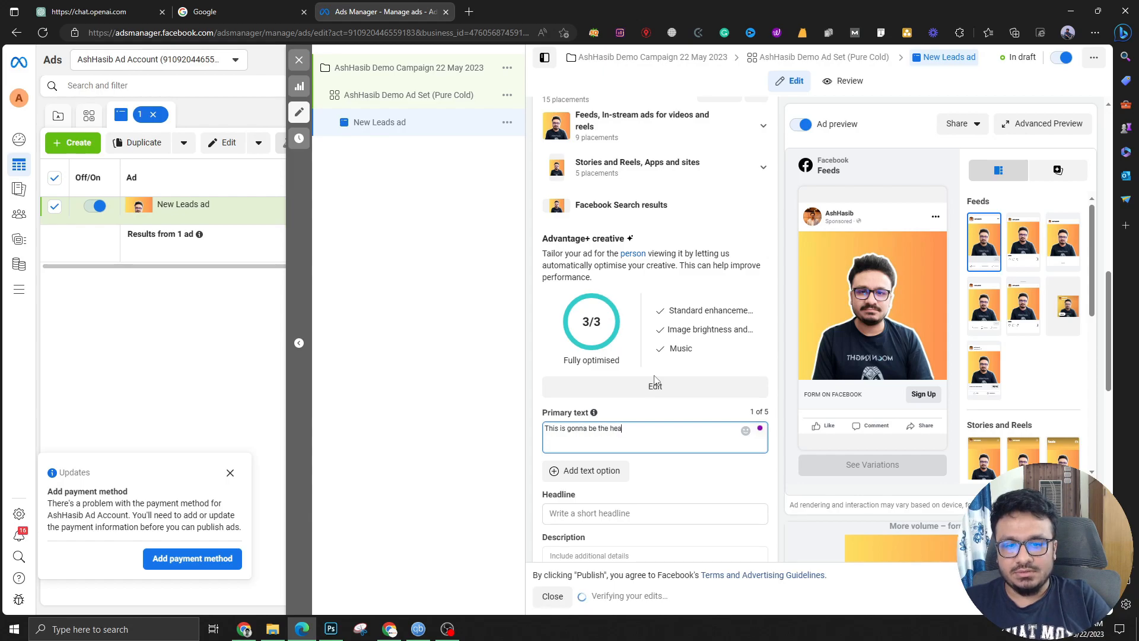
key(BackSpace)
key(BackSpace)
key(BackSpace)
text(post content.)
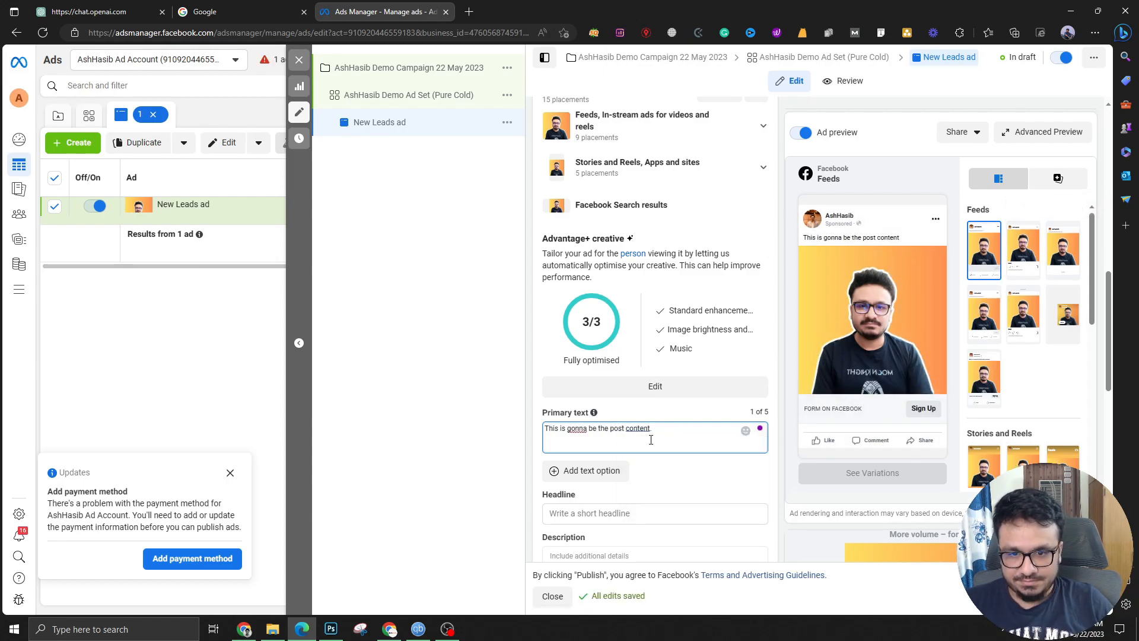
click(539, 461)
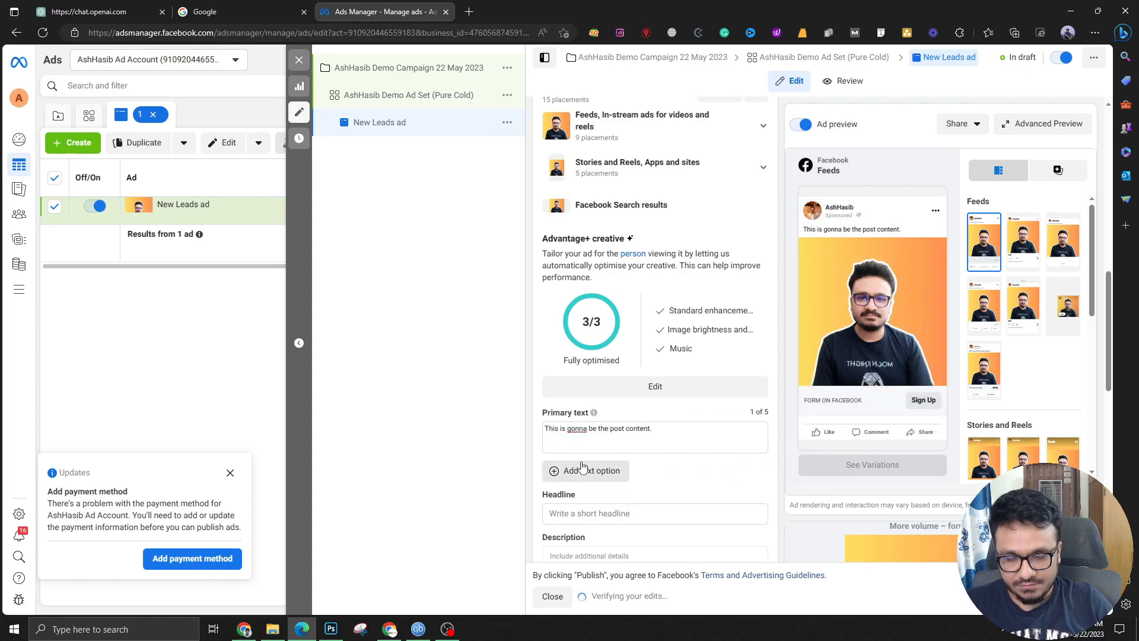
scroll(582, 467, down, 1)
Set the headline 'Sign Up For A Trial', leave the description empty, and keep Sign Up
click(594, 444)
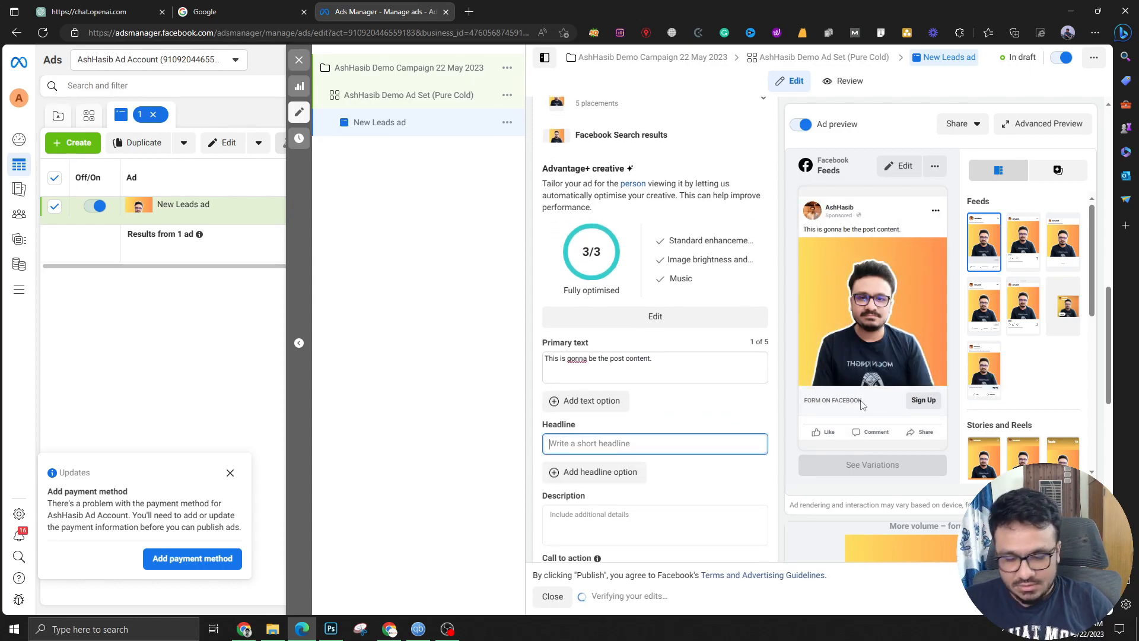
text(Sign Up For A T)
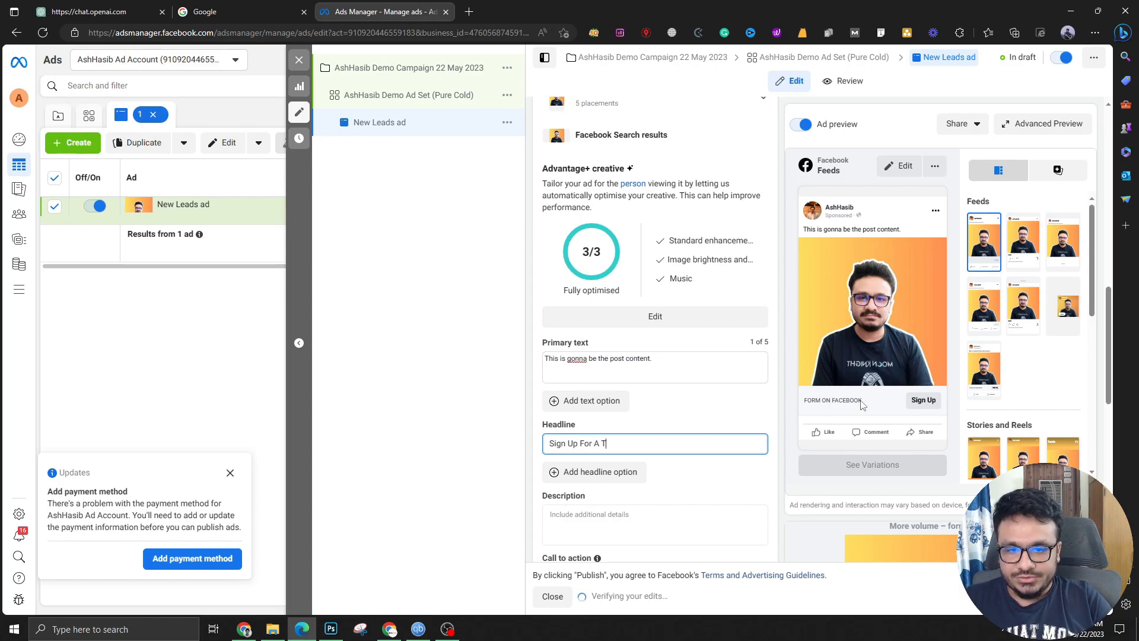
scroll(736, 415, down, 2)
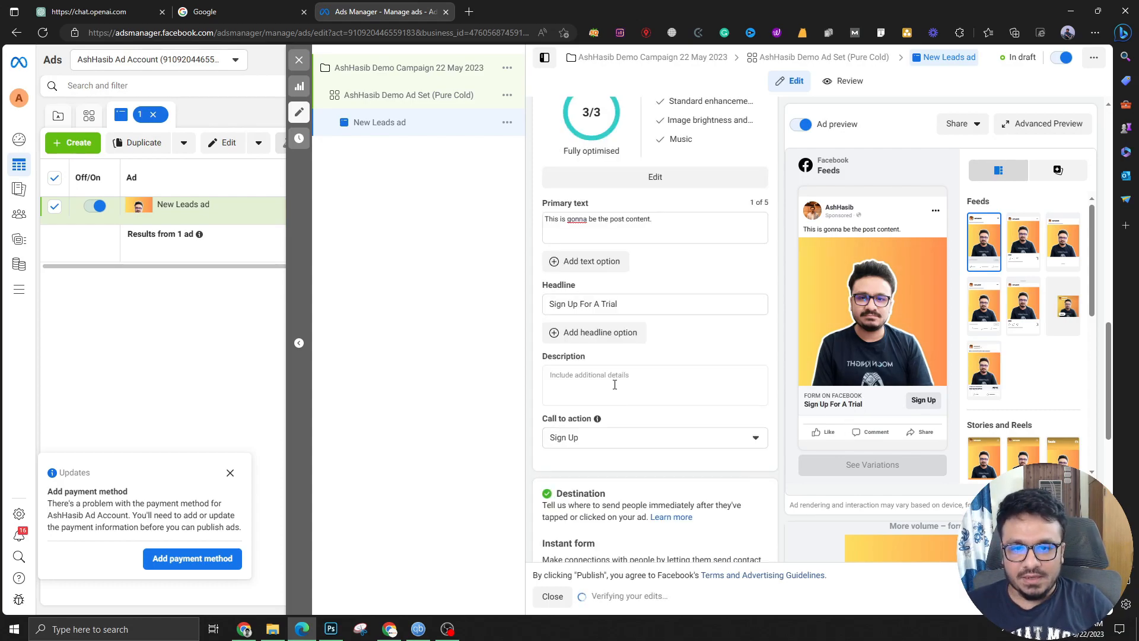
click(638, 386)
click(694, 352)
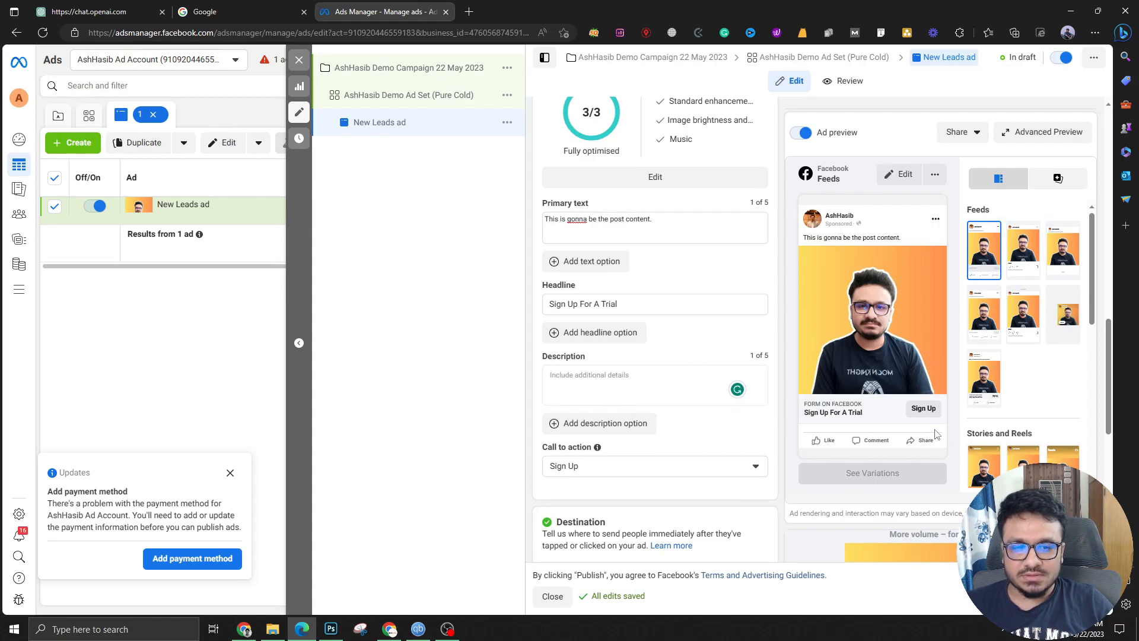
scroll(615, 407, down, 1)
click(588, 397)
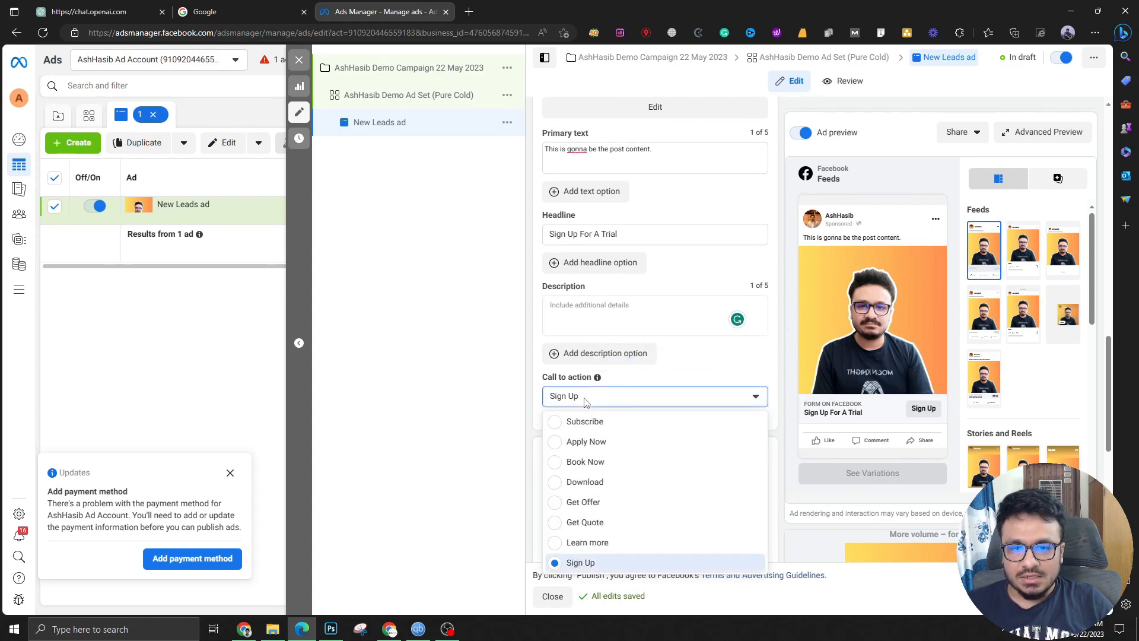
click(663, 377)
scroll(647, 391, down, 3)
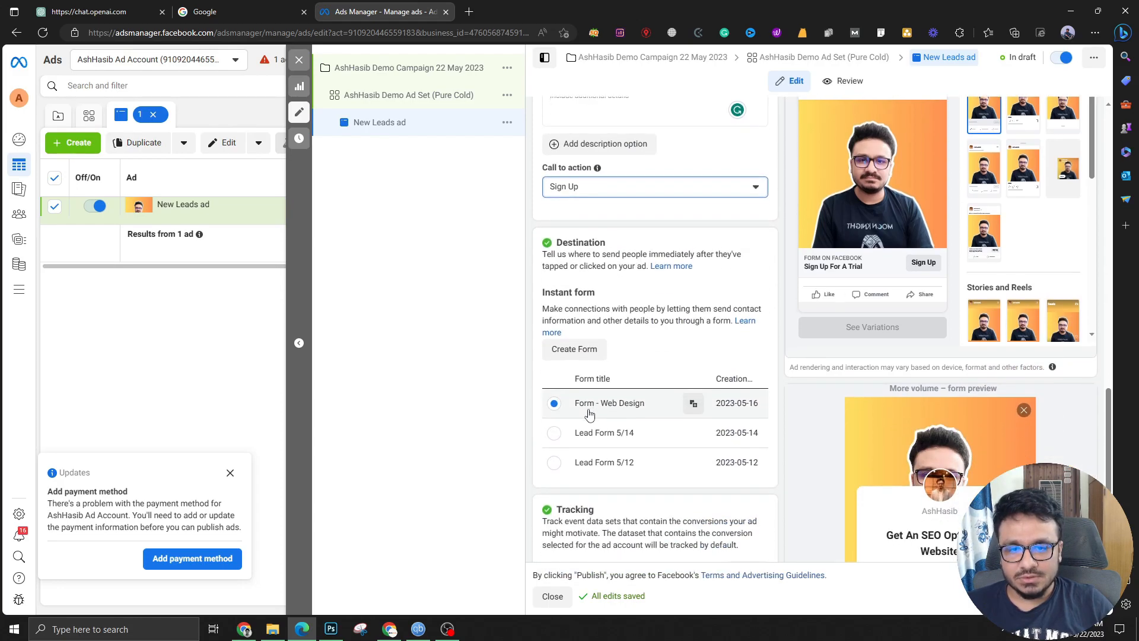
Create an instant form named 'Lead Form 5/22' and expand its Intro section
click(595, 359)
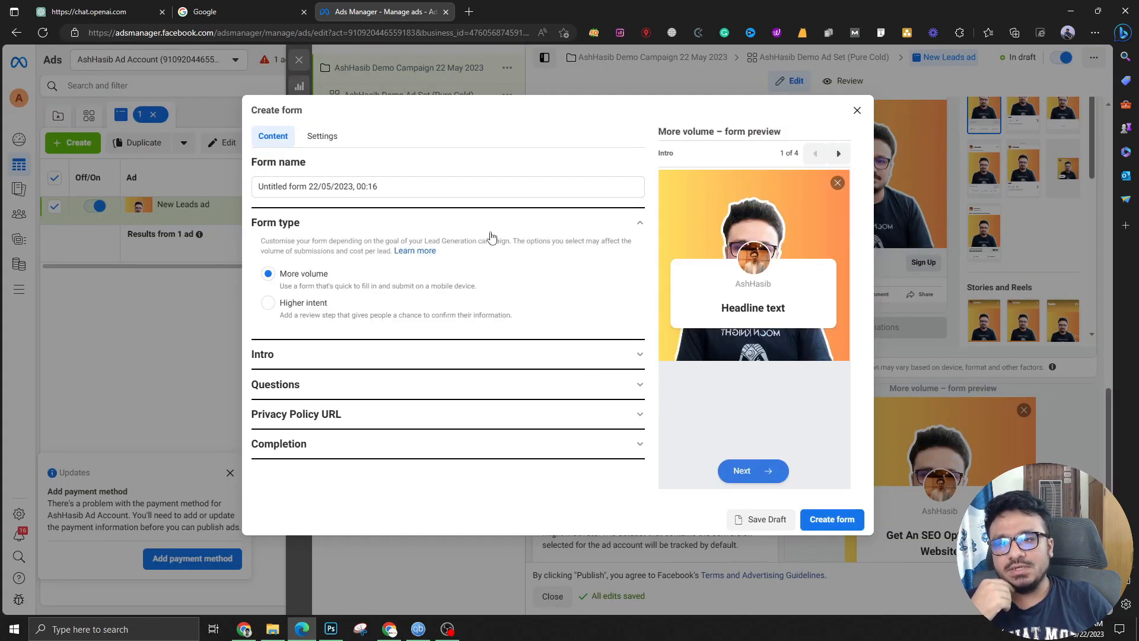
drag(434, 194, 229, 189)
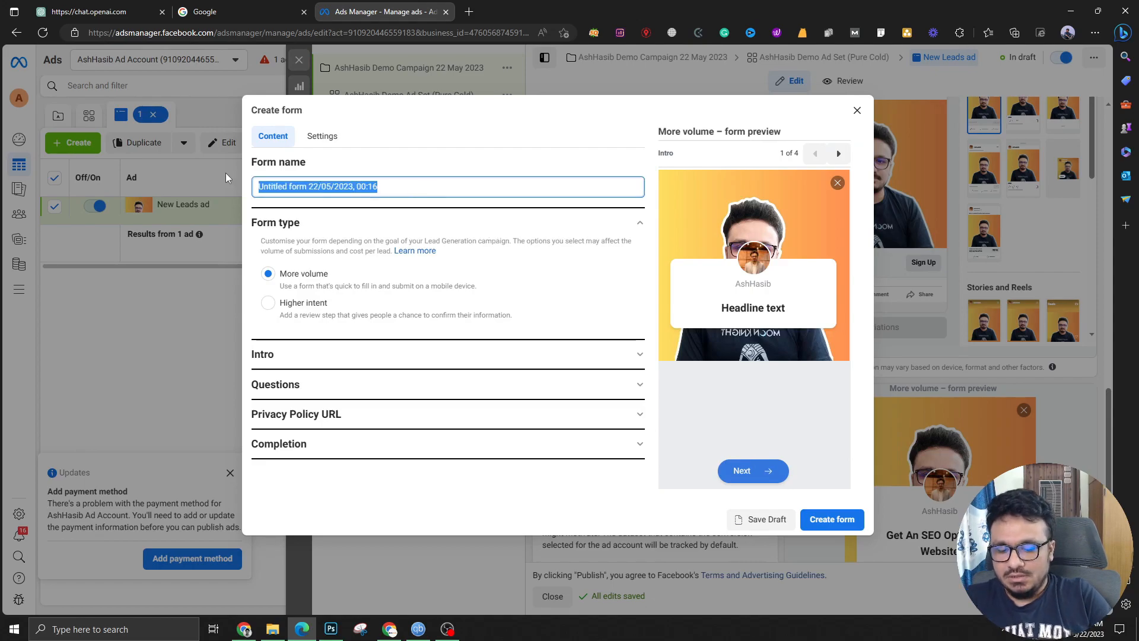
text(Lead Form)
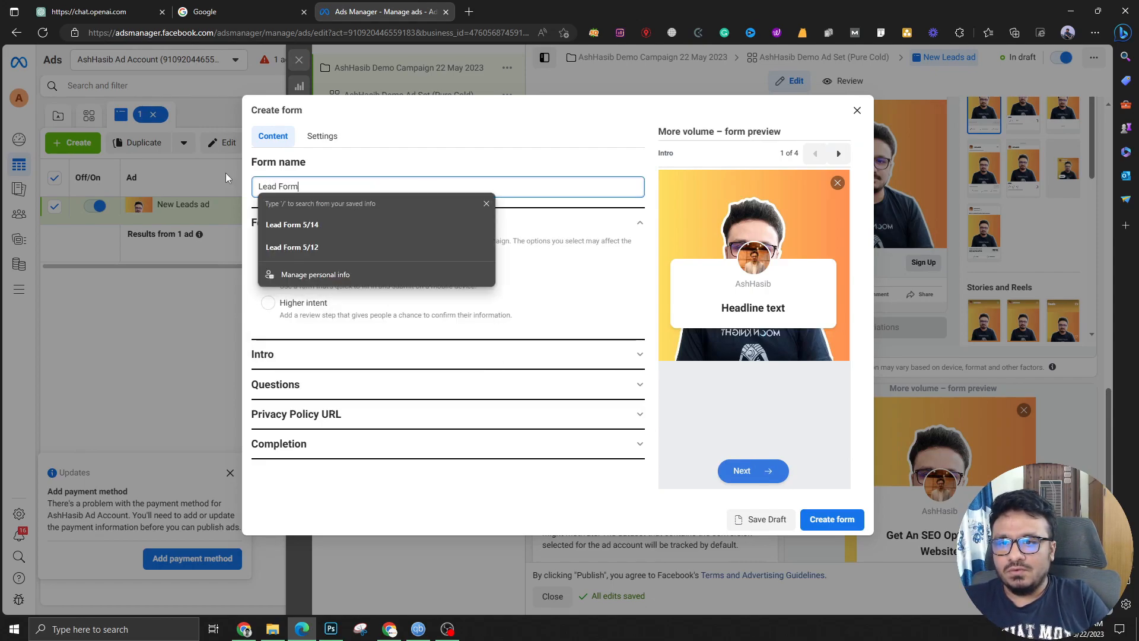
text( 5/22)
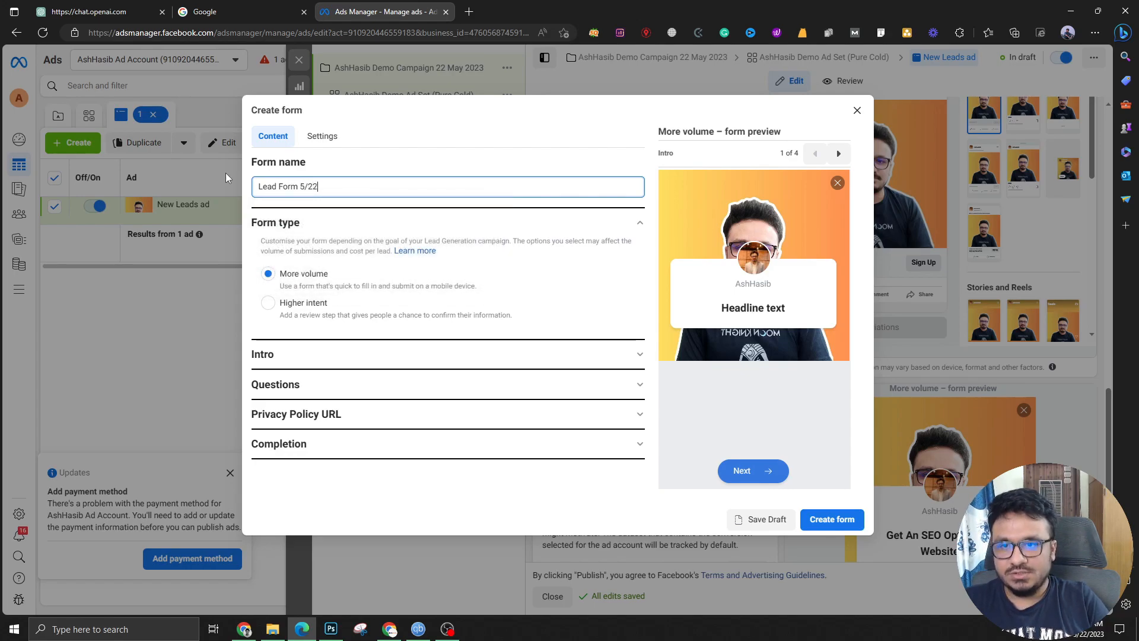
click(652, 104)
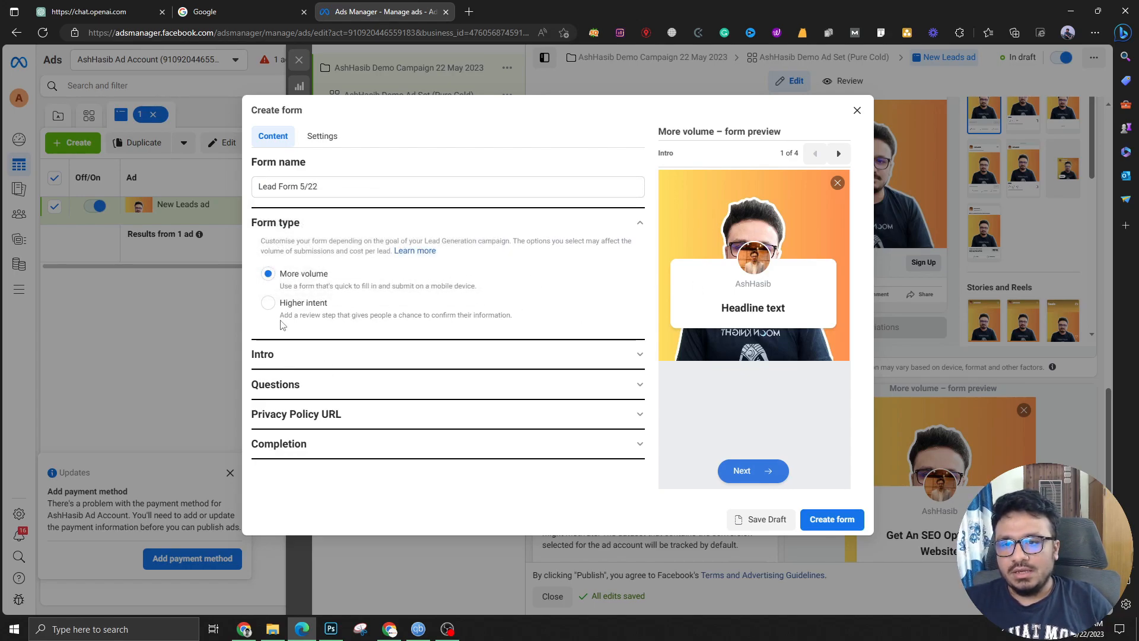
click(355, 352)
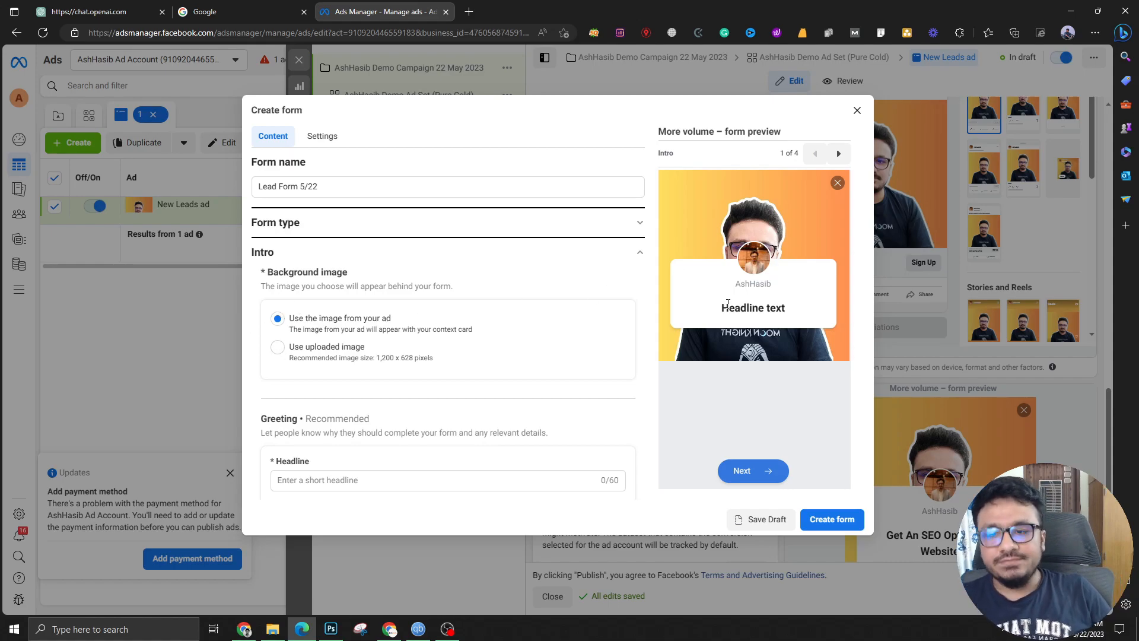
Keep the ad's image as form background and set the greeting headline 'Let us help you get more clients'
click(277, 347)
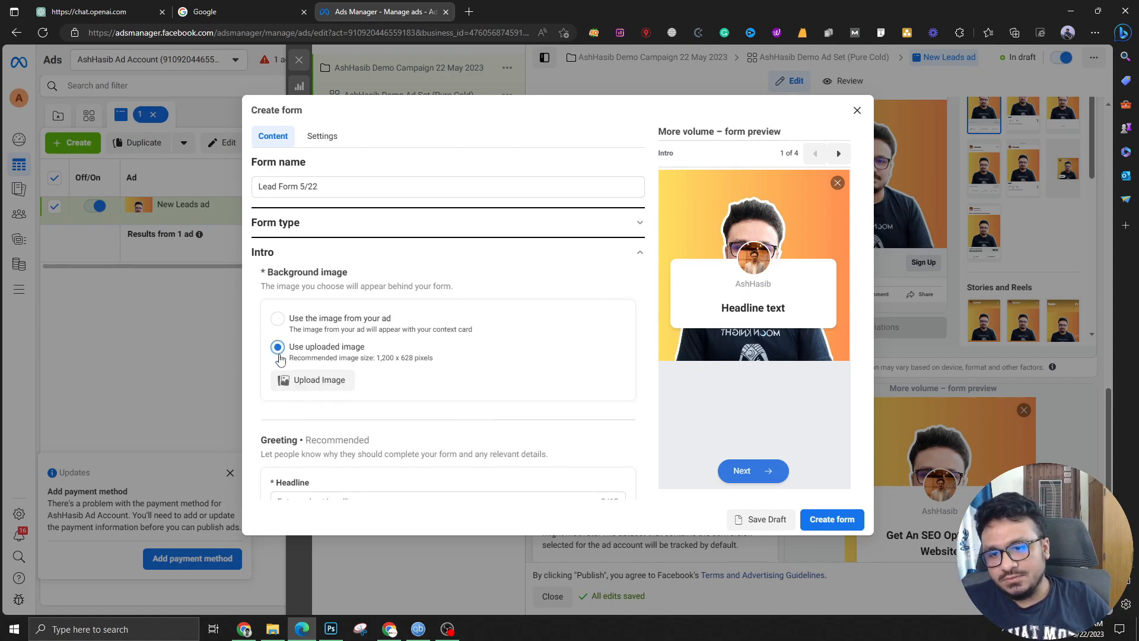
click(277, 319)
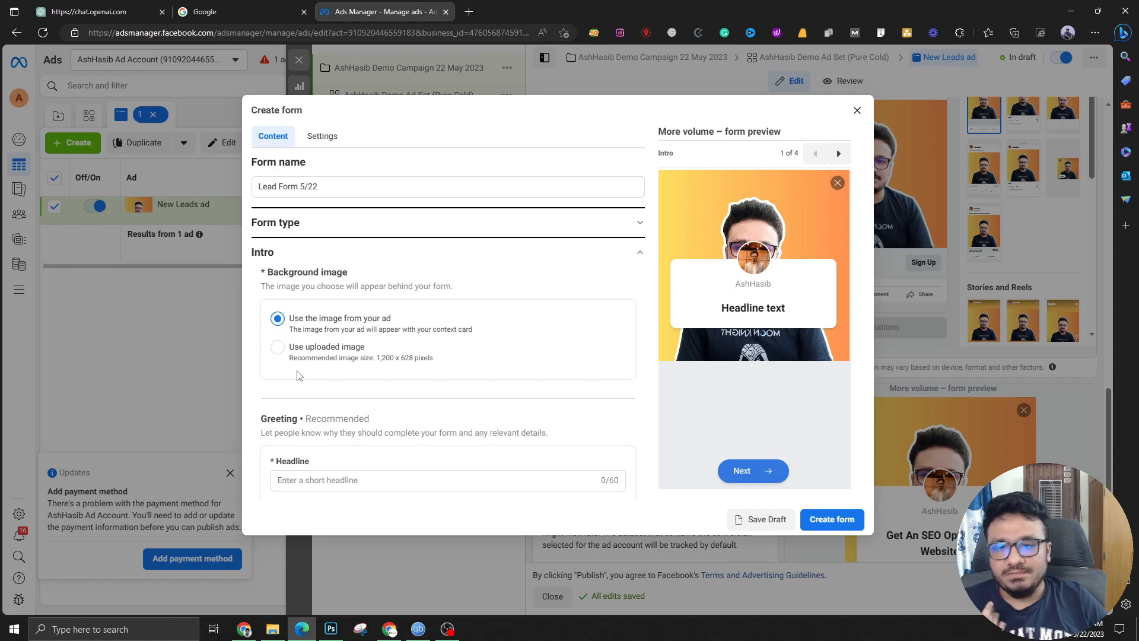
scroll(475, 304, down, 2)
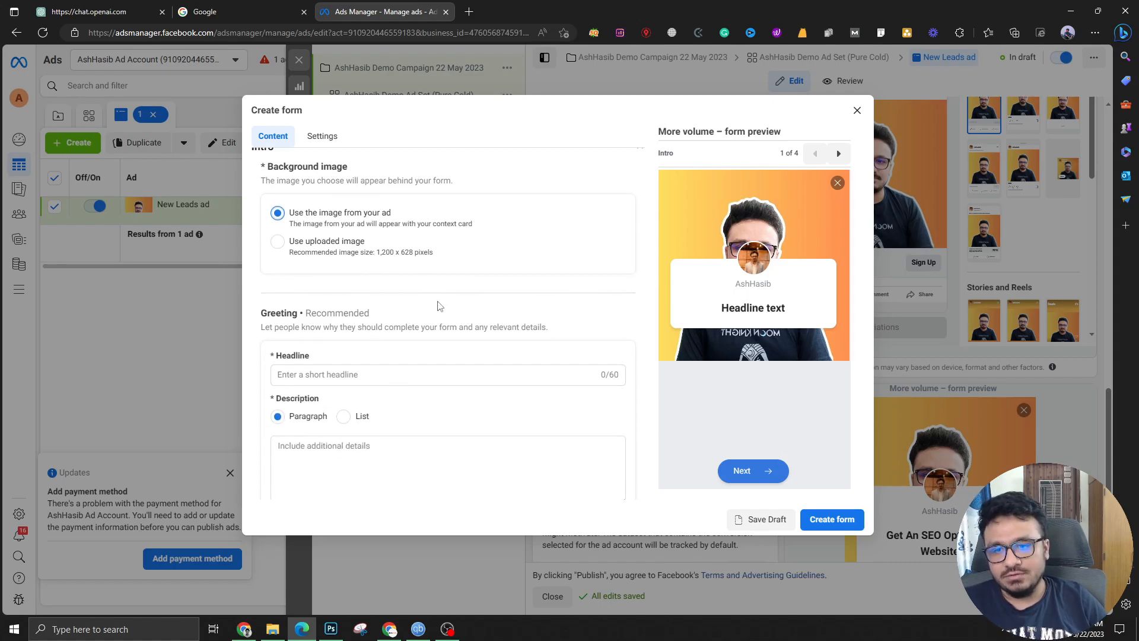
click(380, 374)
scroll(483, 297, down, 1)
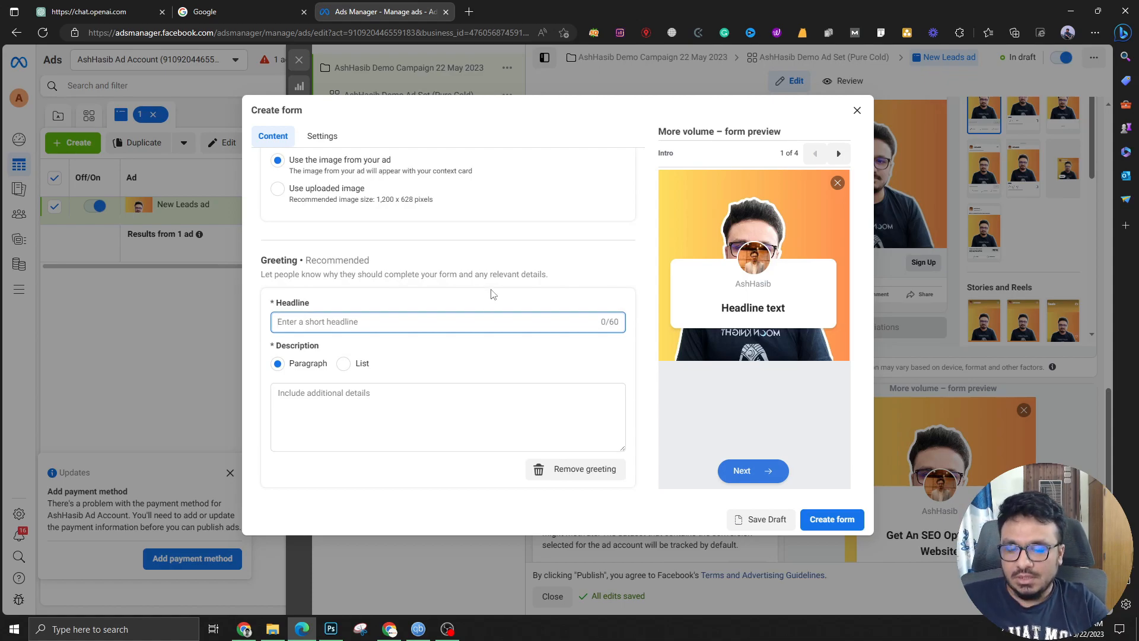
text(Let us hel)
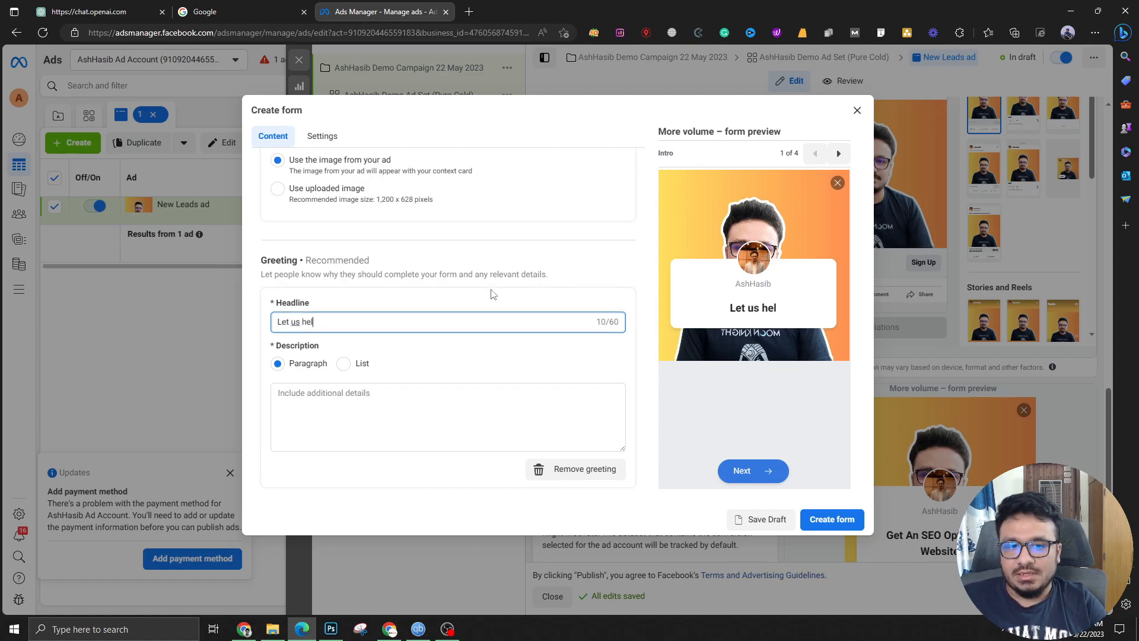
text(p you get more)
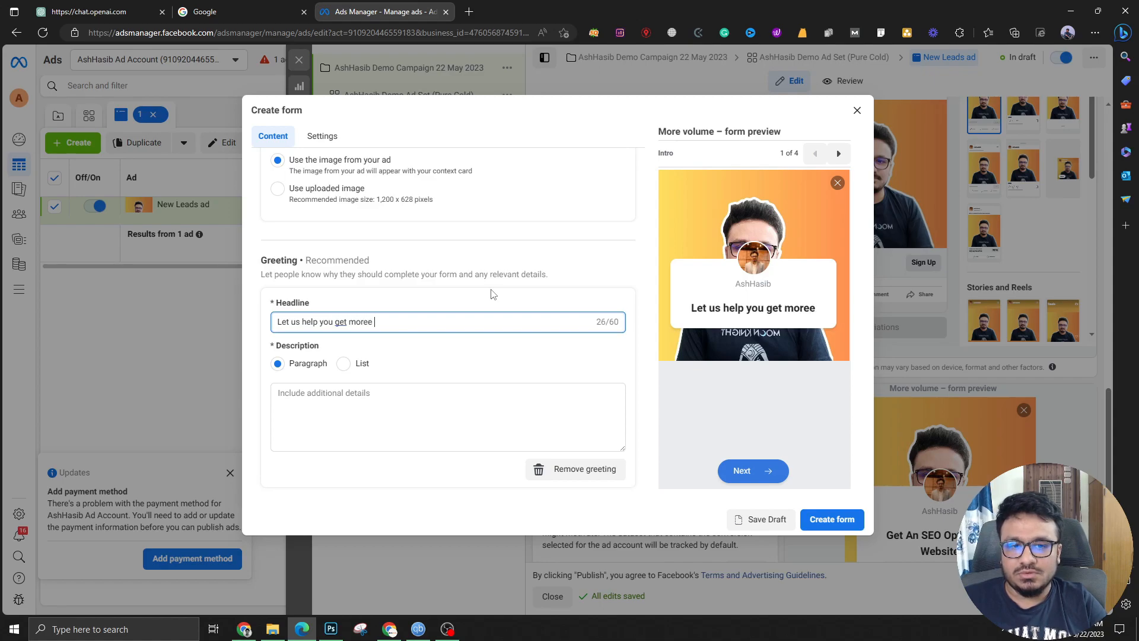
text( clients)
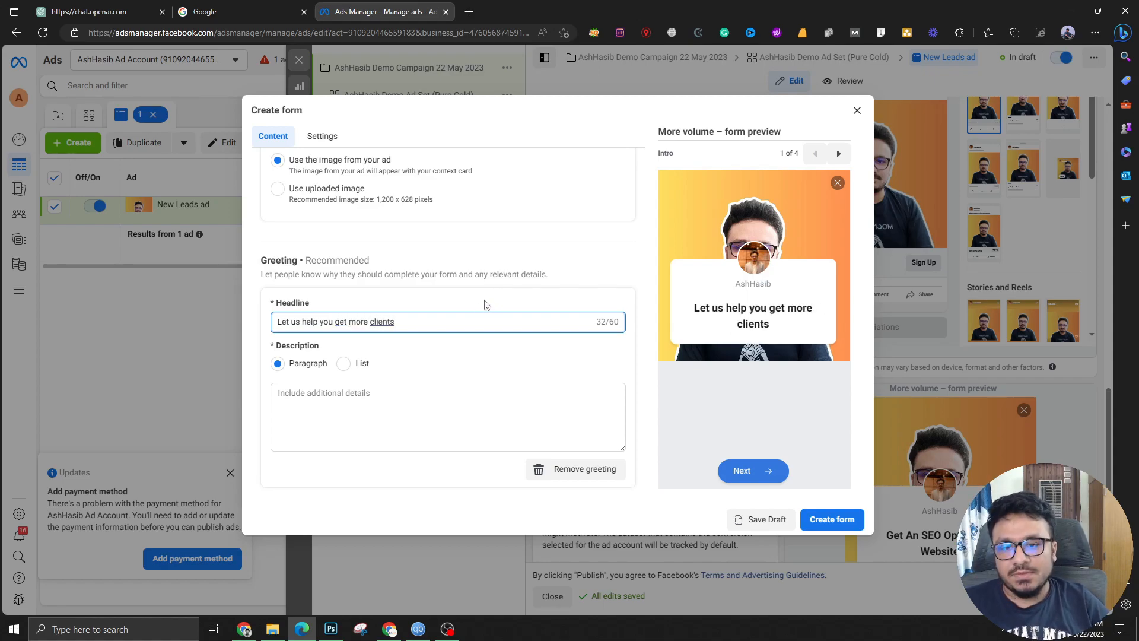
click(371, 335)
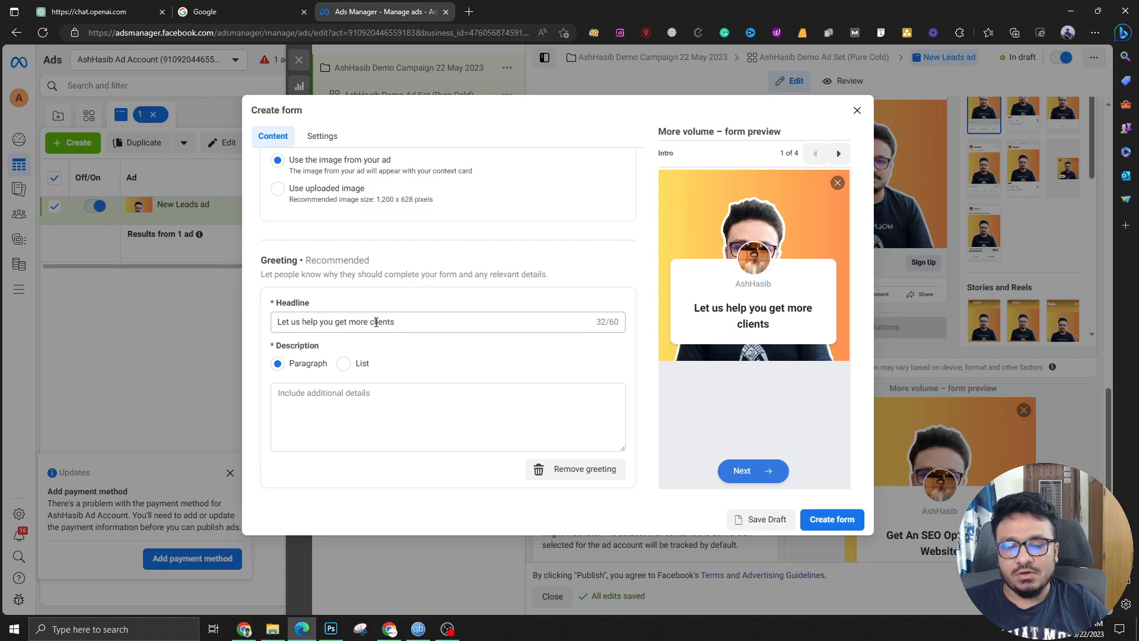
Add the greeting description 'Please fill up the form and we will be in touch with you shortly.'
scroll(382, 327, down, 2)
click(346, 321)
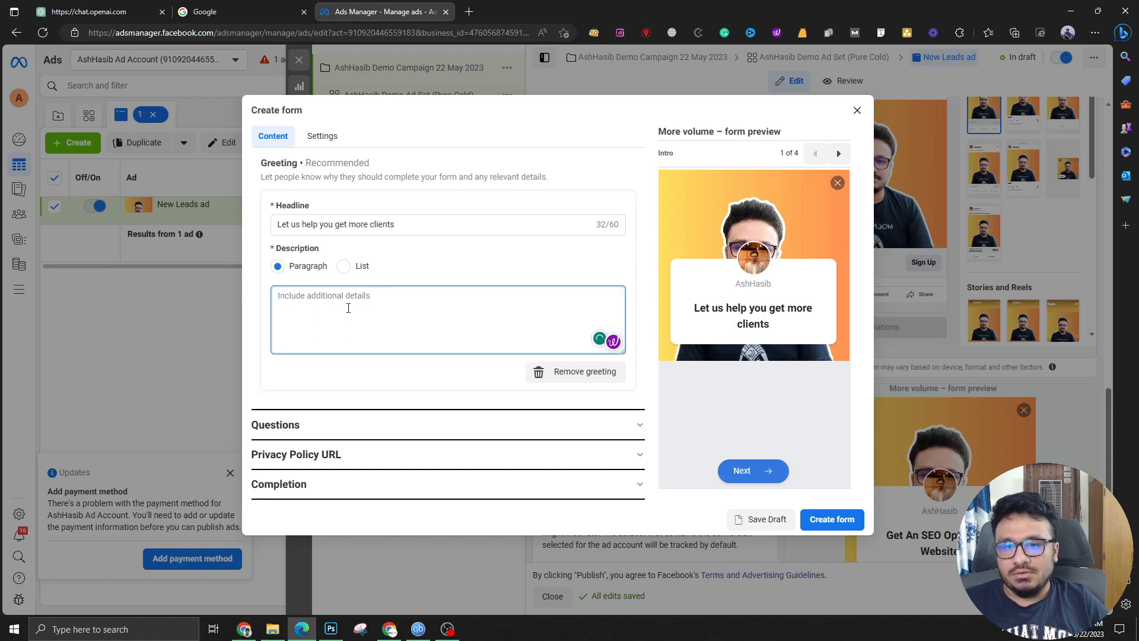
text(Plea)
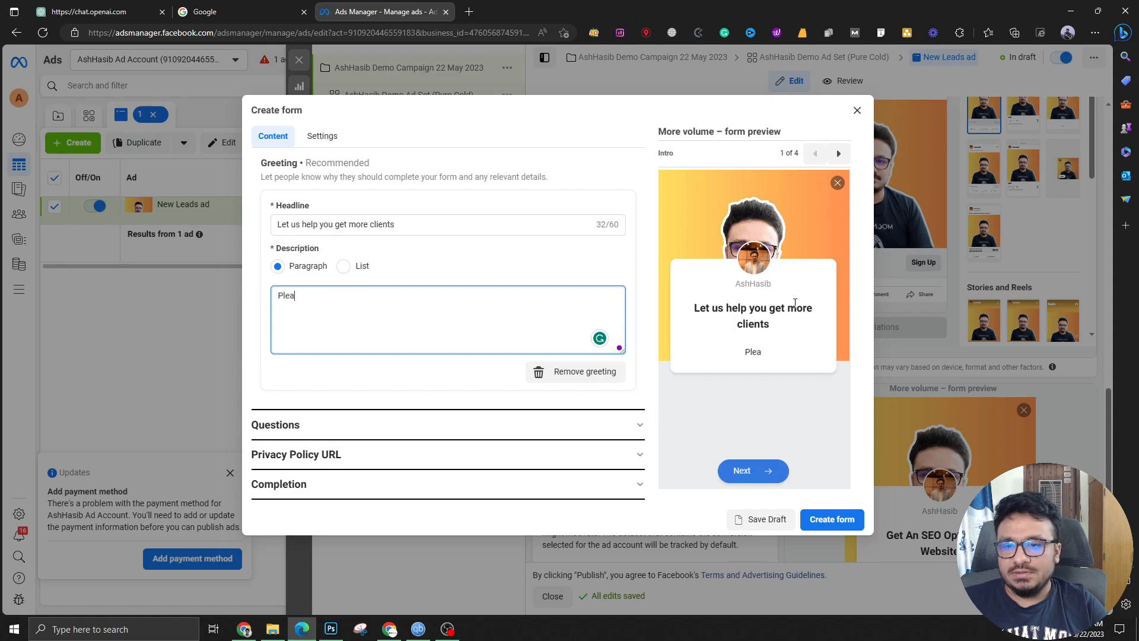
text(se fill up the)
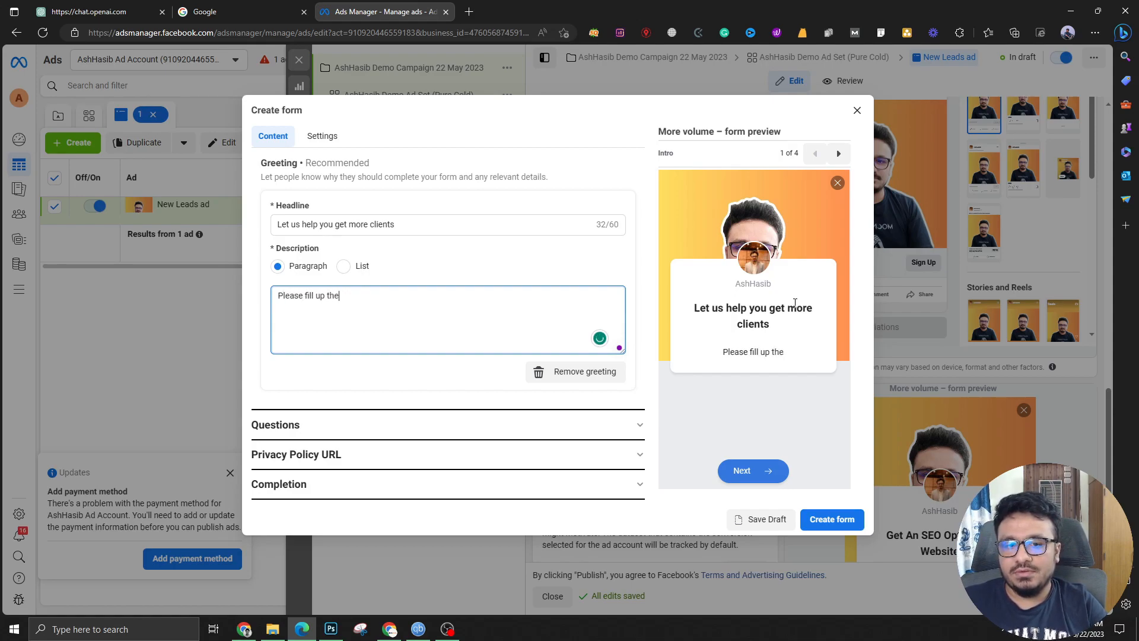
text( form and we will be in touch with you shortly.)
click(538, 254)
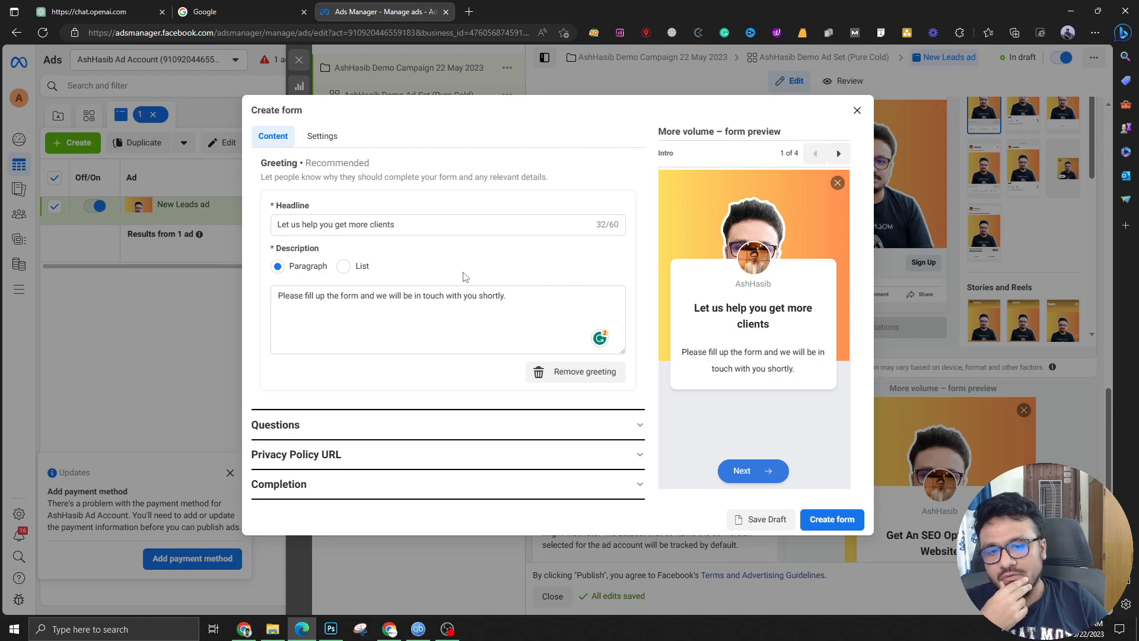
click(325, 426)
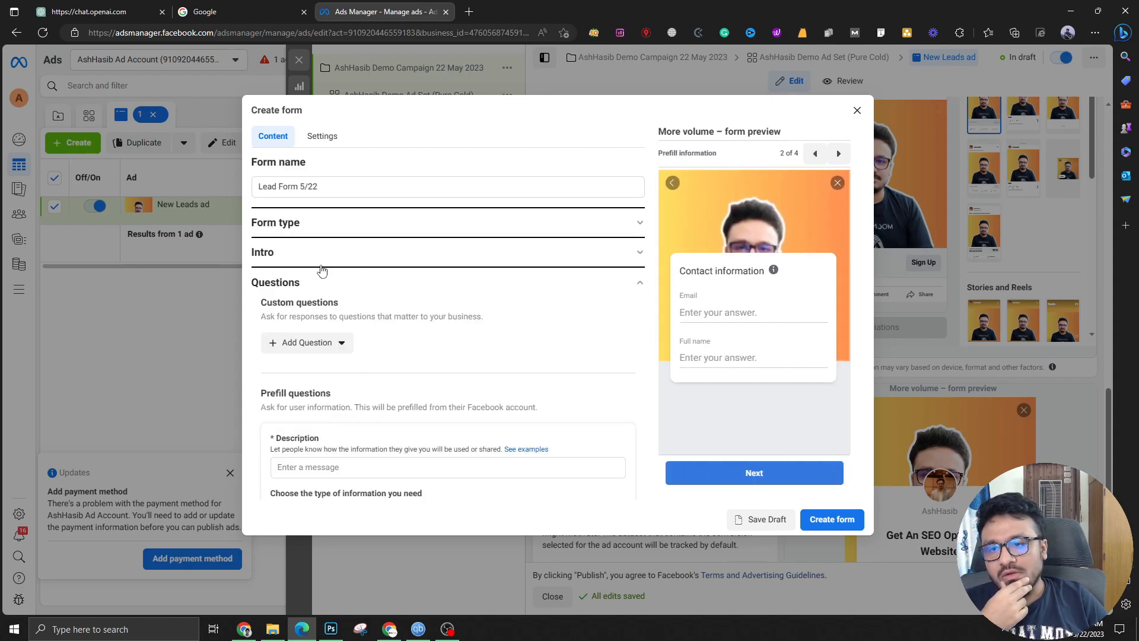
Add Phone number as a prefill question and order the fields Full name, Email, Phone number
scroll(325, 363, down, 2)
scroll(315, 385, down, 2)
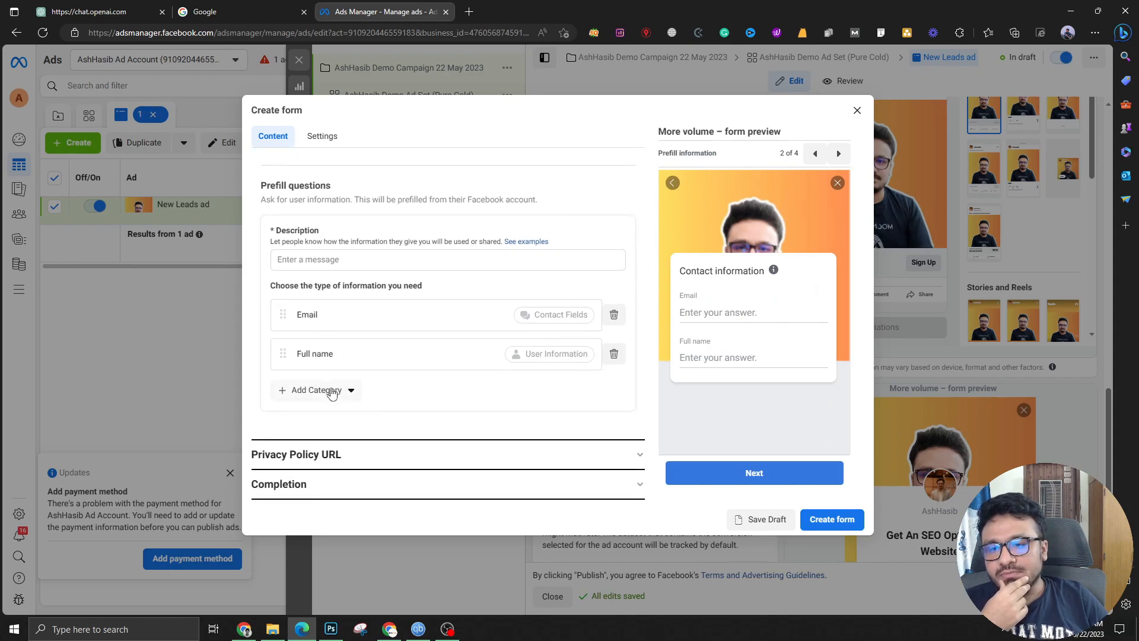
click(328, 391)
mouse_move(336, 416)
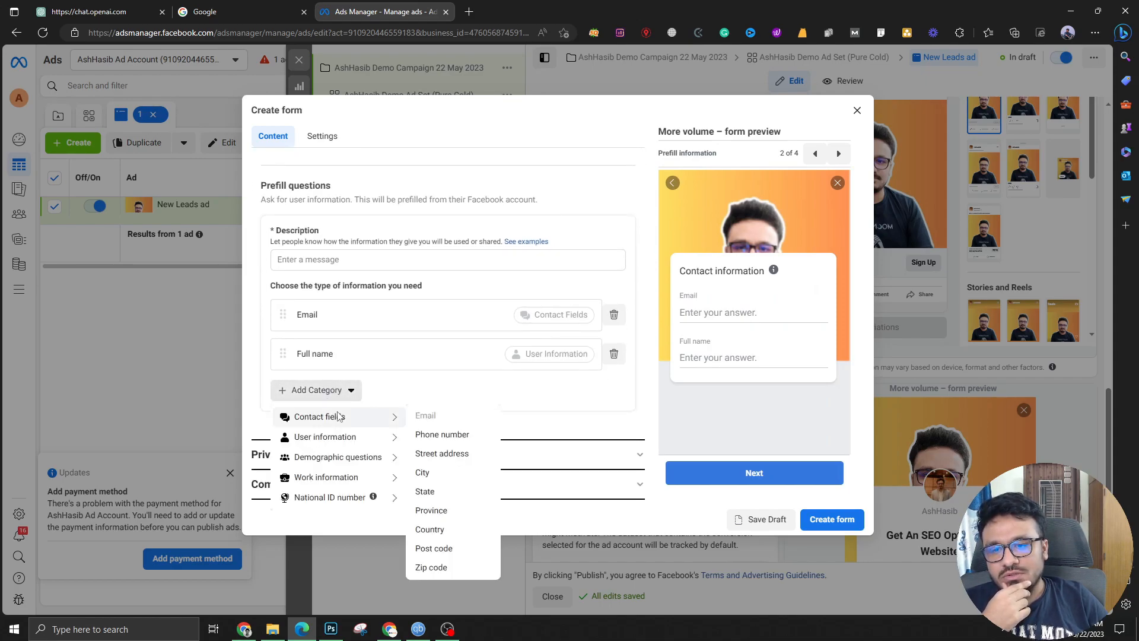
click(451, 436)
drag(375, 400, 380, 323)
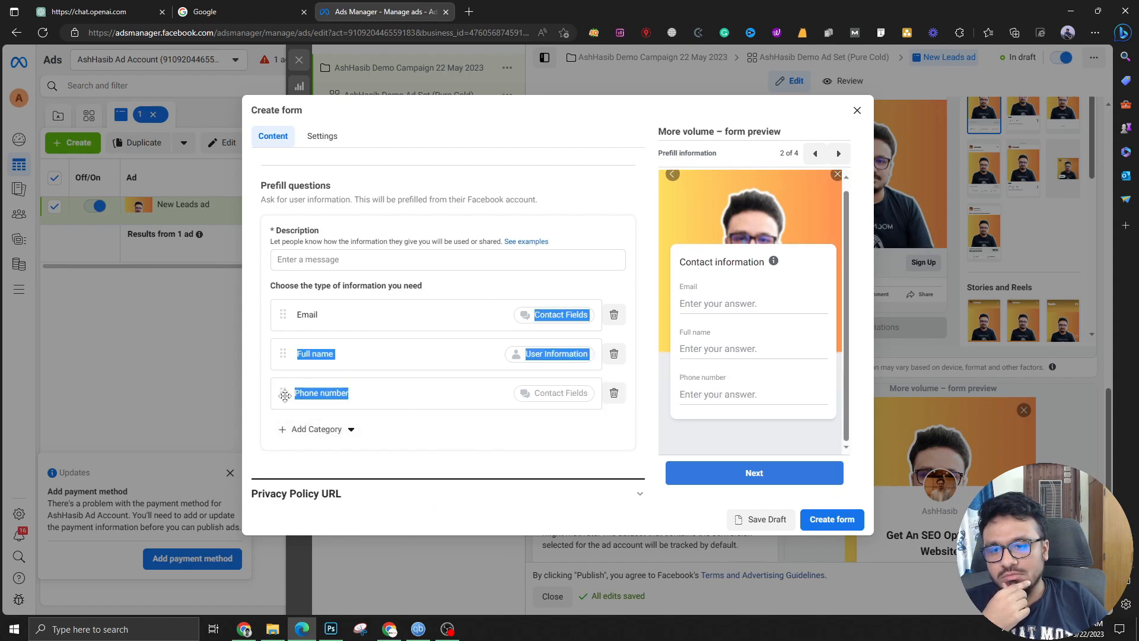
drag(283, 393, 283, 352)
drag(283, 393, 299, 306)
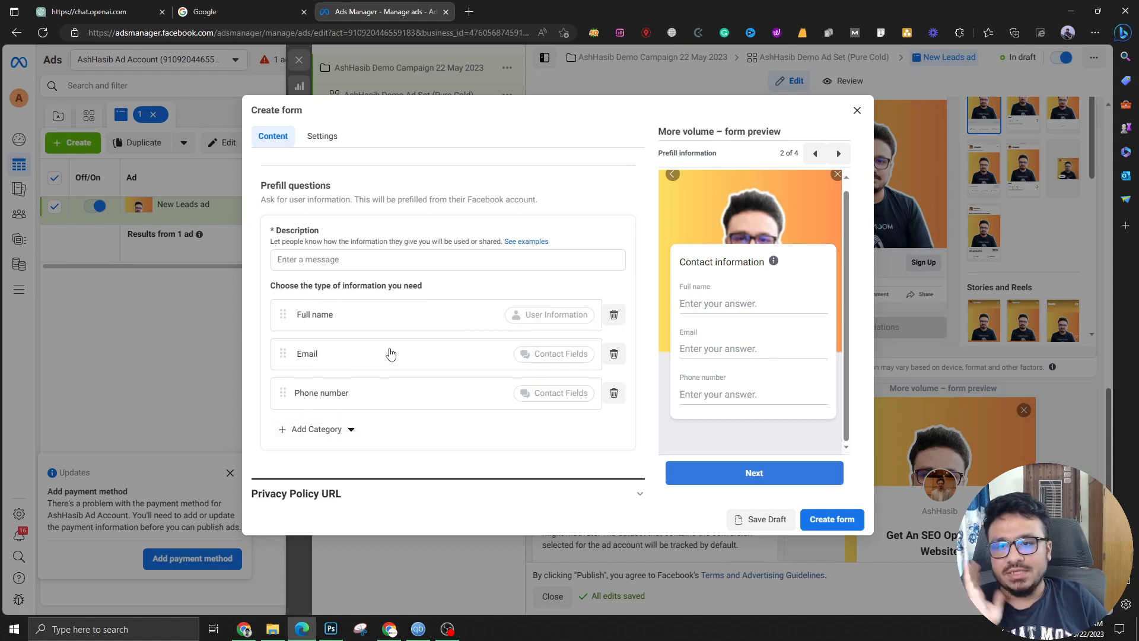
scroll(380, 344, up, 3)
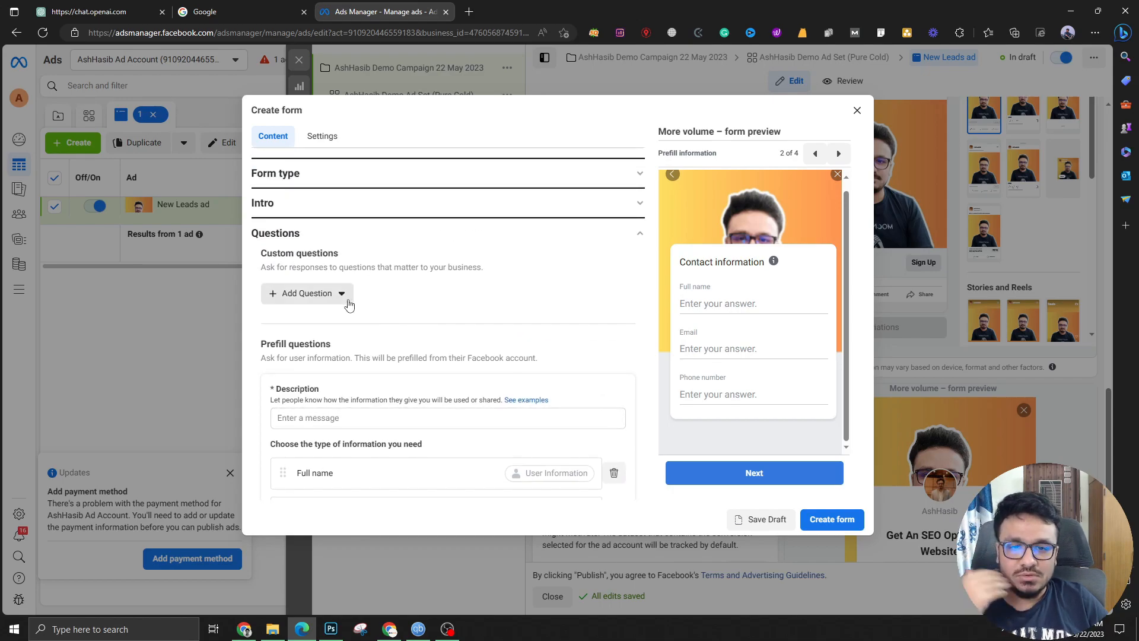
click(345, 300)
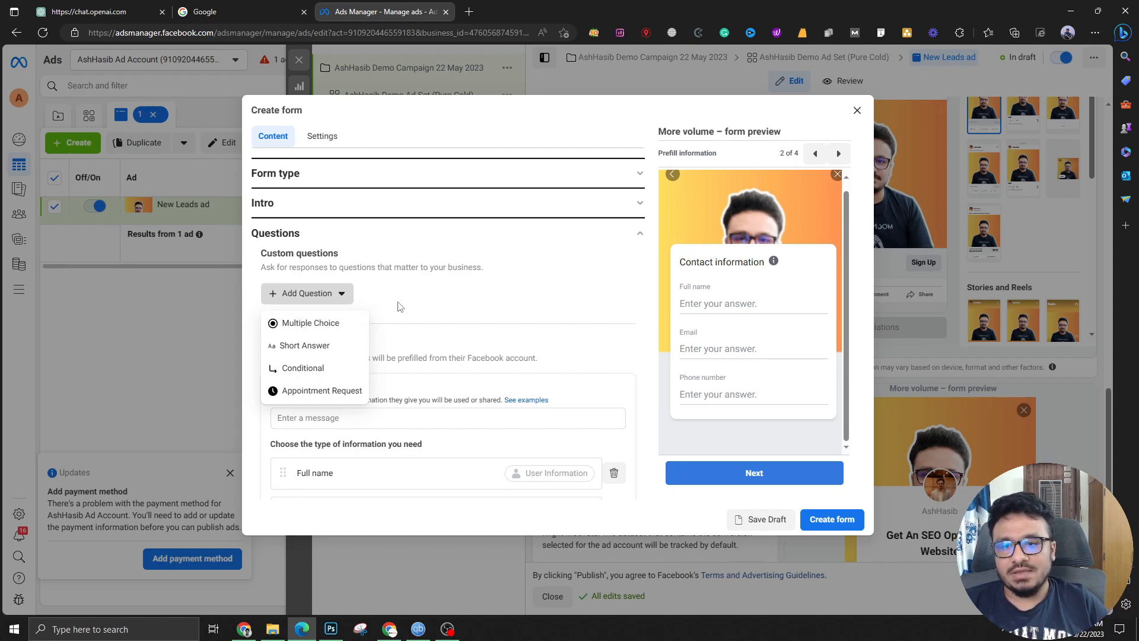
scroll(398, 332, down, 3)
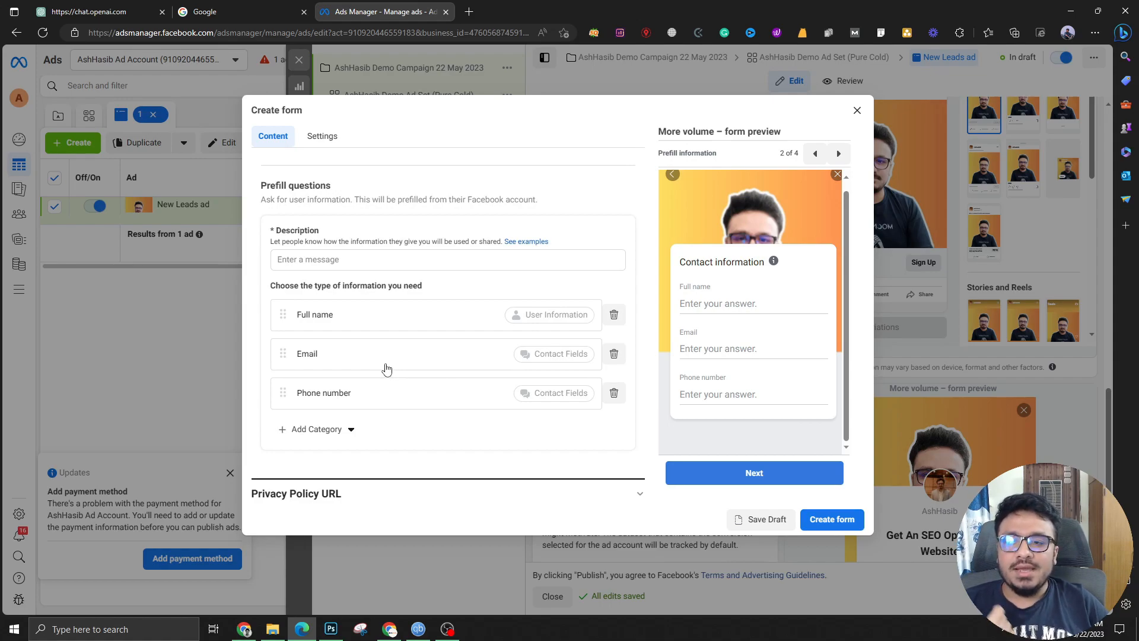
scroll(387, 369, up, 4)
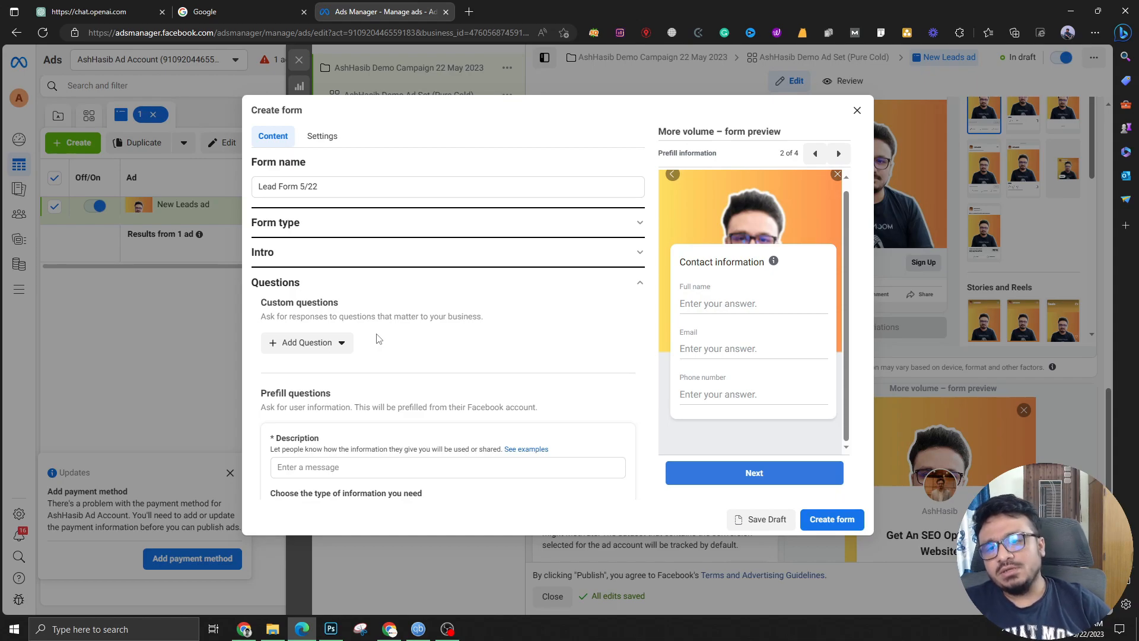
scroll(378, 338, down, 4)
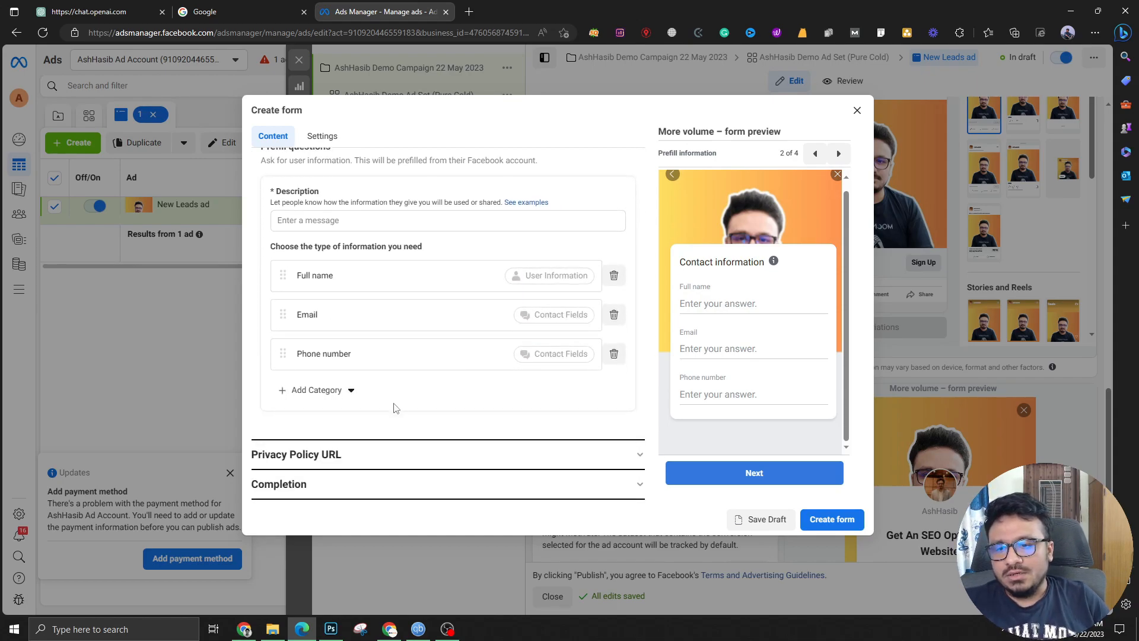
Enter the company site's /privacy-policy page as the form's privacy policy URL
click(323, 454)
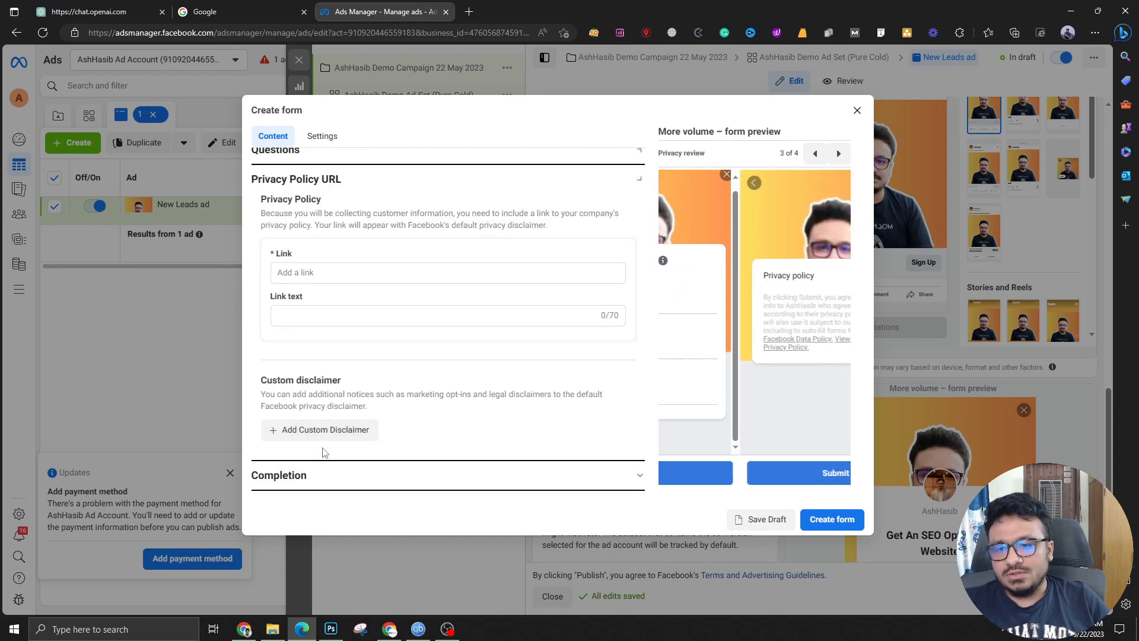
click(319, 279)
click(320, 327)
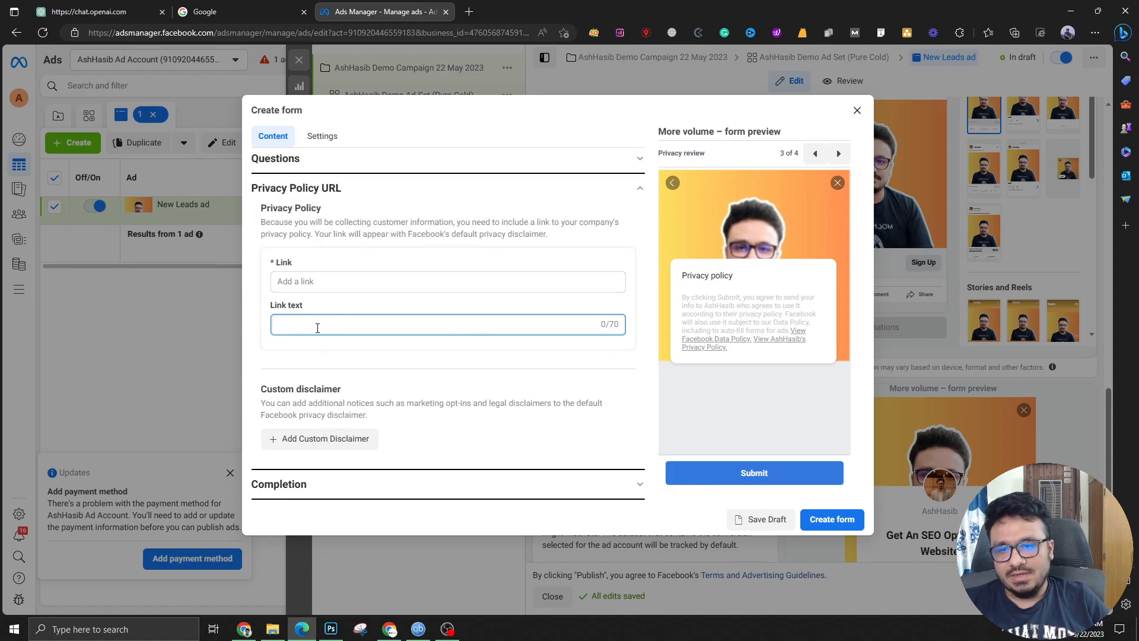
click(305, 283)
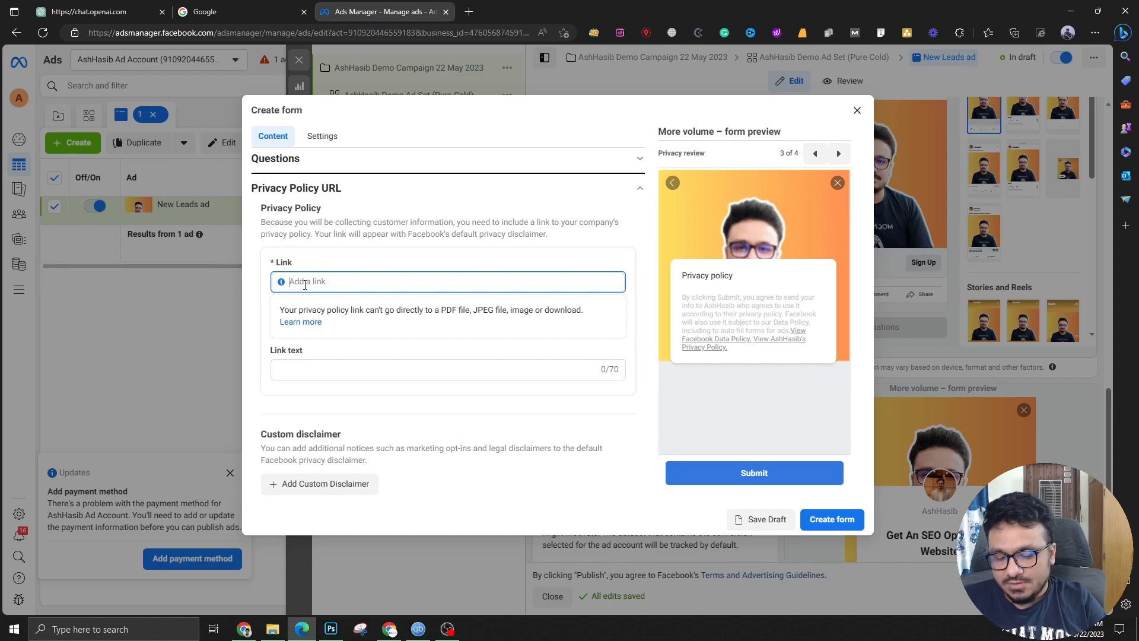
text(ashhasib,co)
key(BackSpace)
key(BackSpace)
key(BackSpace)
text(.com/privacy-policy)
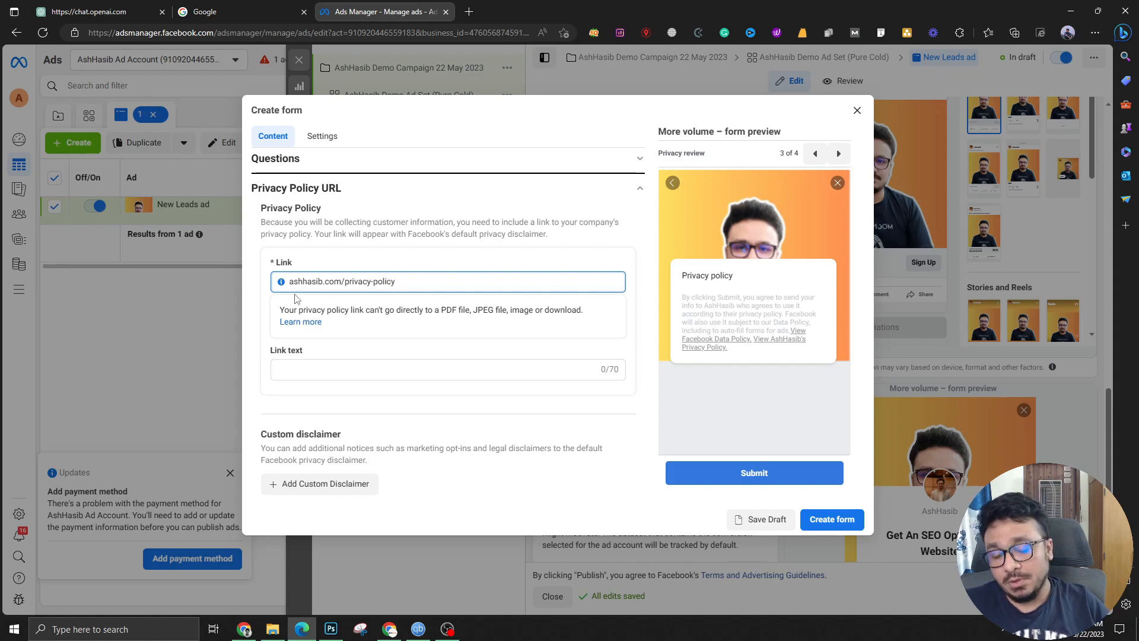
click(382, 261)
Set the privacy policy link text to 'Privacy Policy'
click(358, 325)
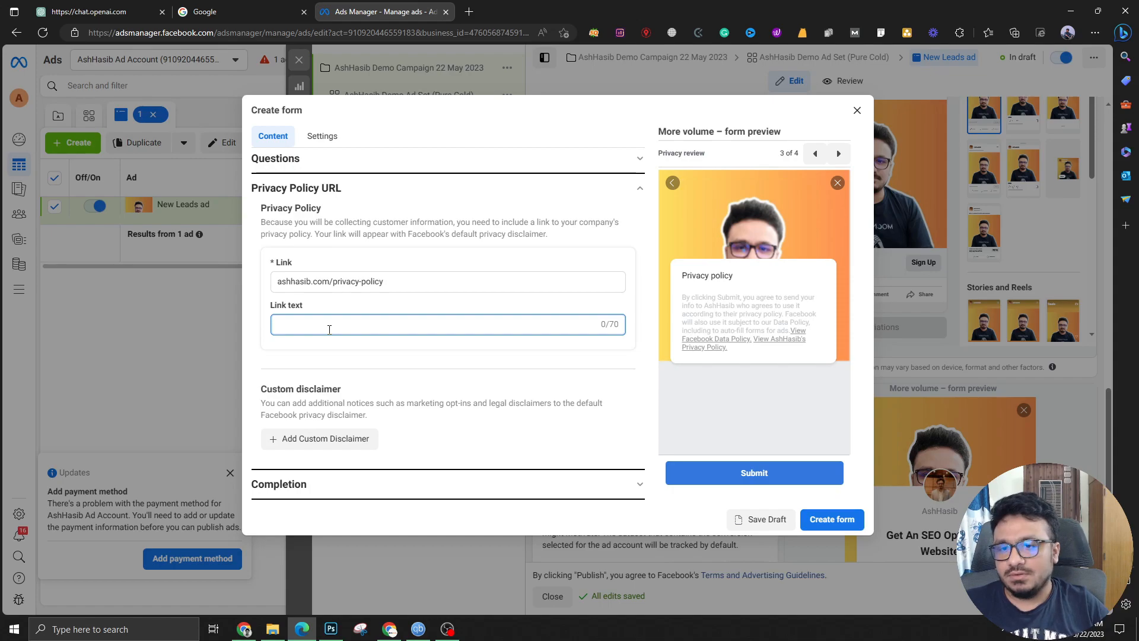
text(Privacy {Po)
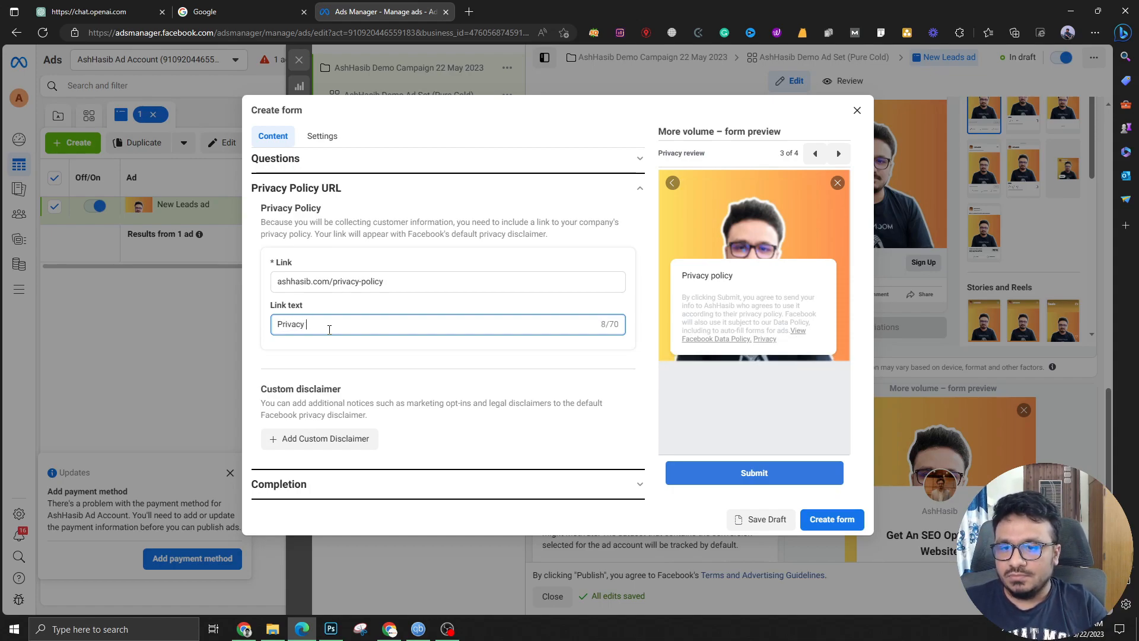
key(BackSpace)
key(BackSpace)
key(BackSpace)
text(Policy)
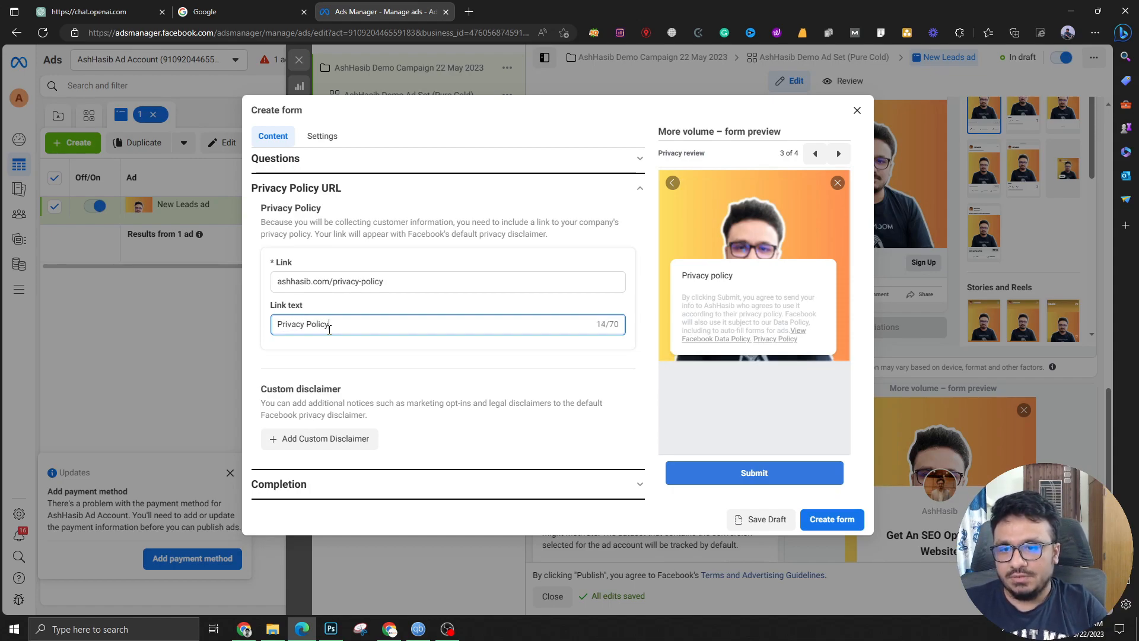
click(320, 306)
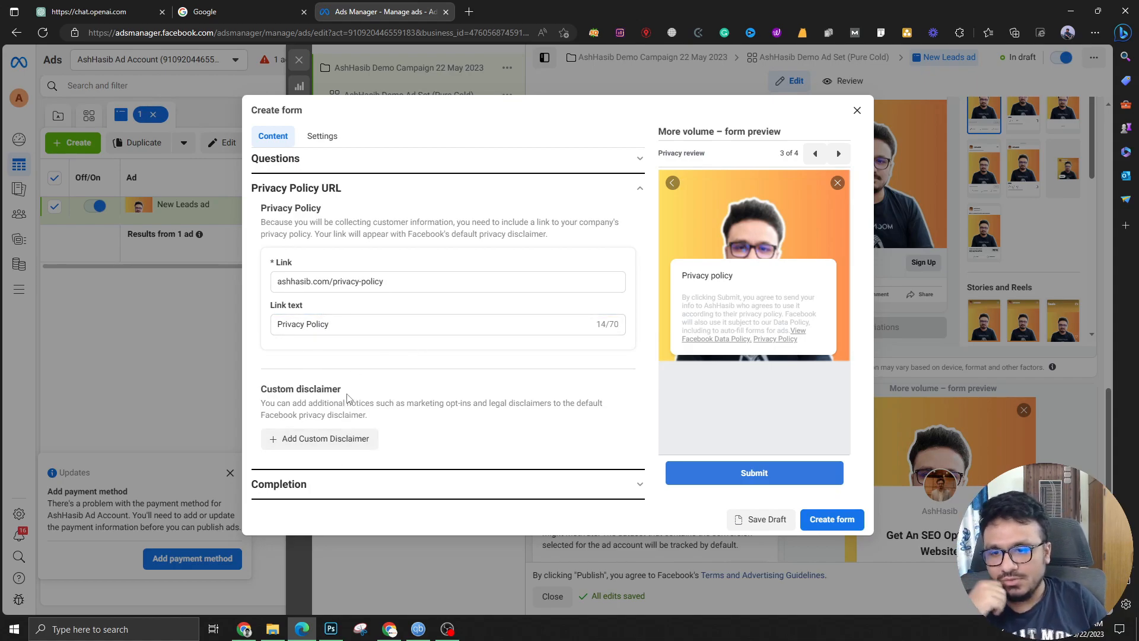
click(302, 486)
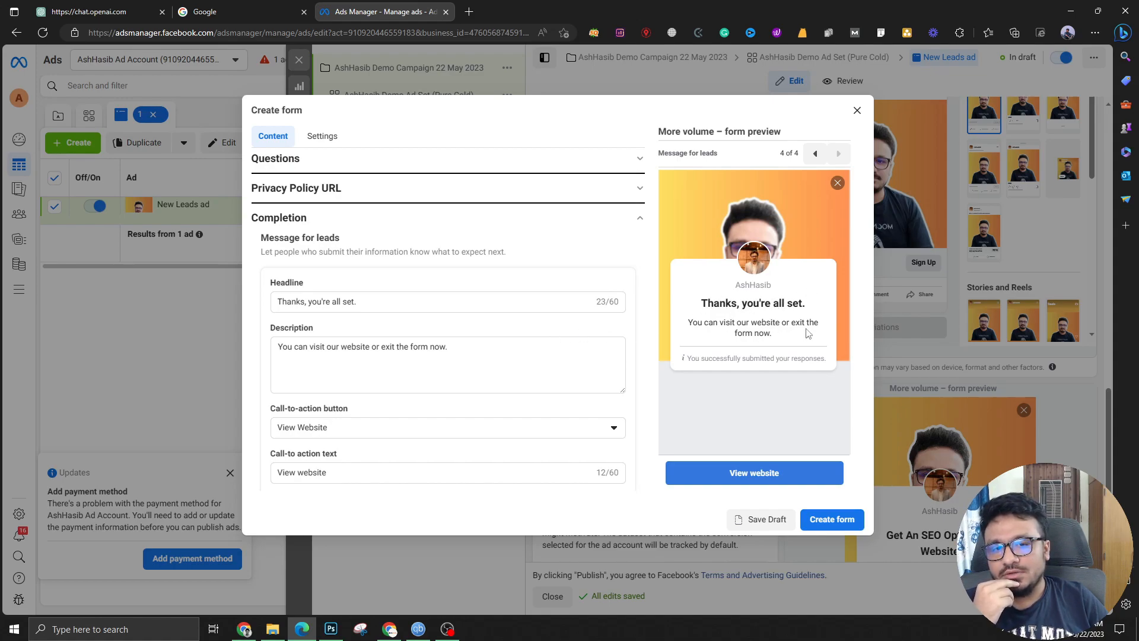
Link the completion message's View Website button to the company website
scroll(351, 473, down, 1)
click(356, 454)
text(ashhasib.com)
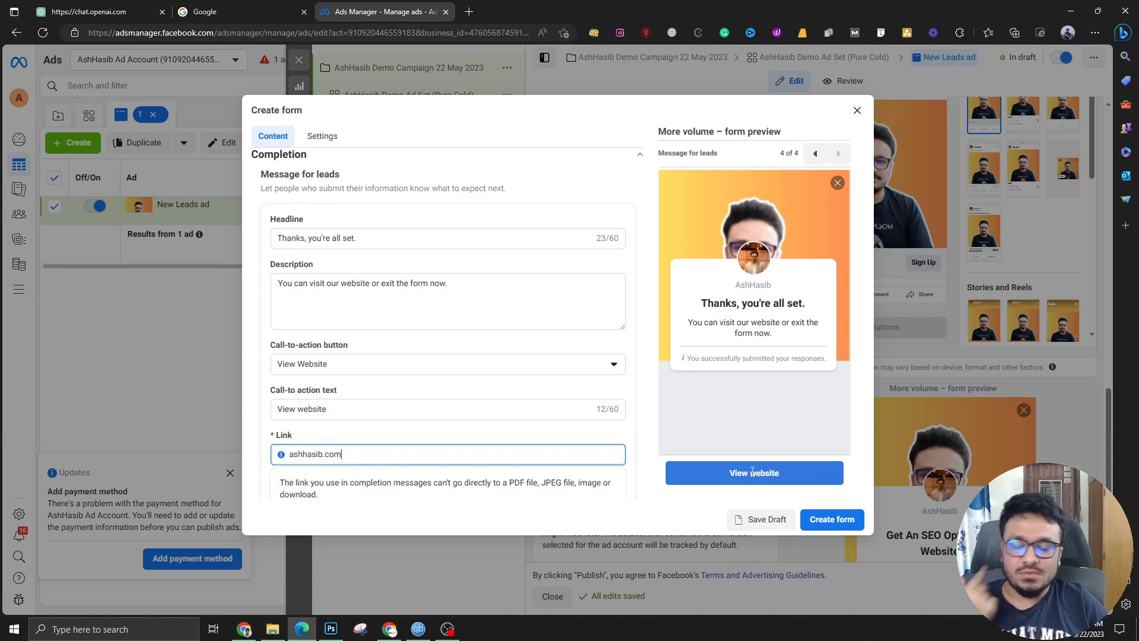
click(486, 432)
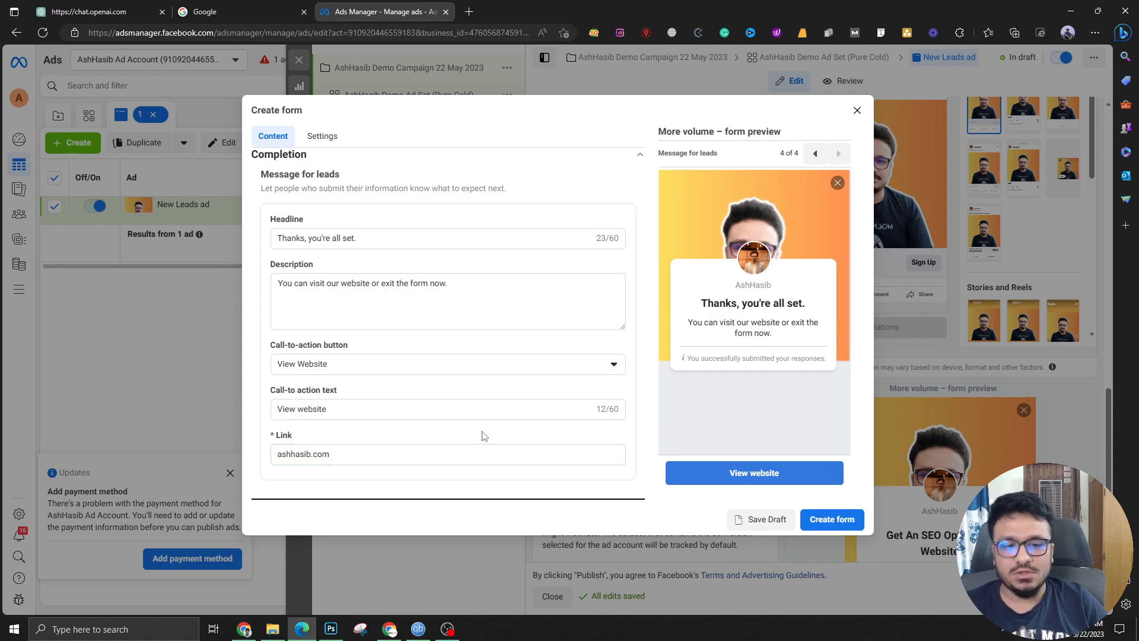
Reopen the Intro section to review the greeting headline and description
scroll(491, 439, up, 3)
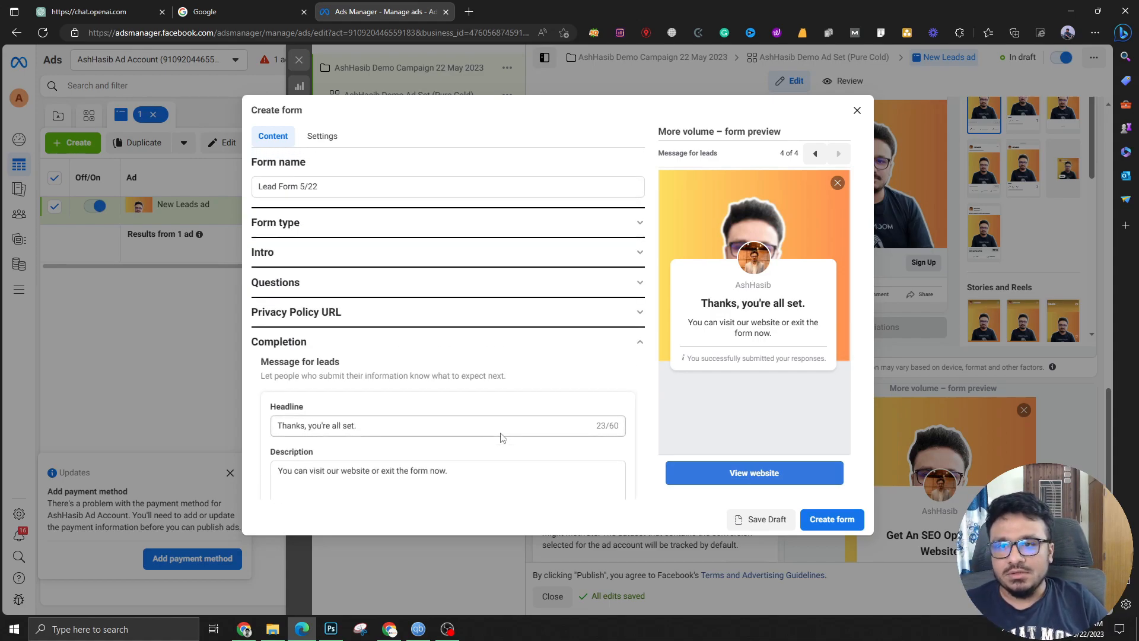
click(378, 252)
scroll(394, 445, down, 4)
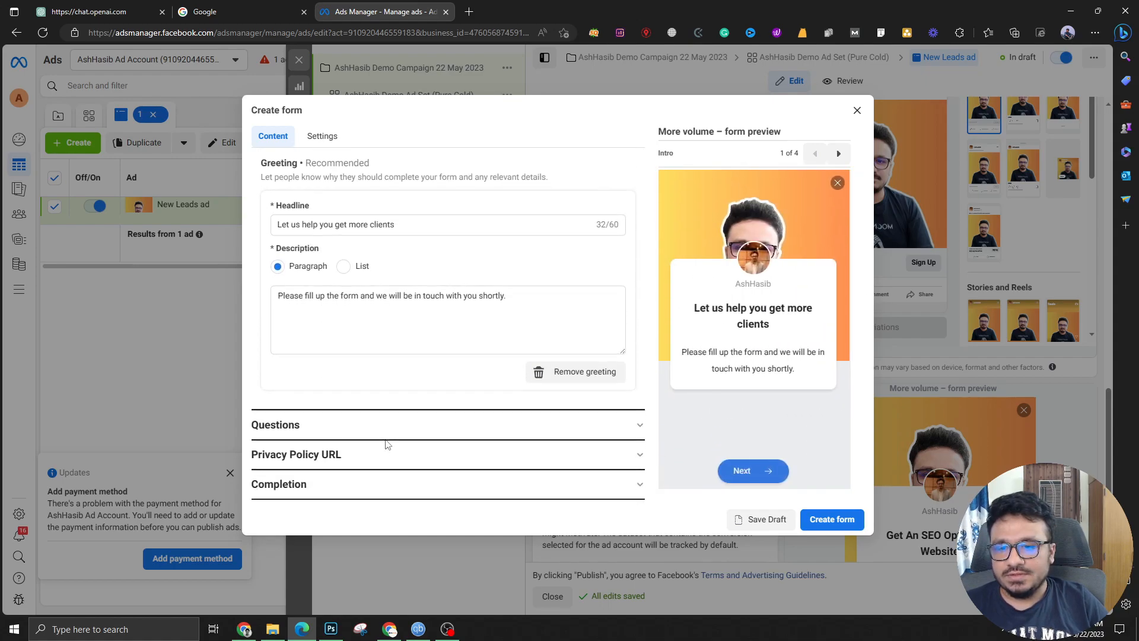
Enter 'Your information is 100% secure.' as the prefill questions description under Questions
click(377, 426)
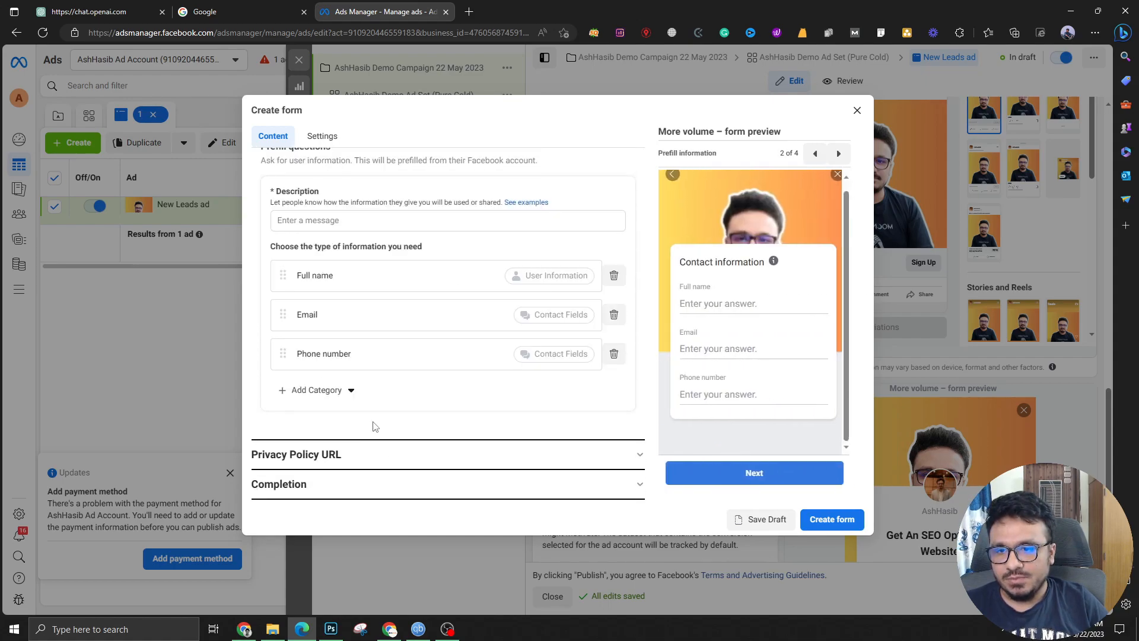
scroll(345, 351, up, 2)
click(287, 327)
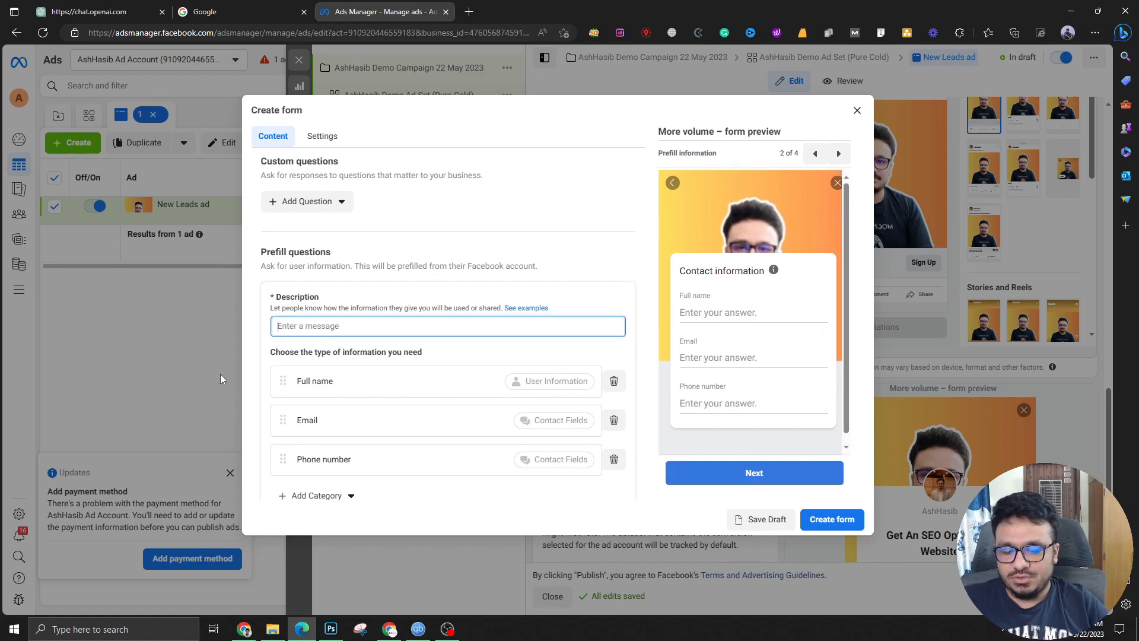
text(Your information)
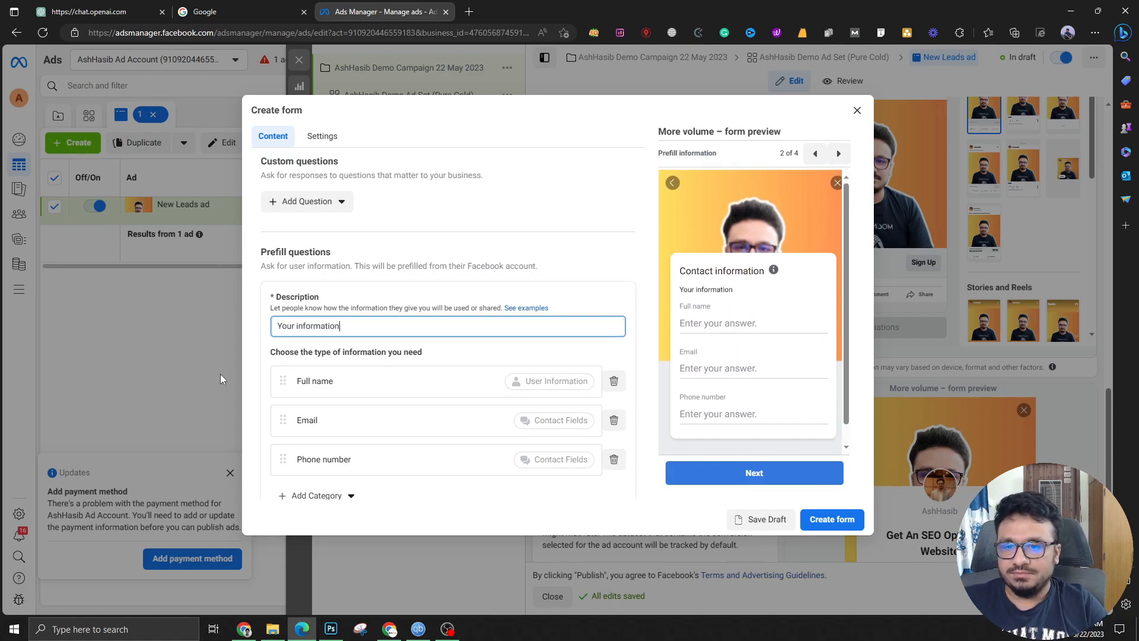
text( is 100% secure.)
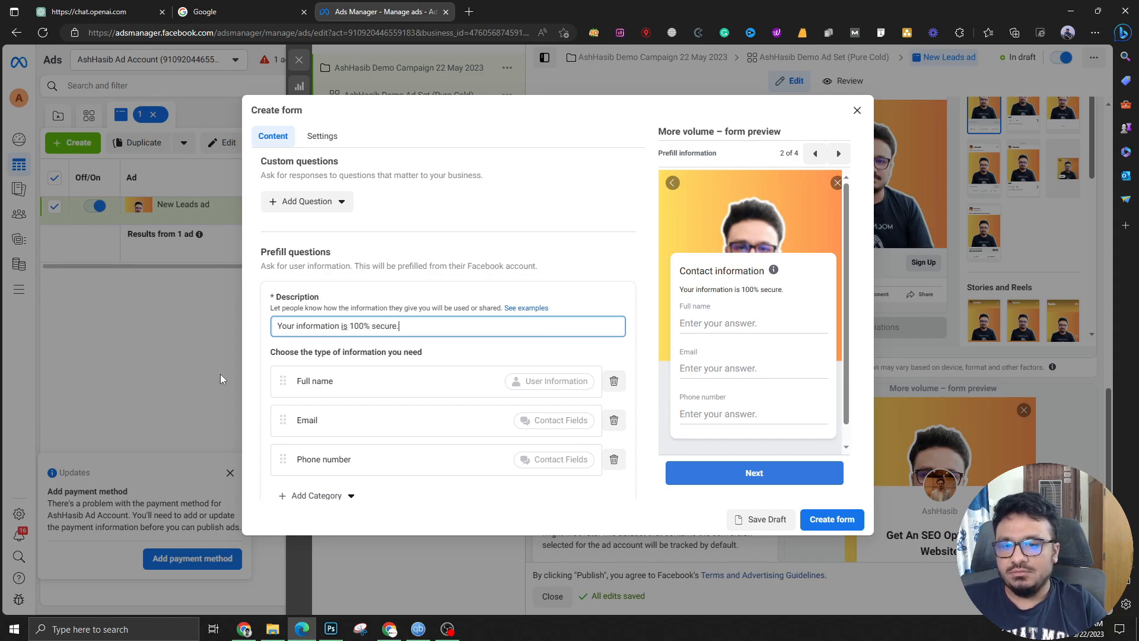
click(379, 305)
scroll(546, 445, down, 2)
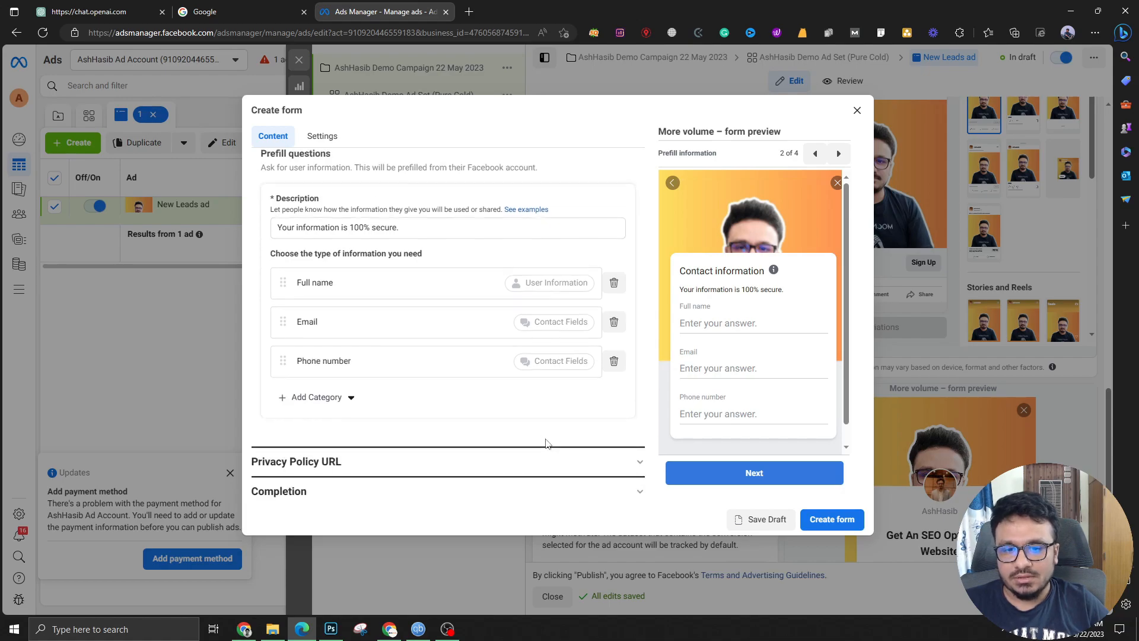
Create Lead Form 5/22, attach it to the New Leads ad, and review the ad editor
click(841, 520)
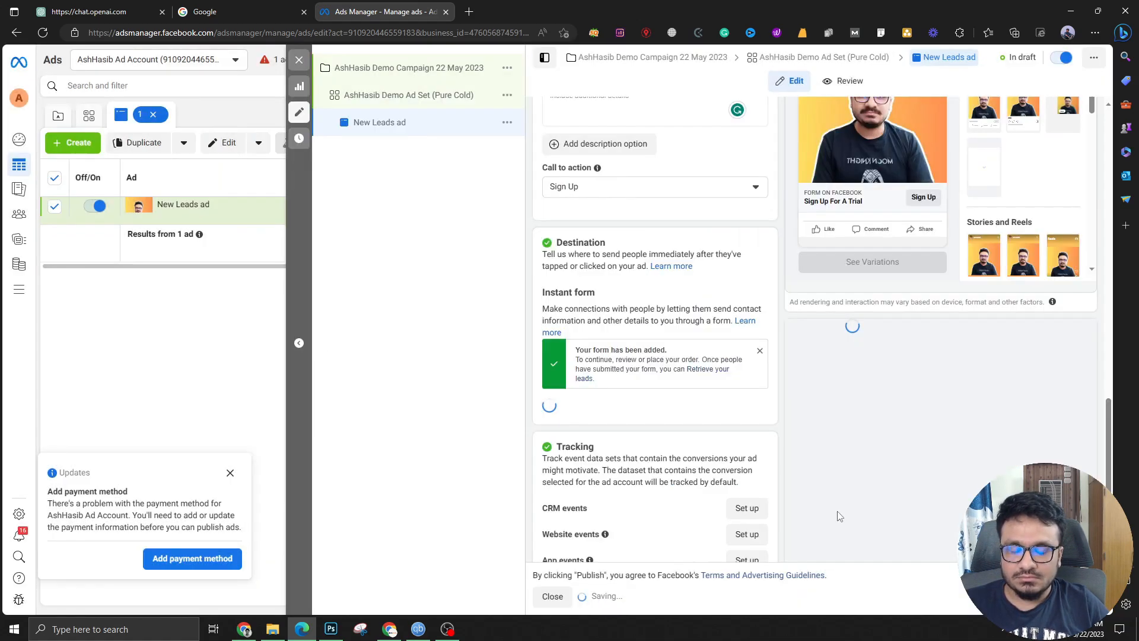
scroll(636, 410, down, 2)
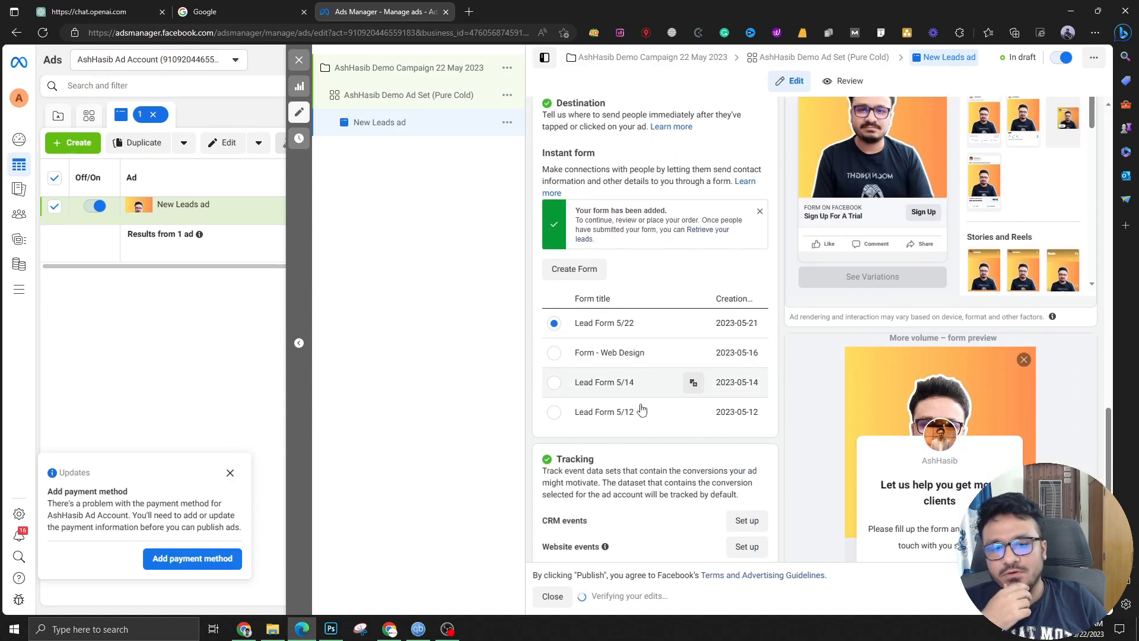
scroll(608, 373, up, 2)
scroll(646, 344, up, 10)
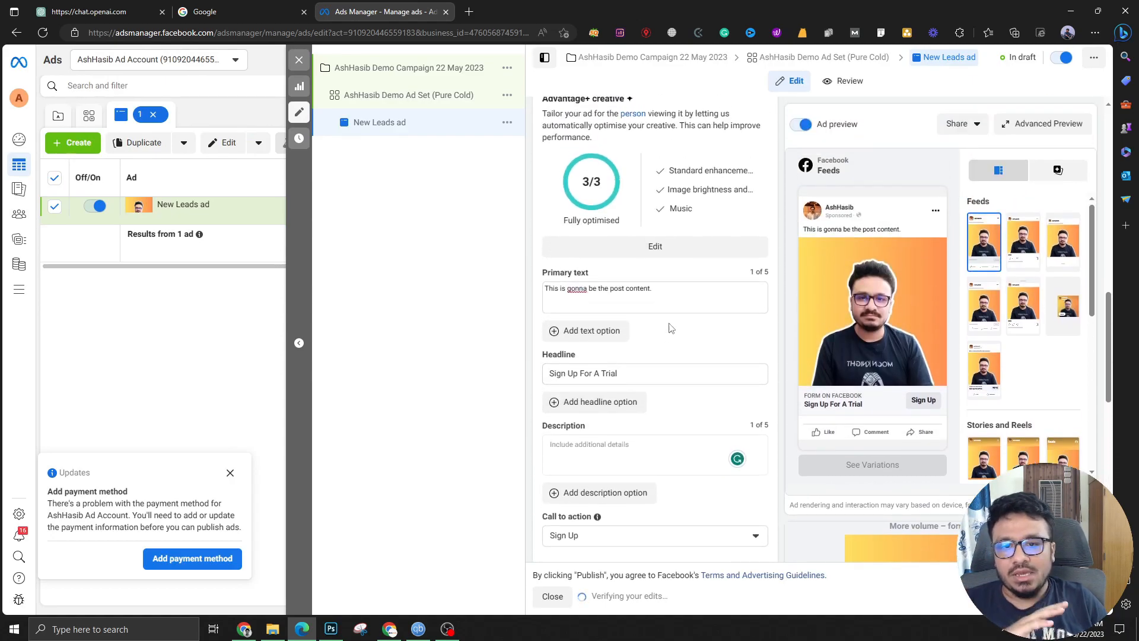
scroll(681, 317, up, 10)
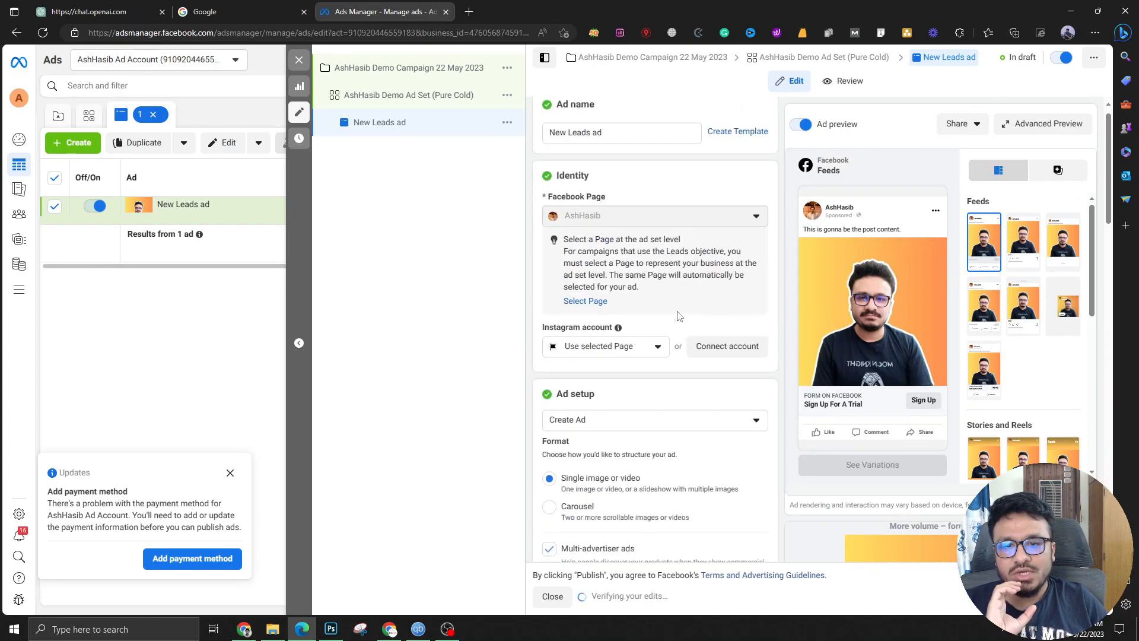
scroll(676, 317, down, 6)
scroll(664, 326, down, 10)
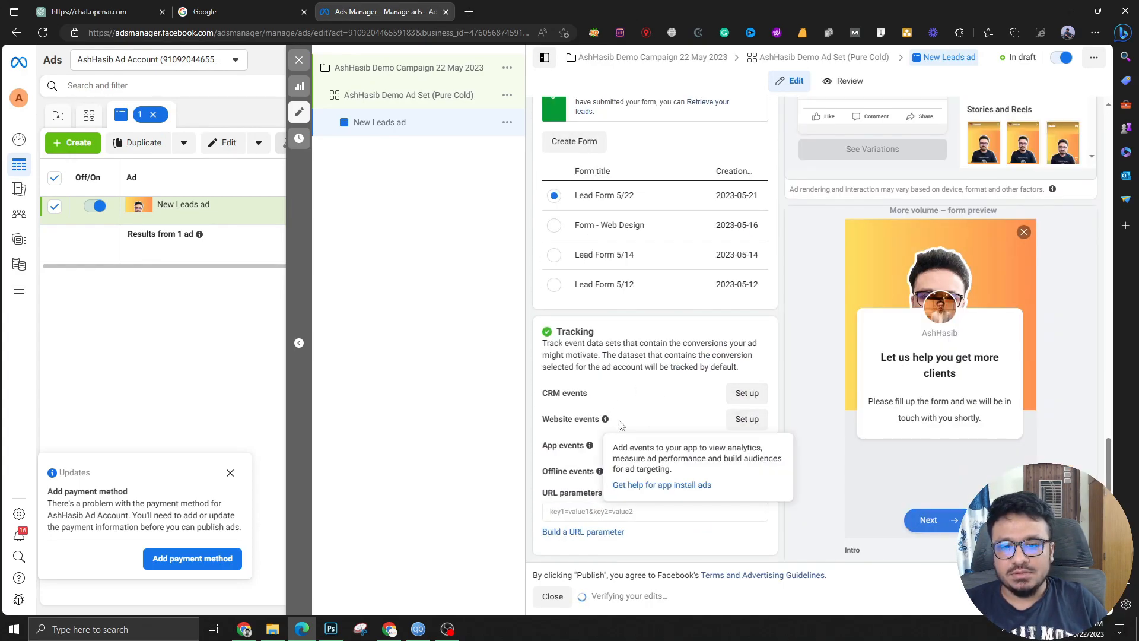
scroll(623, 374, up, 4)
scroll(577, 404, down, 5)
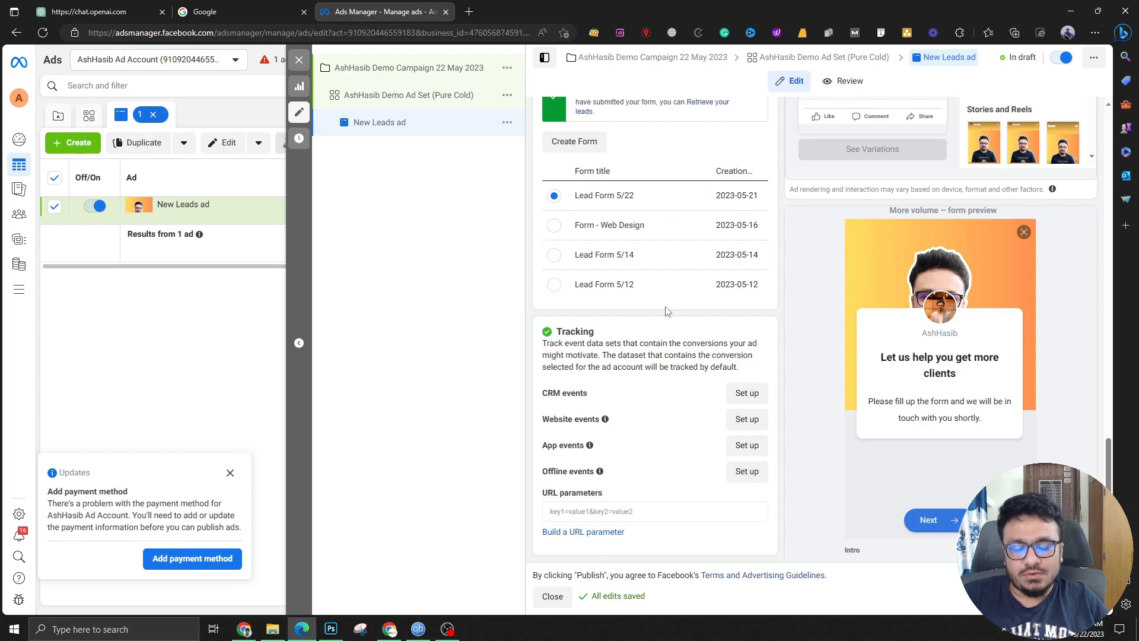
Dismiss the Add payment method notice in the Updates card
click(231, 473)
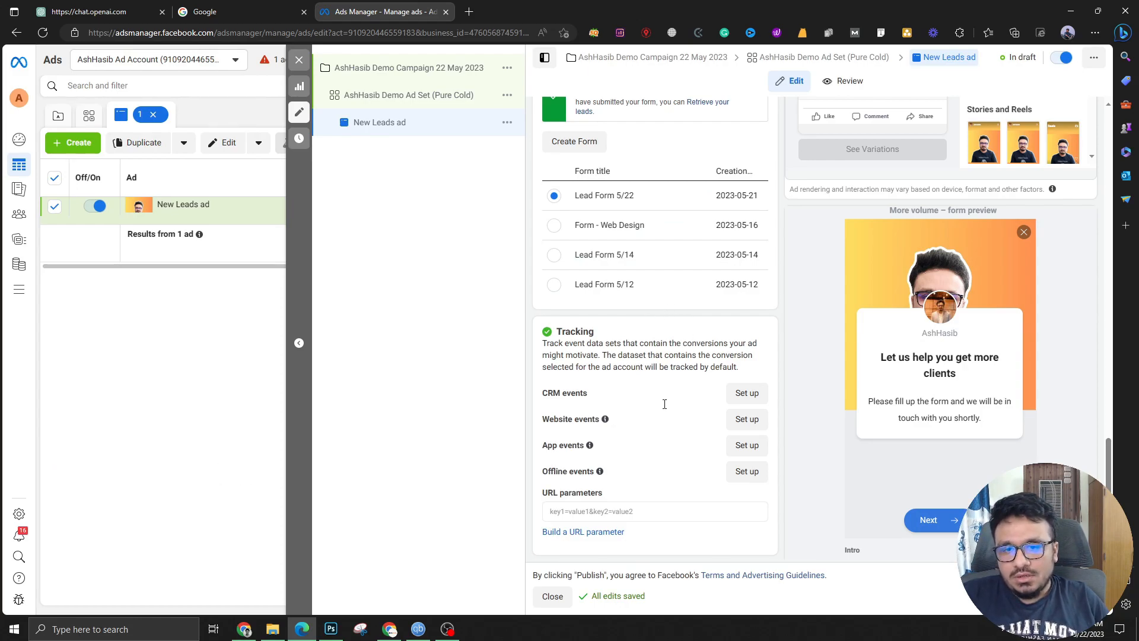
scroll(616, 482, up, 15)
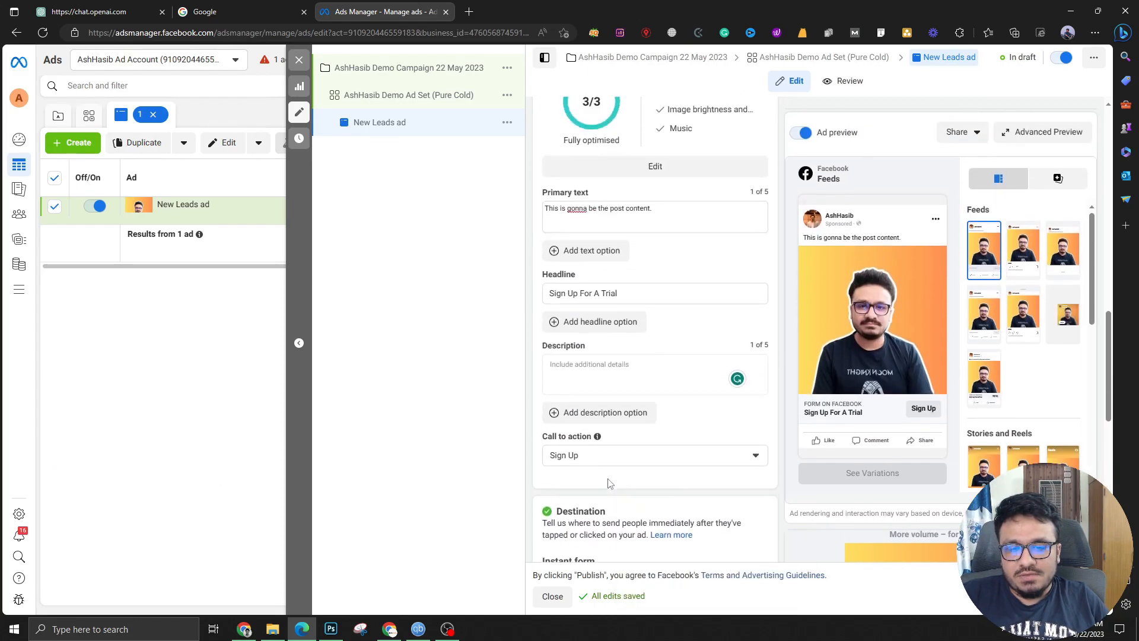
scroll(637, 313, down, 8)
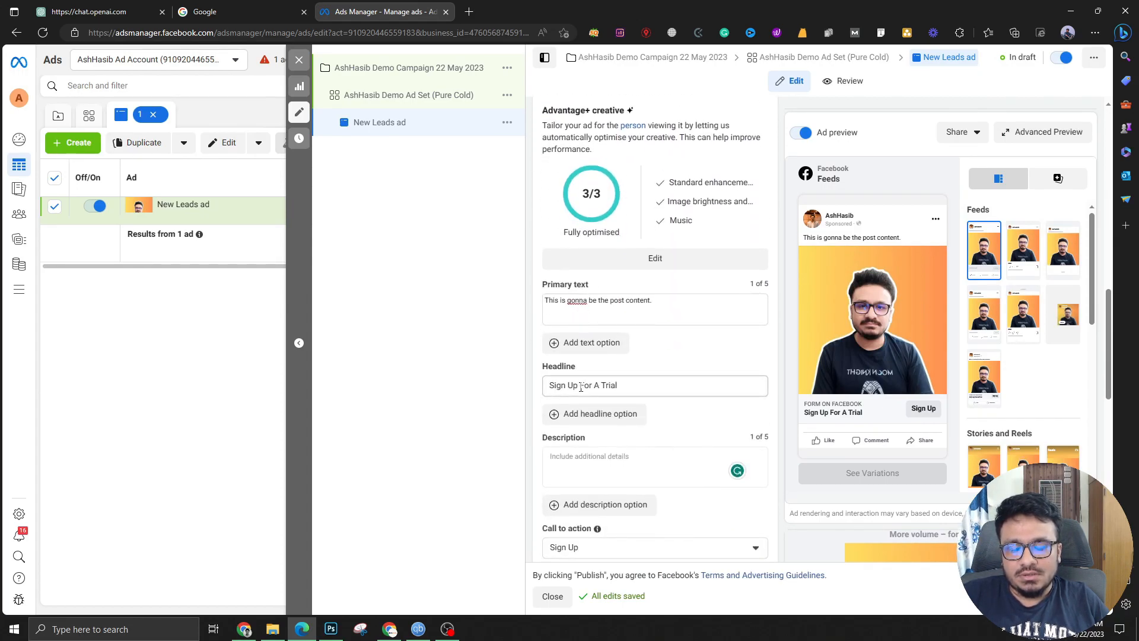
scroll(594, 410, down, 6)
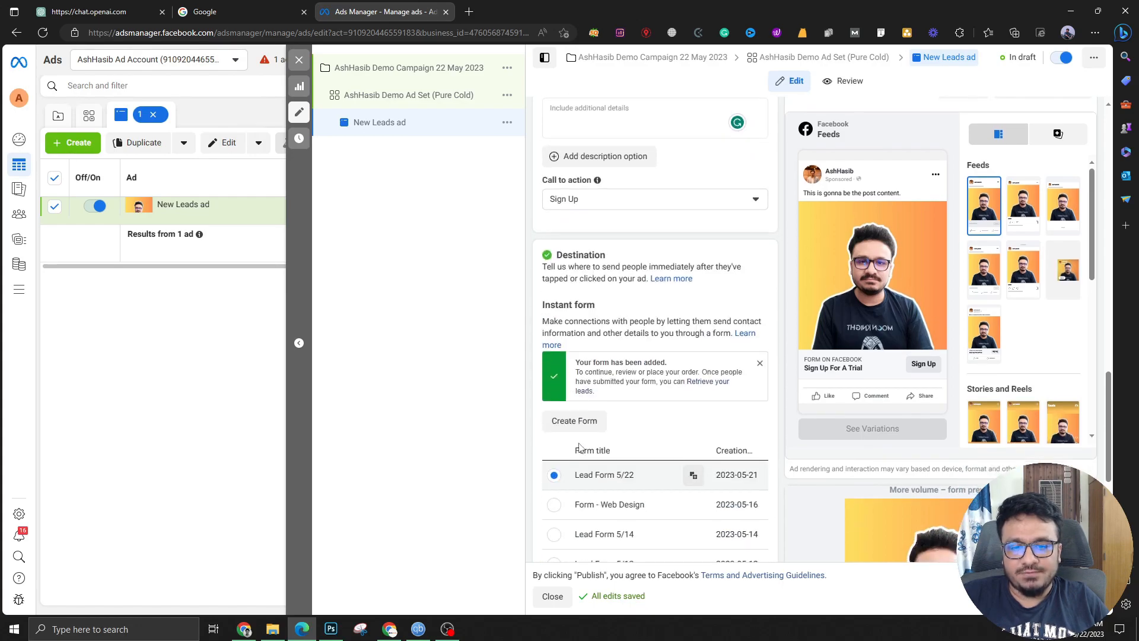
scroll(594, 425, up, 15)
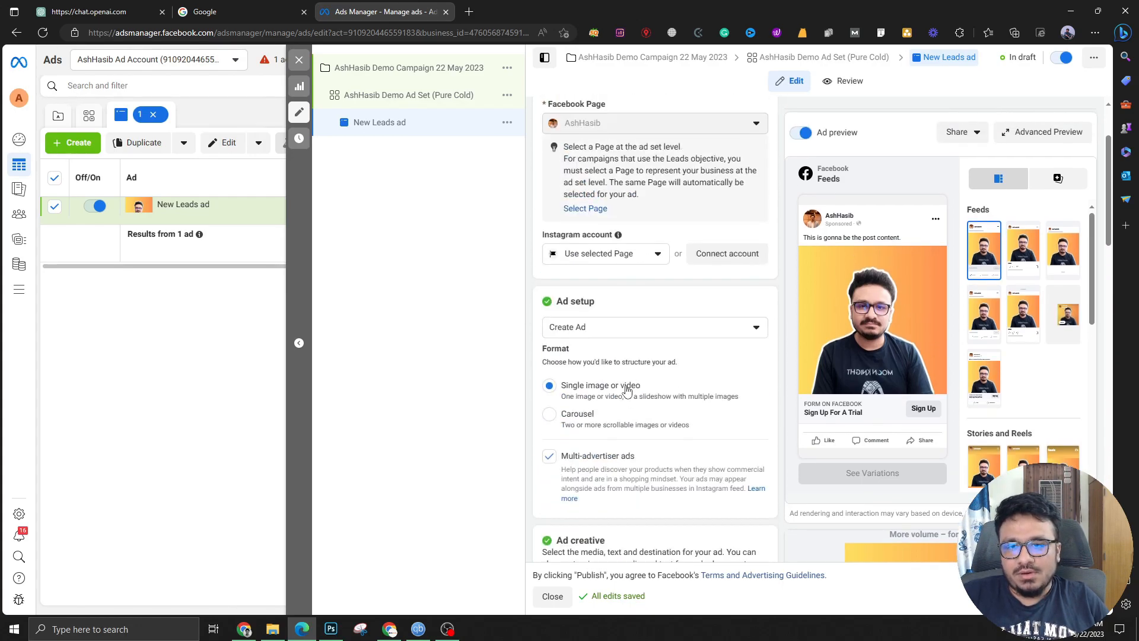
scroll(664, 386, up, 1)
Close the editor without publishing, then duplicate the Pure Cold ad set into its original campaign
click(299, 60)
click(581, 300)
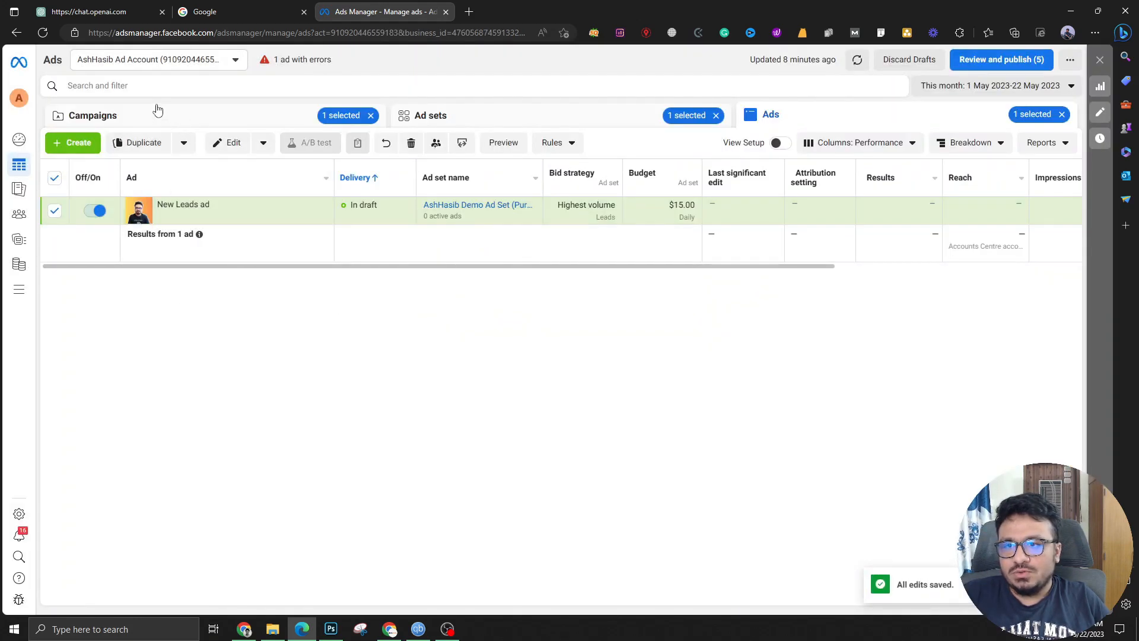
click(158, 109)
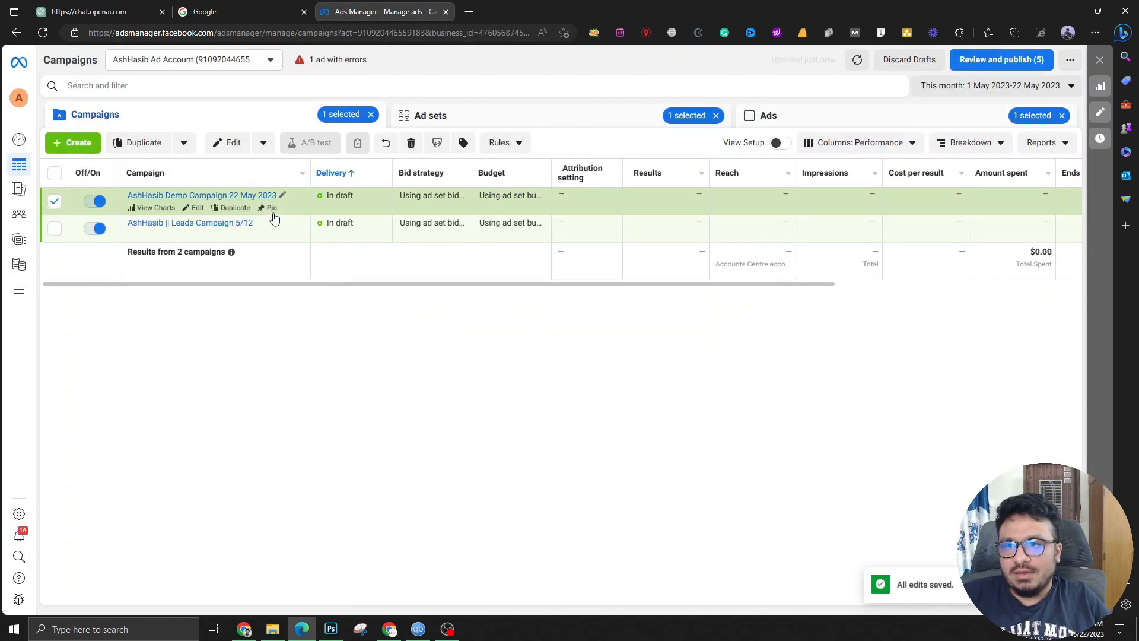
click(468, 119)
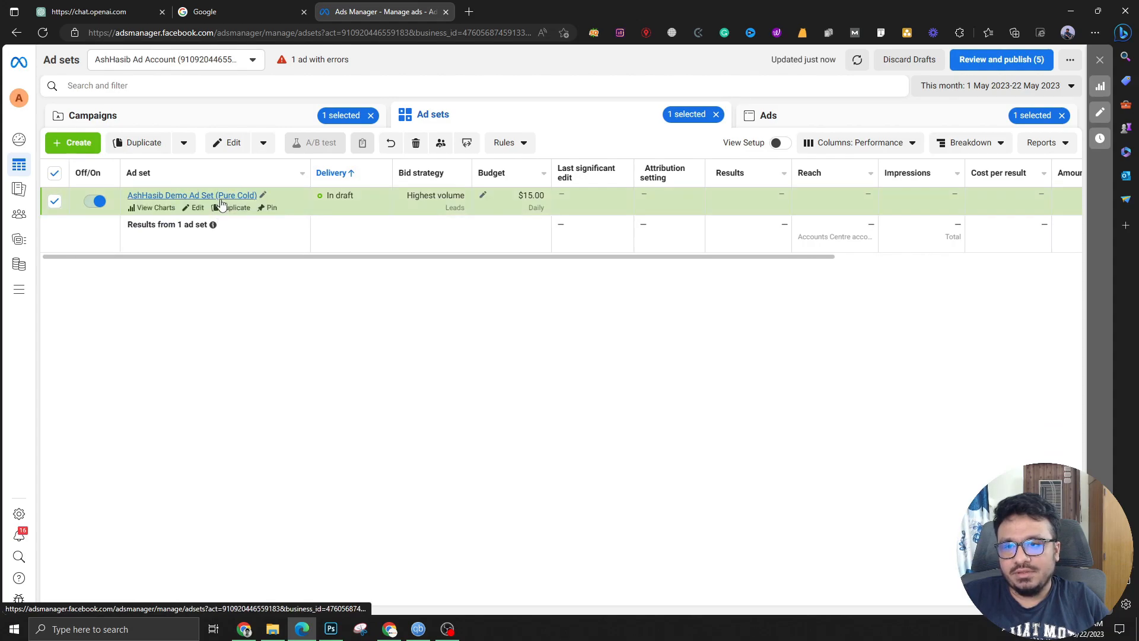
click(236, 208)
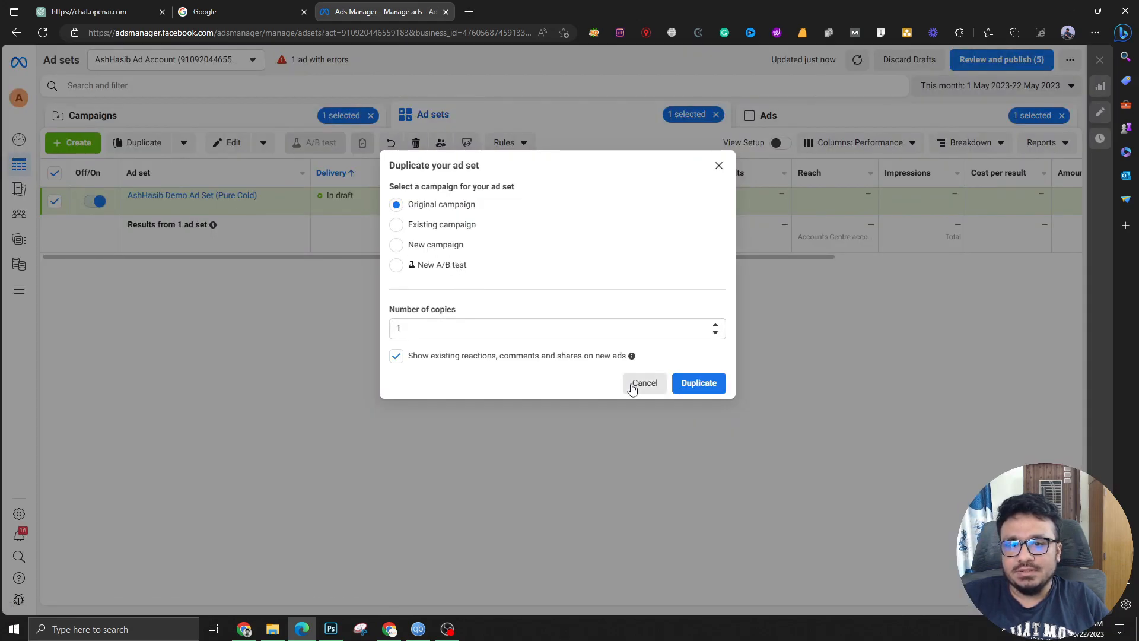
click(689, 393)
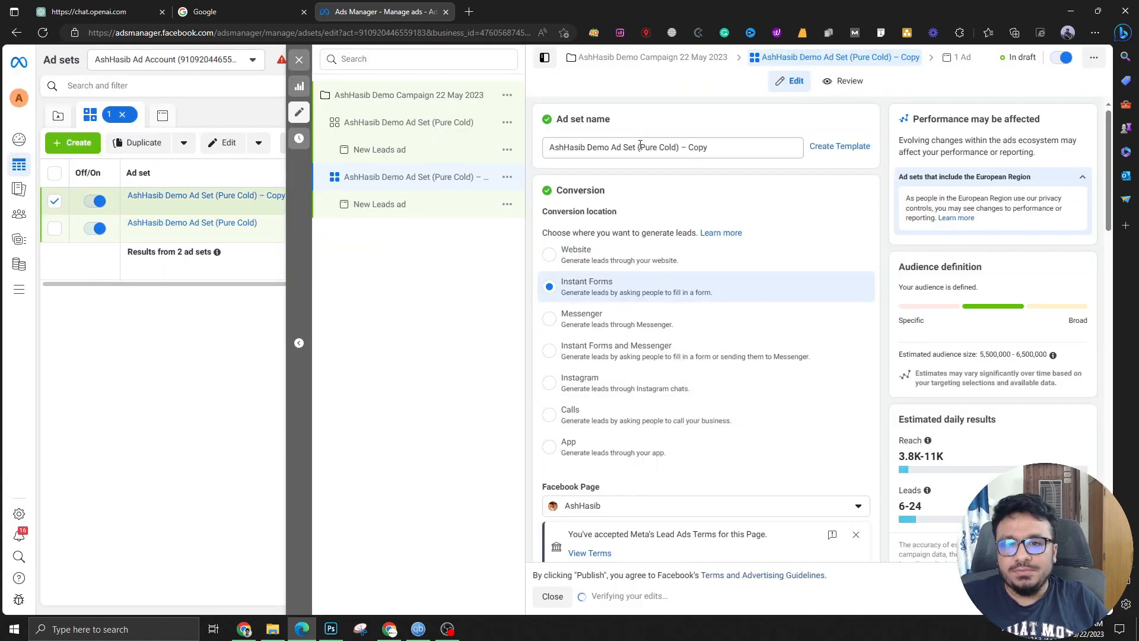
Replace '(Pure Cold) – Copy' so the ad set is named 'AshHasib Demo Ad Set (Detailed Targeting)'
drag(638, 147, 766, 148)
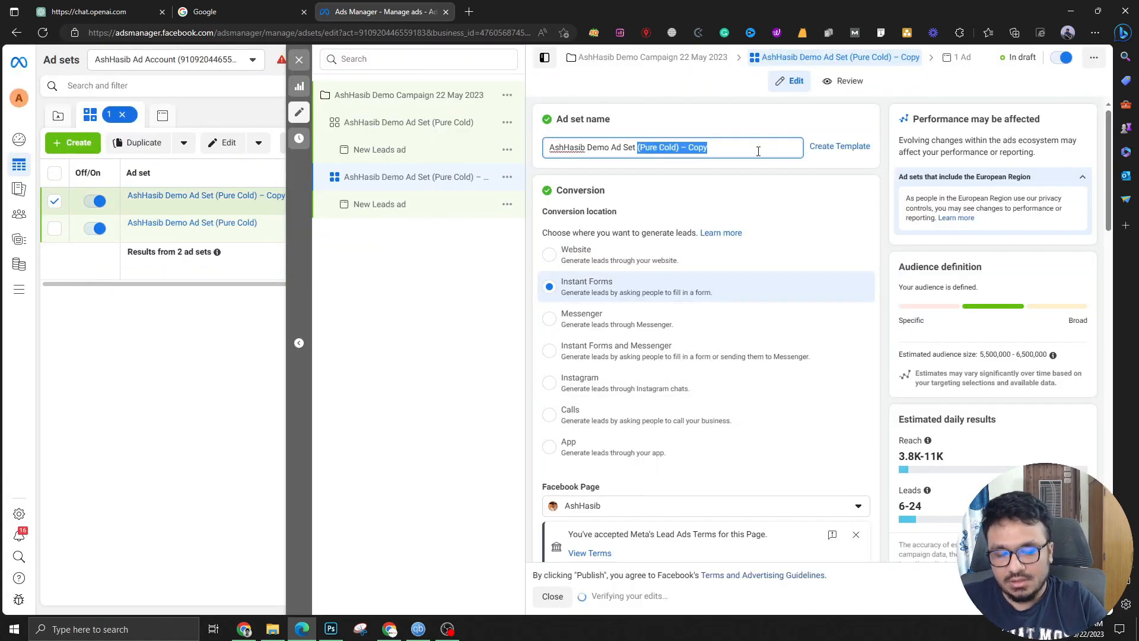
text(())
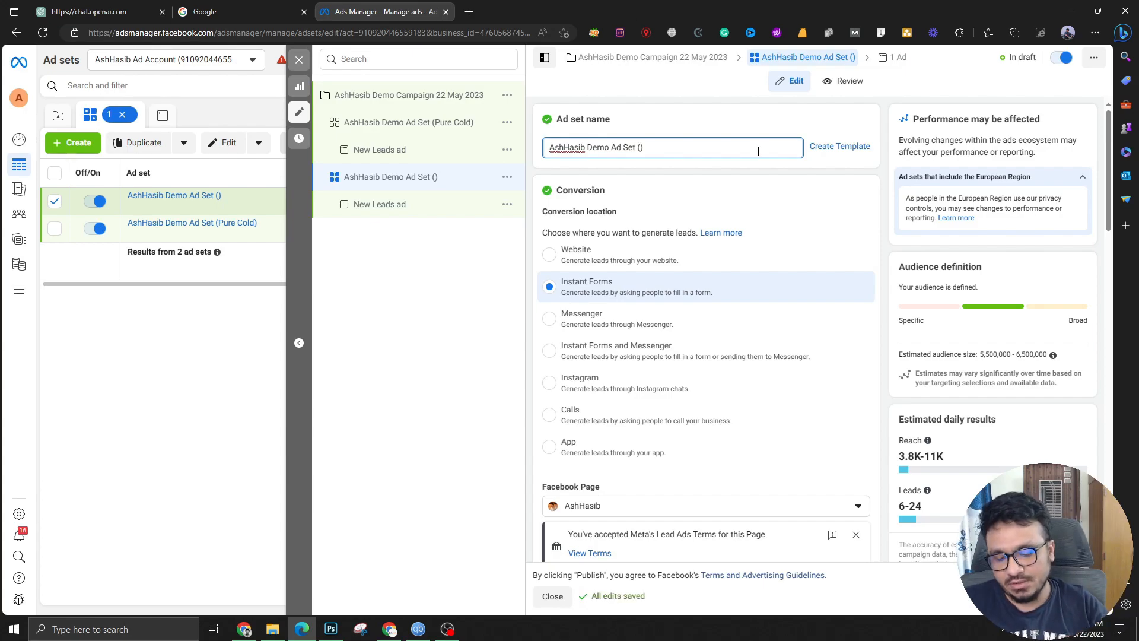
text(Detailed )
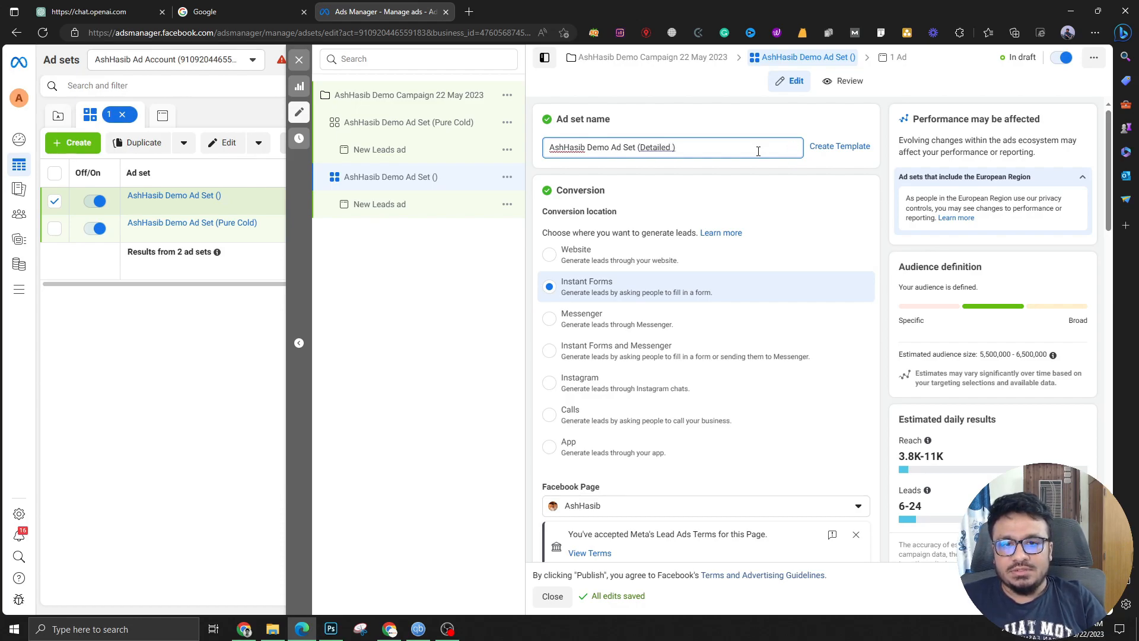
text(Targeting)
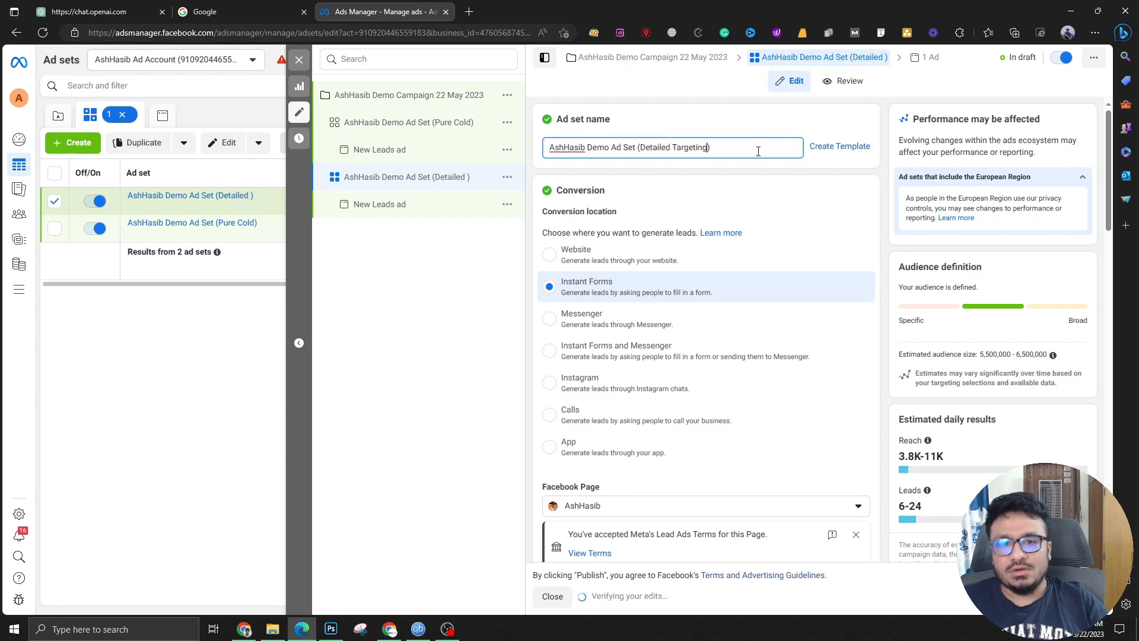
click(770, 124)
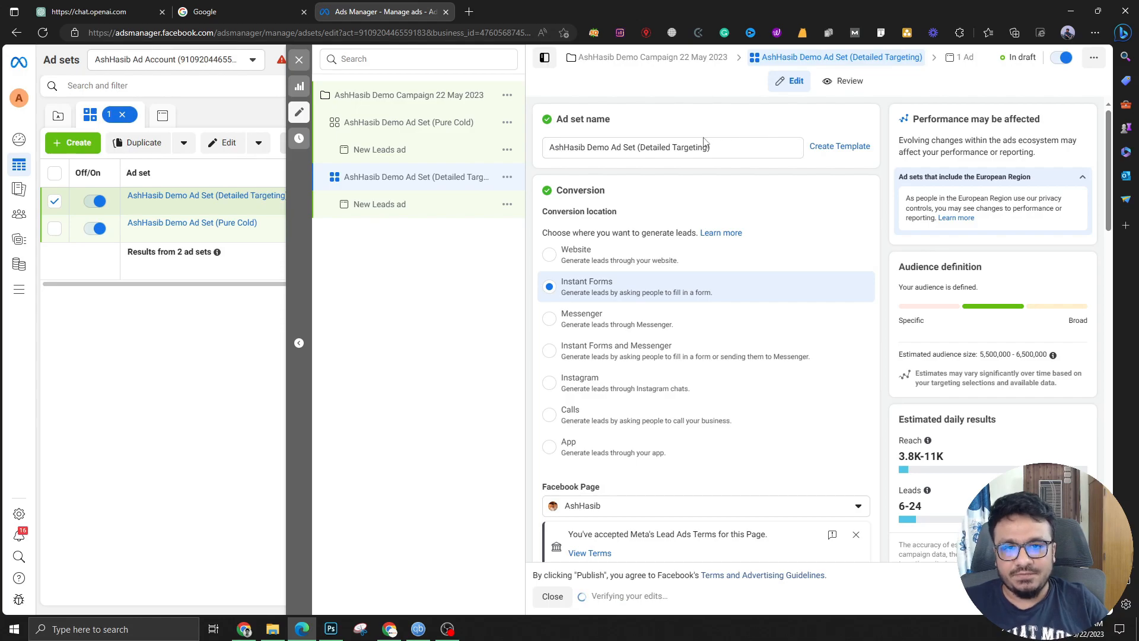
Add Sports and Fitness professional as detailed targeting interests
scroll(651, 168, down, 5)
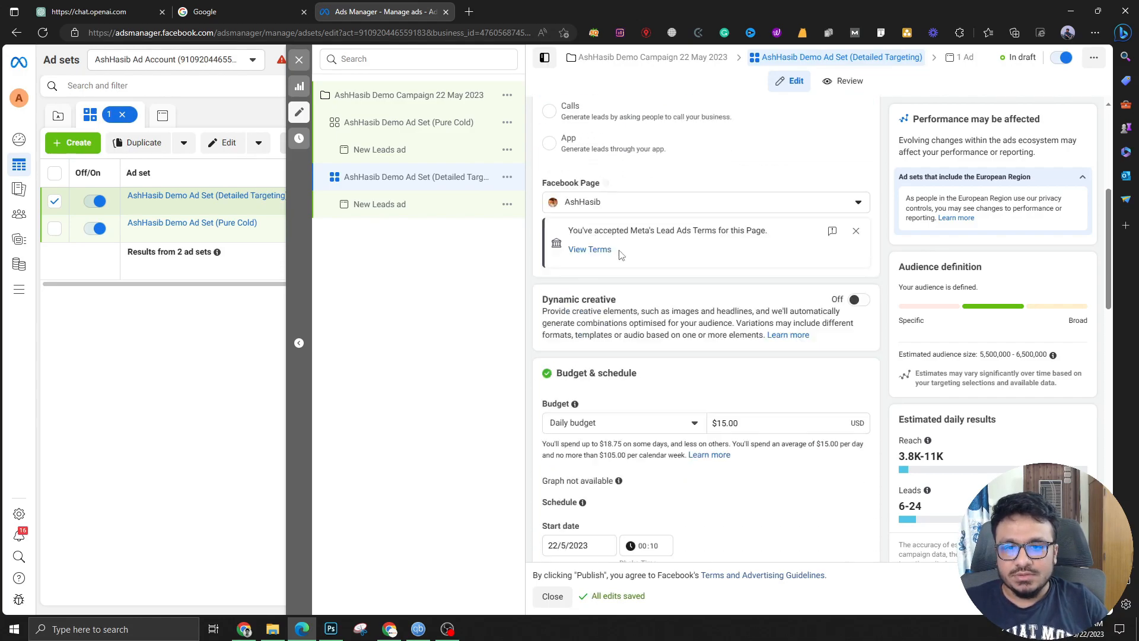
scroll(619, 255, down, 12)
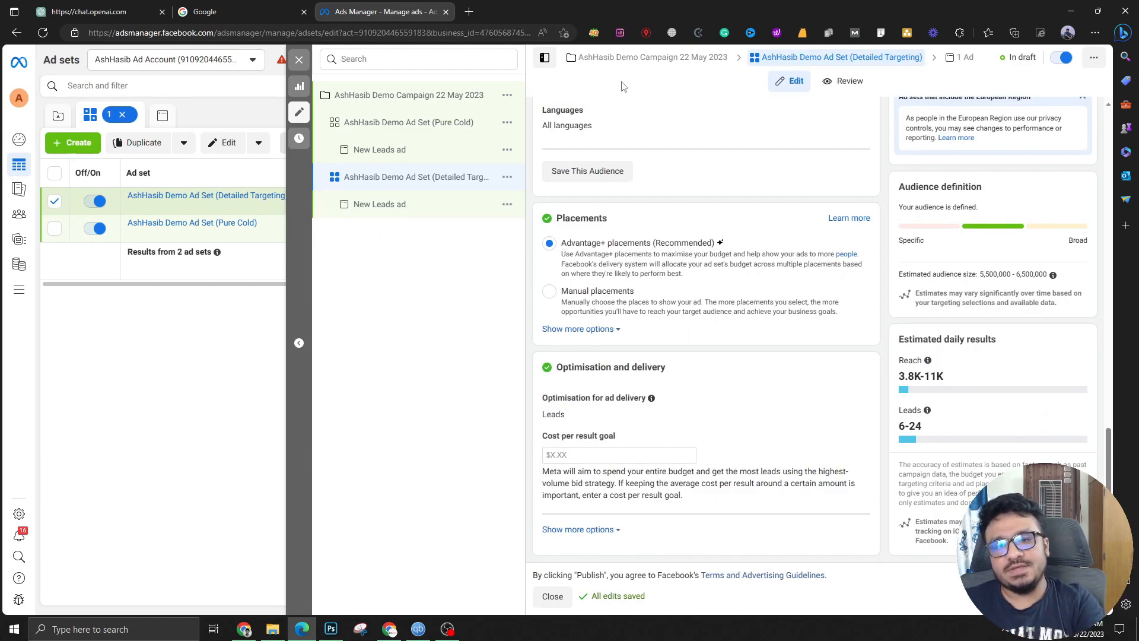
scroll(641, 333, up, 6)
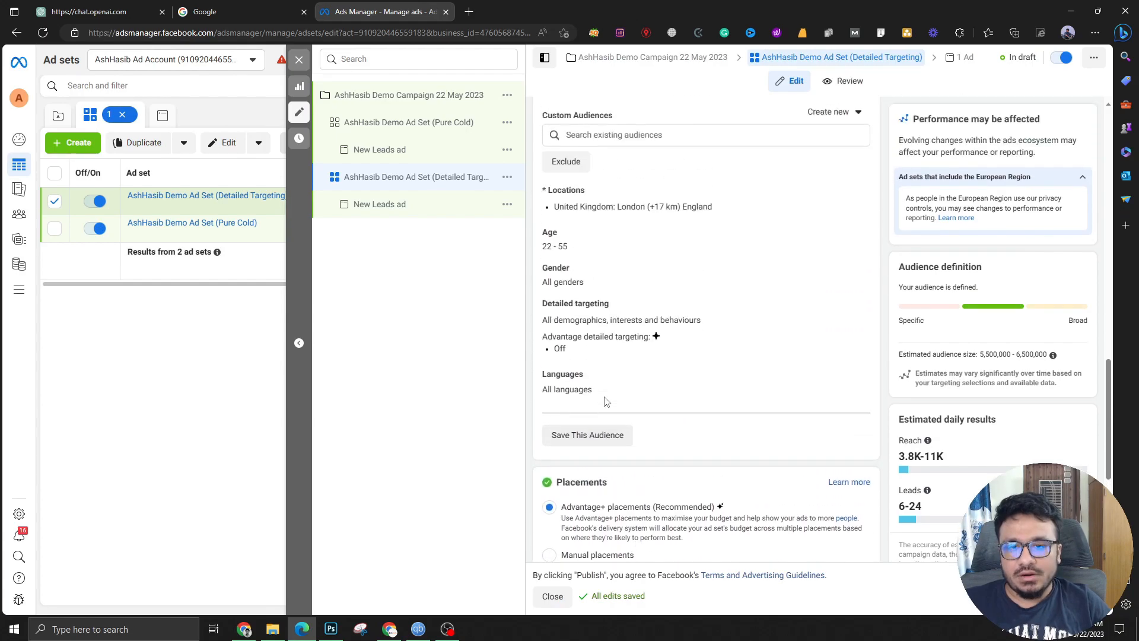
click(853, 393)
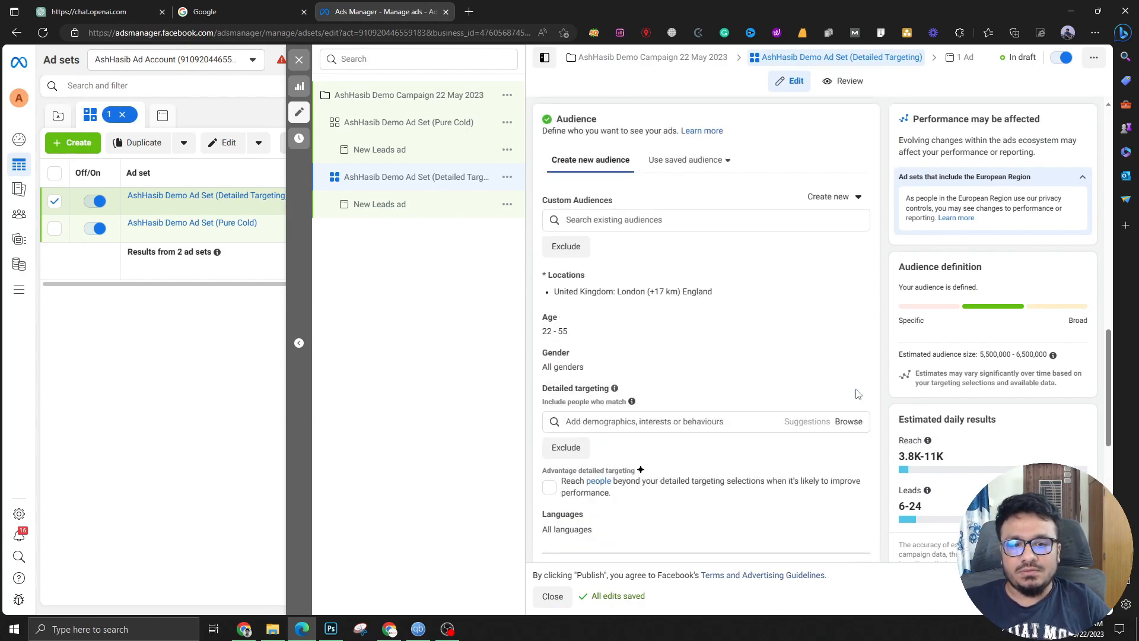
click(661, 422)
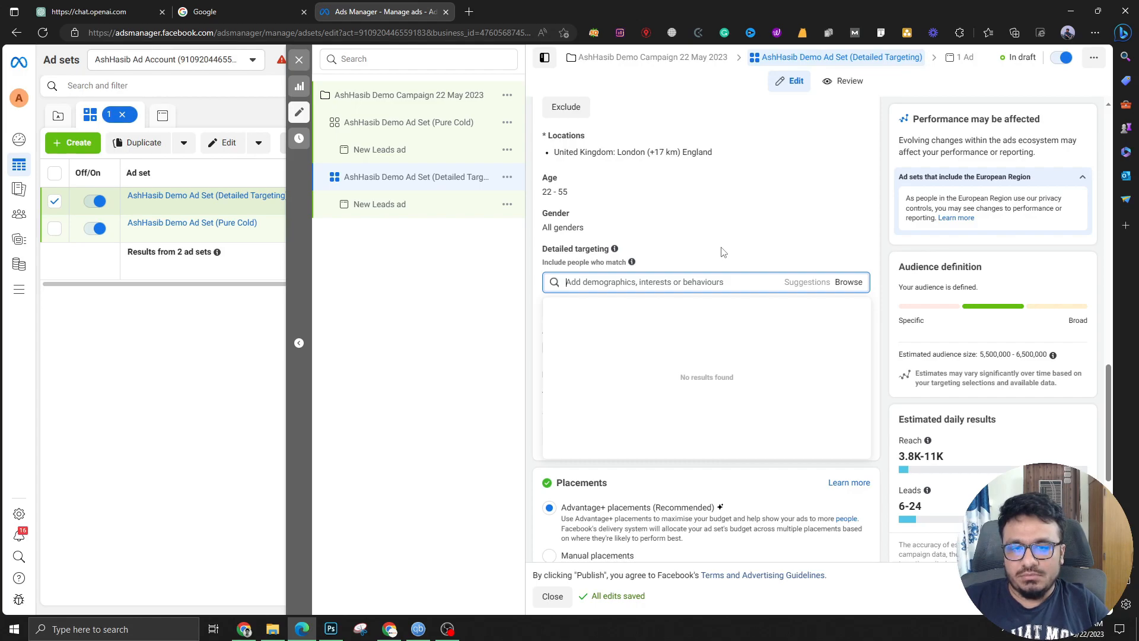
text(P)
text(ports)
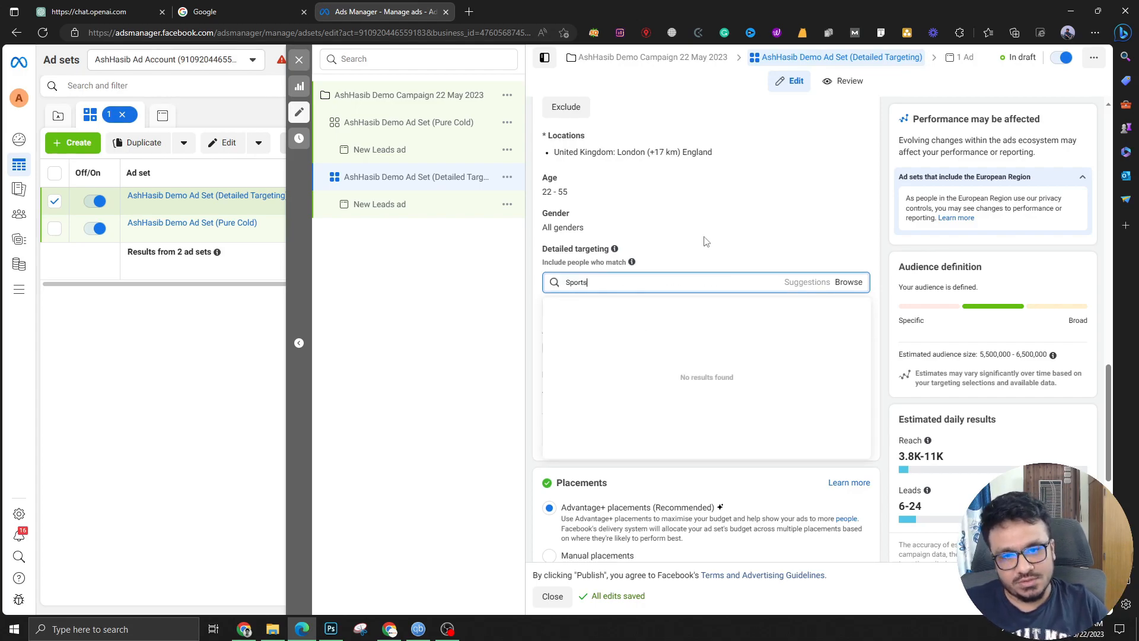
click(582, 307)
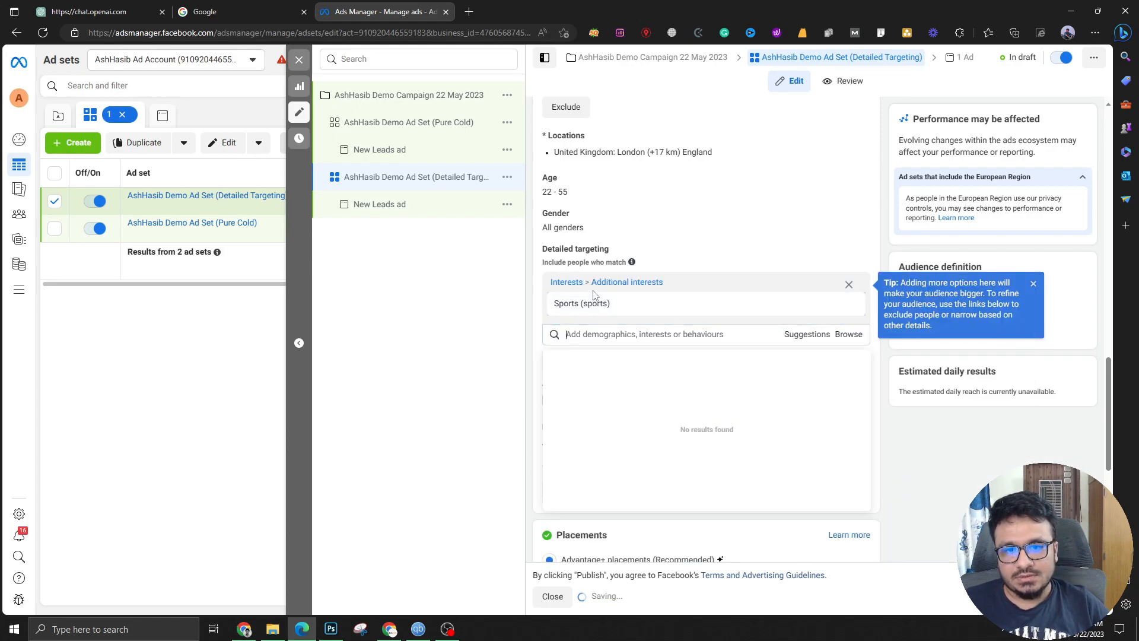
text(Fitness)
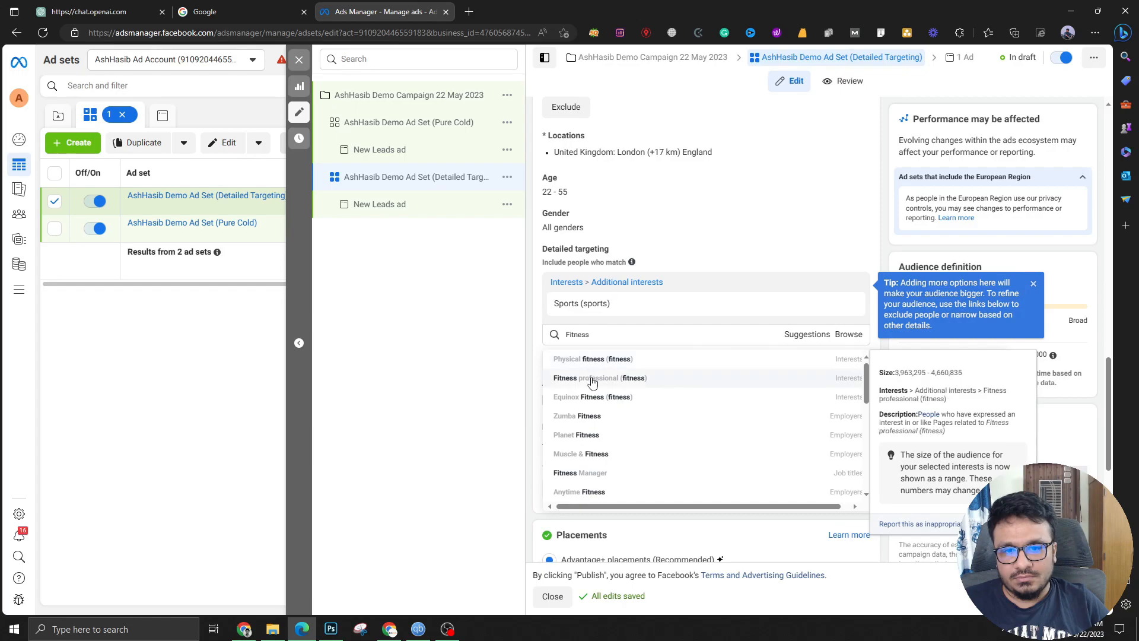
click(593, 378)
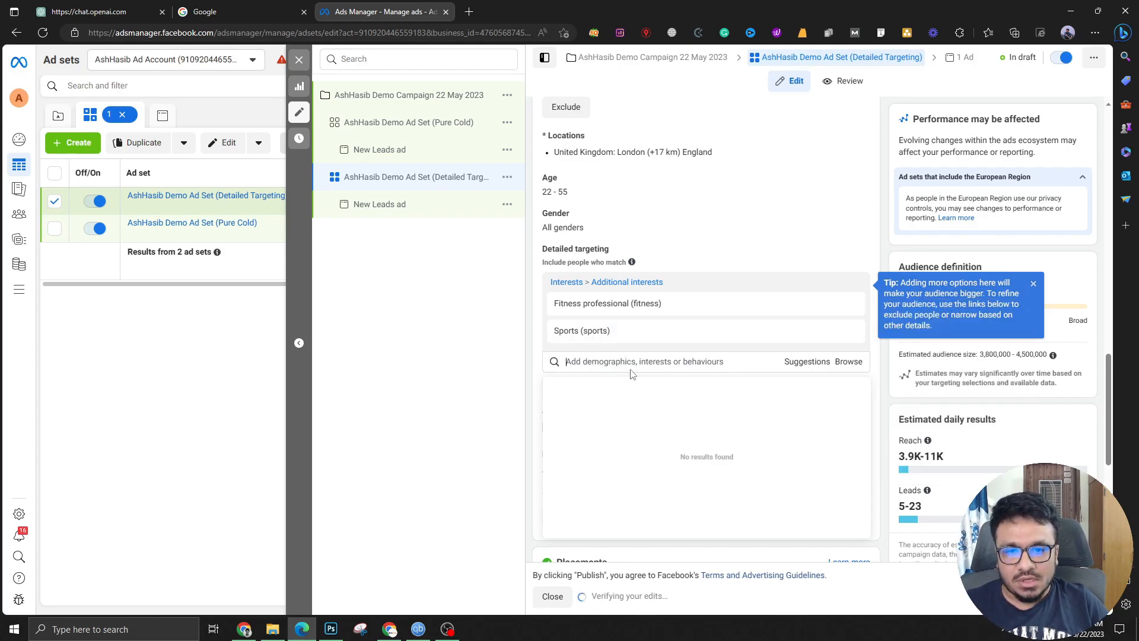
mouse_move(660, 310)
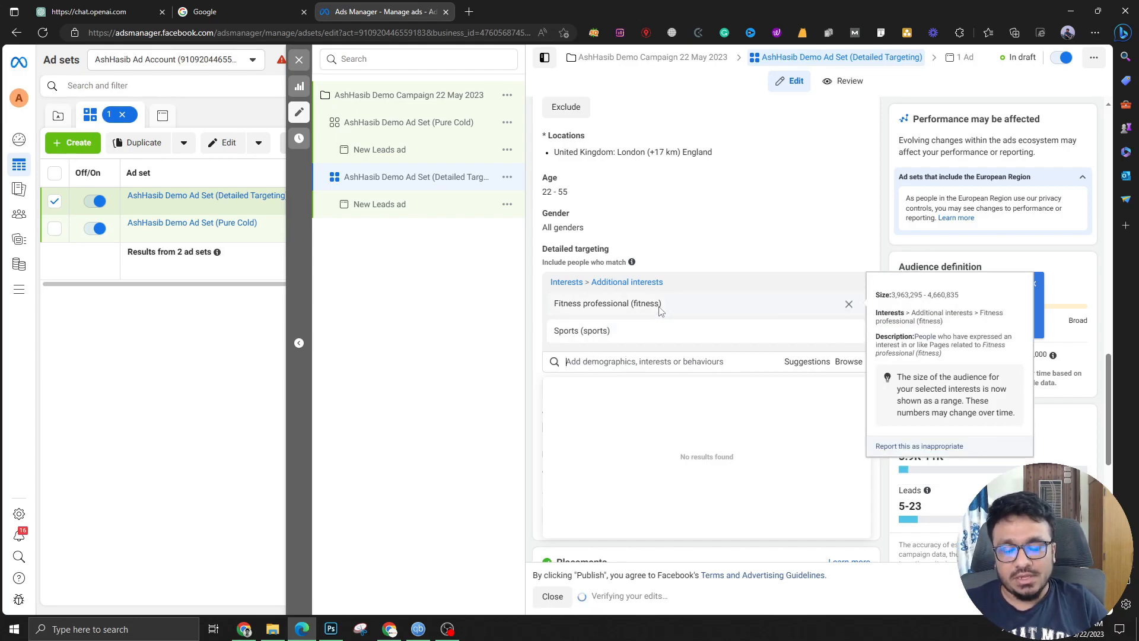
click(532, 345)
Turn on Advantage detailed targeting and close the ad set editor
scroll(606, 439, down, 4)
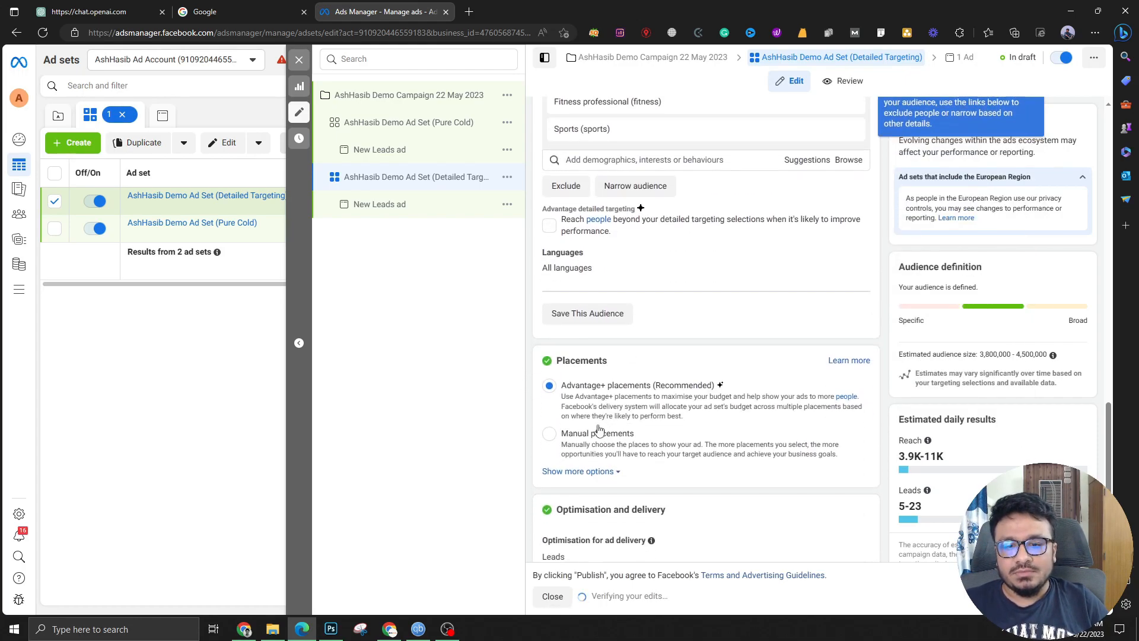
click(549, 218)
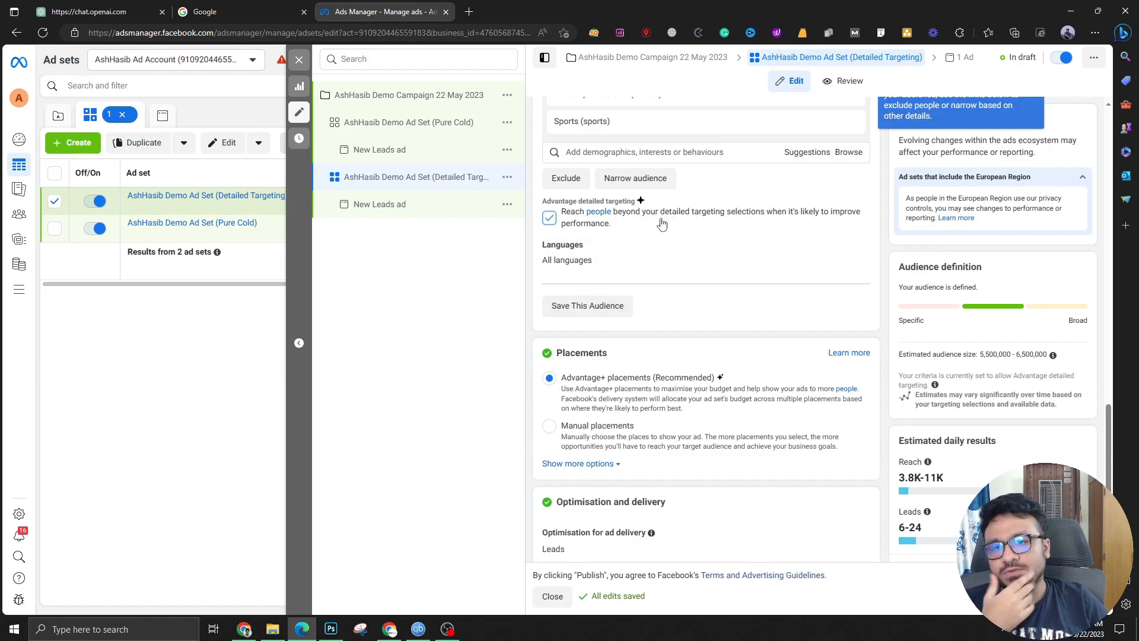
scroll(664, 224, up, 1)
click(298, 62)
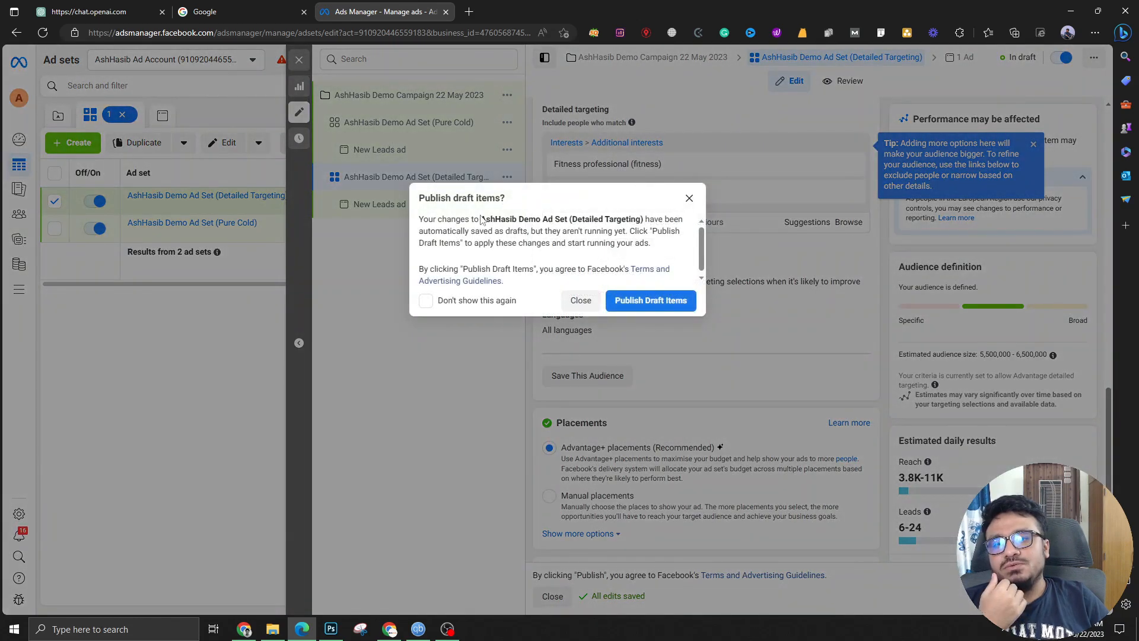
Close the 'Publish draft items?' prompt so both ad sets stay as drafts
click(588, 301)
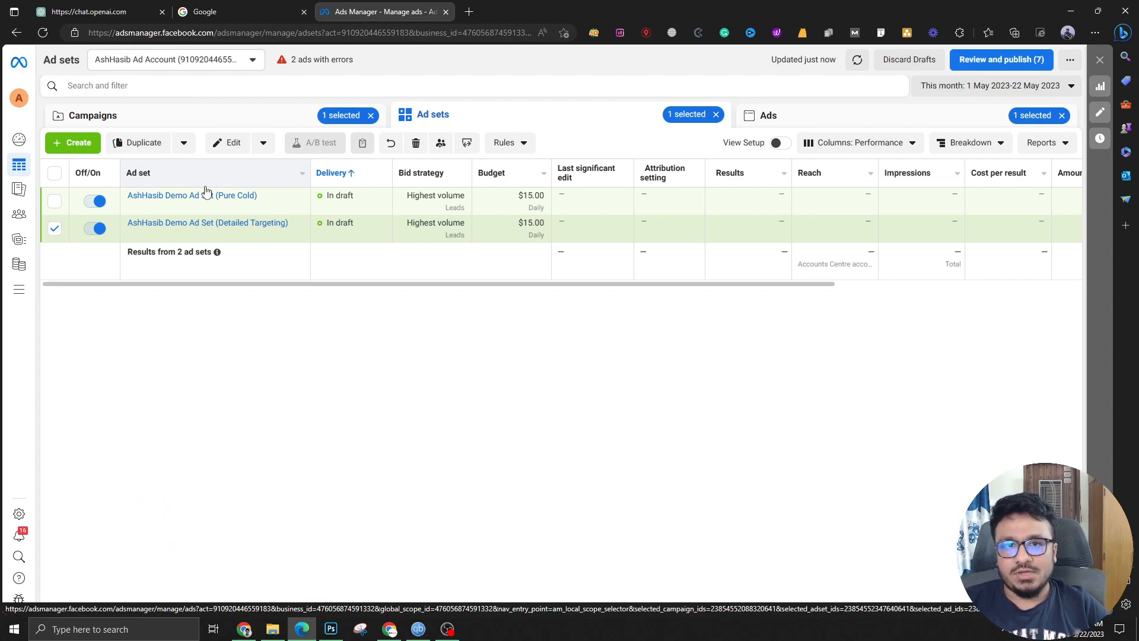
Load the Grow Pro Local app (app.growprolocal.com) in a new tab
click(469, 11)
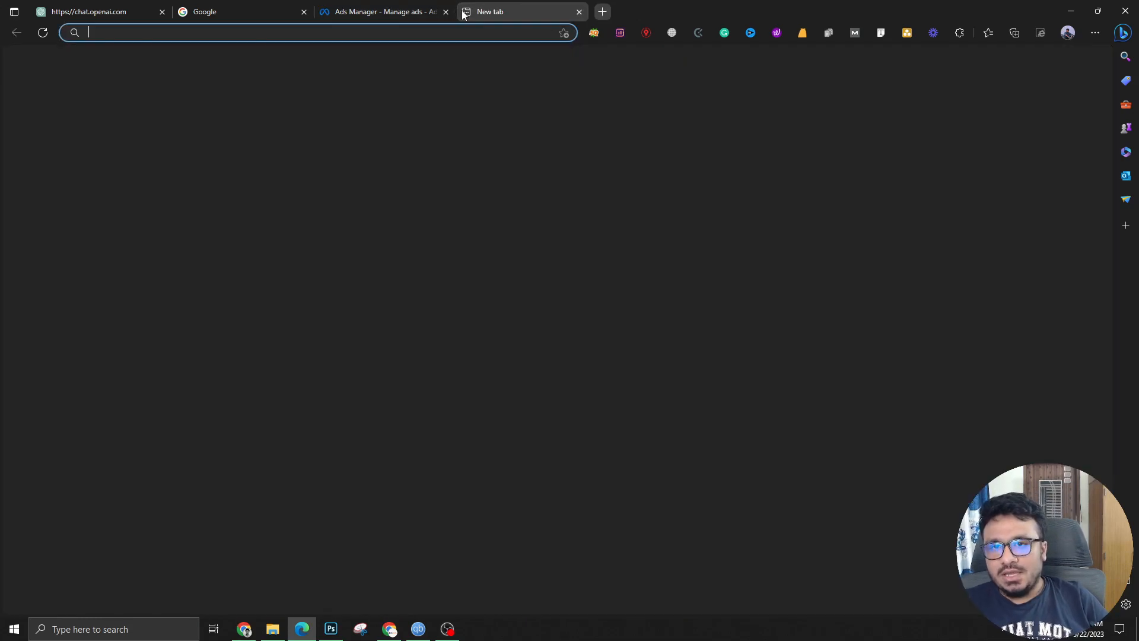
text(app)
key(Return)
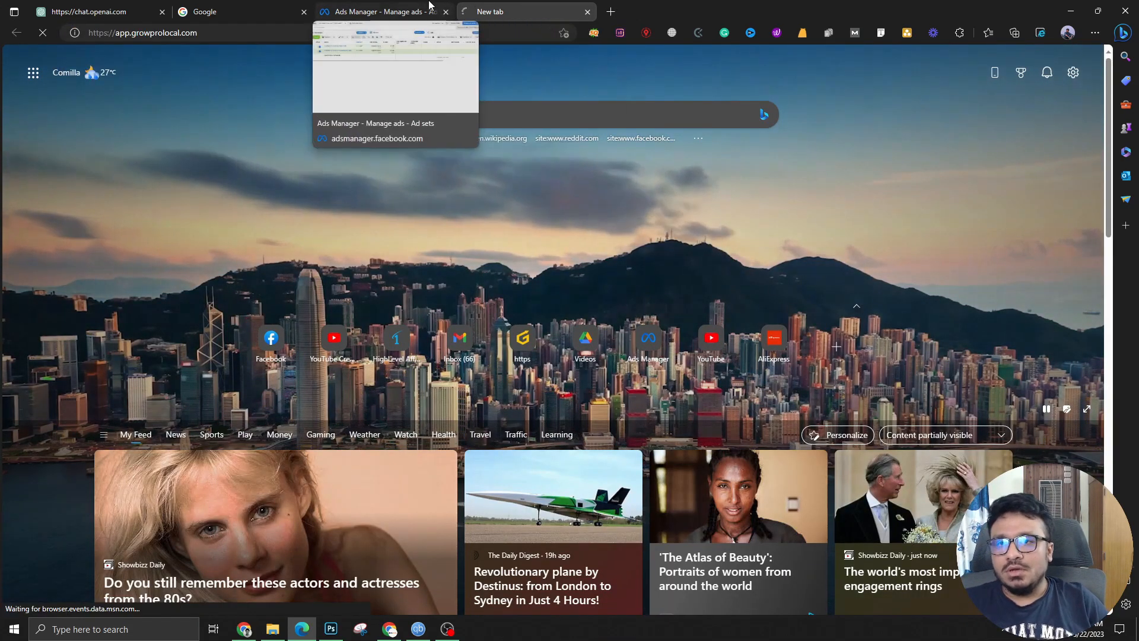
click(428, 12)
click(488, 11)
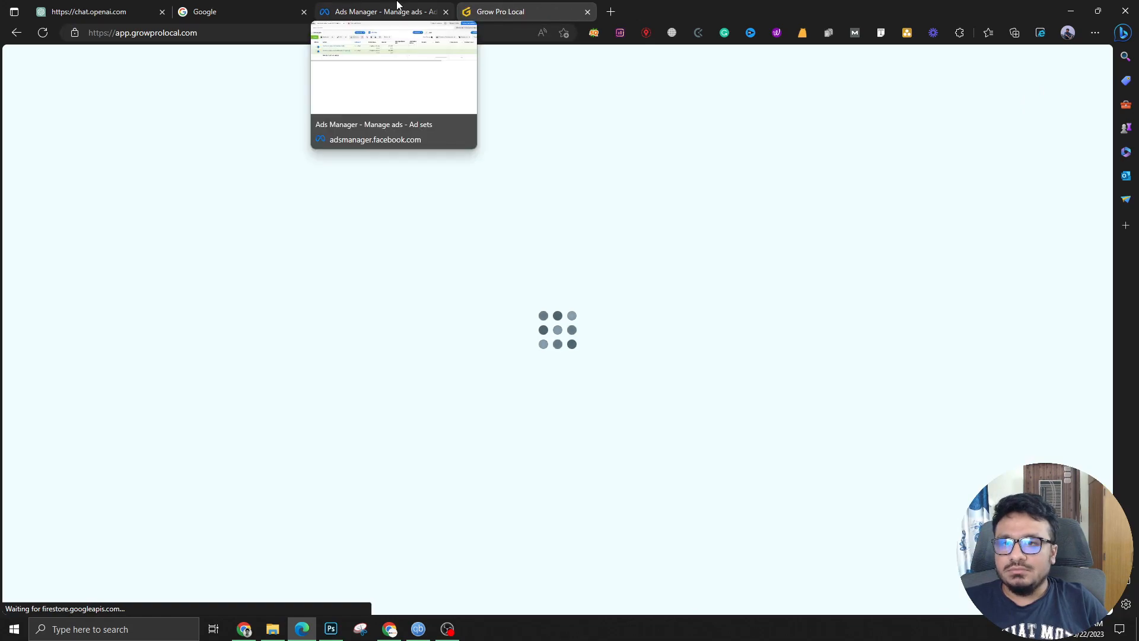
click(386, 12)
click(510, 12)
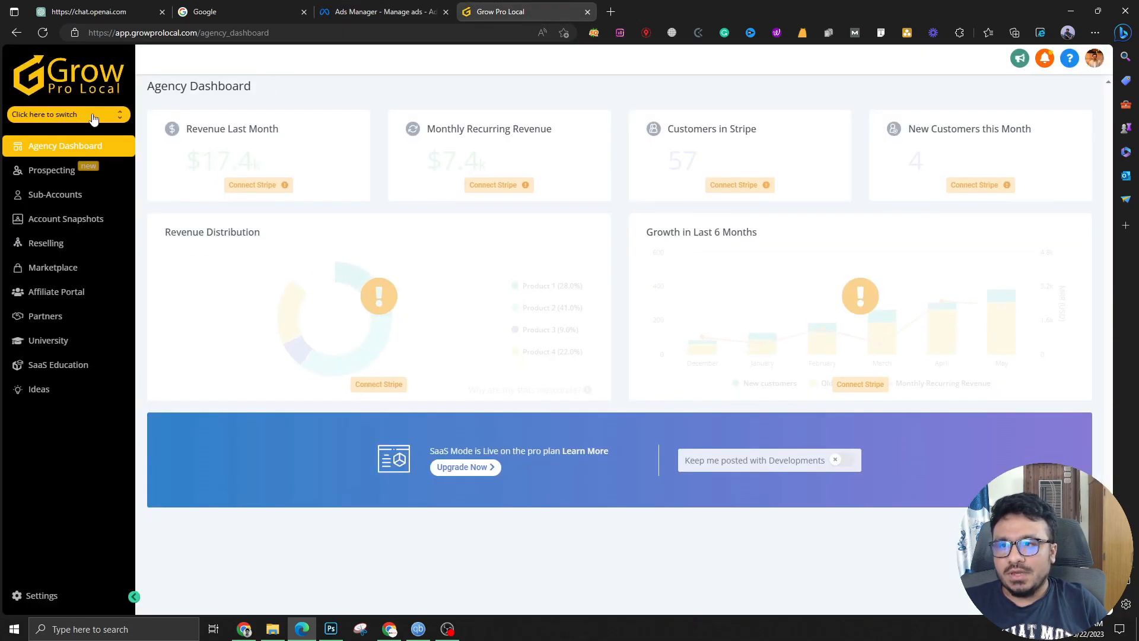
Switch into the user's own sub-account and open Settings > Integrations
click(93, 117)
click(395, 7)
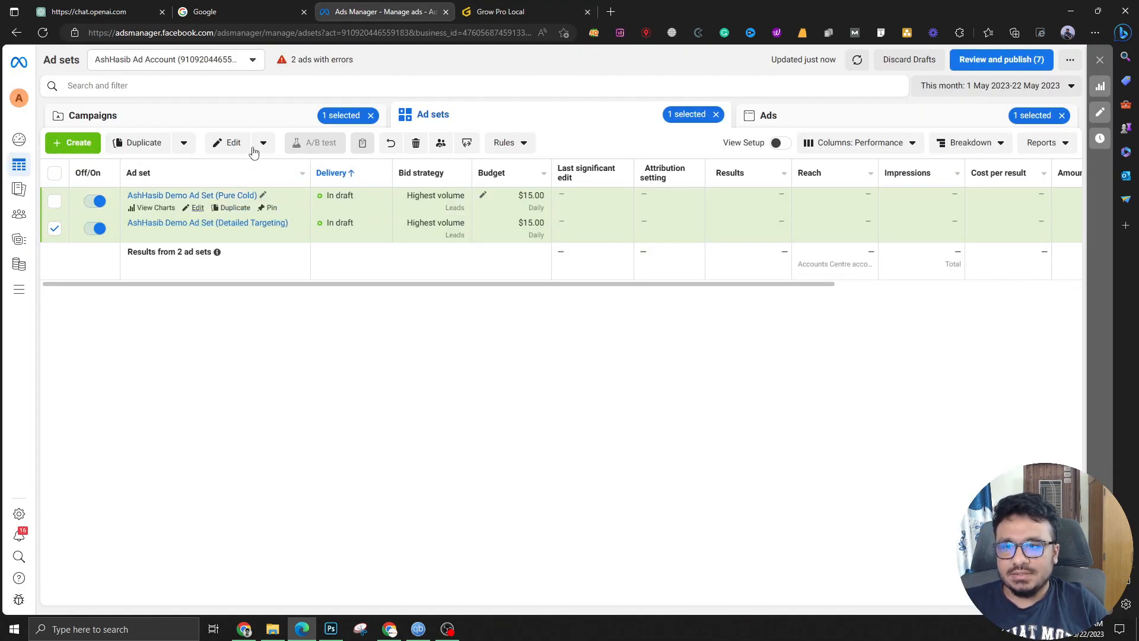
click(505, 12)
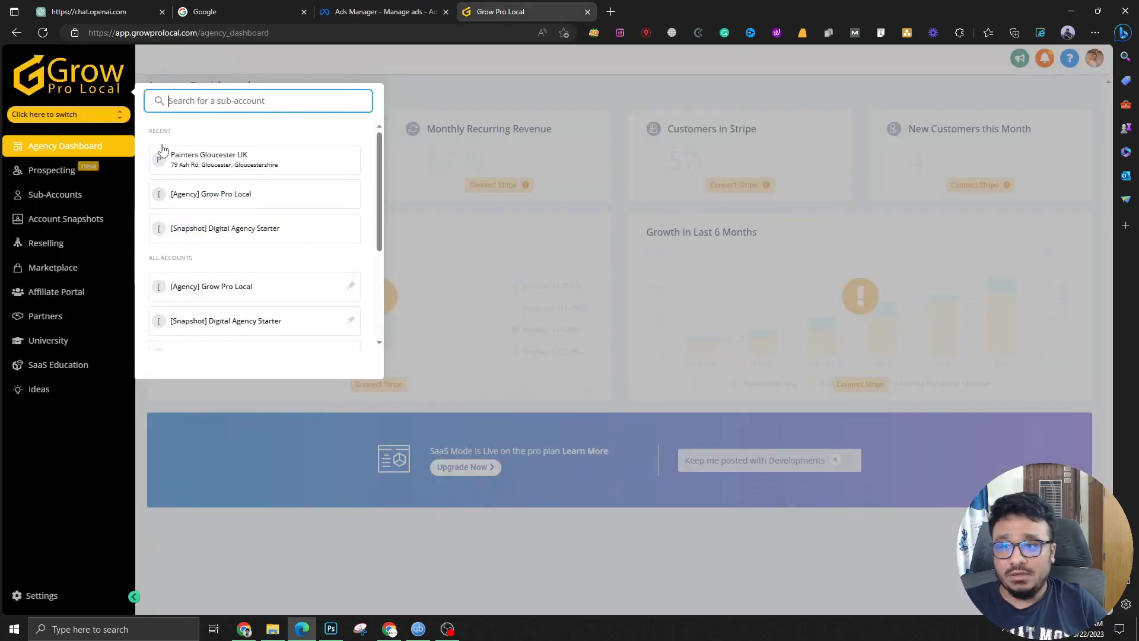
scroll(199, 291, down, 1)
click(200, 287)
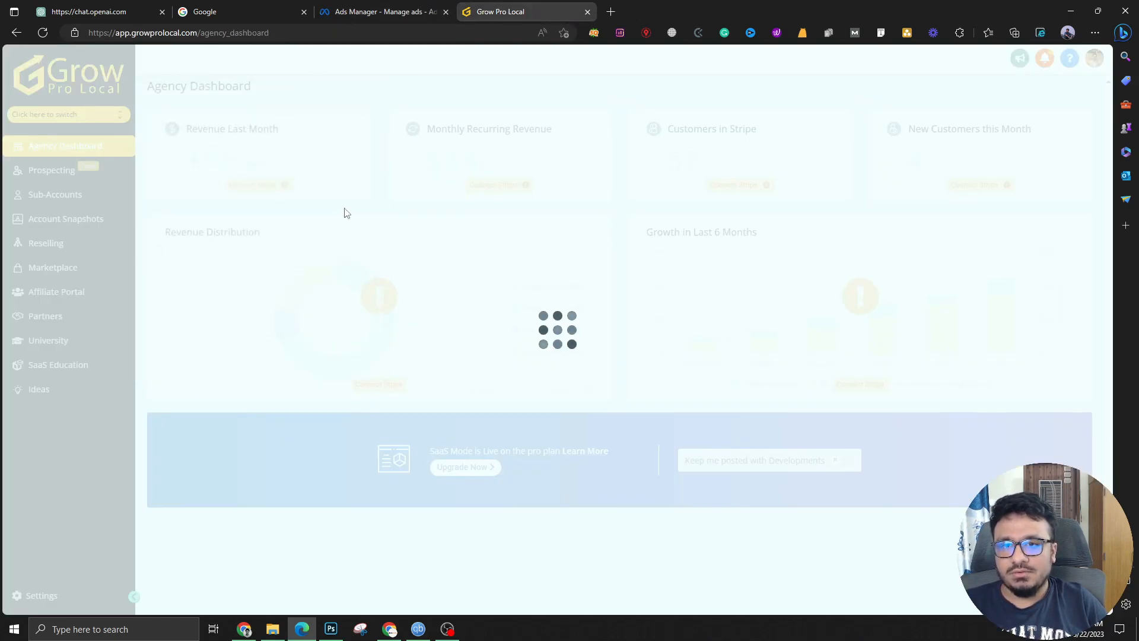
click(76, 603)
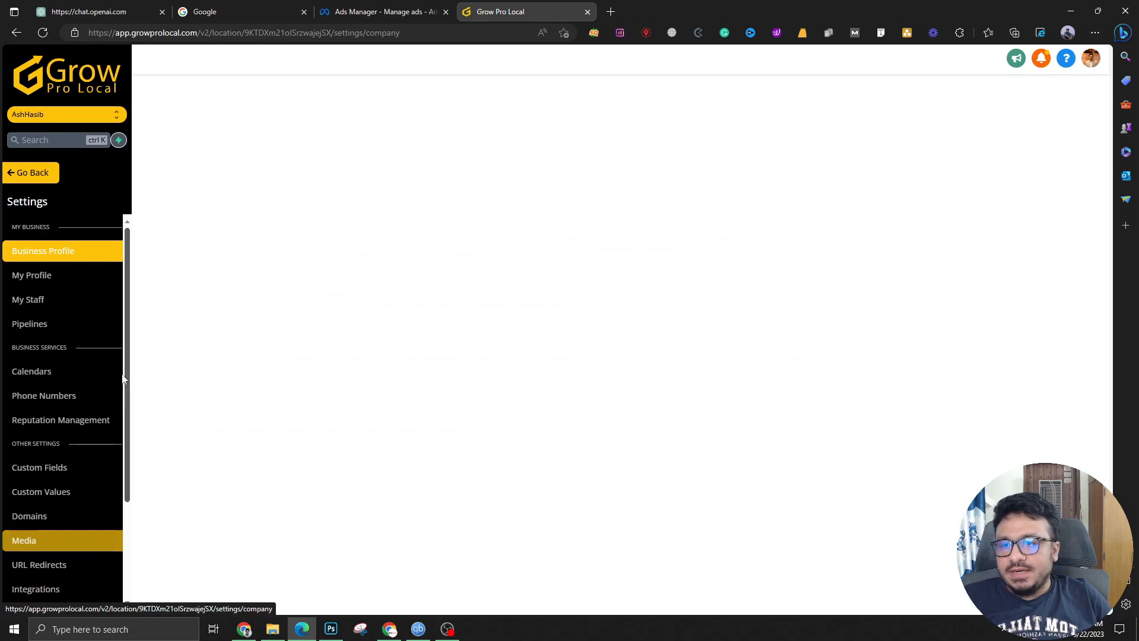
scroll(42, 557, down, 1)
scroll(52, 558, down, 1)
click(42, 469)
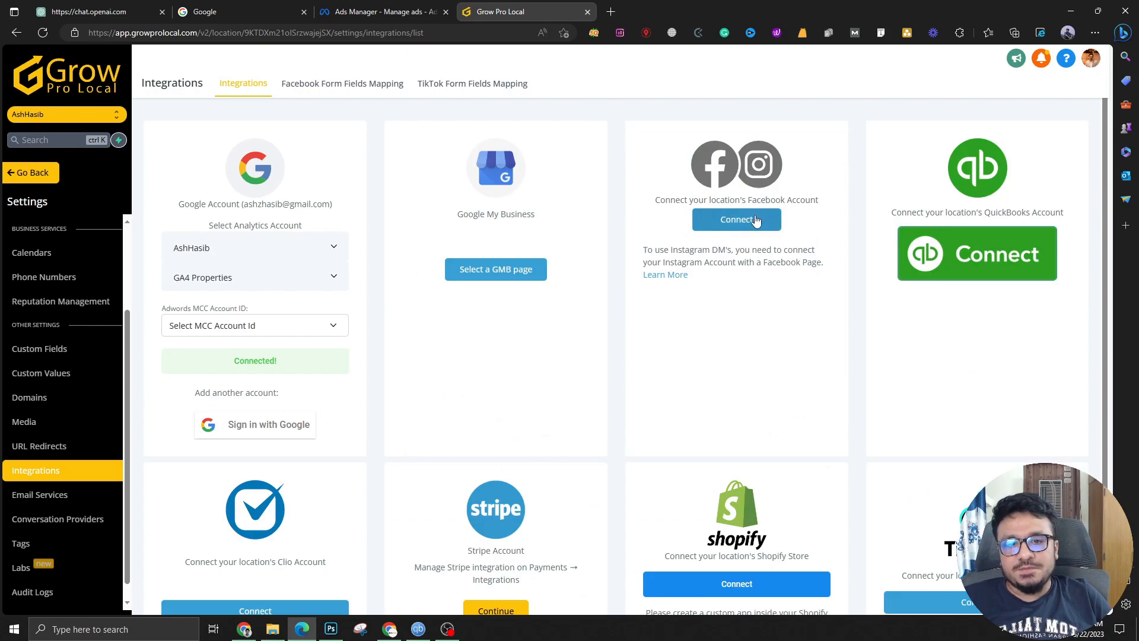
Connect Facebook by linking the user's page with Connect page! and selecting their ad account
click(387, 6)
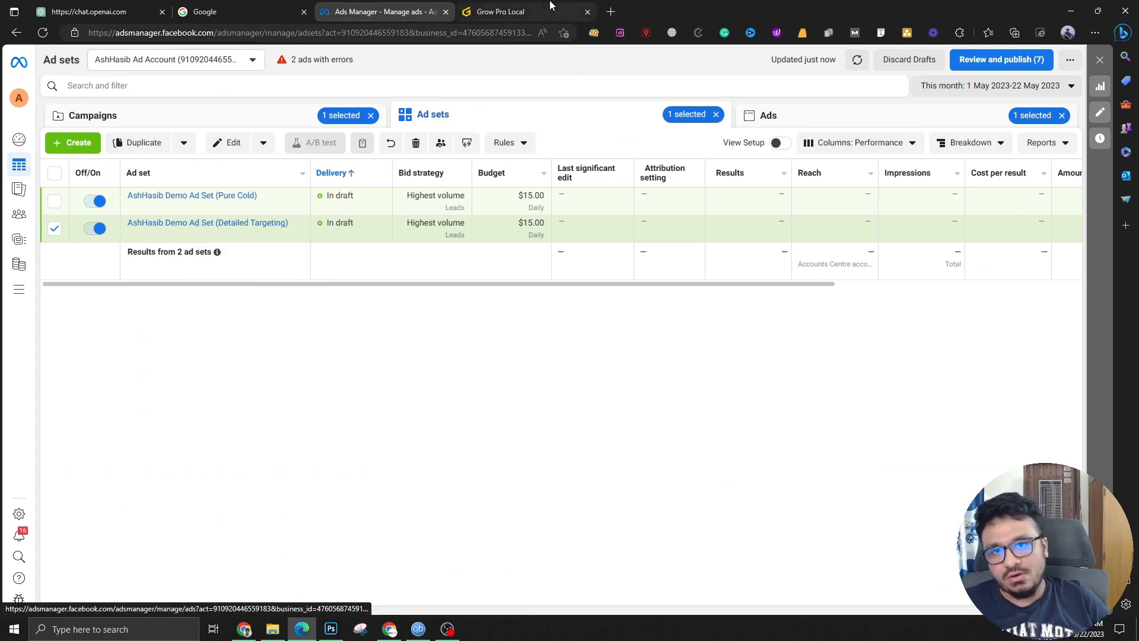
click(500, 11)
click(768, 222)
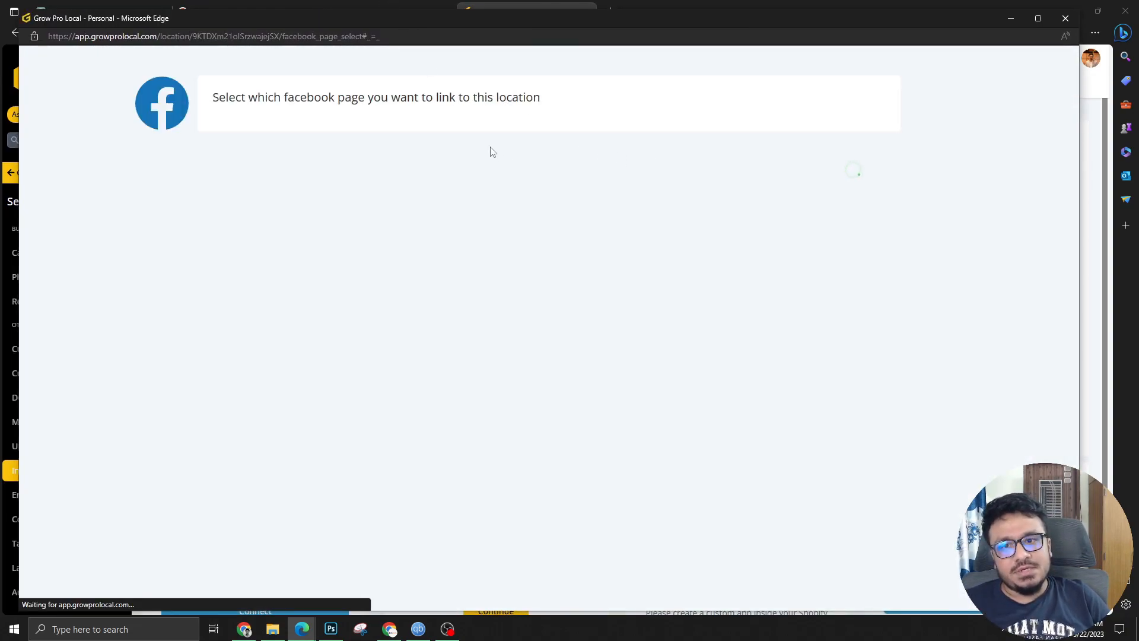
click(579, 140)
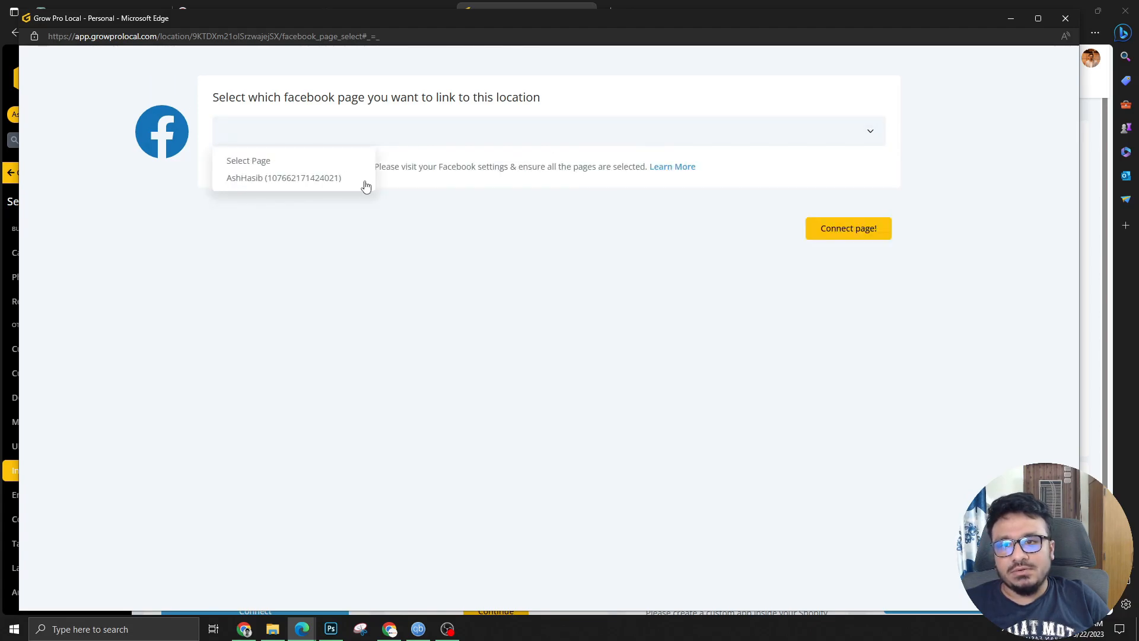
click(282, 177)
click(845, 241)
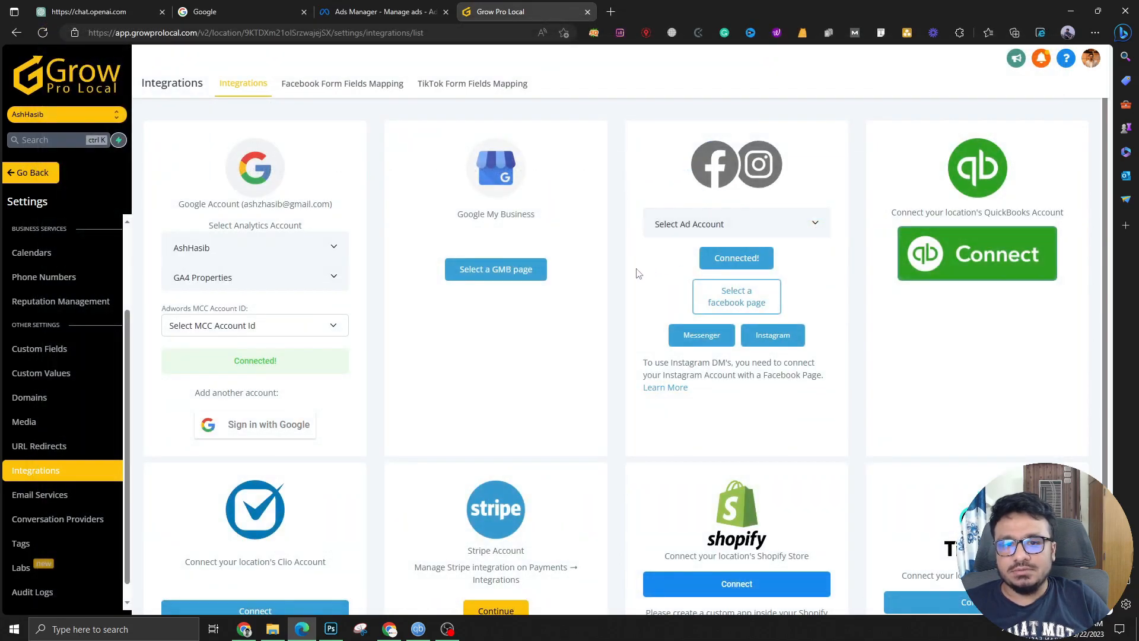
click(721, 232)
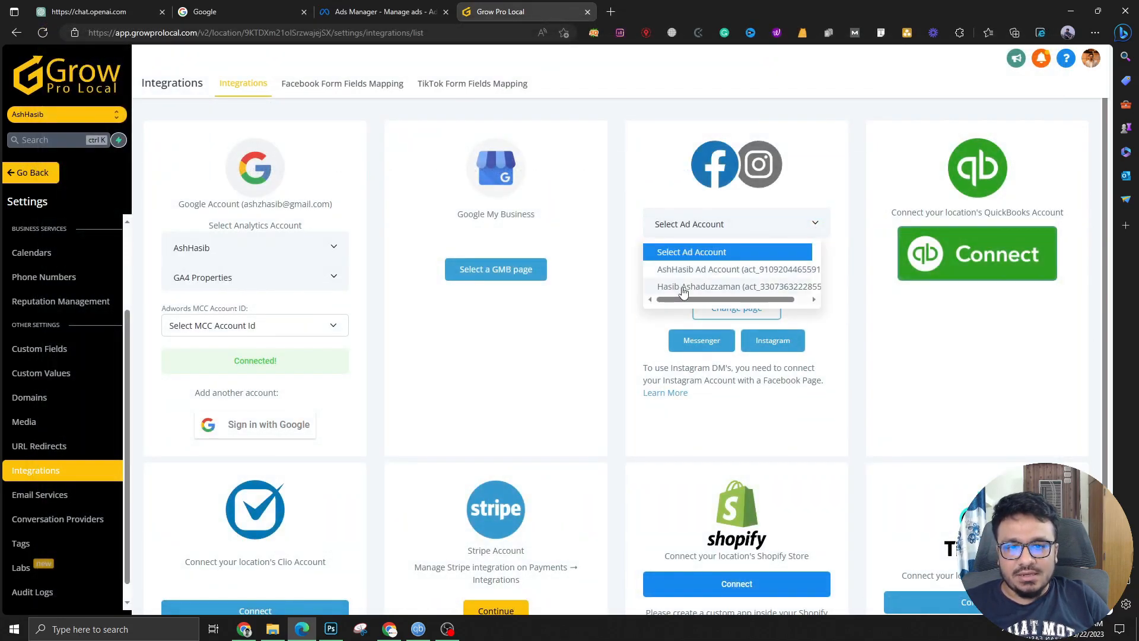
click(686, 273)
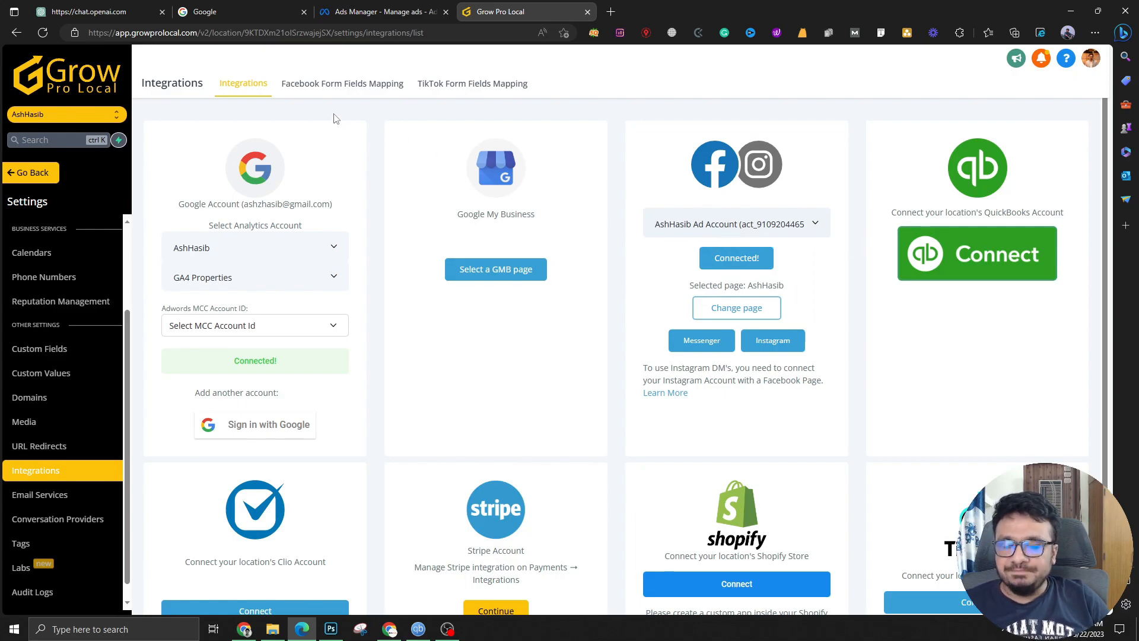
Open field mapping for Lead Form 5/22 and keep Full name mapped to Full name
click(343, 84)
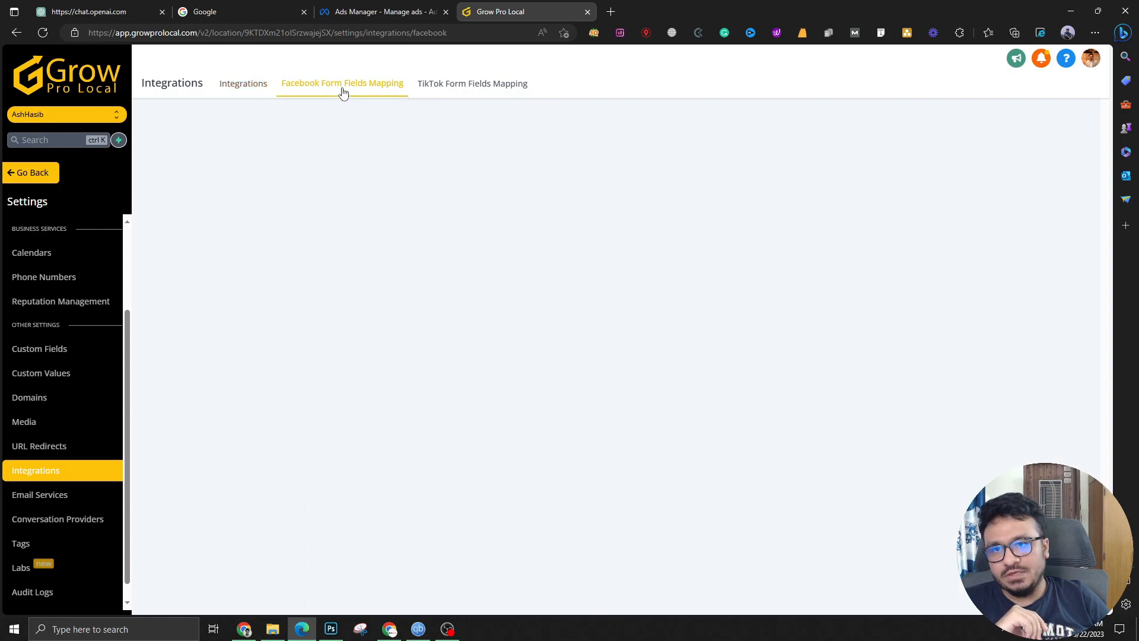
drag(153, 166, 215, 174)
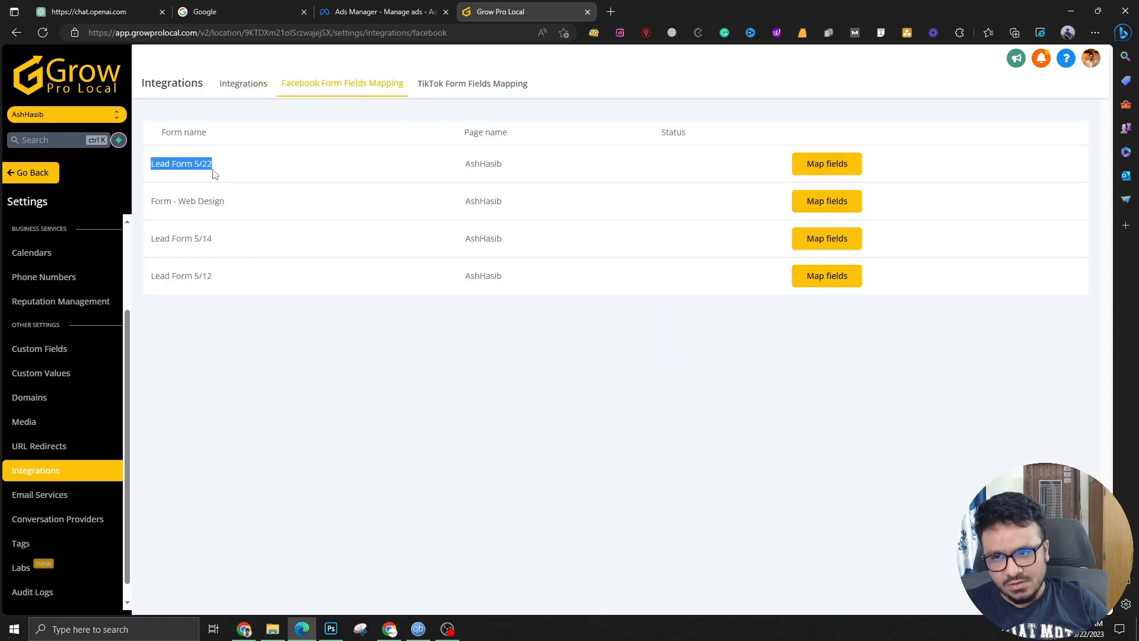
click(827, 166)
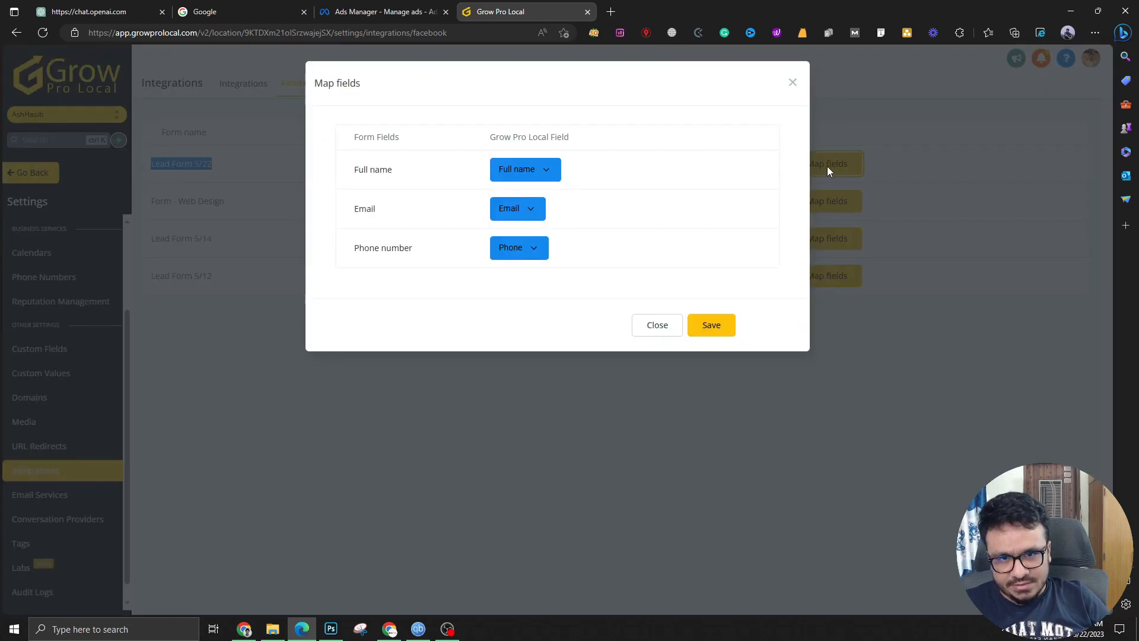
click(521, 173)
click(523, 173)
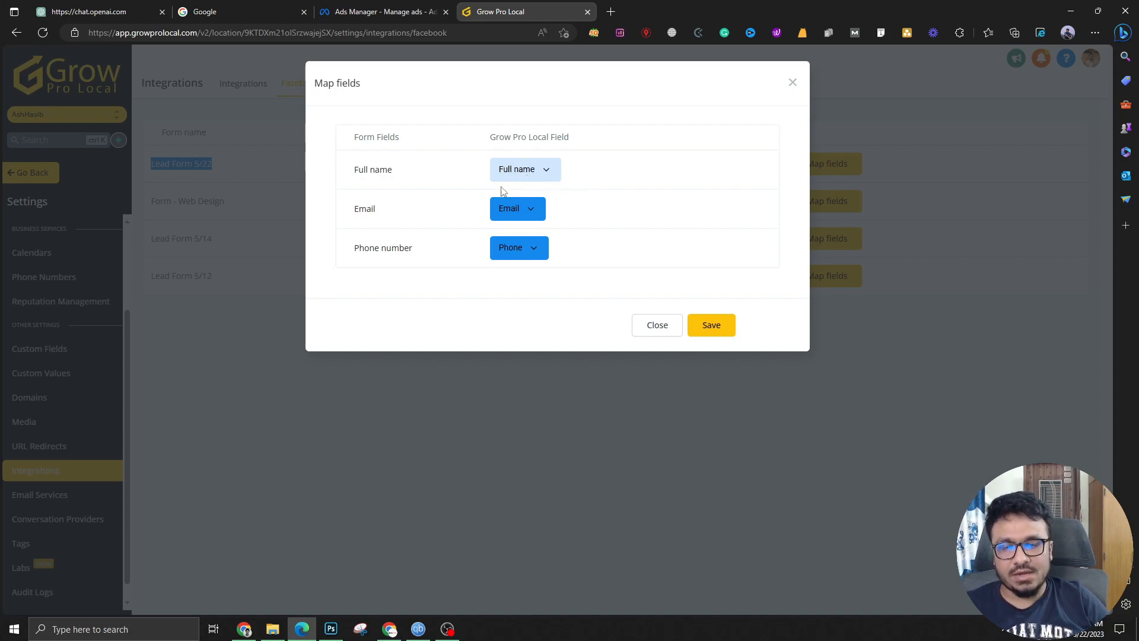
Map Email to Email and Phone number to Phone, then save the mapping
click(534, 215)
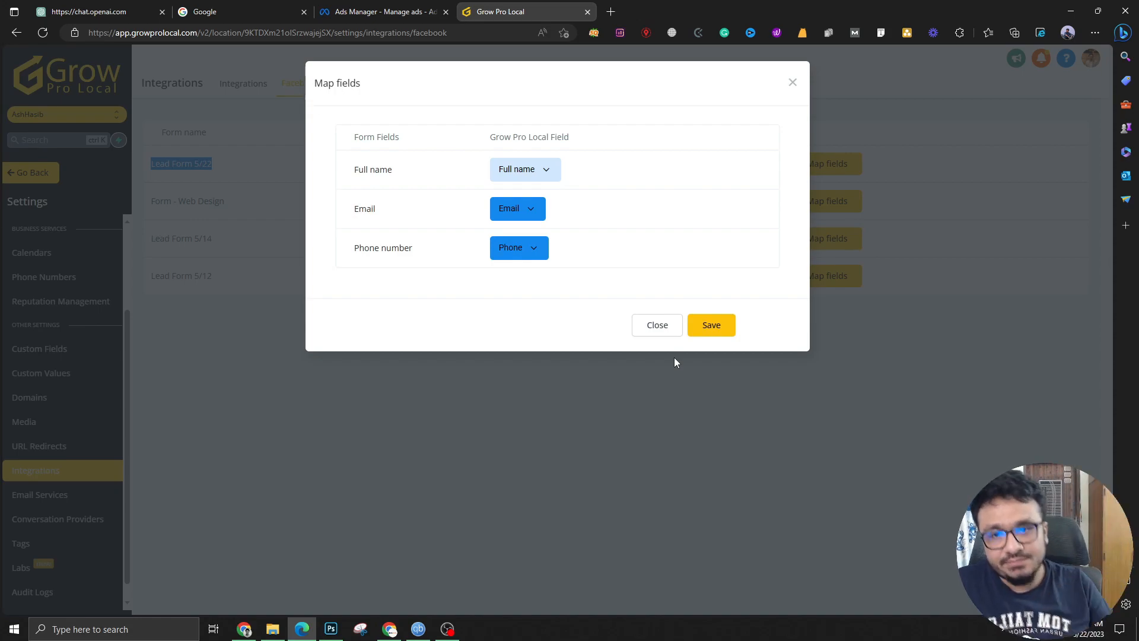
click(518, 209)
scroll(528, 320, down, 2)
click(515, 299)
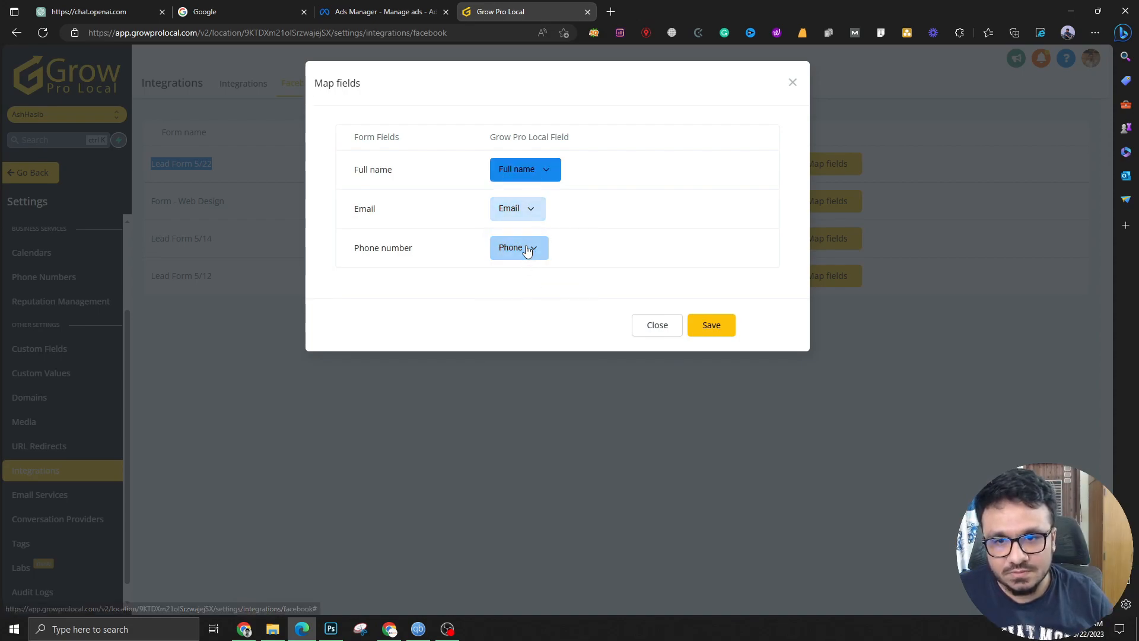
click(522, 248)
scroll(547, 365, down, 2)
scroll(547, 368, up, 1)
click(540, 354)
click(700, 337)
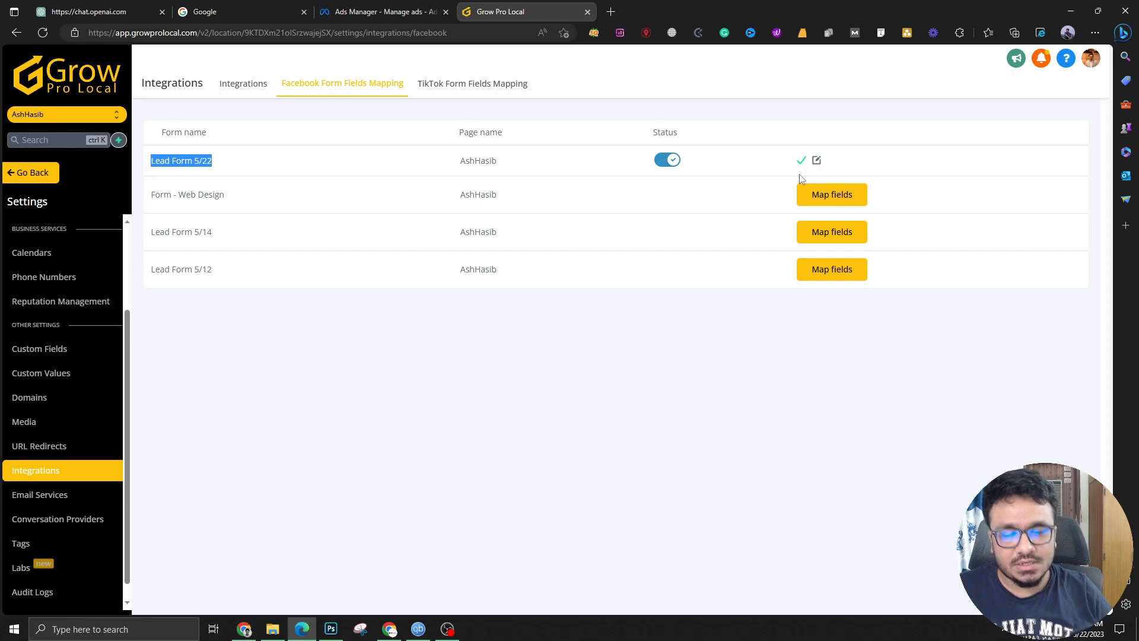
click(364, 10)
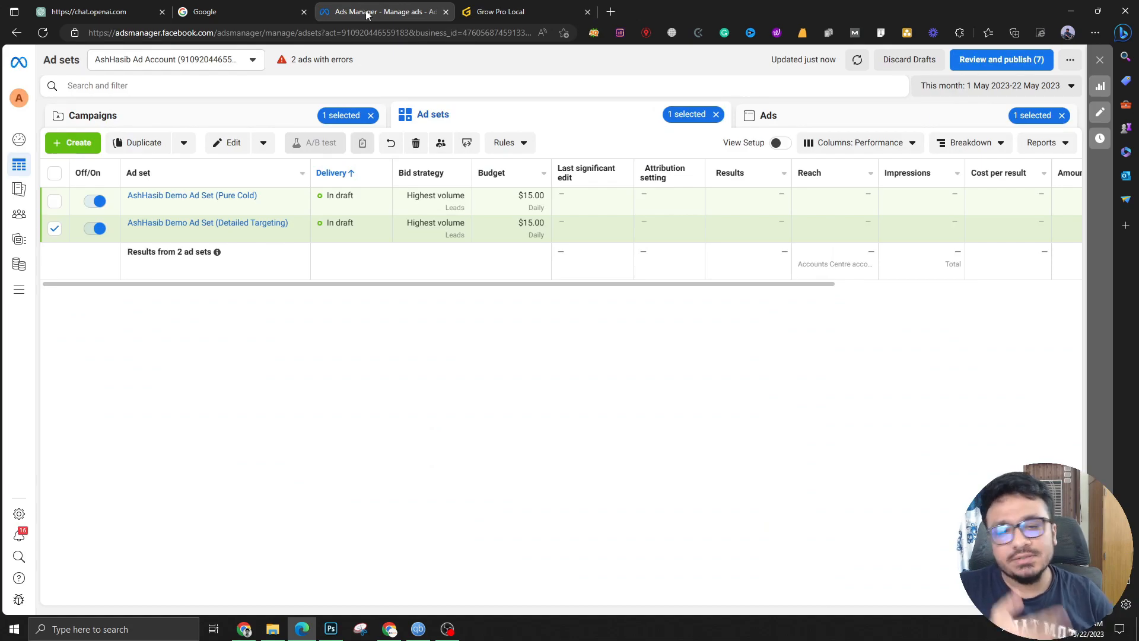
In the Lead Ads Testing Tool, select the business page and Lead Form 5/22, then preview it
click(469, 11)
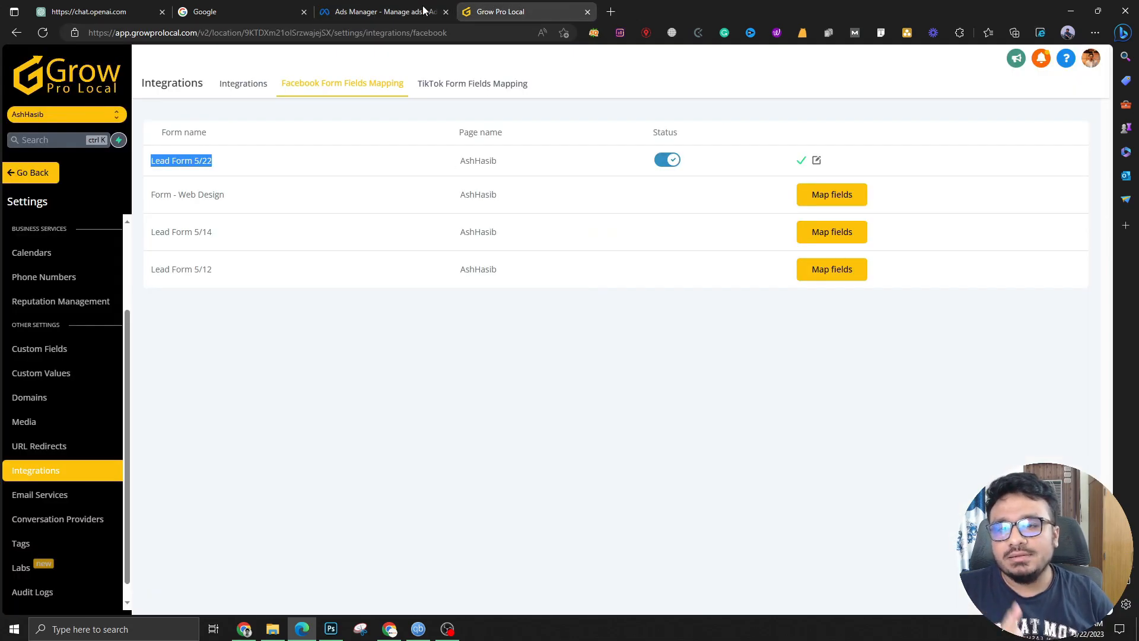
click(392, 11)
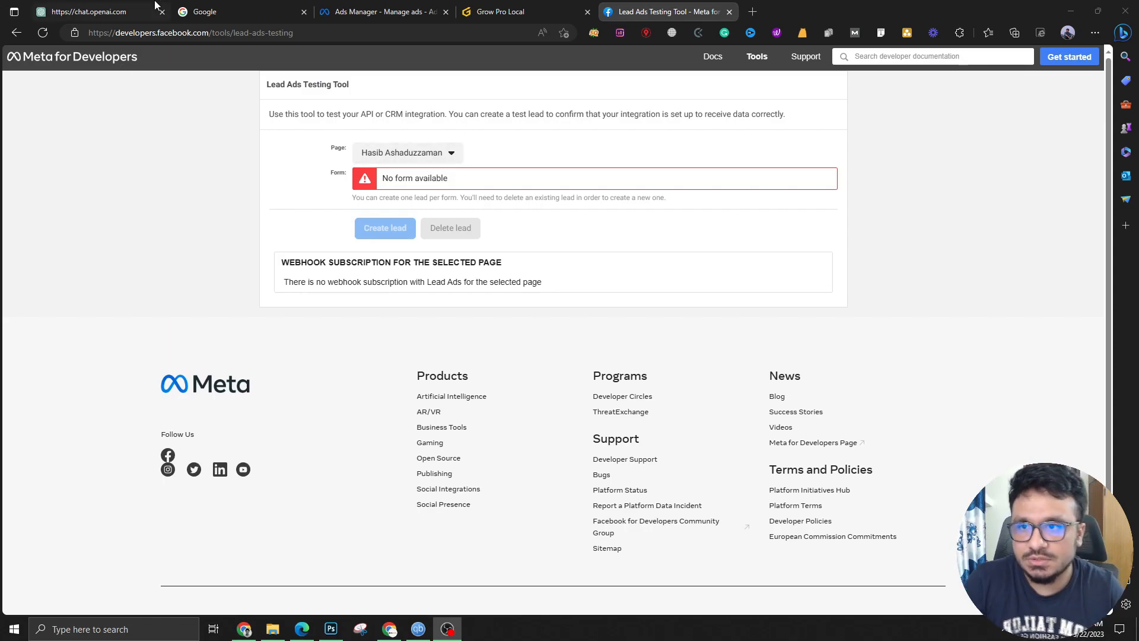
click(387, 156)
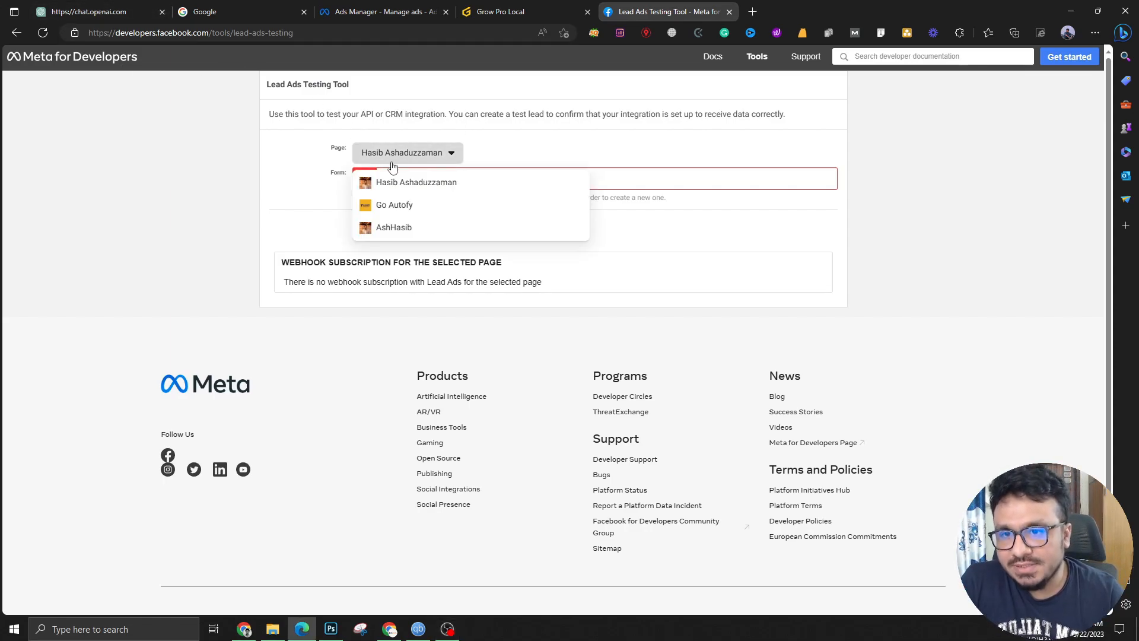
click(407, 223)
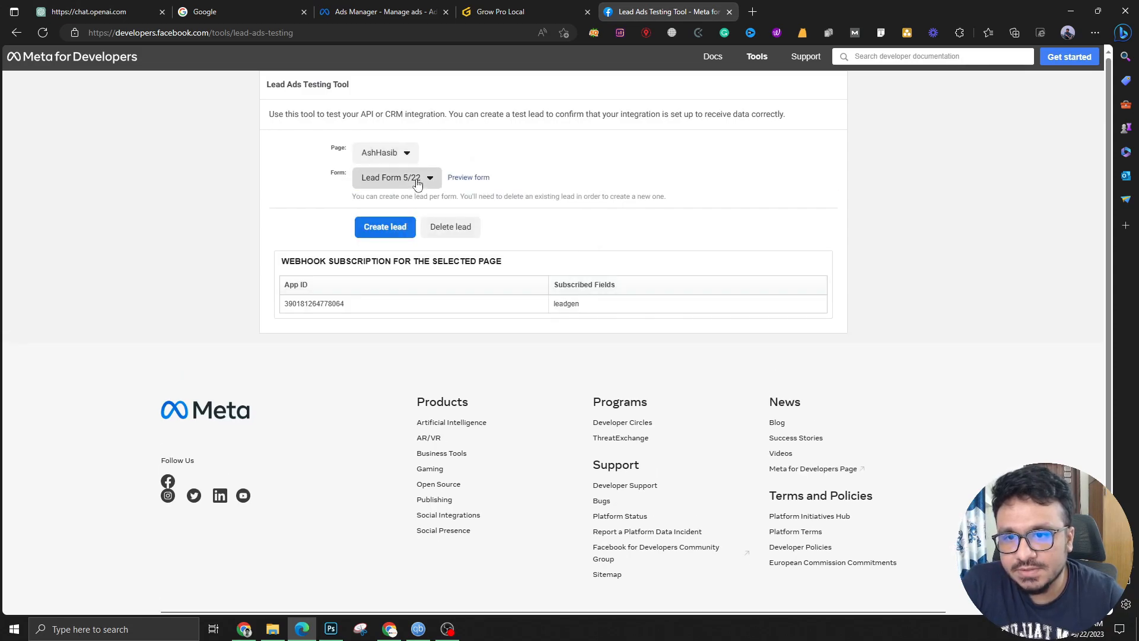
click(419, 177)
click(404, 199)
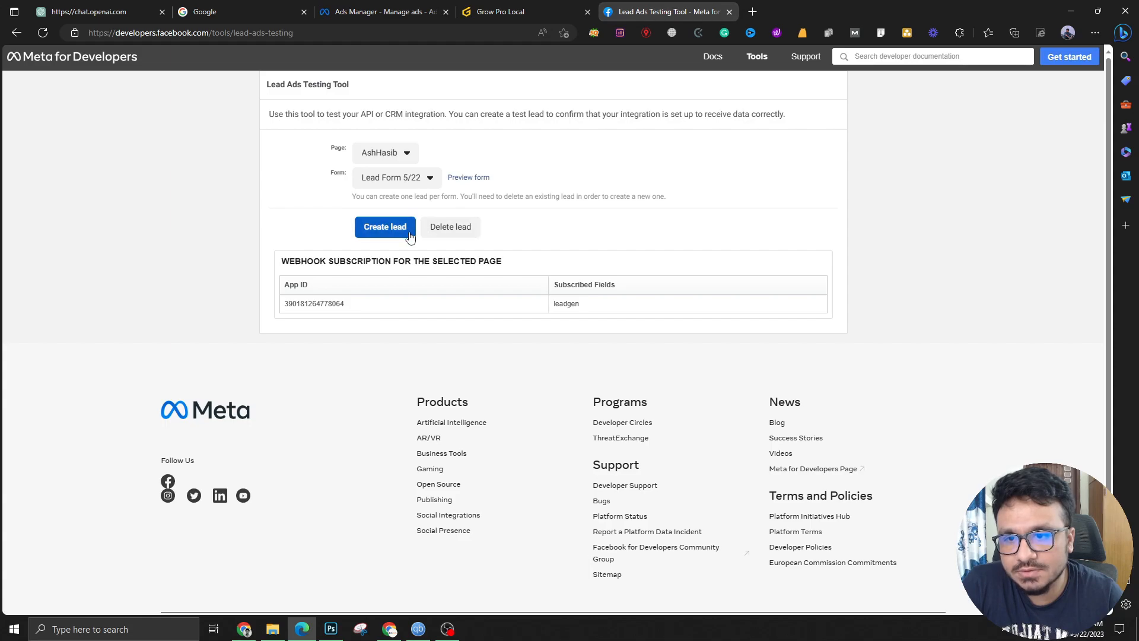
click(463, 176)
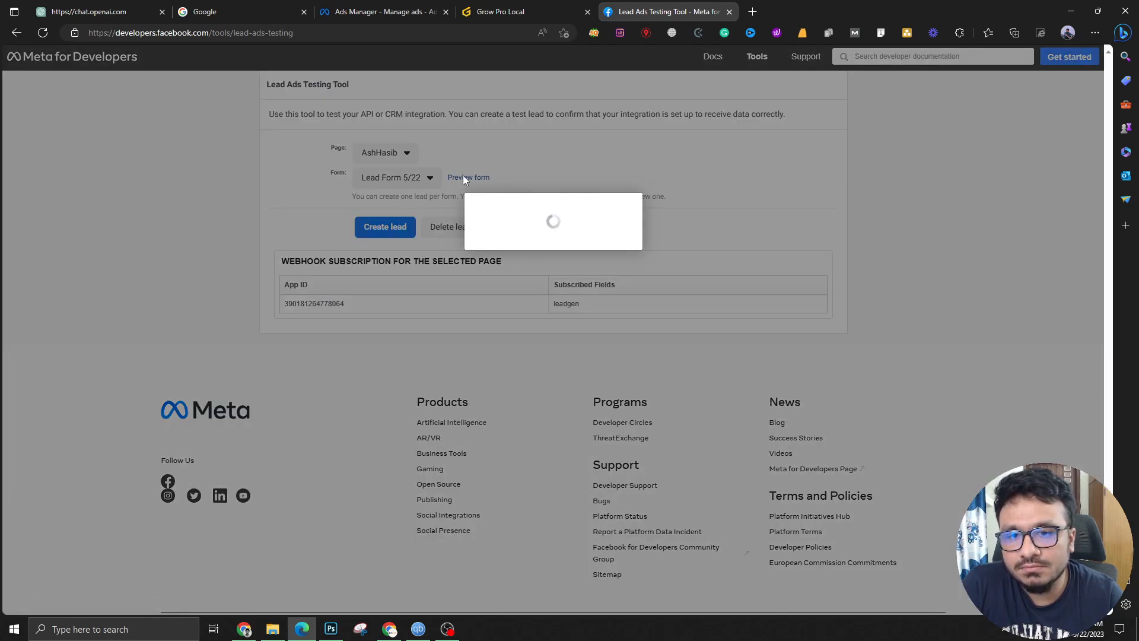
Replace the test lead's full name and email address with new values
triple_click(539, 229)
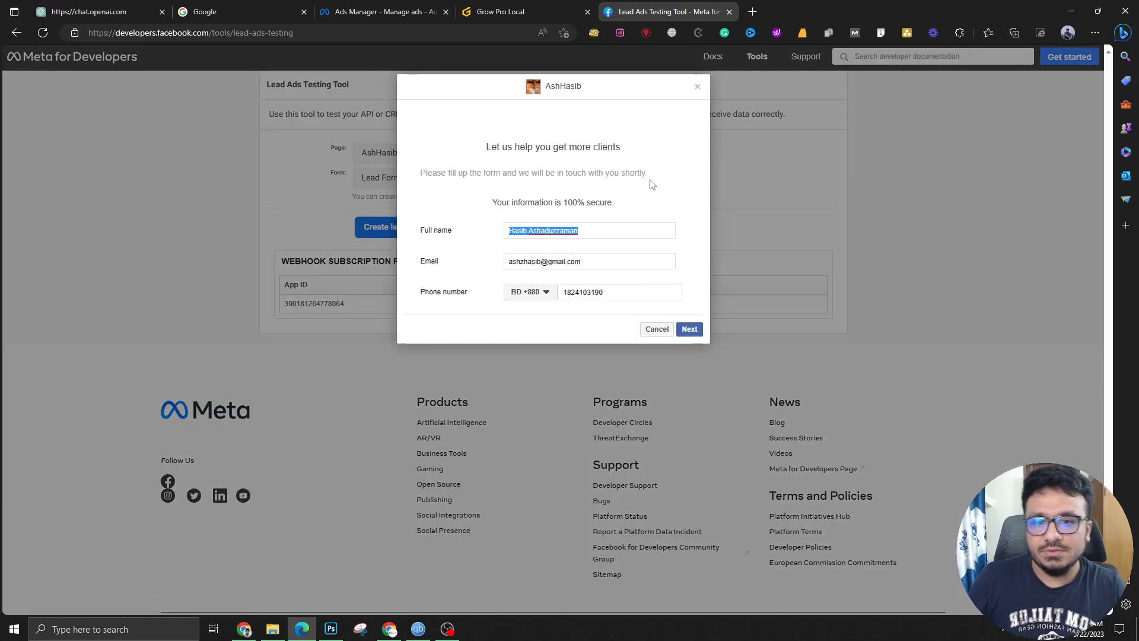
text(Steve Harvey)
key(Tab)
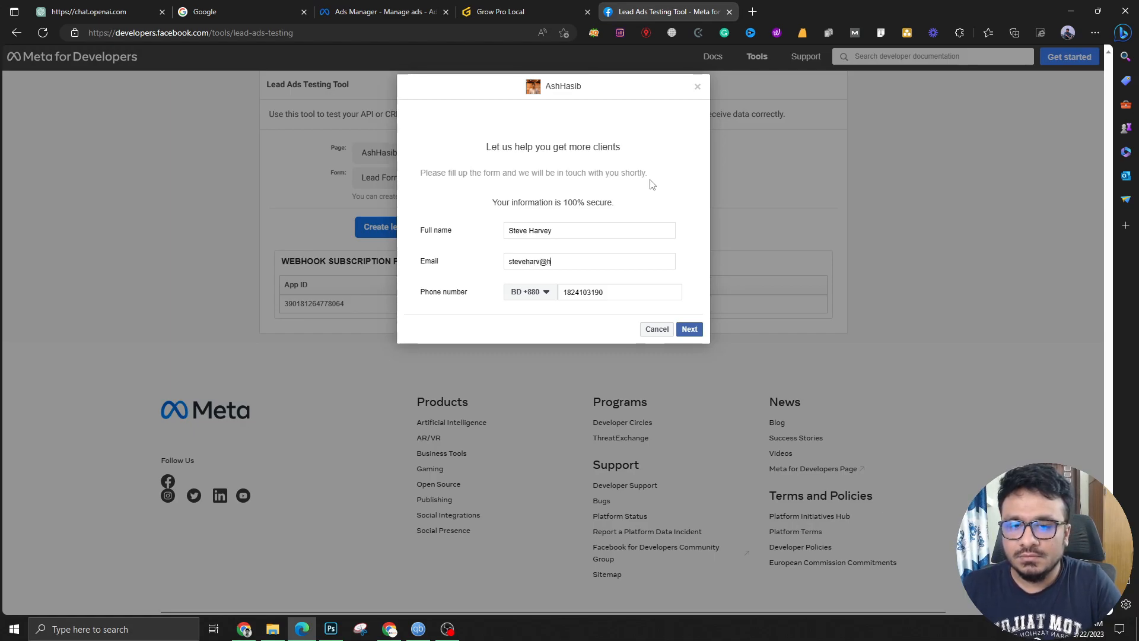
Set the phone country to United Kingdom (+44), paste a new phone number, and submit the lead
key(Tab)
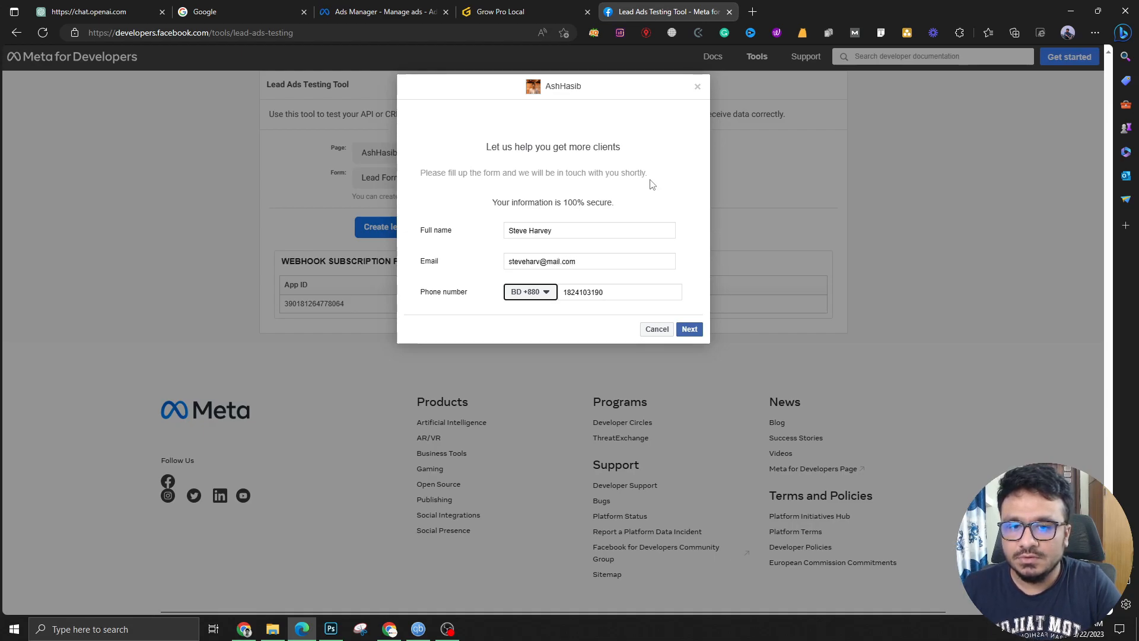
click(536, 294)
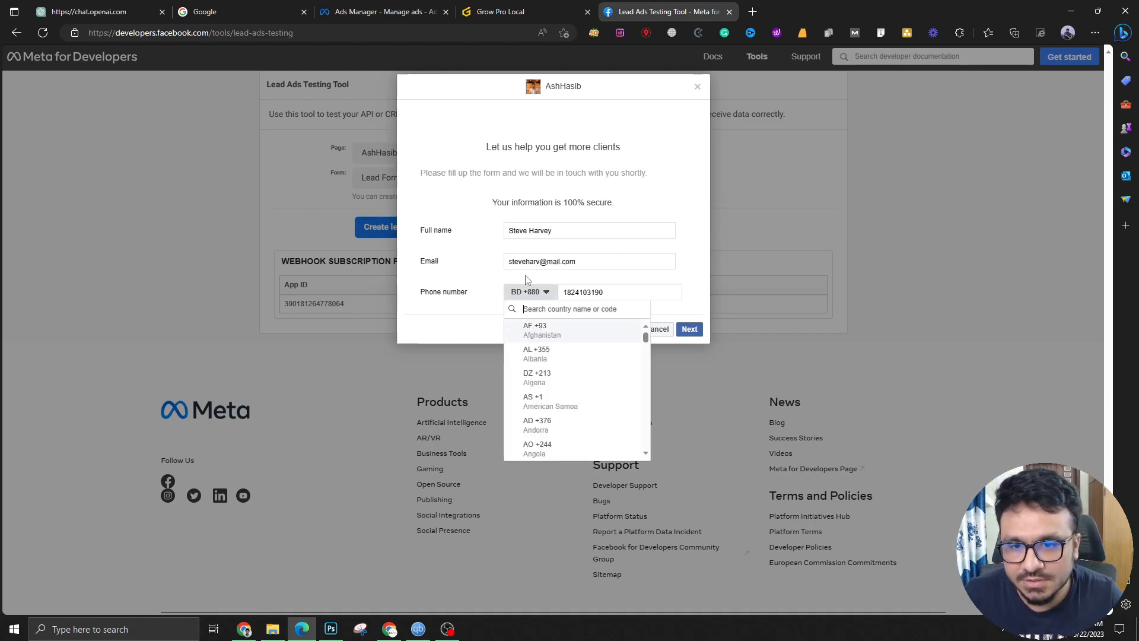
text(uk)
key(BackSpace)
text(ni)
click(561, 357)
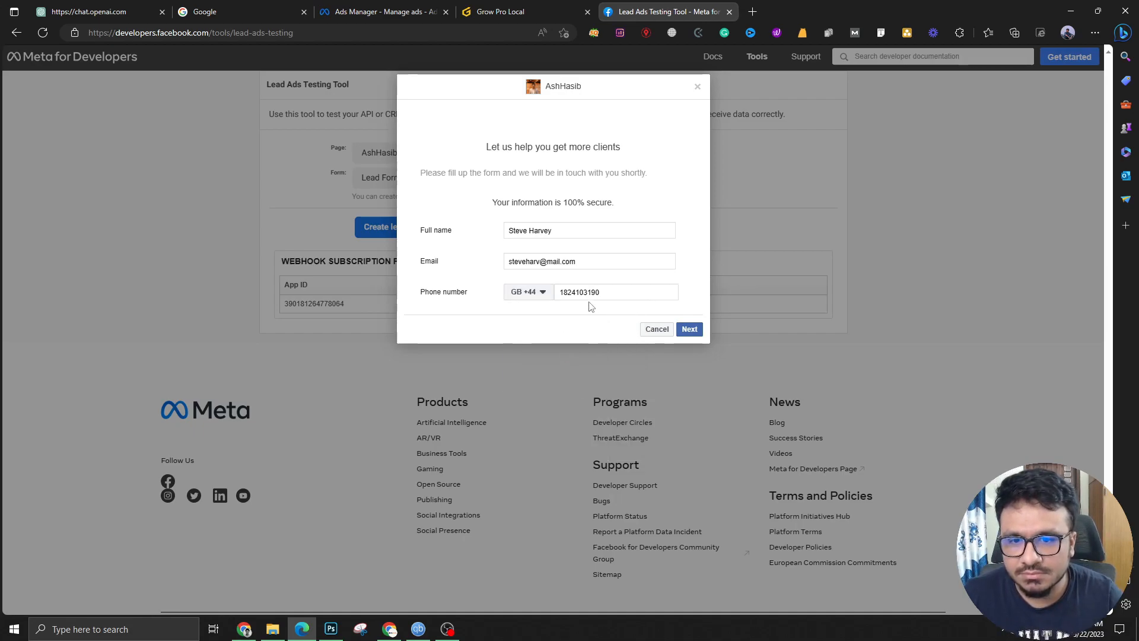
double_click(610, 292)
key(ctrl+v)
click(686, 330)
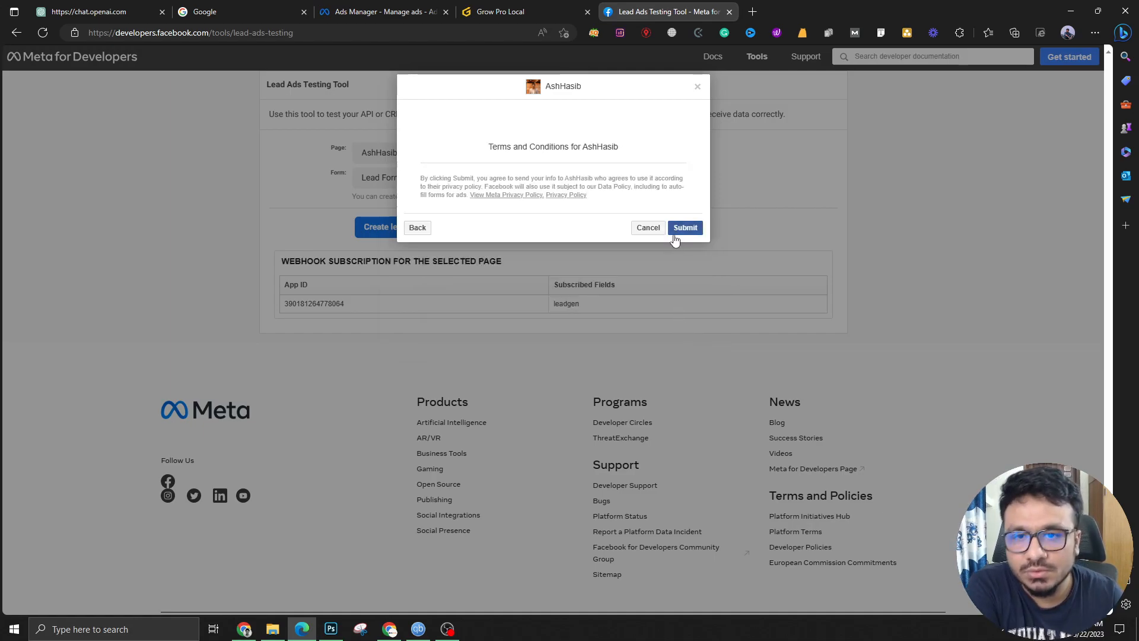
click(675, 232)
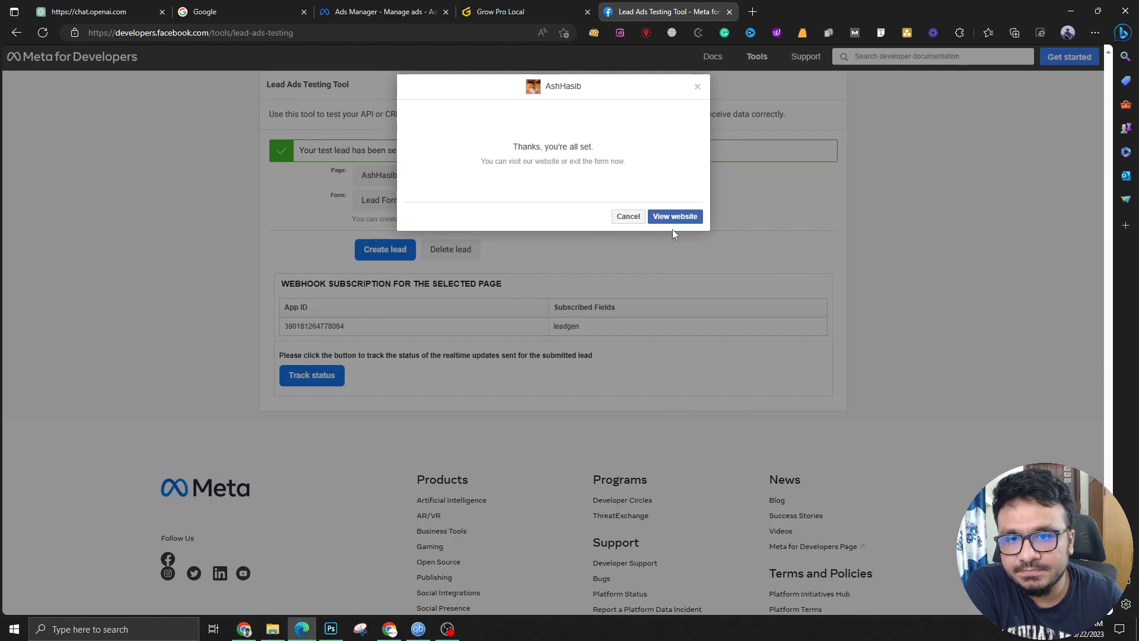
Open the newly created Facebook test lead from Grow Pro Local's Contacts list
click(564, 14)
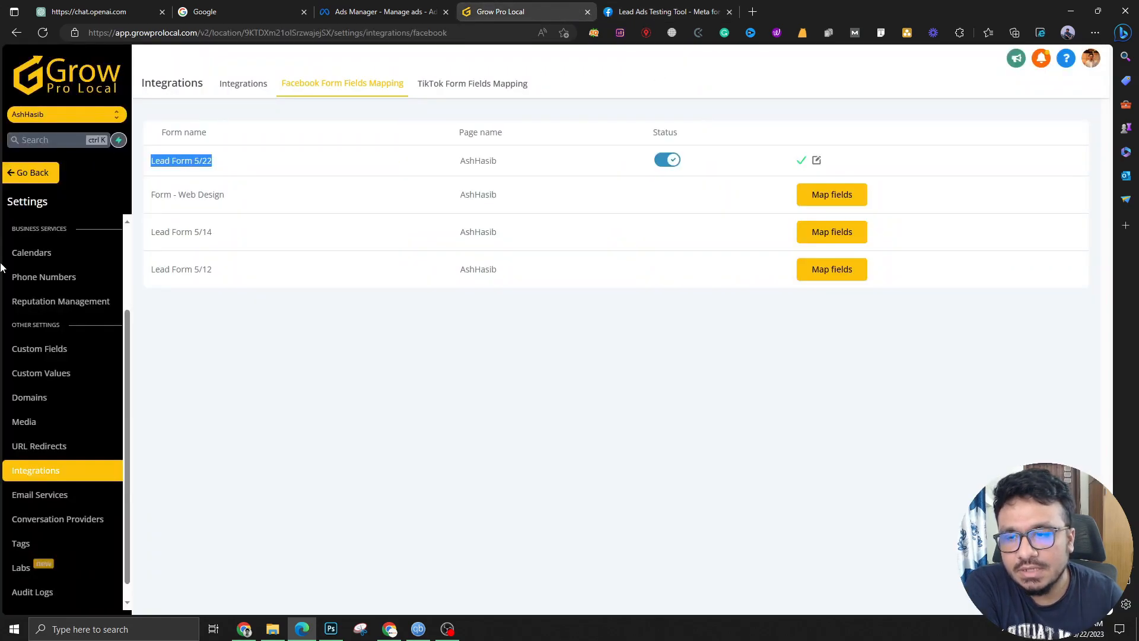
click(30, 171)
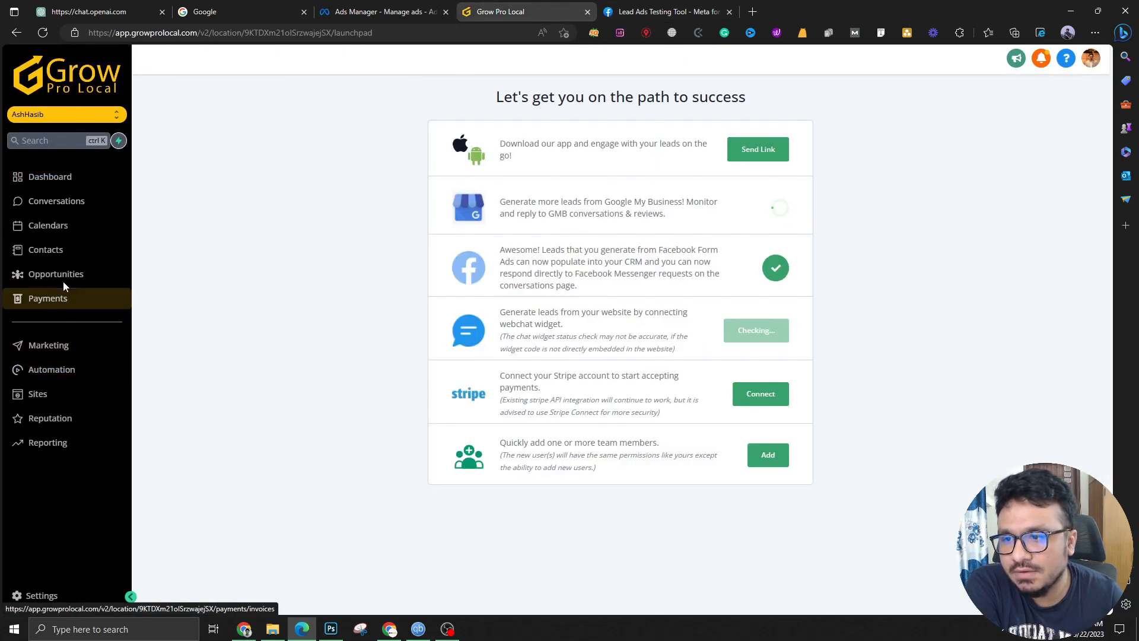
click(54, 251)
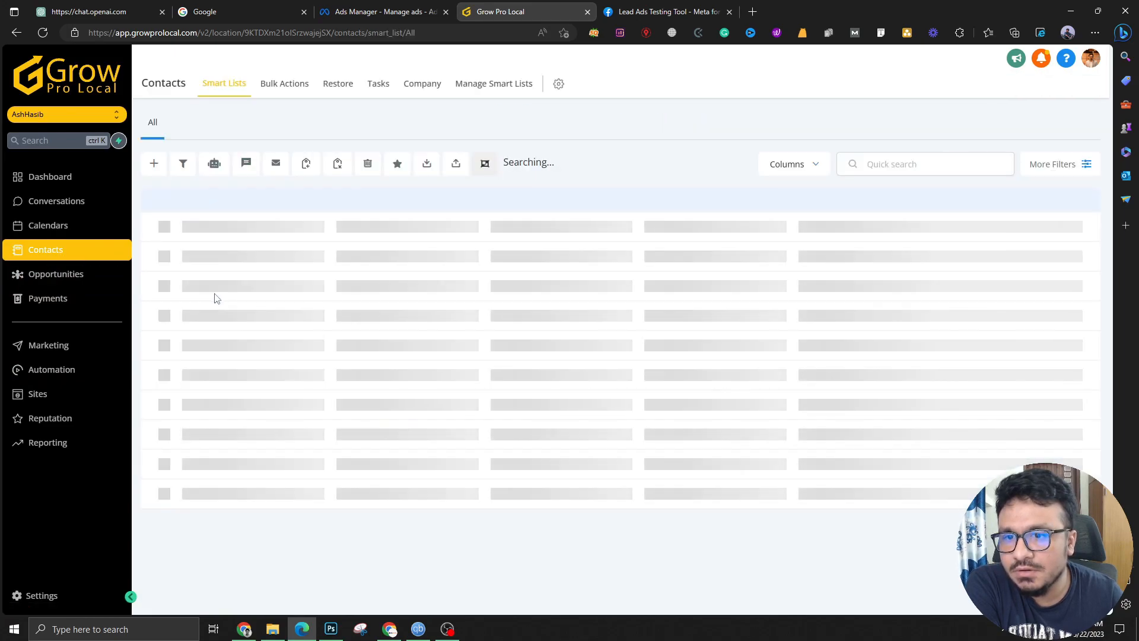
click(276, 260)
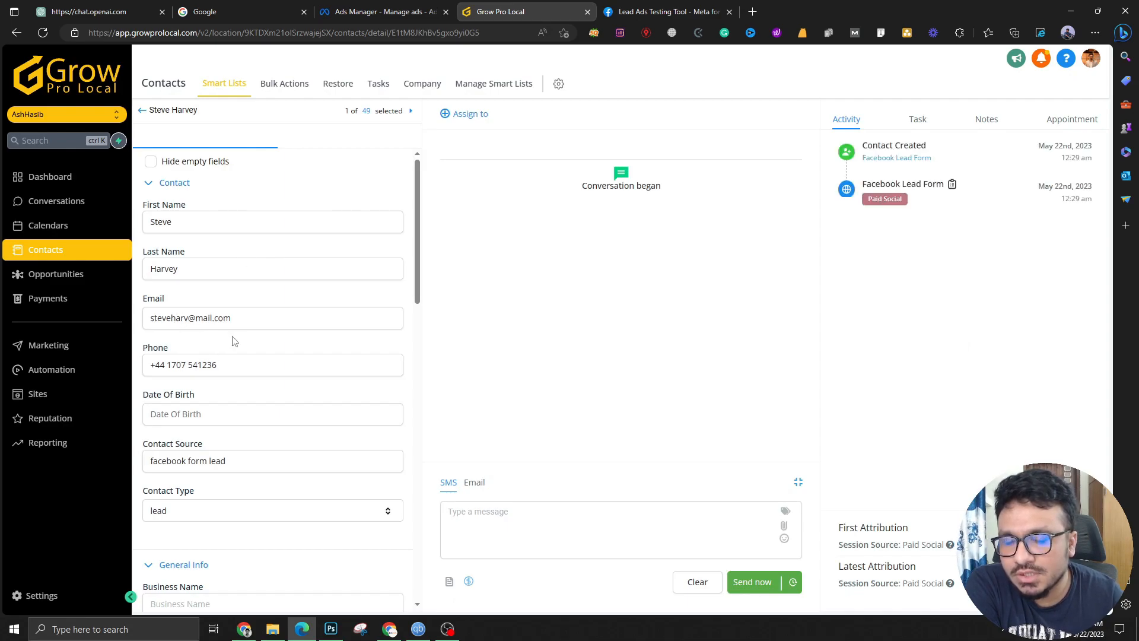
Verify the test submission and the contact's Paid Social attribution, then return to Contacts
click(665, 12)
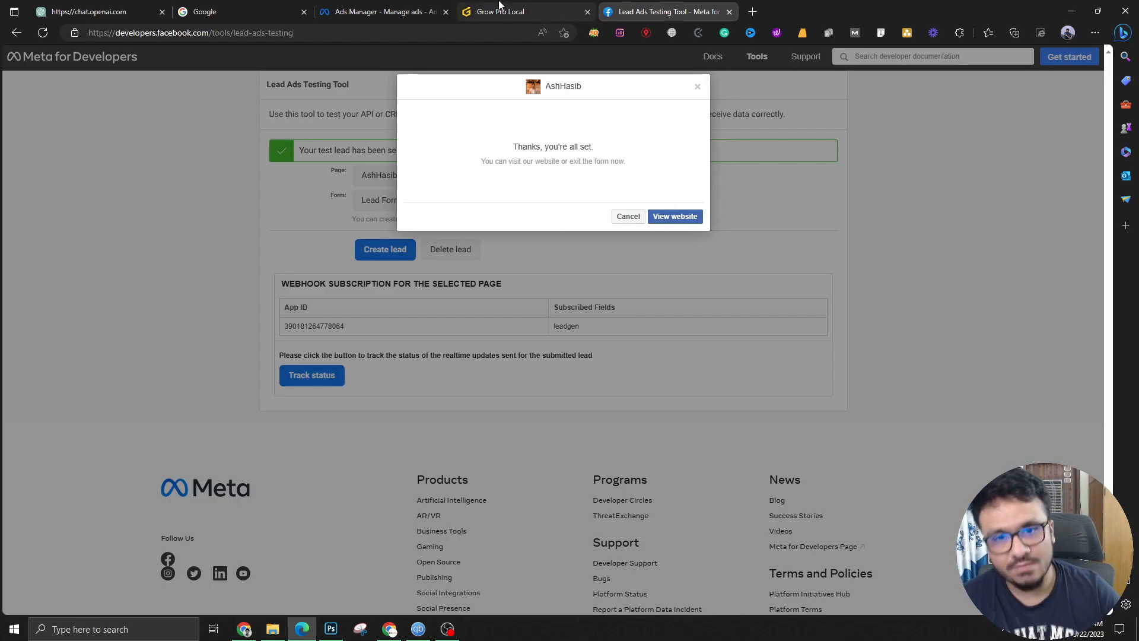
click(521, 7)
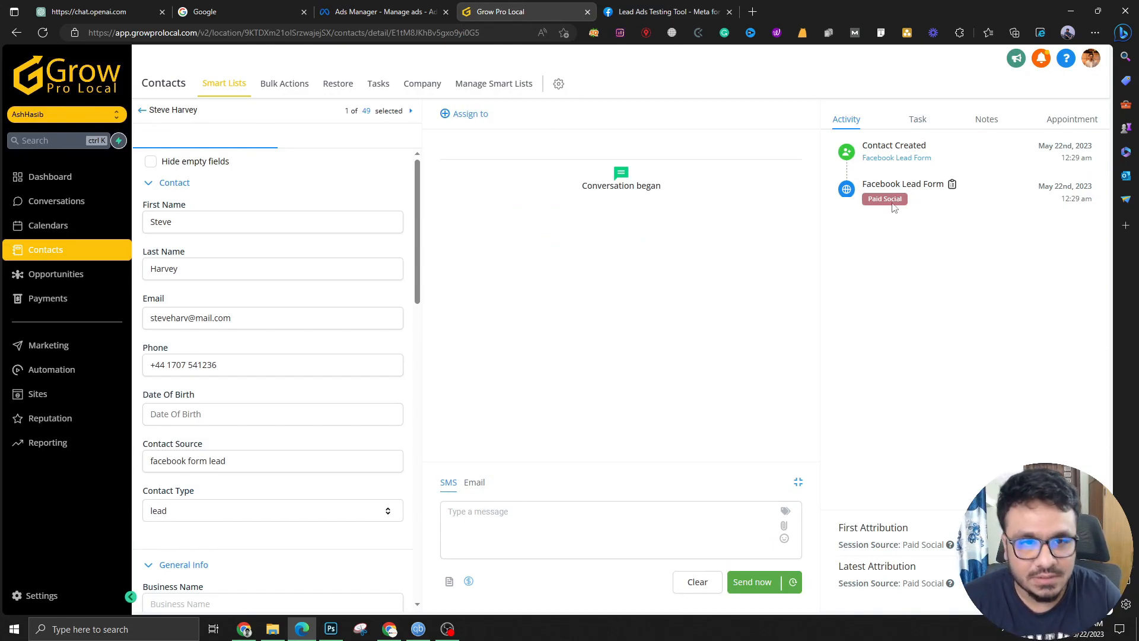
drag(868, 201, 906, 204)
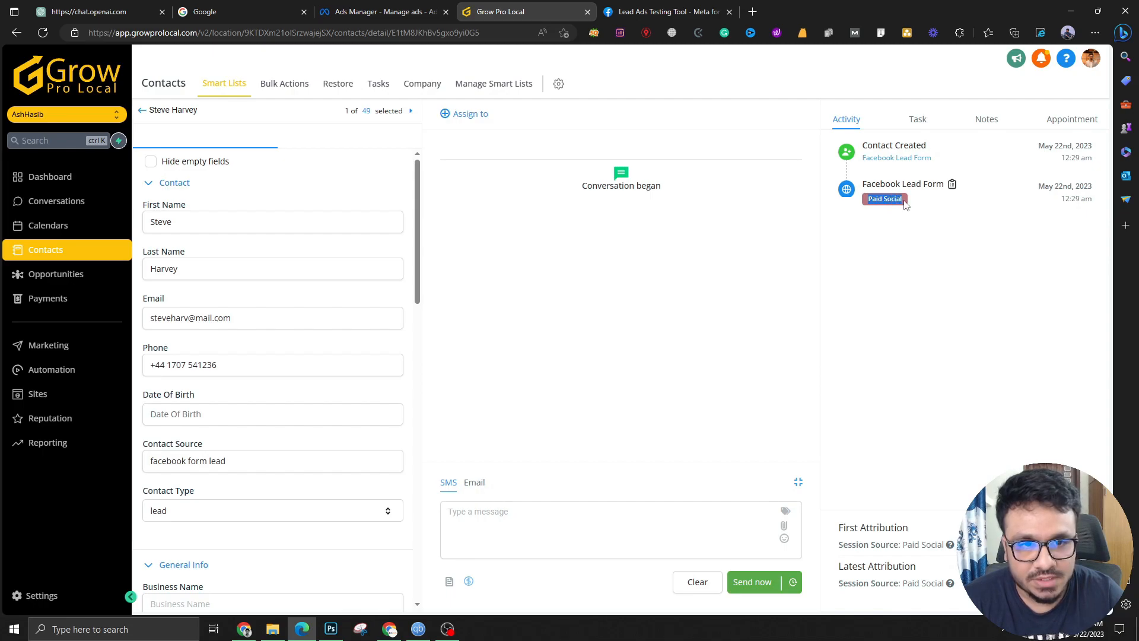
click(906, 204)
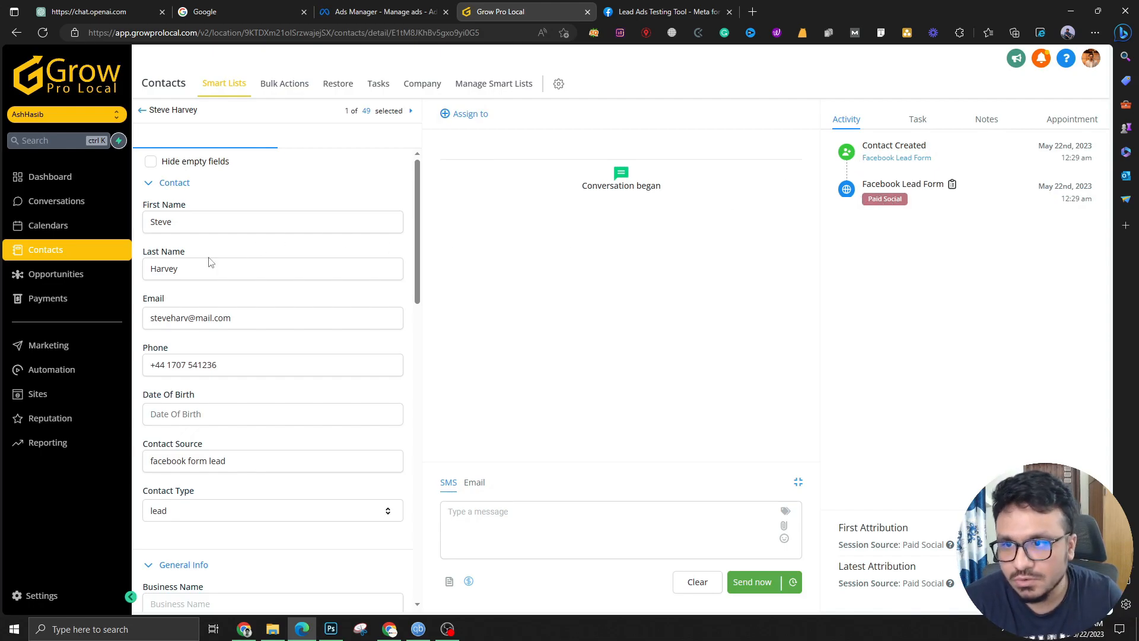
click(143, 110)
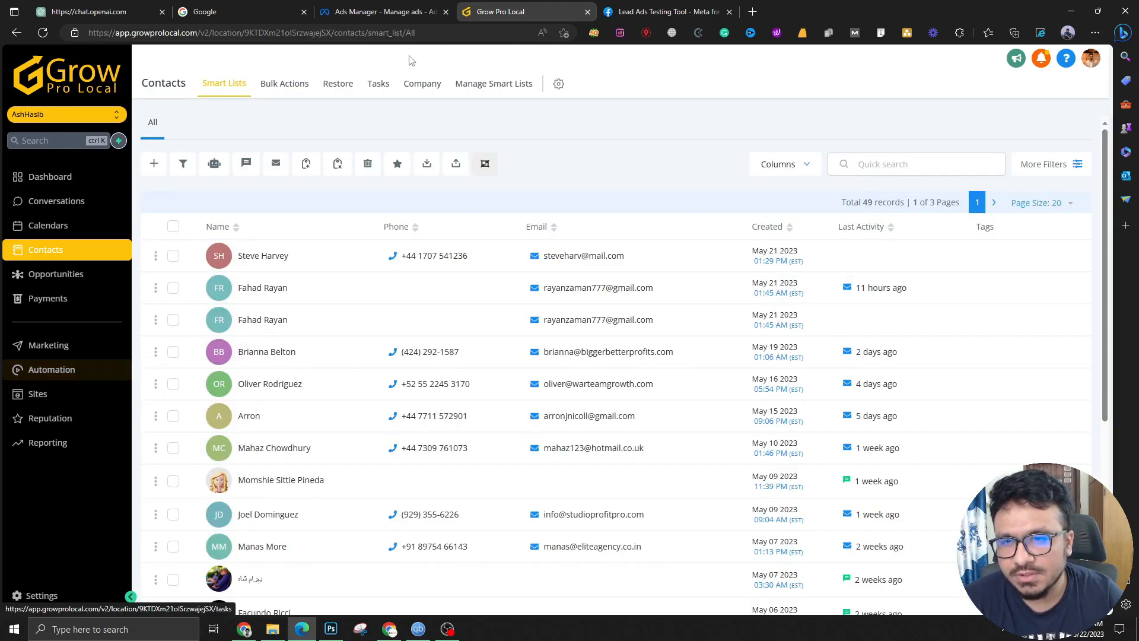
Create a new workflow from Automation > Workflows using the Start from scratch option
click(50, 365)
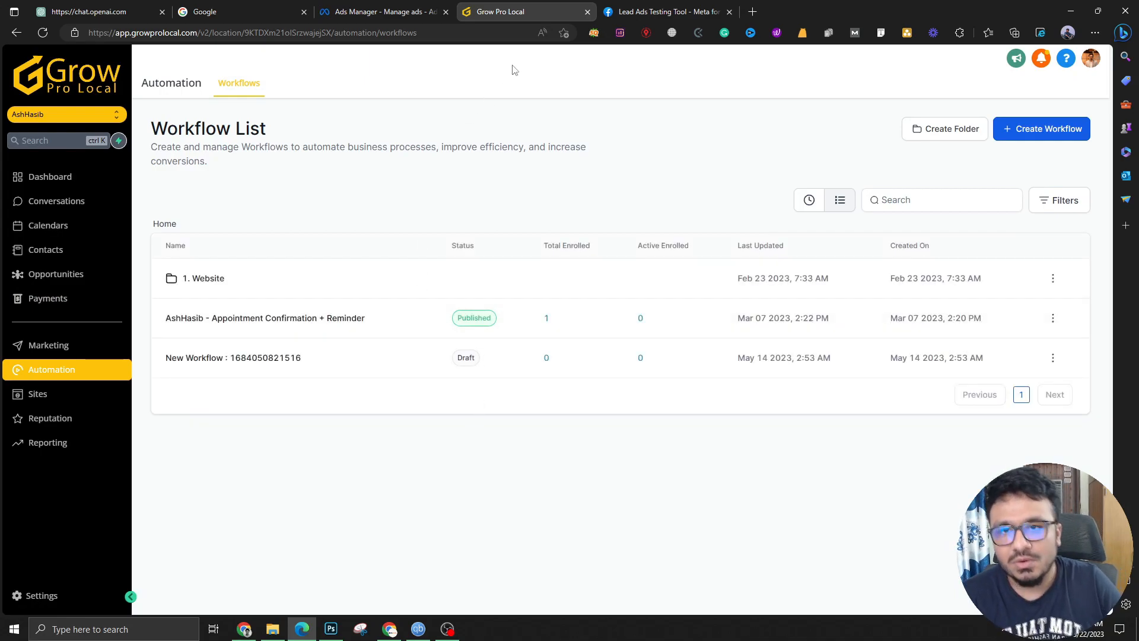
click(363, 12)
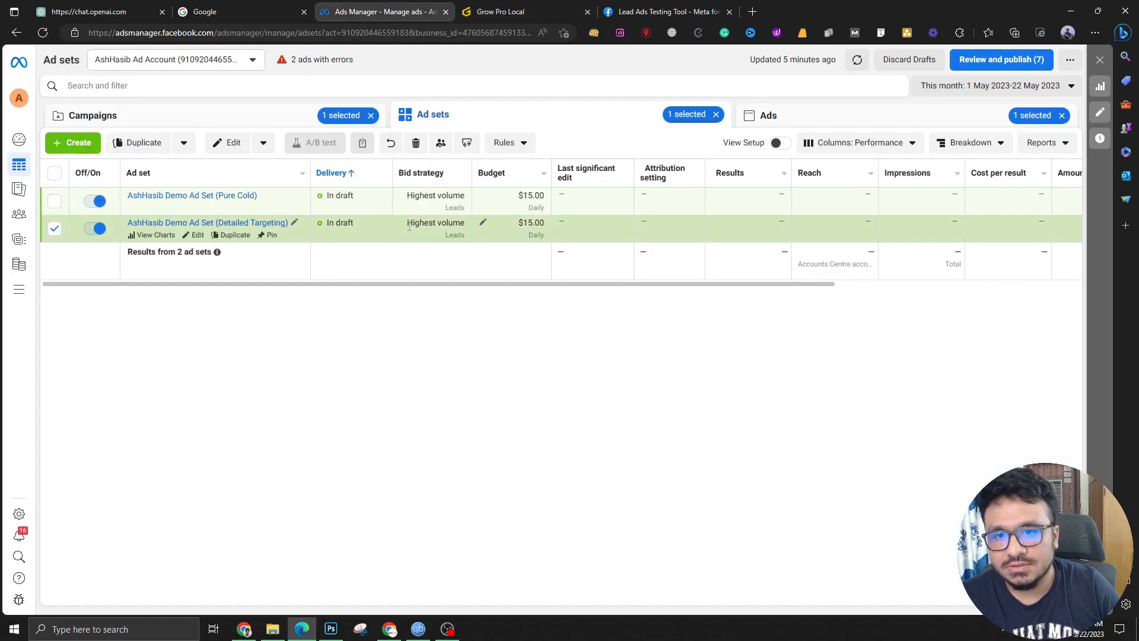
click(485, 7)
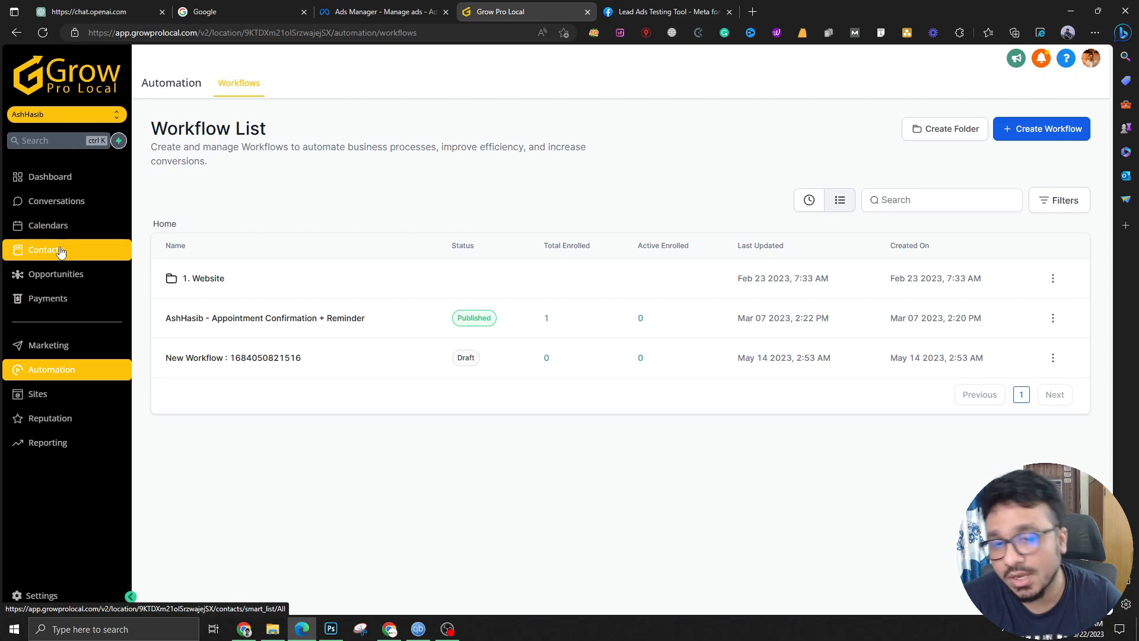
click(1054, 136)
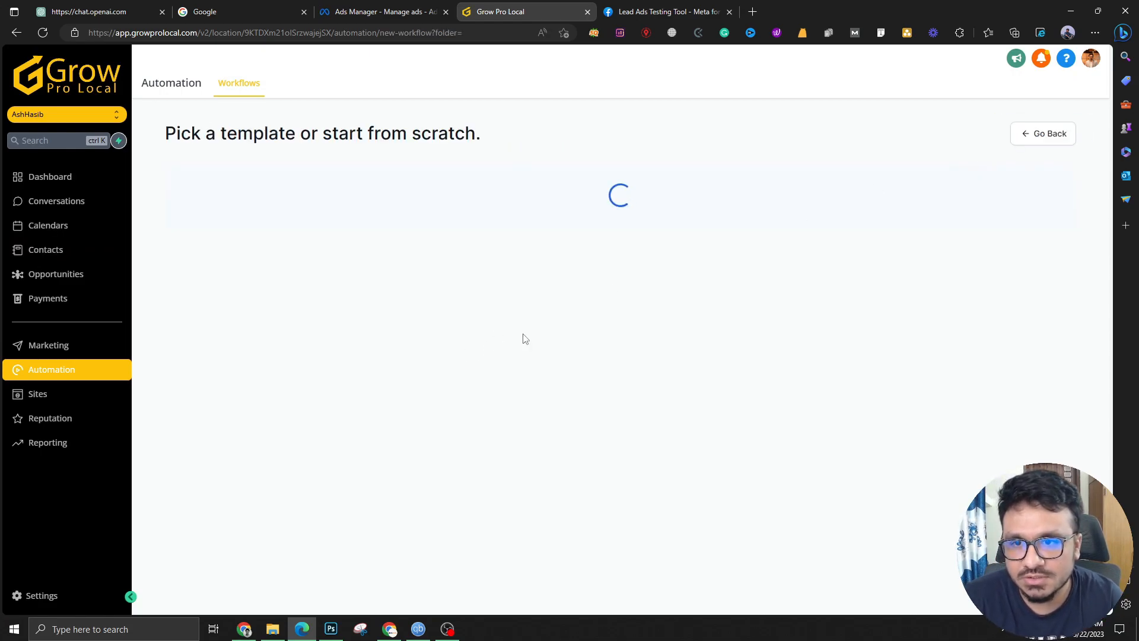
click(50, 177)
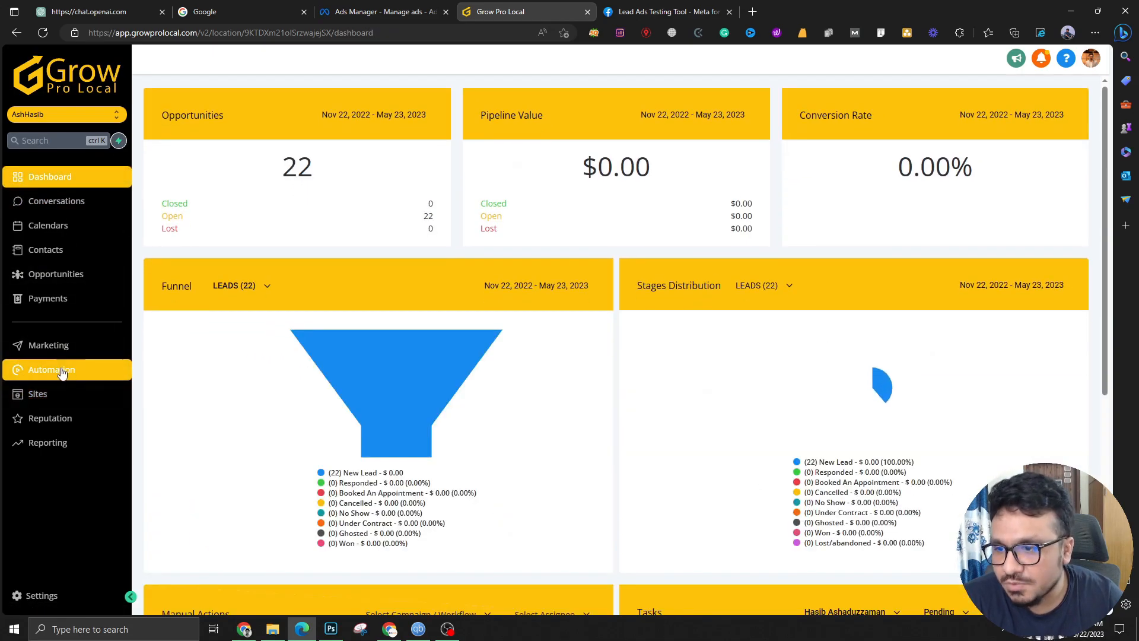
click(62, 371)
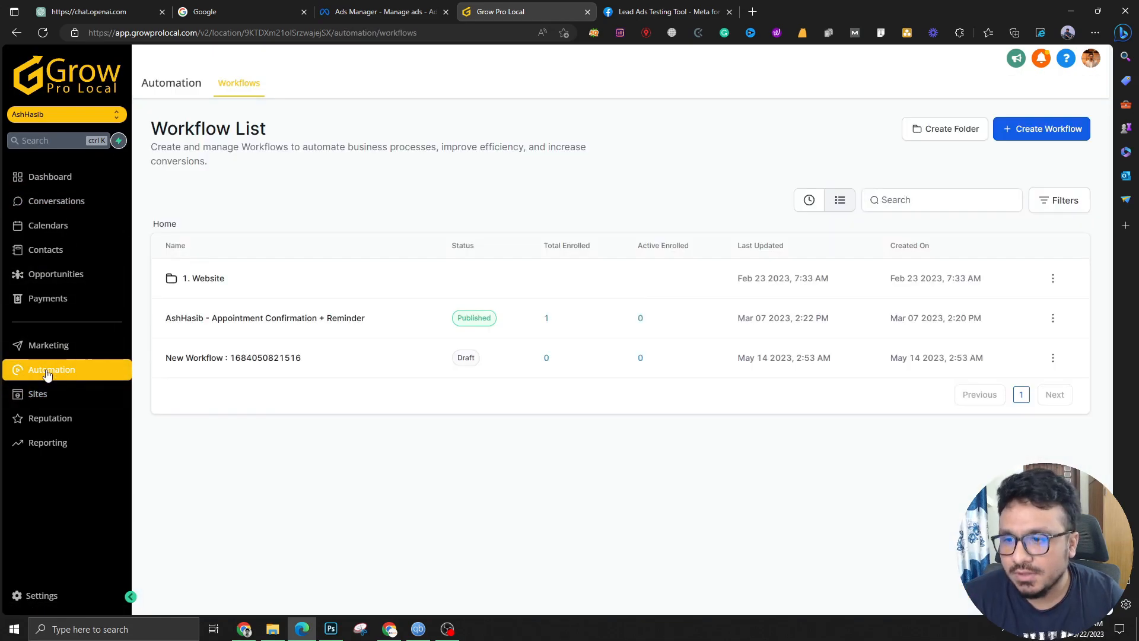
click(1015, 130)
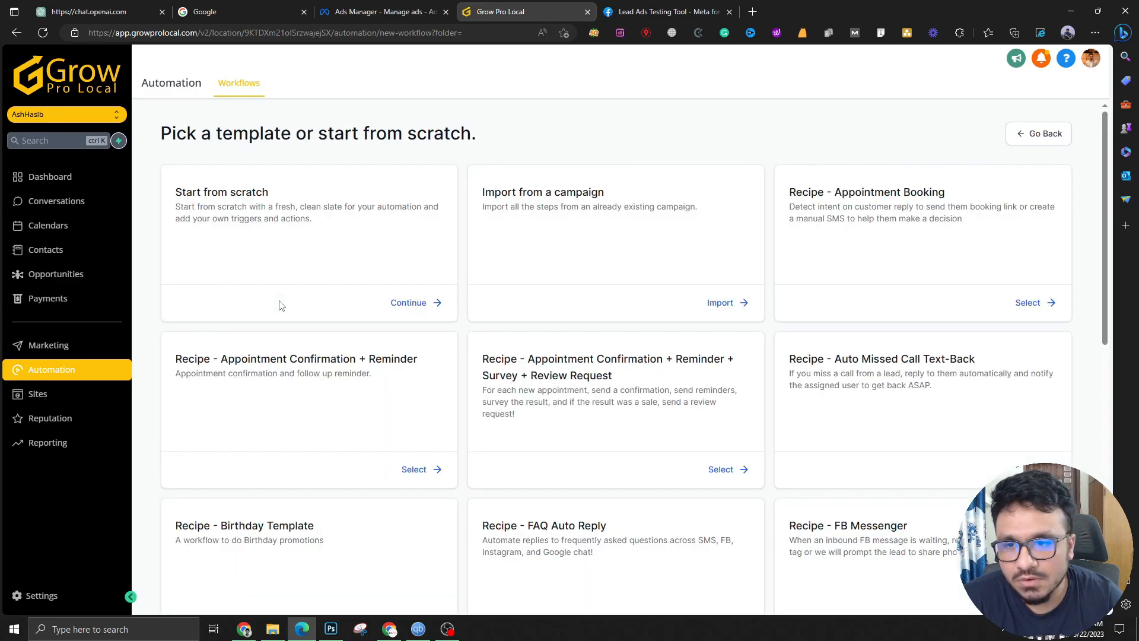
click(423, 304)
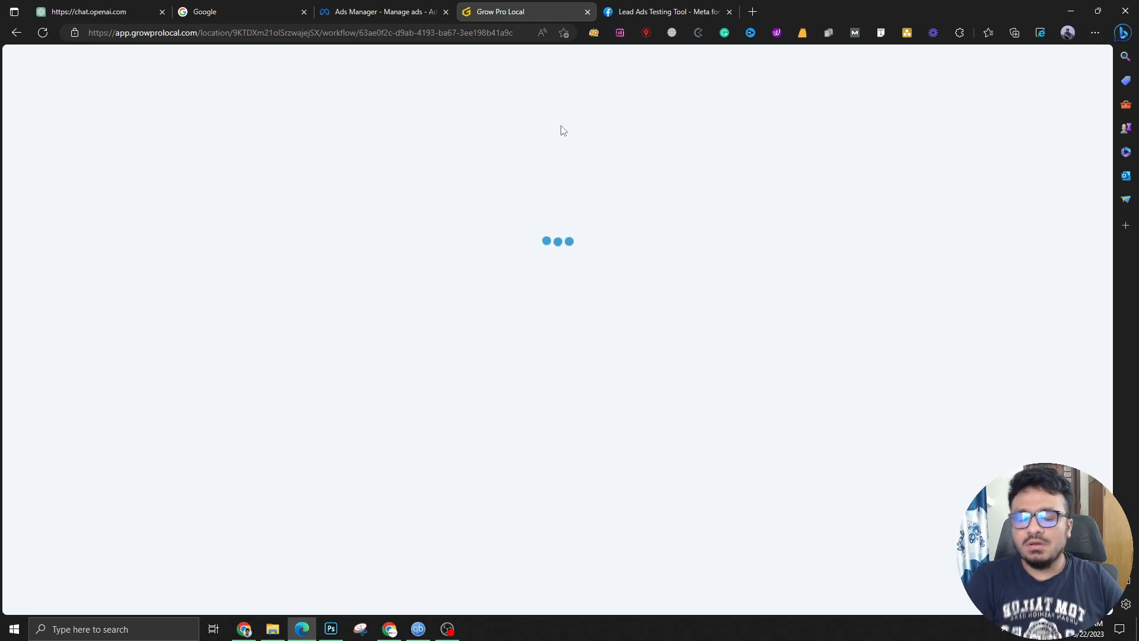
Rename the workflow to 'Facebook Lead Form 5/22 Automation'
click(568, 70)
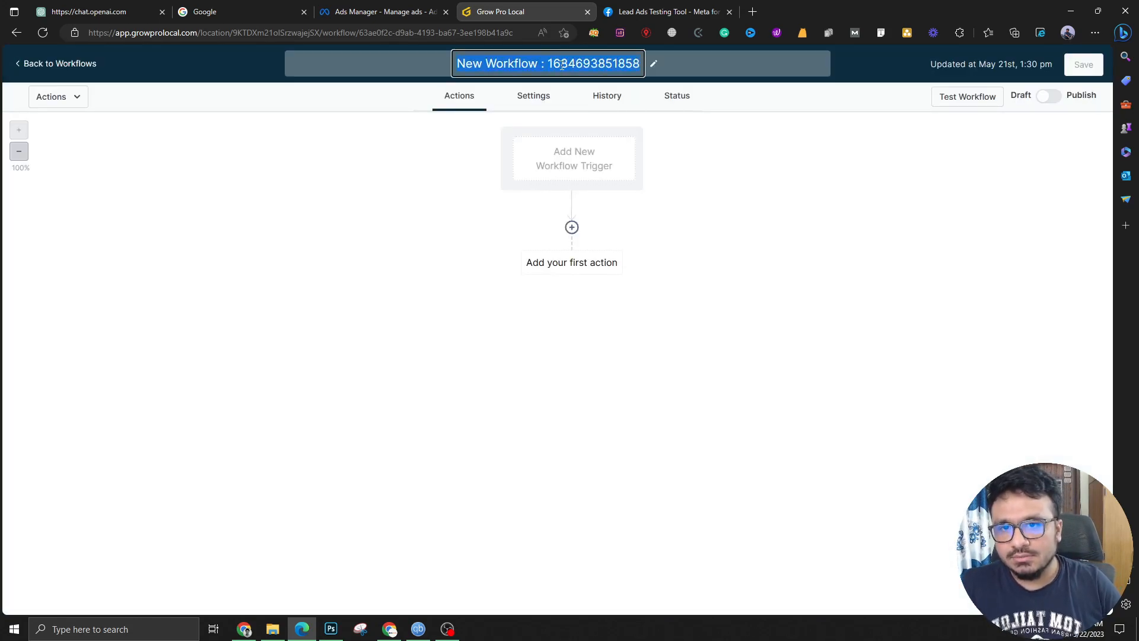
text(Faceb)
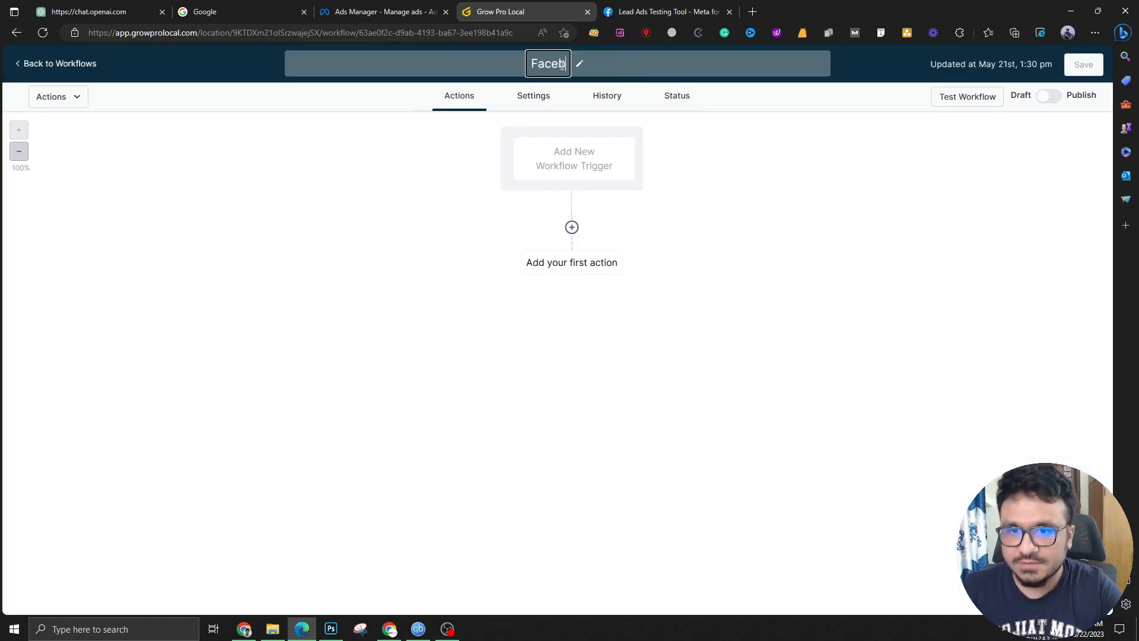
text(ook Lead Form )
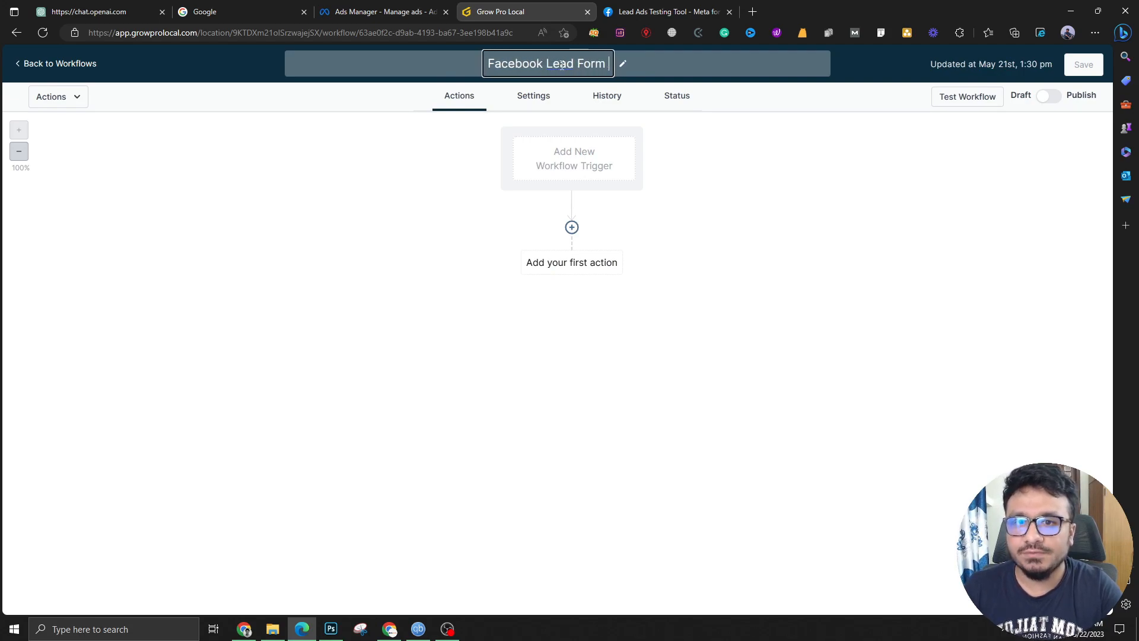
text(5/22)
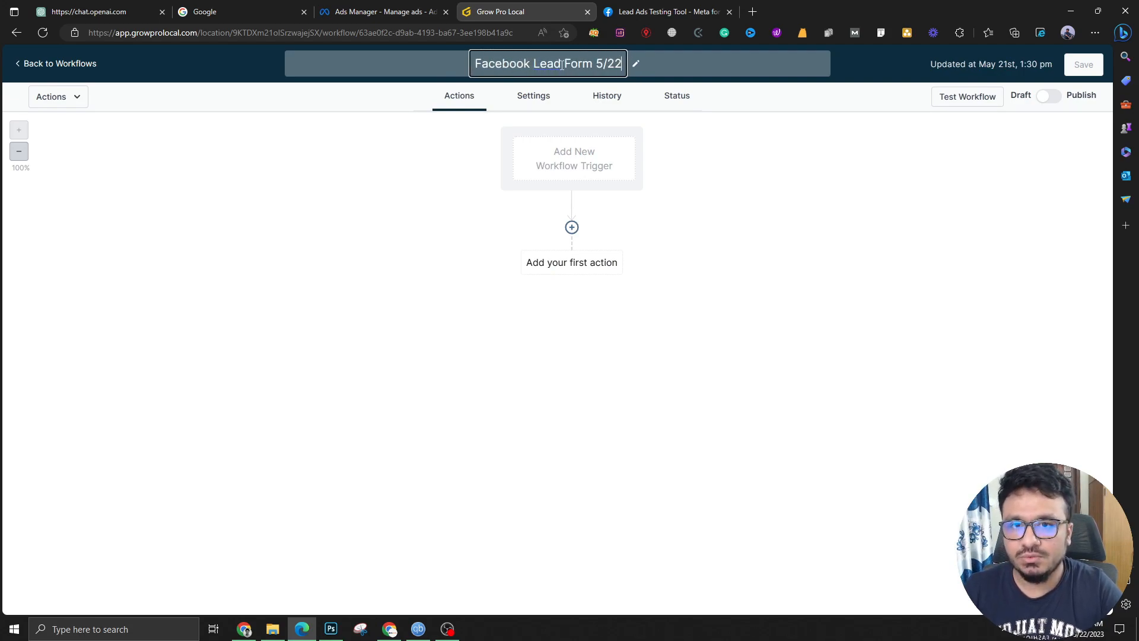
text( Auto)
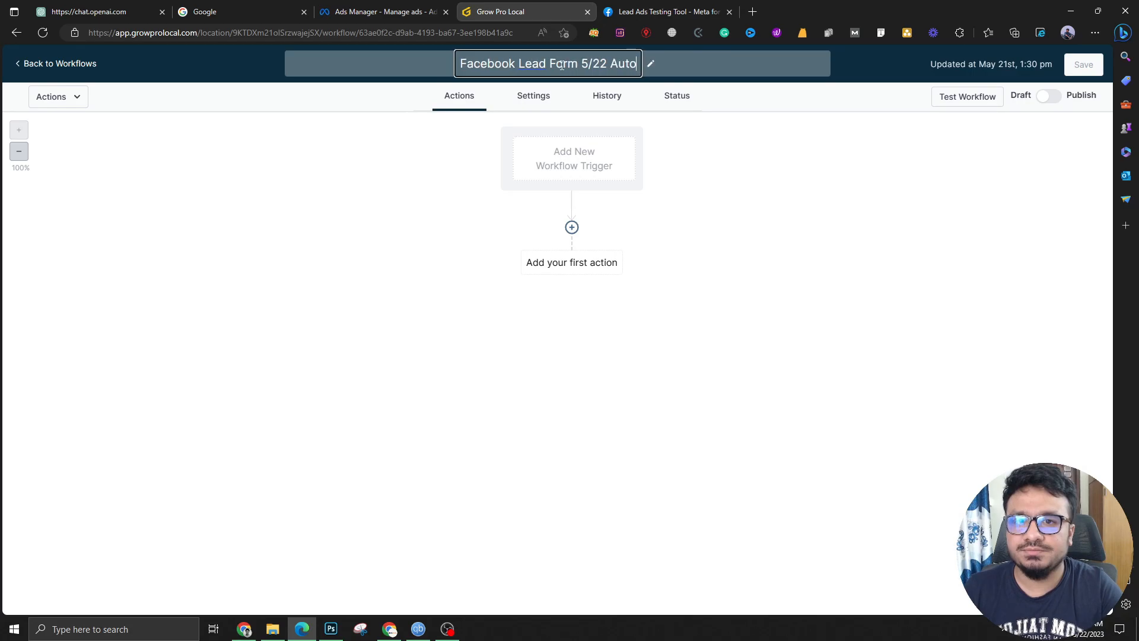
text(mation)
key(Return)
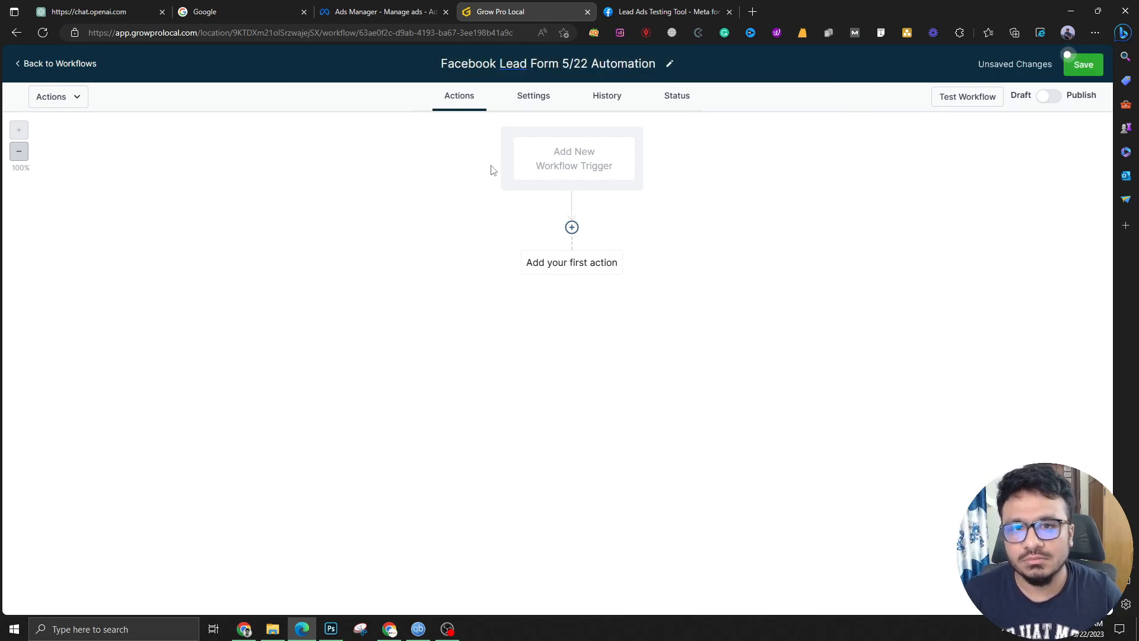
Add a Facebook Lead Form Submitted trigger filtered to form 'Lead Form 5/22' and save it
click(546, 155)
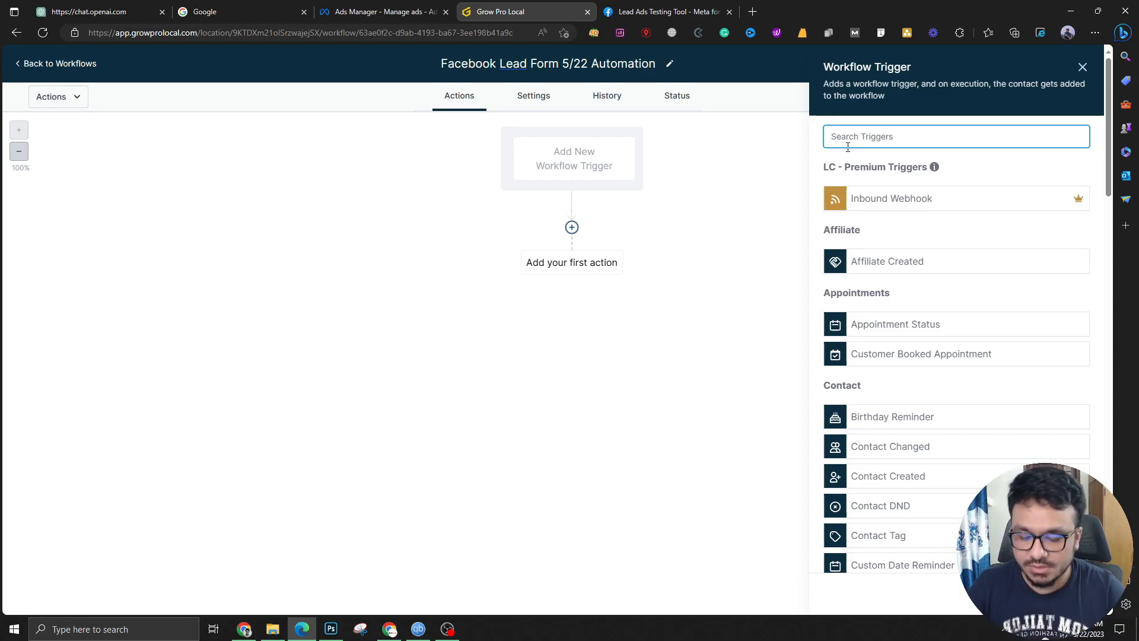
text(face)
click(896, 199)
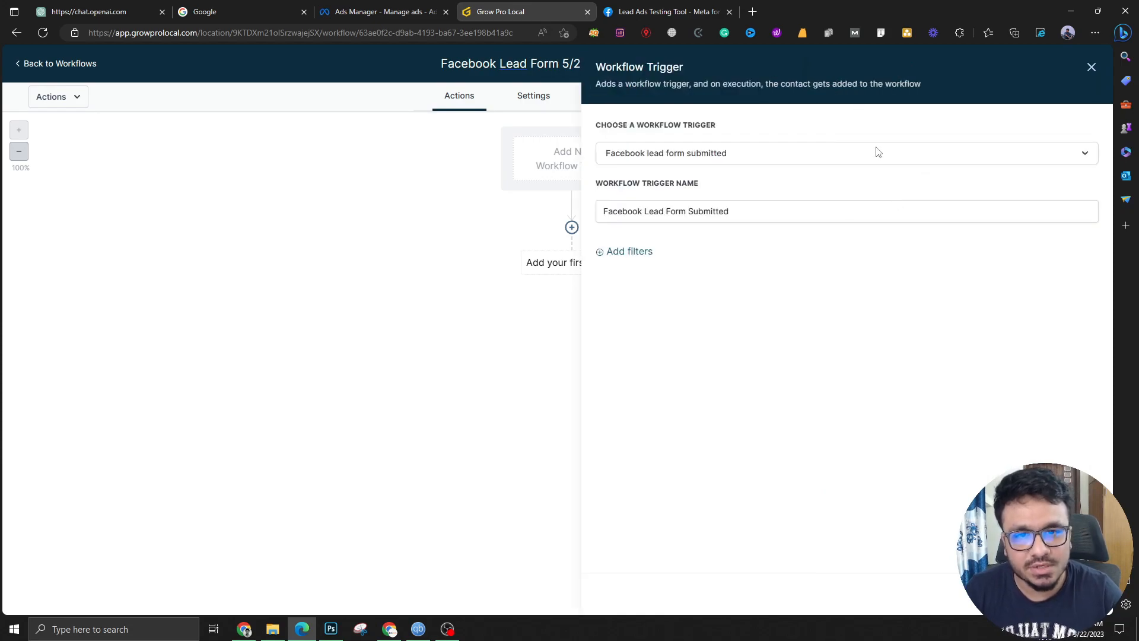
click(641, 258)
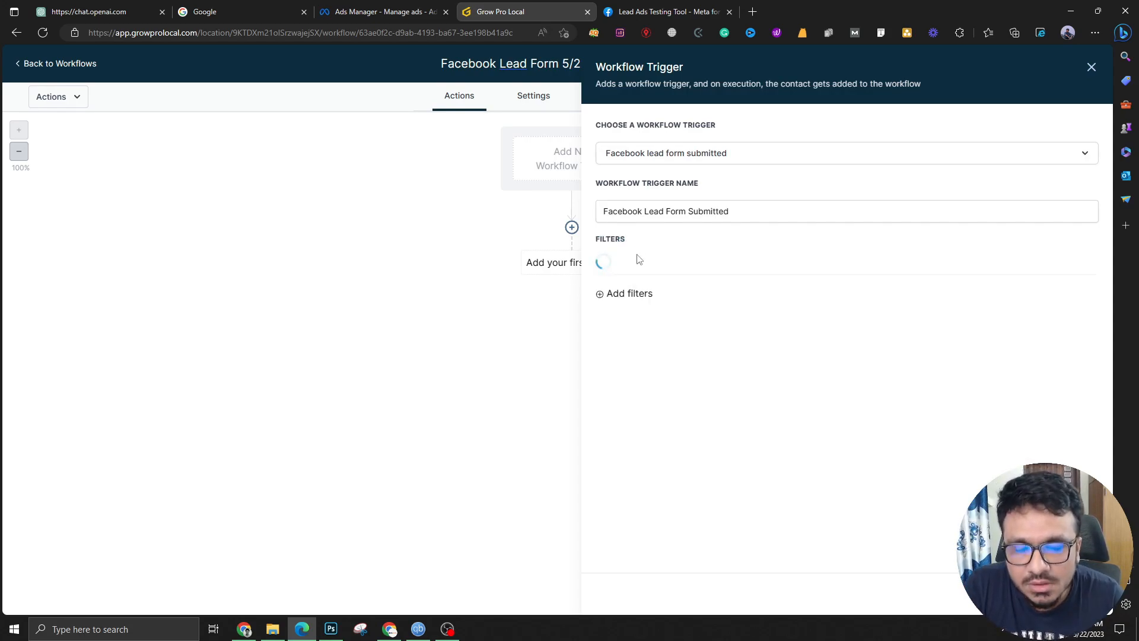
click(640, 264)
click(647, 347)
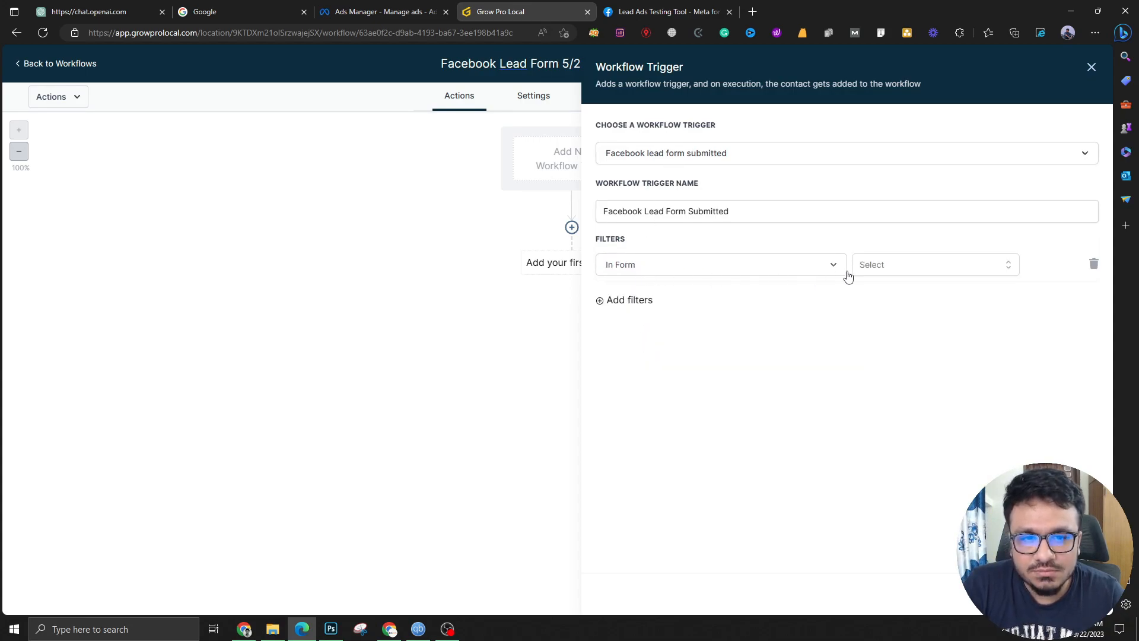
click(908, 265)
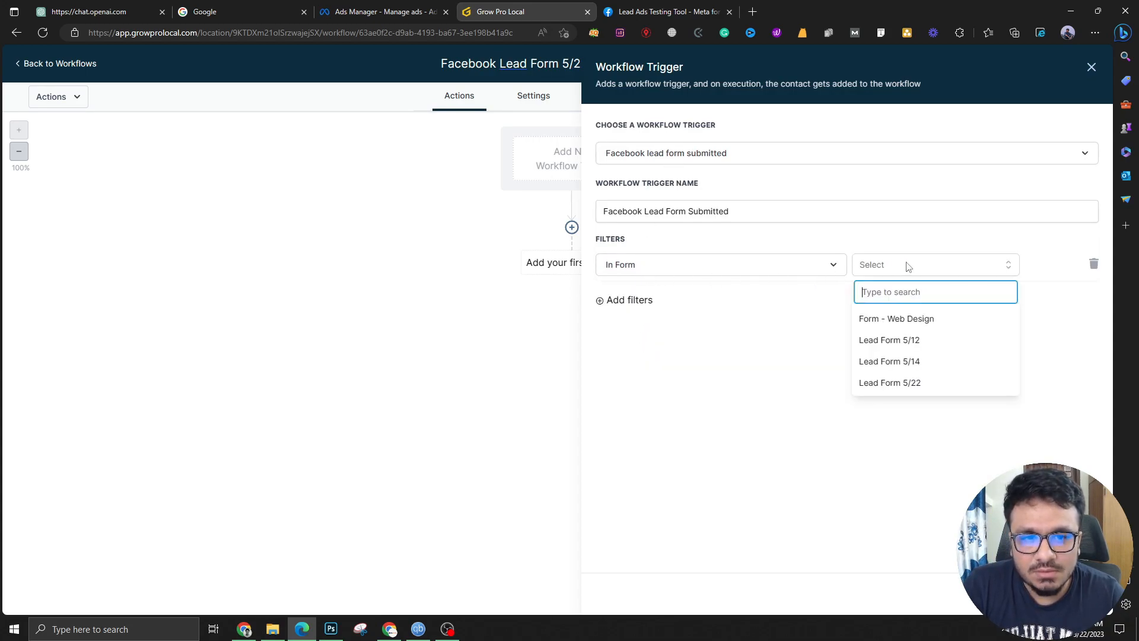
click(893, 382)
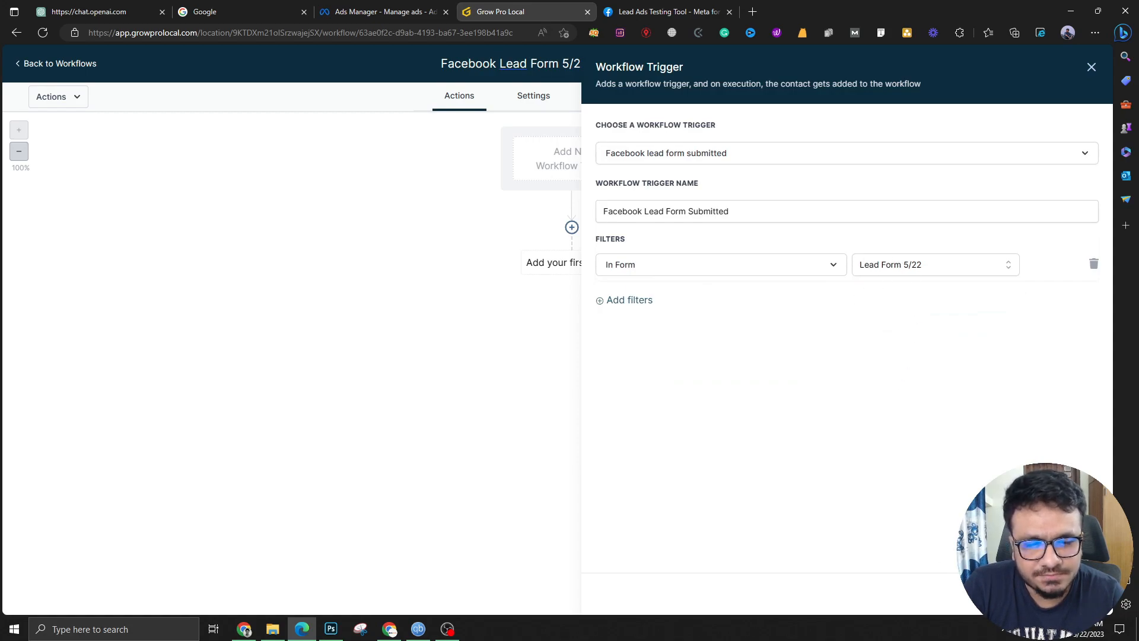
click(1063, 593)
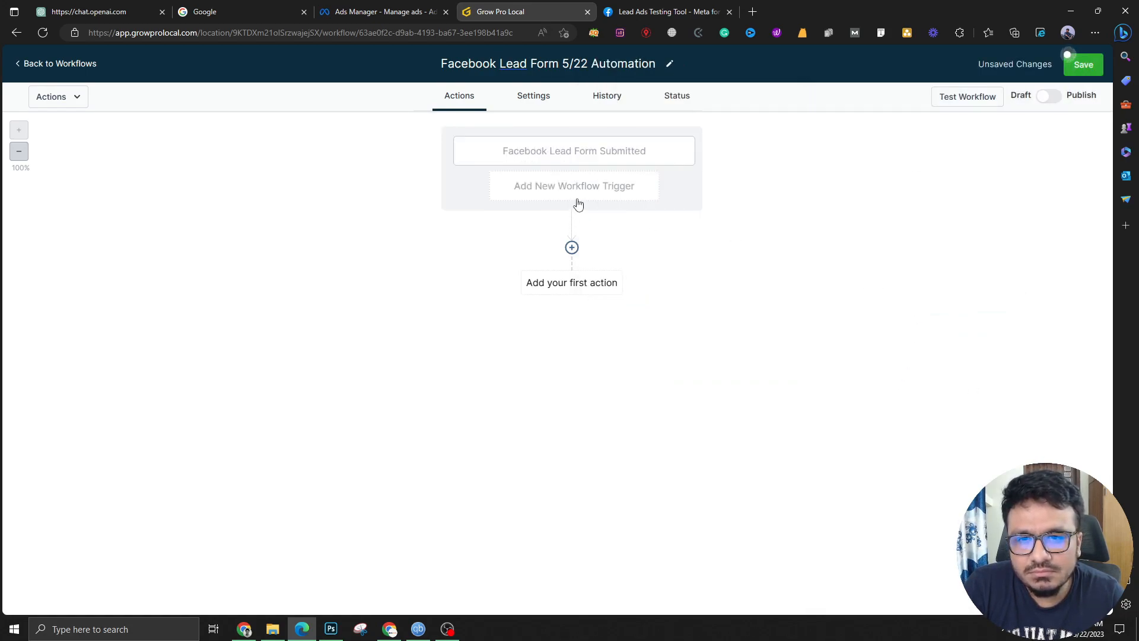
Add an Email action after the trigger and fill in the sender name and sender email
click(571, 248)
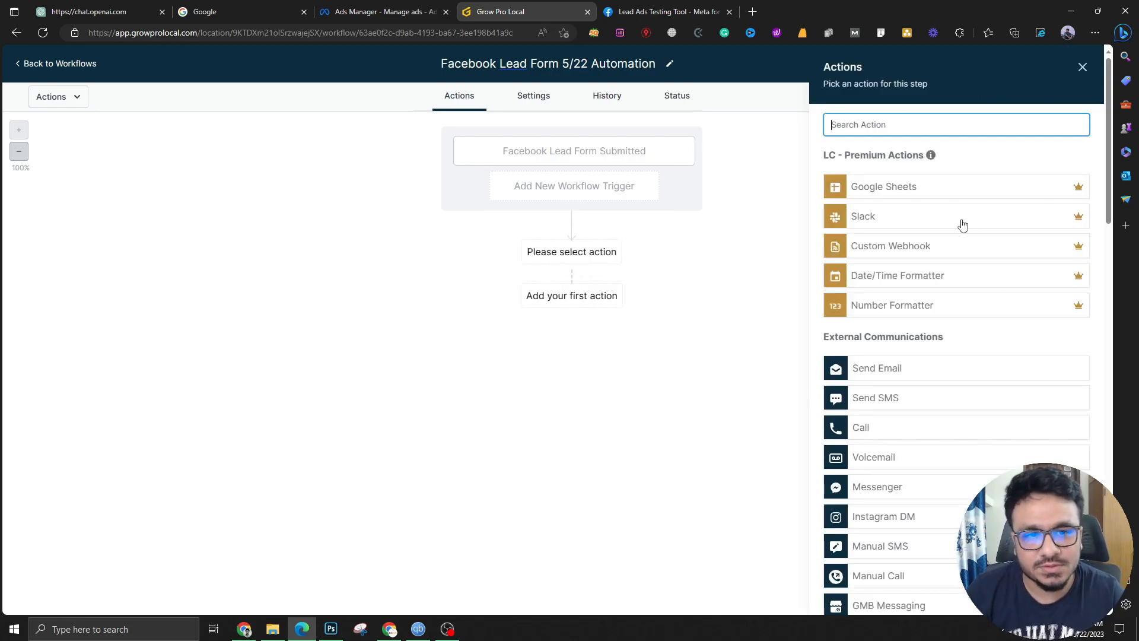
click(906, 372)
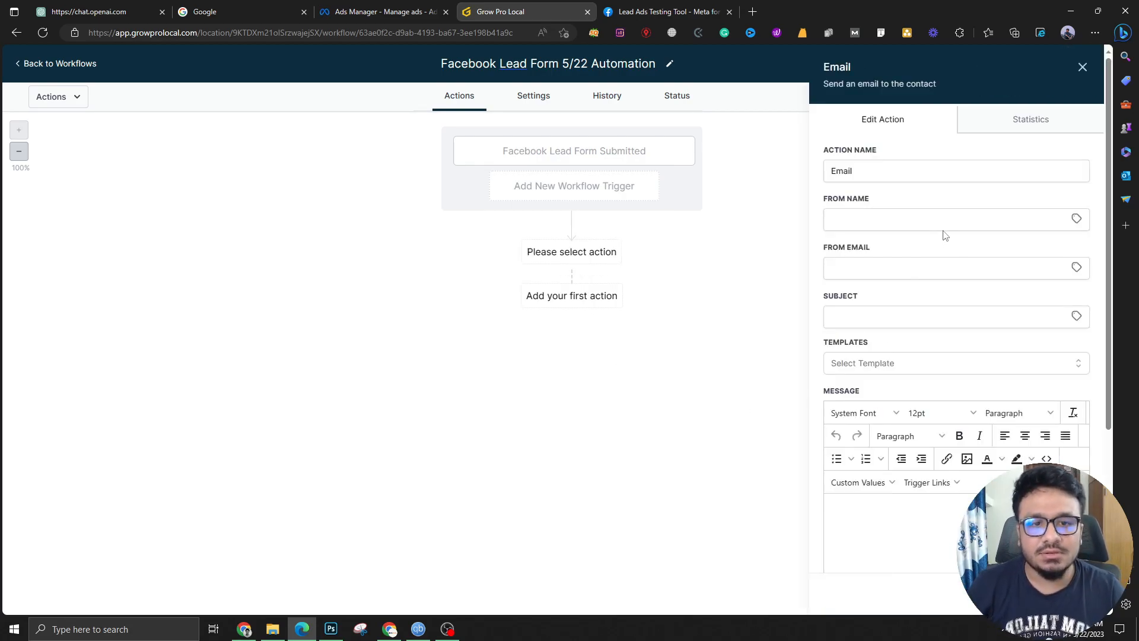
click(928, 222)
text(AshHas)
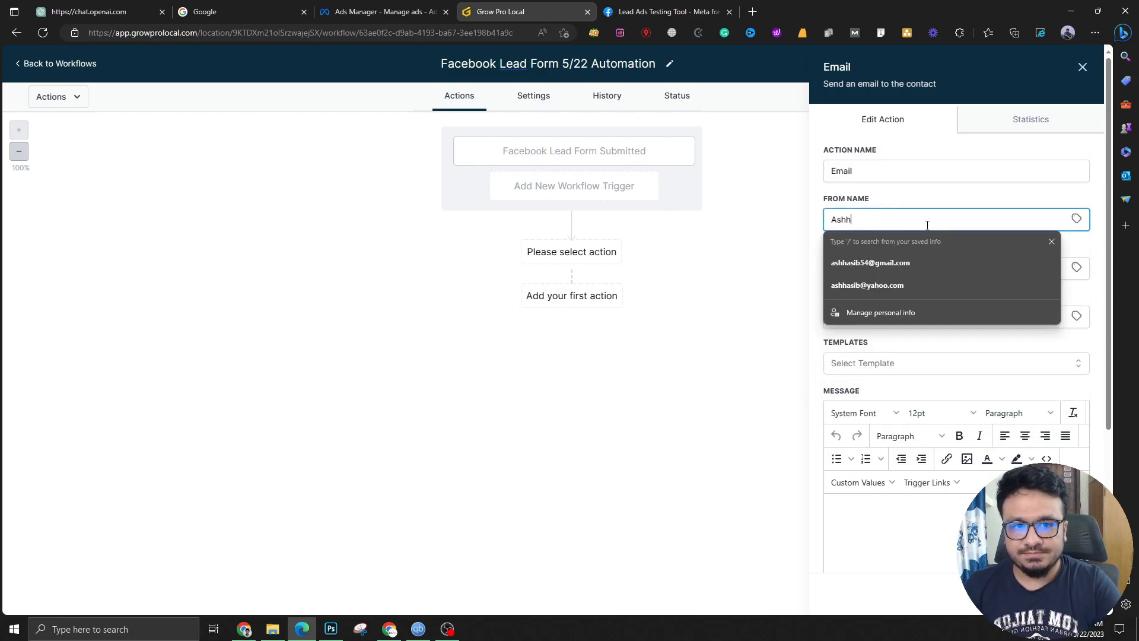
text(ib)
key(Tab)
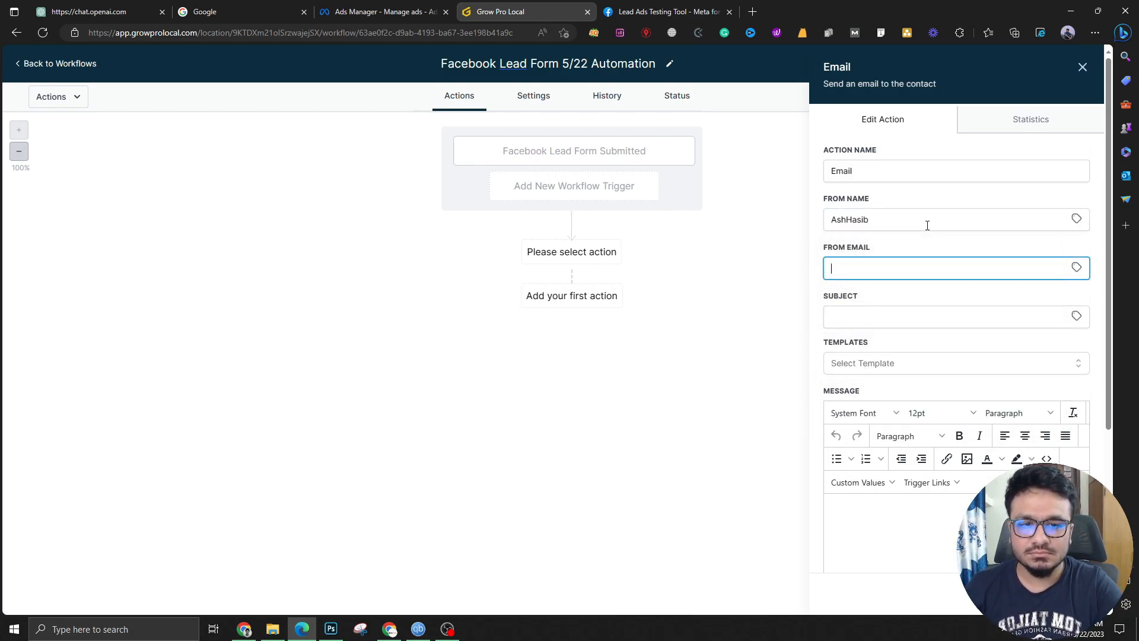
key(Tab)
click(927, 266)
key(Tab)
Set the email subject to the saved 'Thank you for your interest'
click(915, 314)
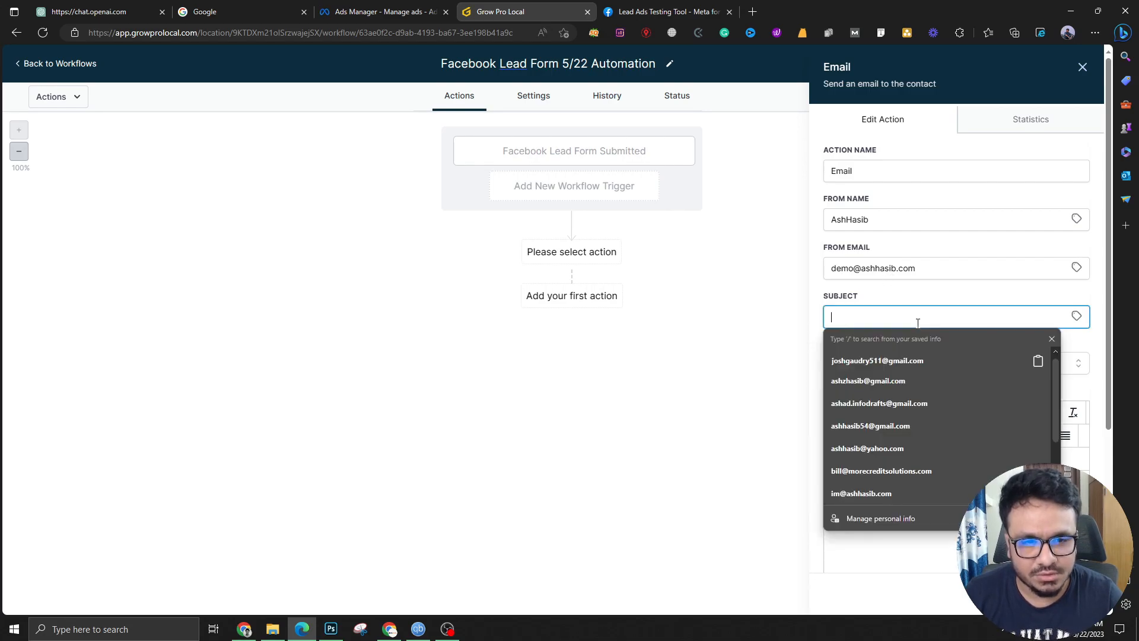
click(886, 297)
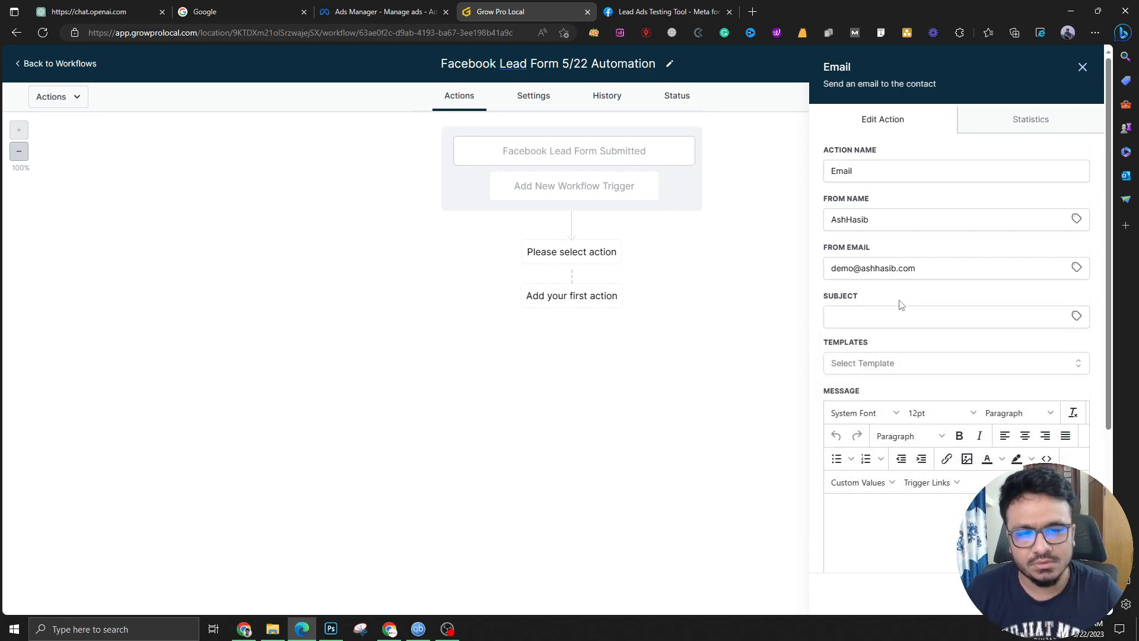
click(892, 315)
text(Thank you)
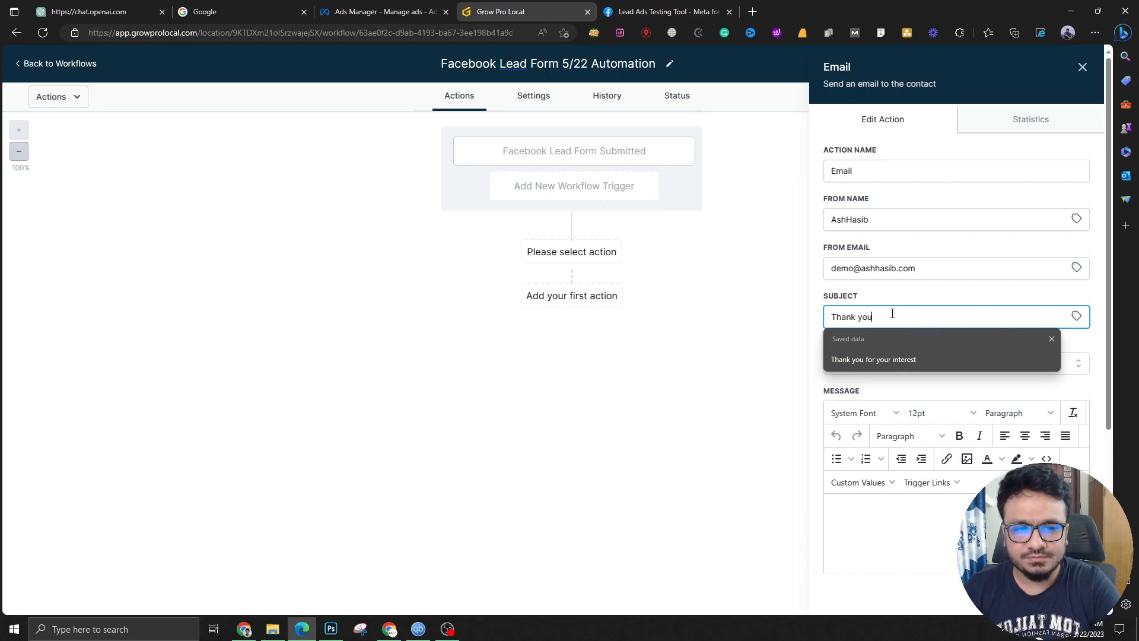
click(914, 362)
scroll(899, 409, down, 3)
Write the body greeting the contact by first name and thanking them for their interest, then save
click(899, 411)
text(Hi)
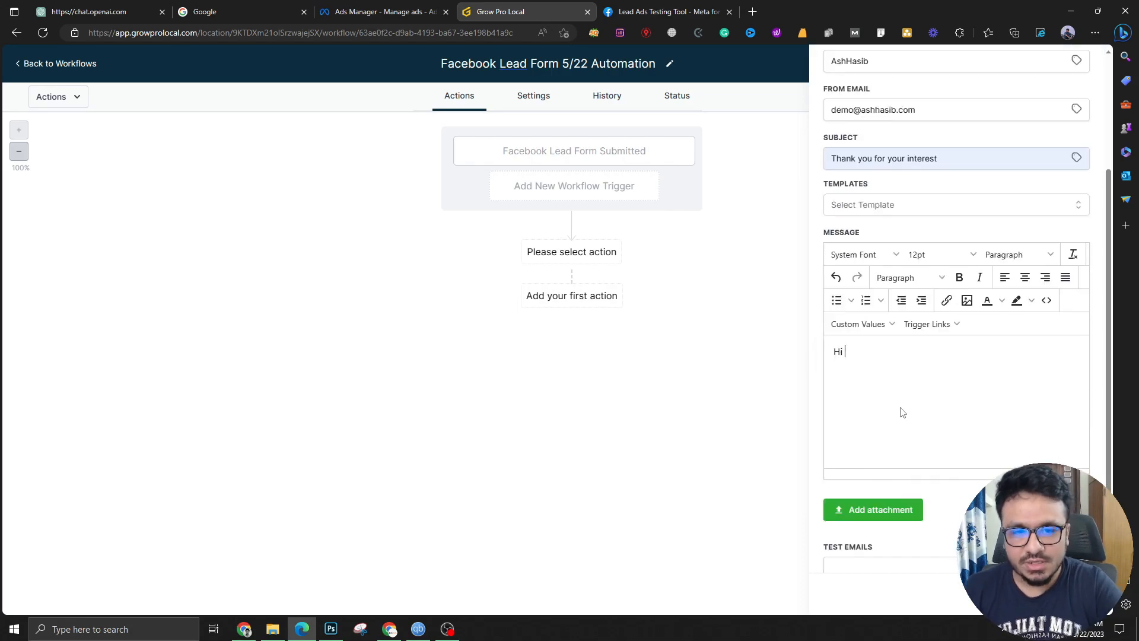
click(860, 324)
mouse_move(857, 350)
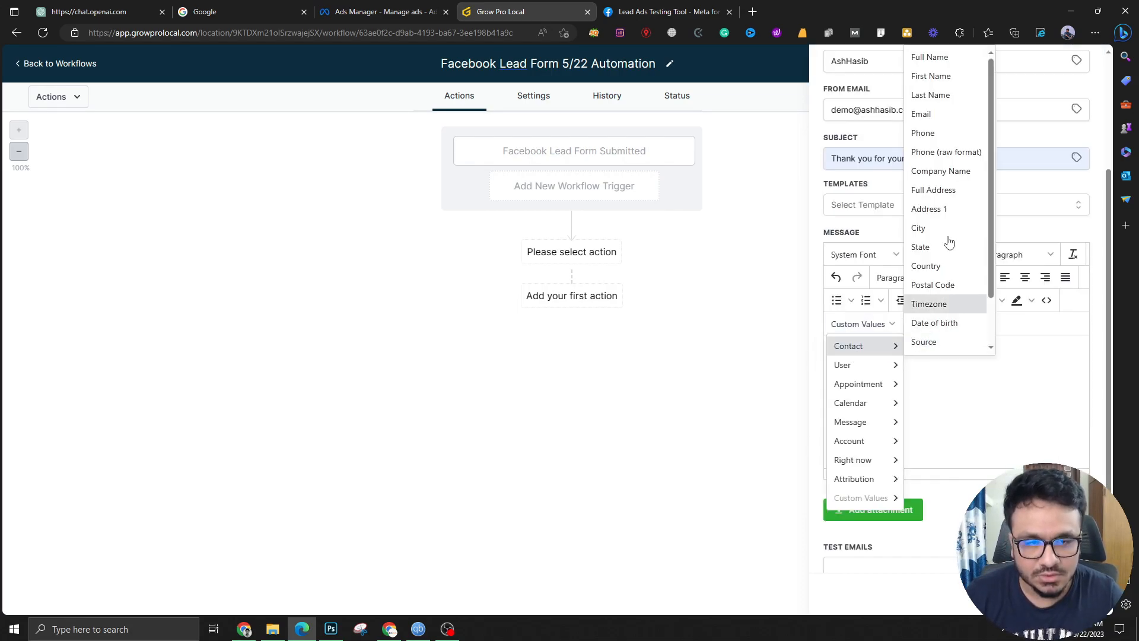
click(944, 76)
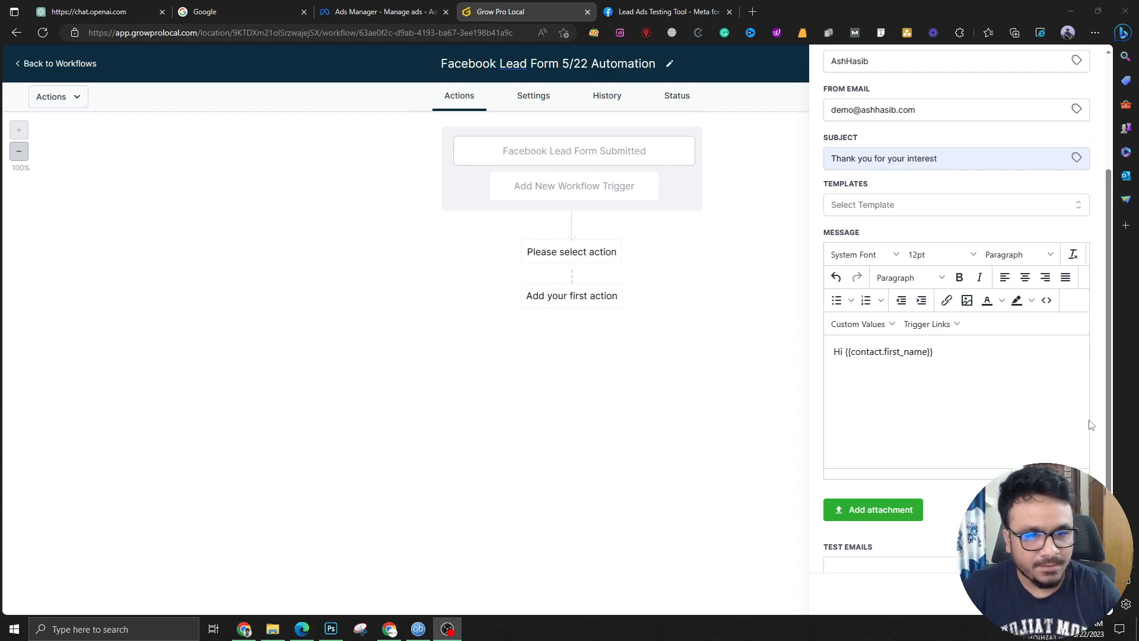
key(Return)
text(Thank )
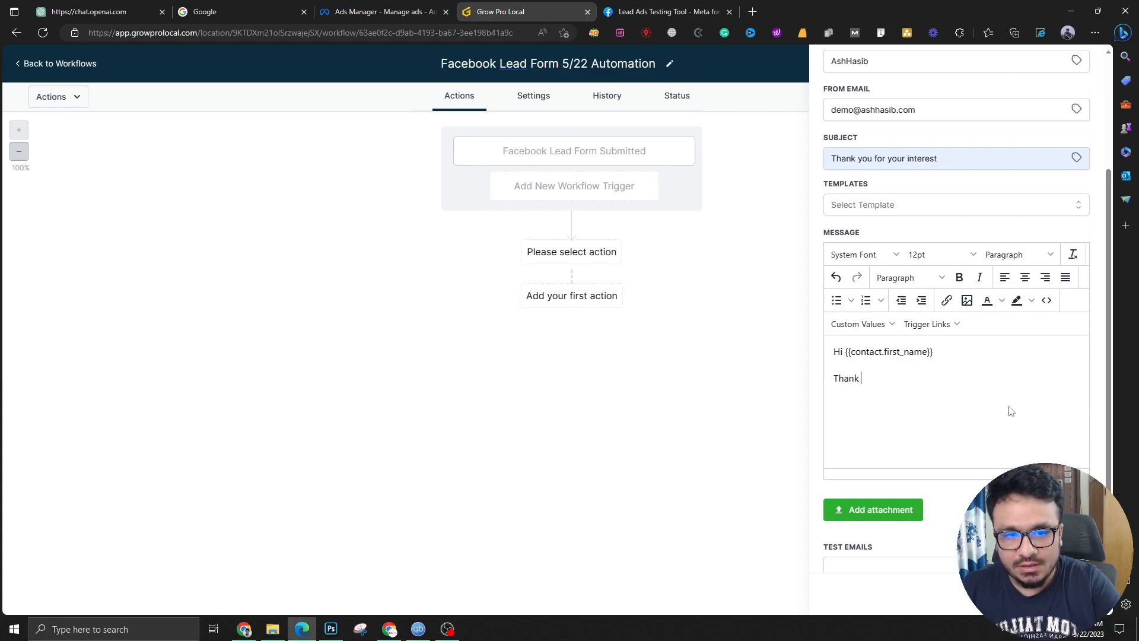
text(you for showing interest)
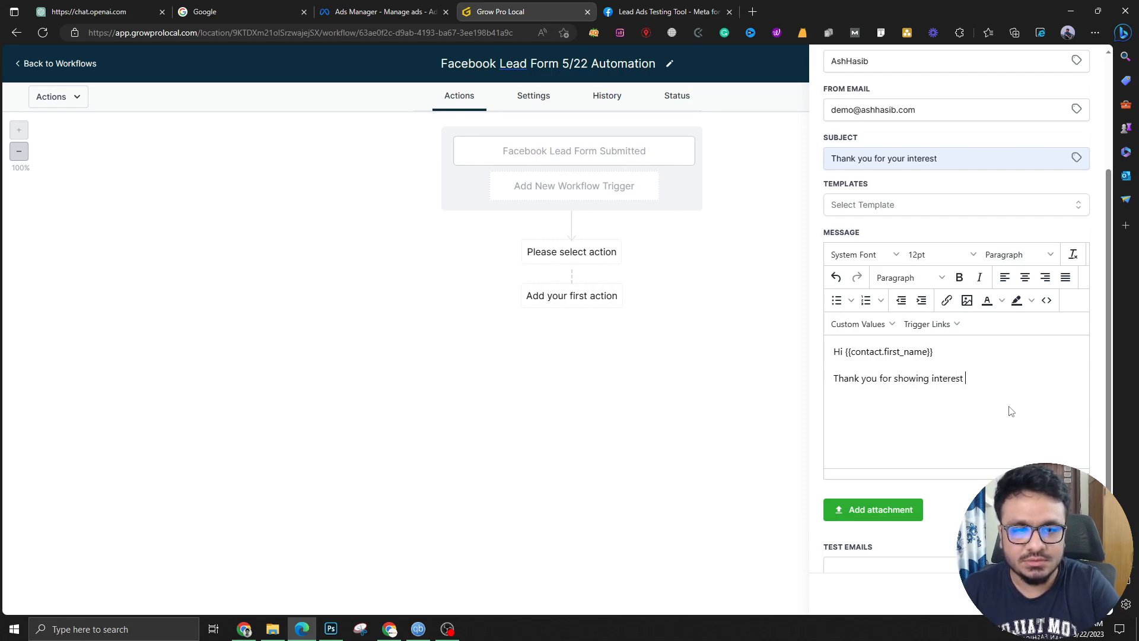
text( in myu)
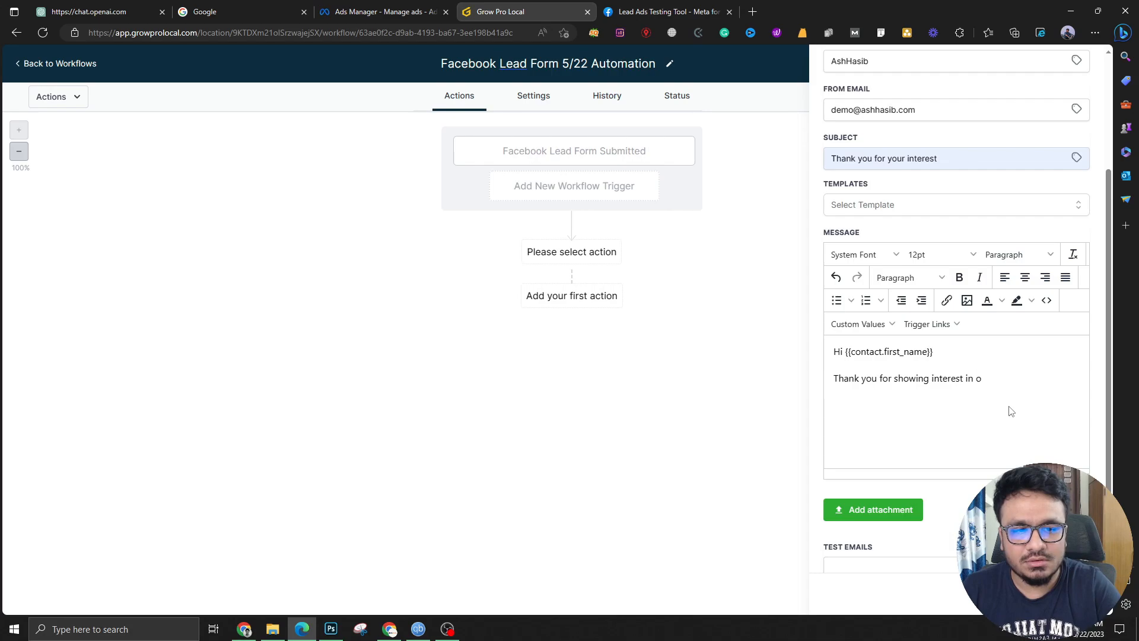
text( ser)
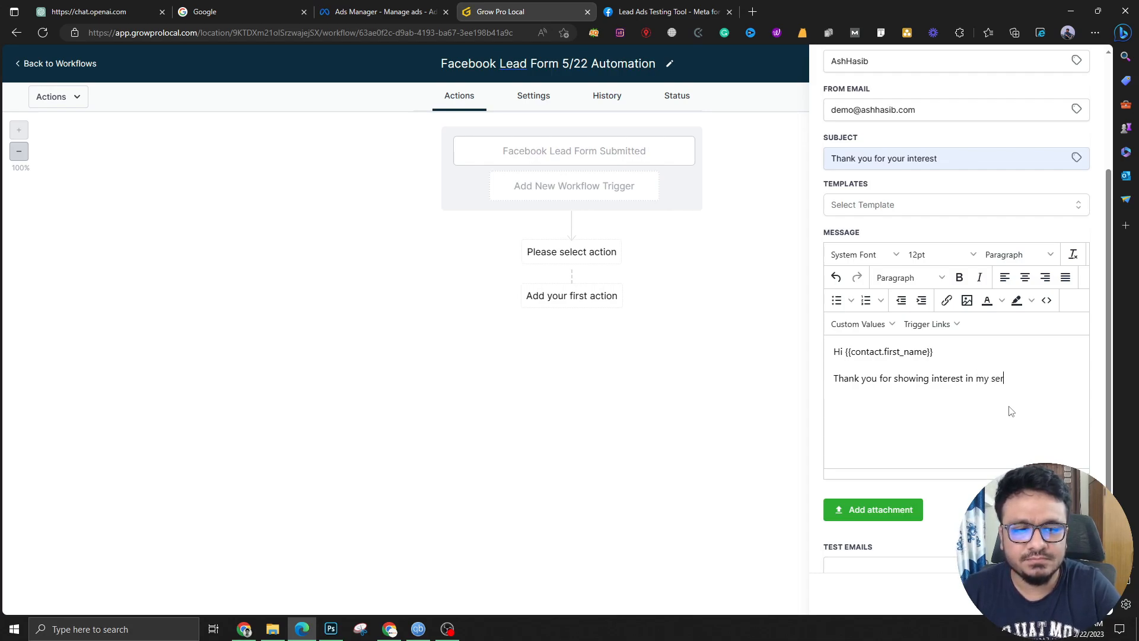
text(vices. I will be in touch with you short)
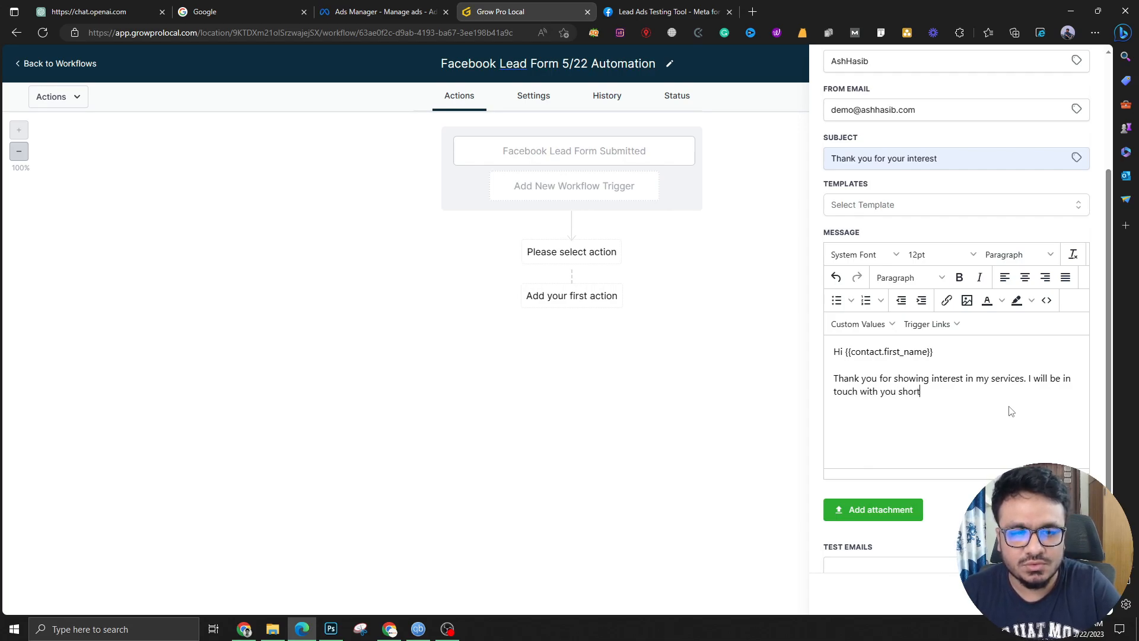
text(But in the mea)
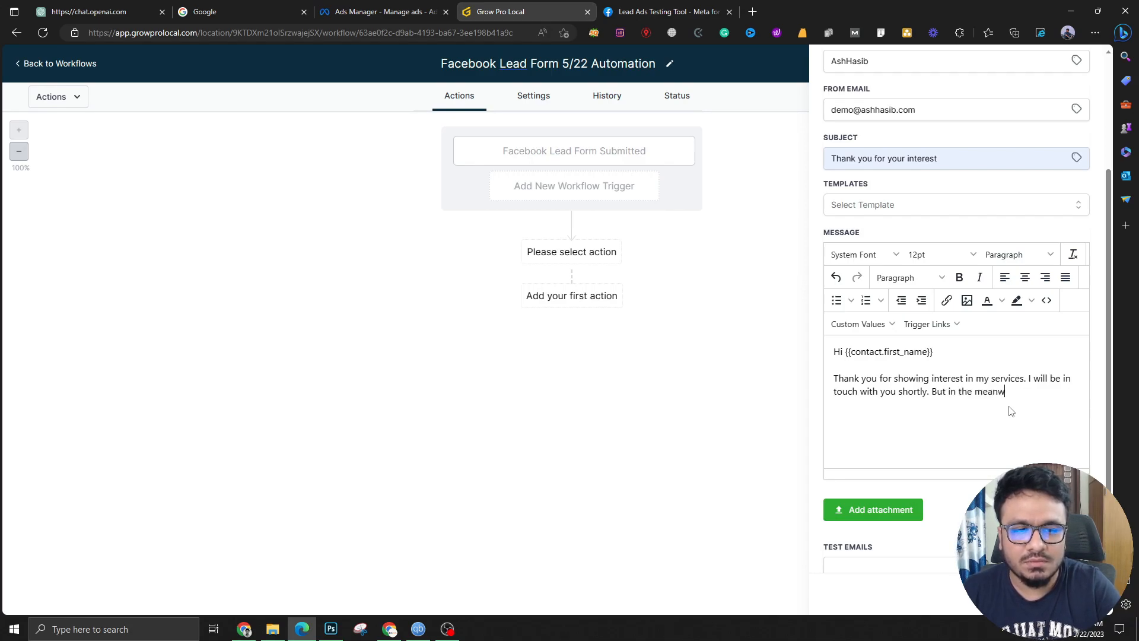
text(ntime, )
text(I want you to check ou)
text(t the following:)
key(Return)
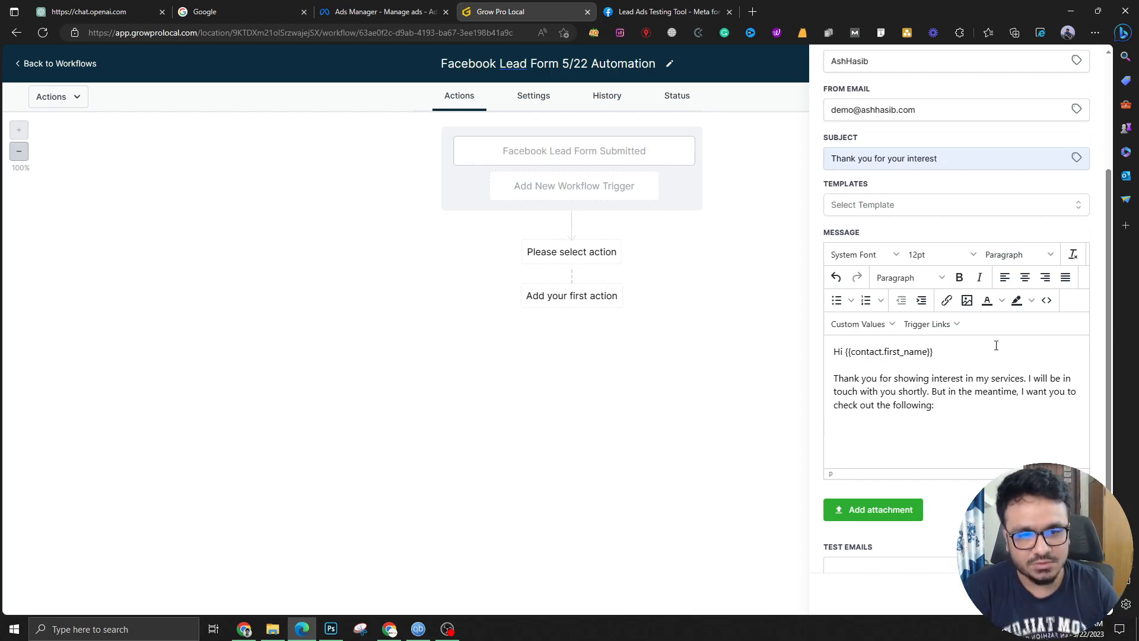
scroll(872, 341, down, 1)
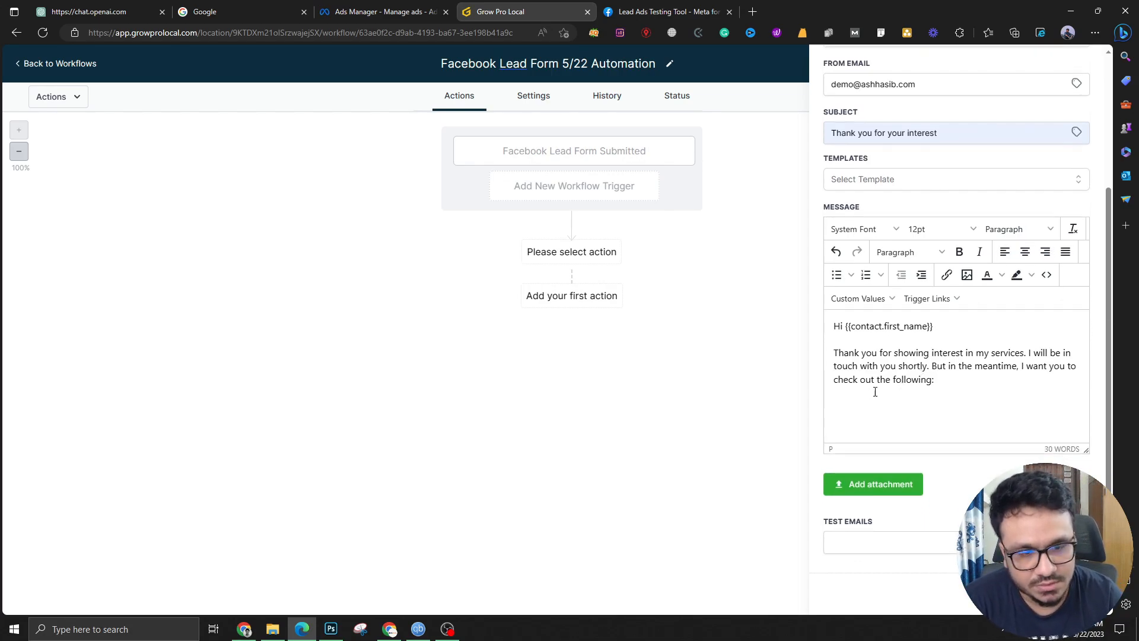
scroll(949, 308, up, 3)
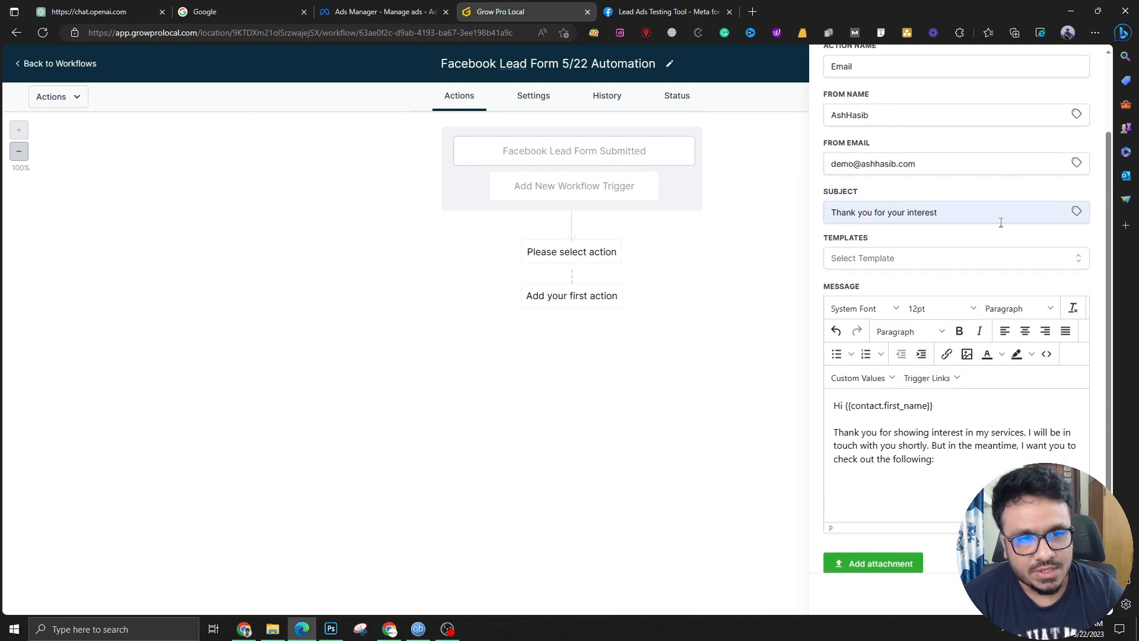
scroll(999, 287, down, 3)
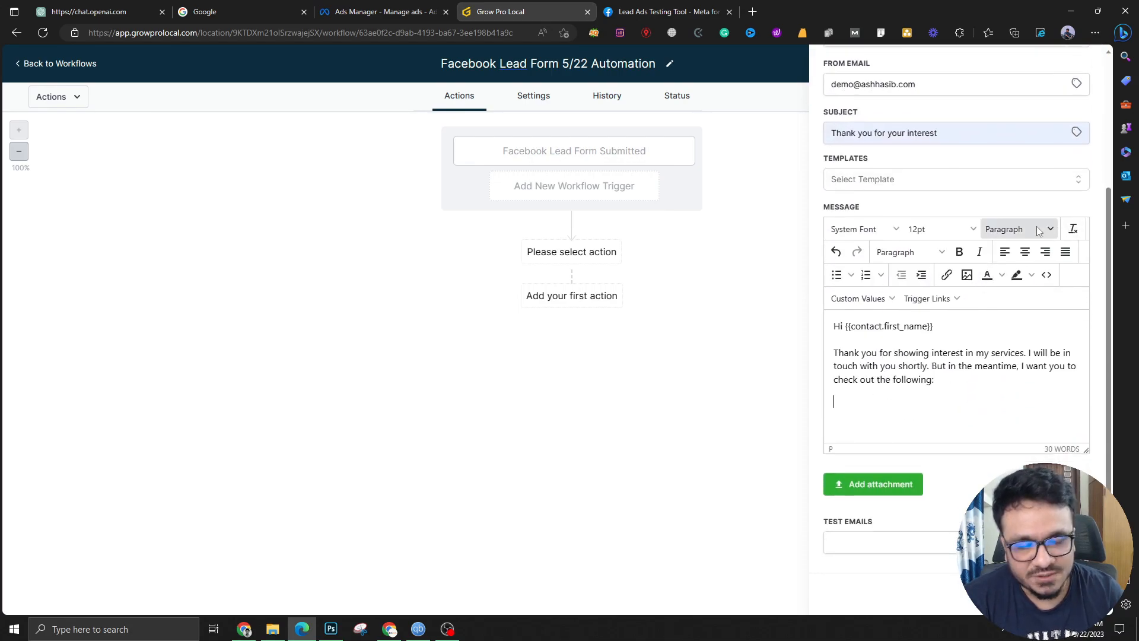
scroll(1019, 229, up, 3)
click(1058, 594)
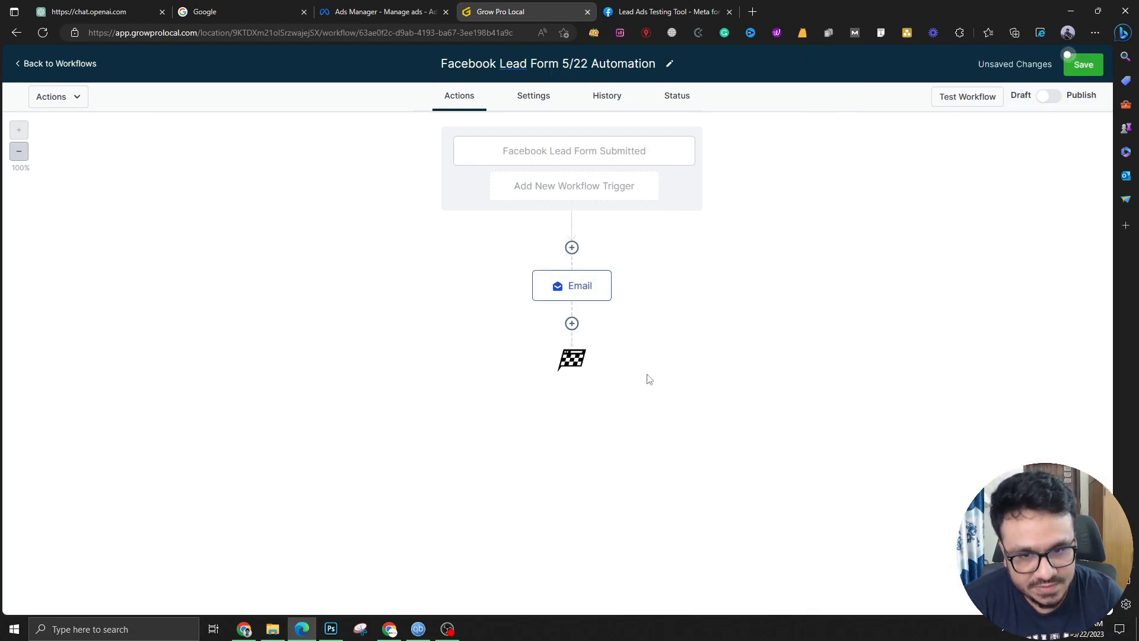
Add a Send SMS step after Email greeting the contact with 'Hi' and their first name
click(572, 323)
click(876, 399)
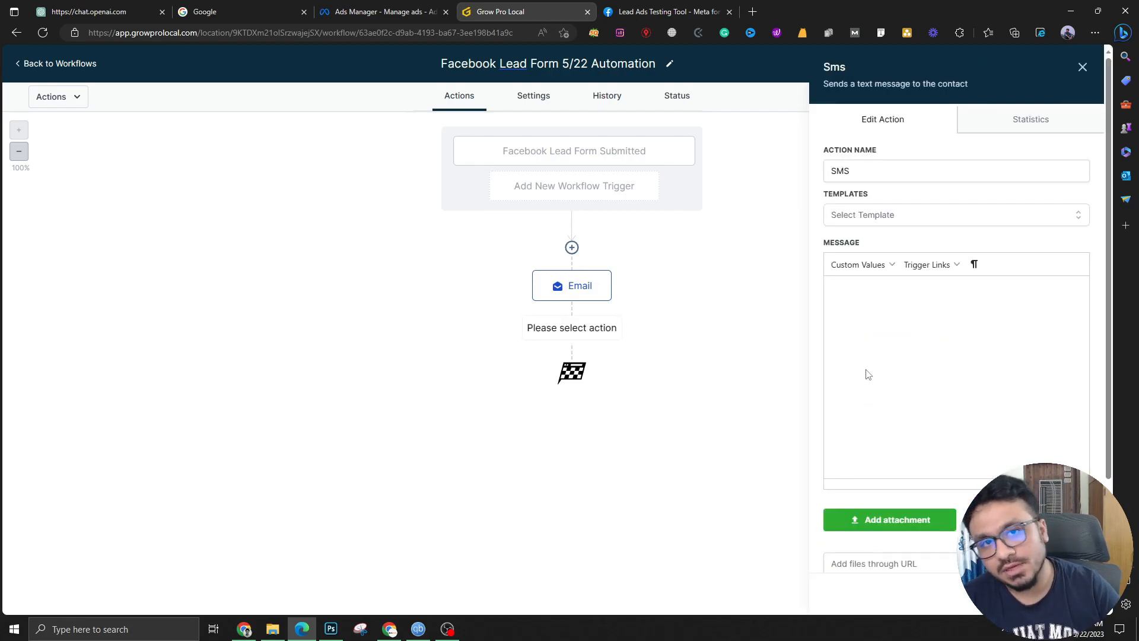
click(862, 297)
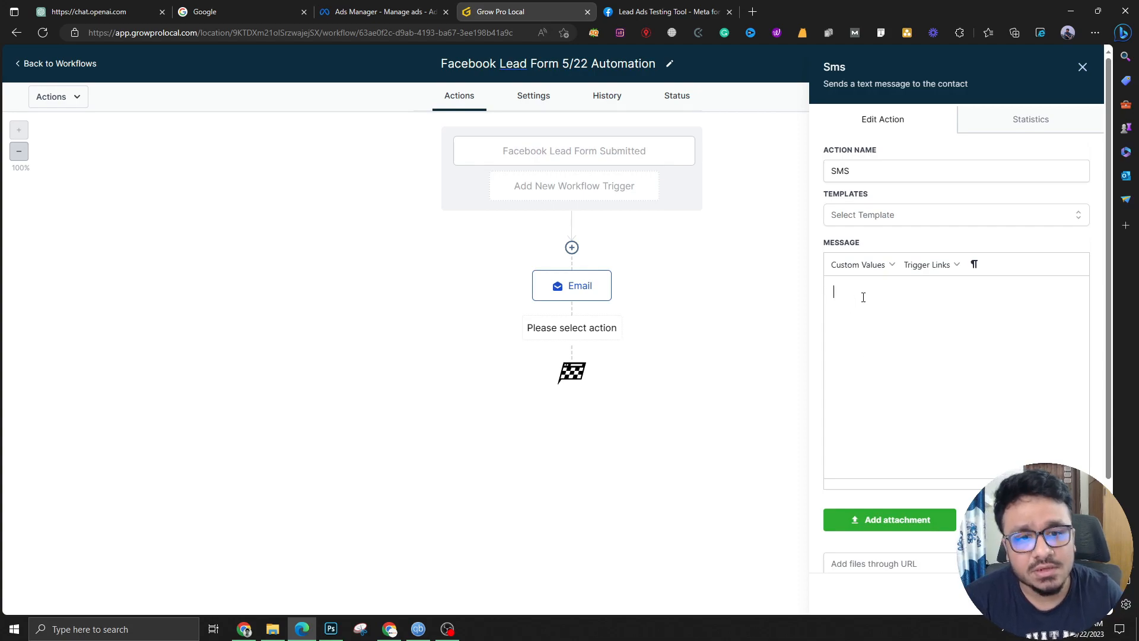
click(873, 269)
mouse_move(871, 293)
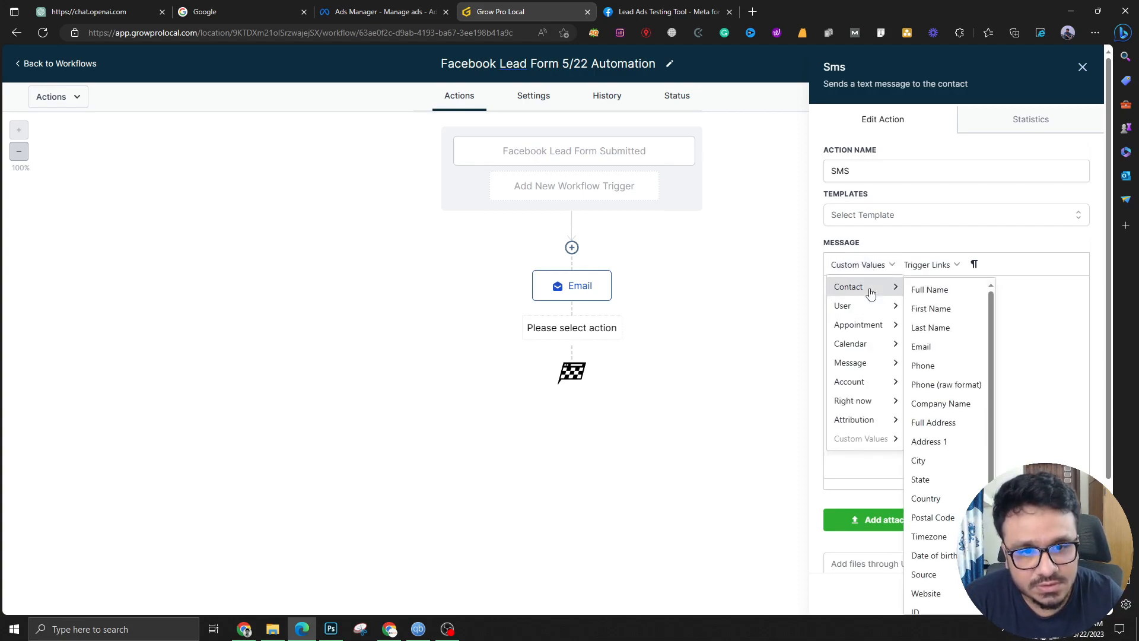
click(927, 308)
text(Hi {{contact.first_name)
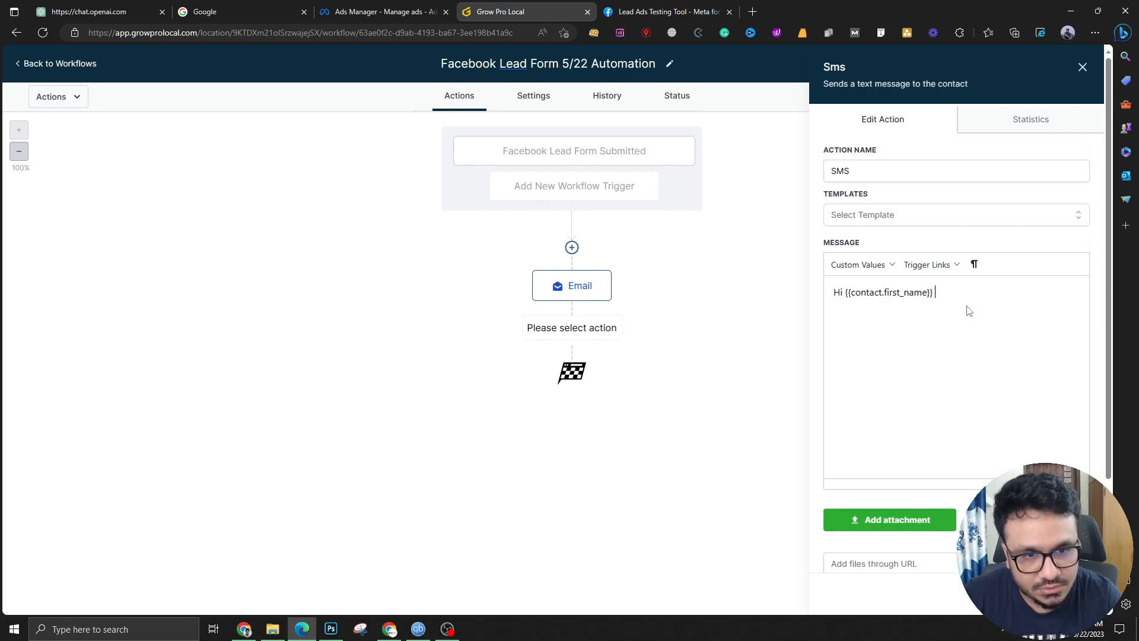
click(955, 311)
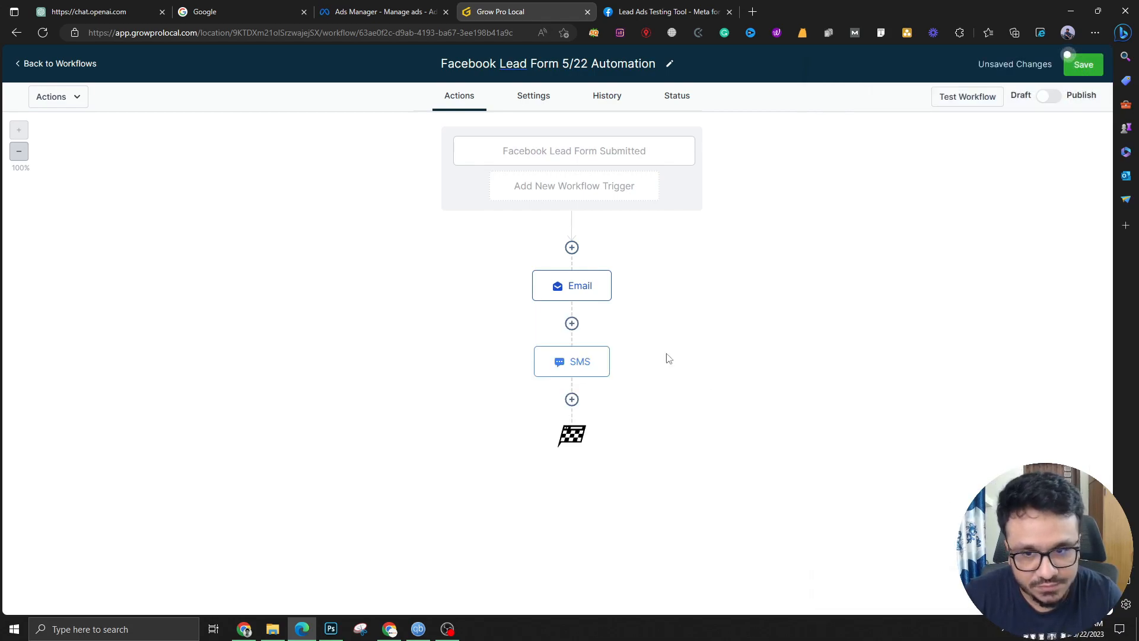
click(572, 400)
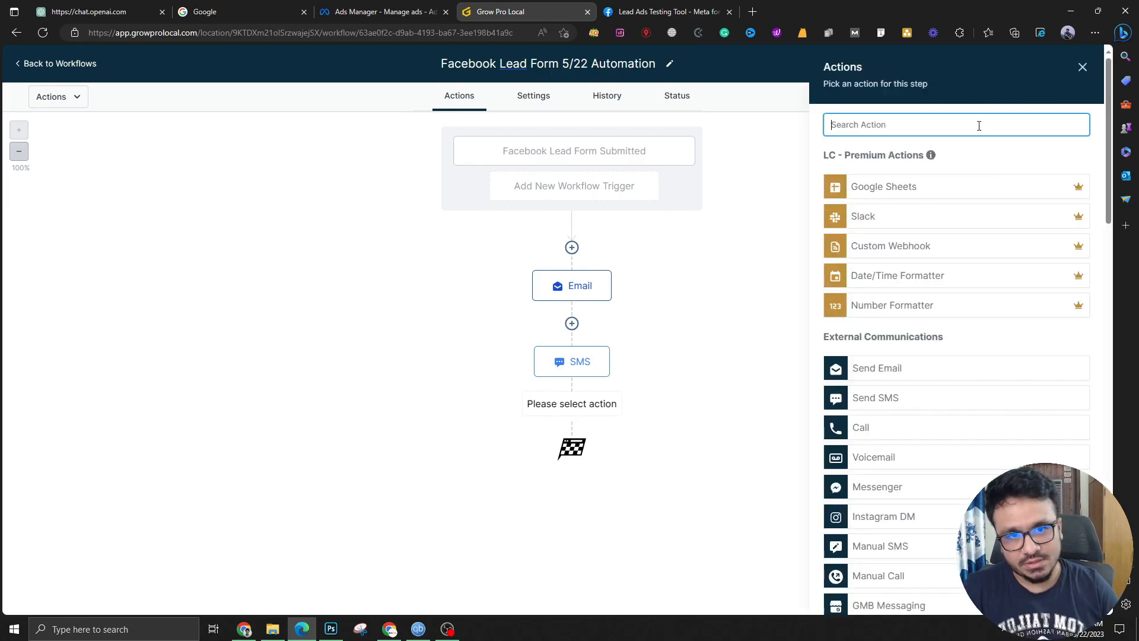
text(inte)
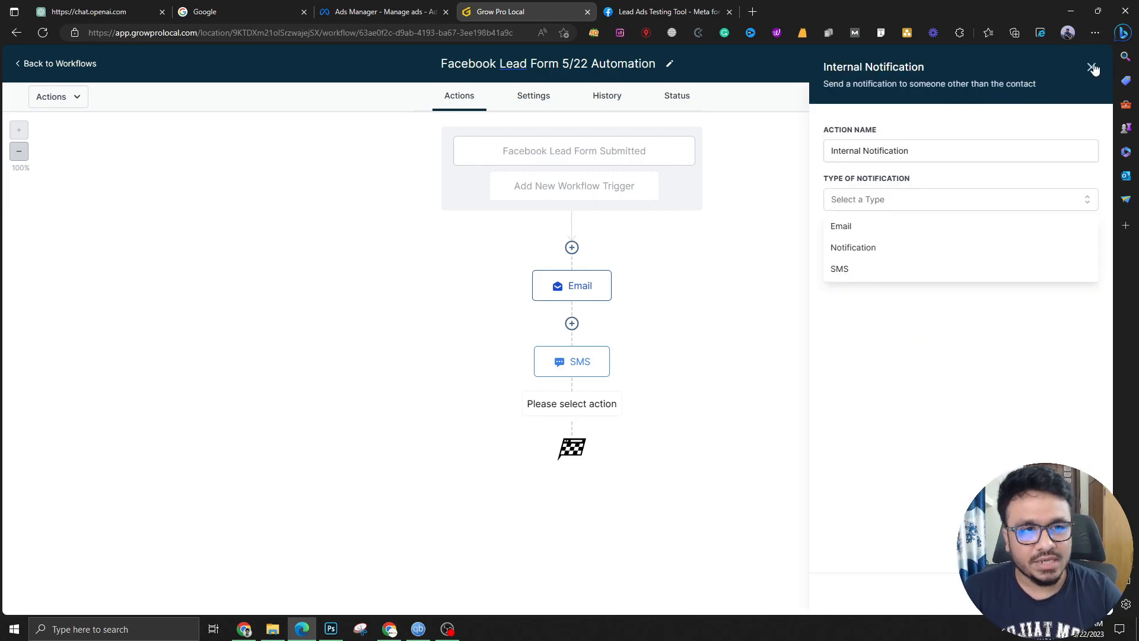
click(1092, 67)
Insert an Assign To User step before Email, assigning contacts to the chosen team member
click(572, 247)
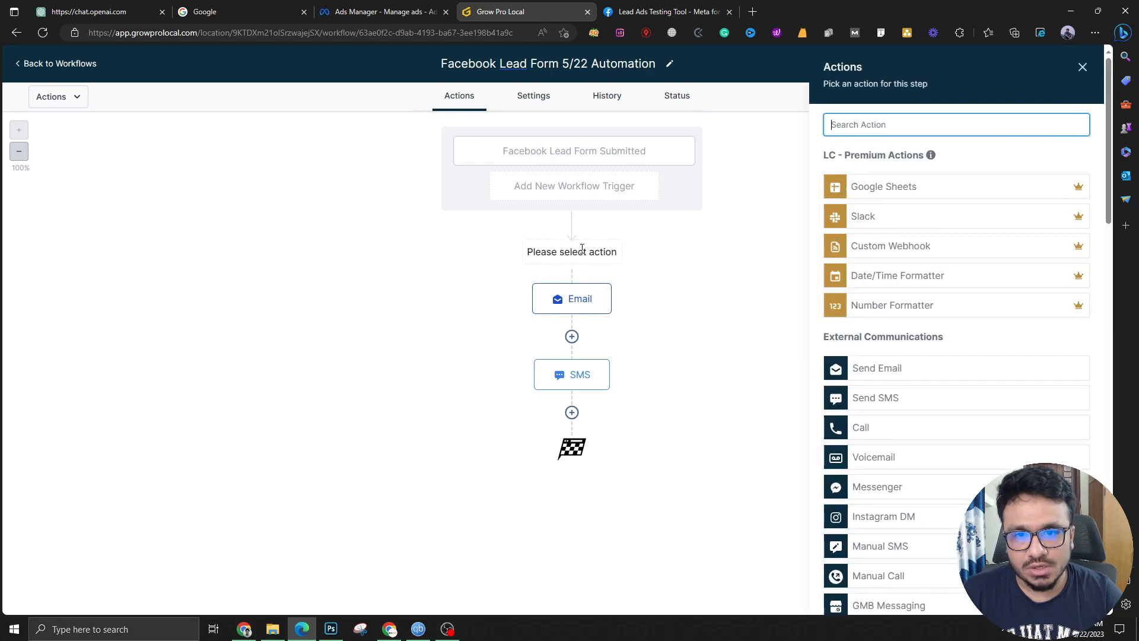
text(ass)
click(908, 179)
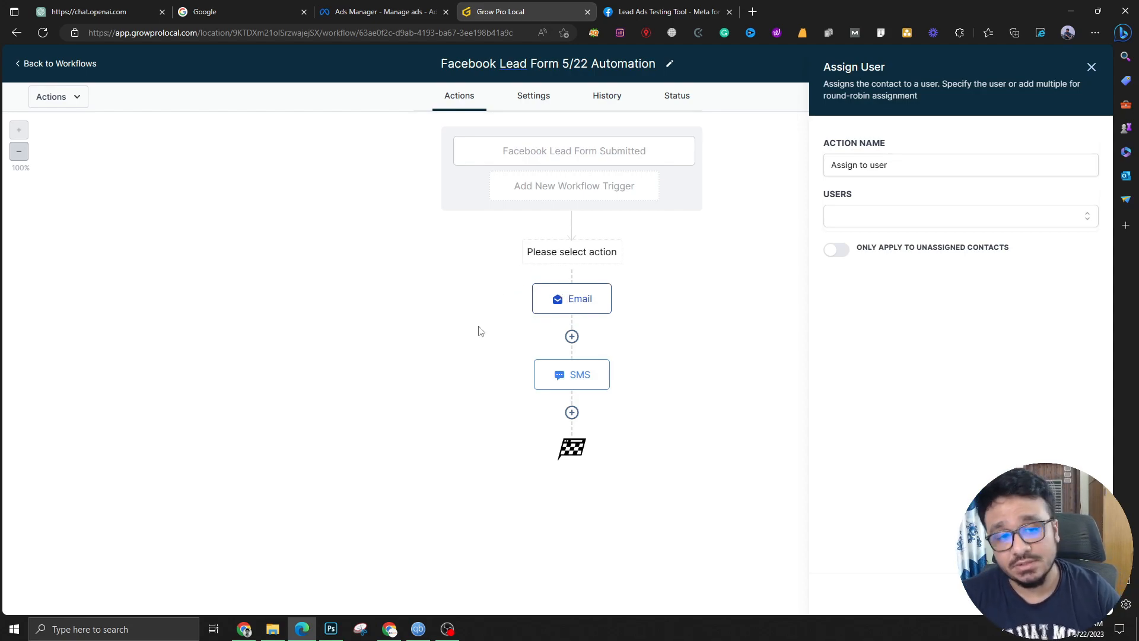
click(944, 223)
click(909, 244)
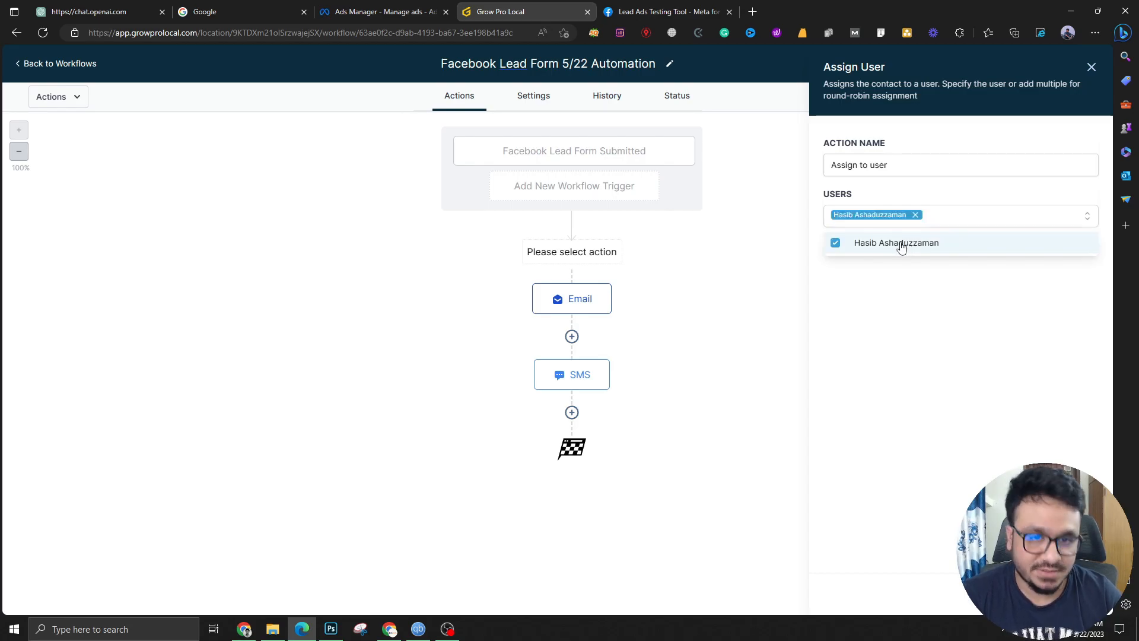
click(916, 298)
click(1063, 594)
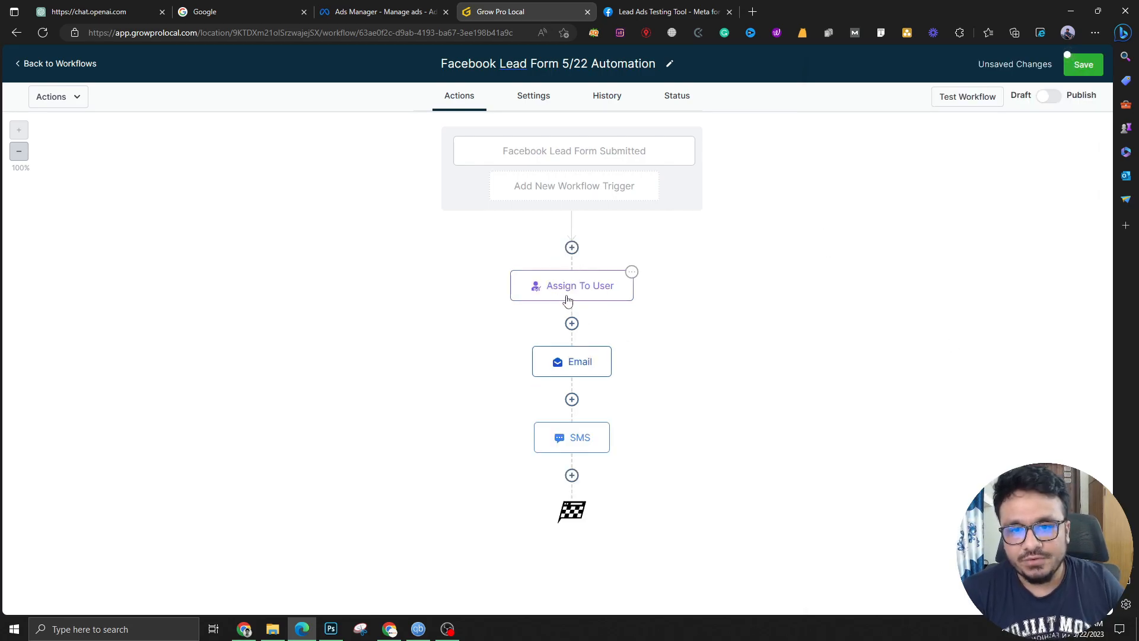
Try a Create/Update Opportunity step in the LEADS pipeline, discard it, and leave the workflow
click(572, 323)
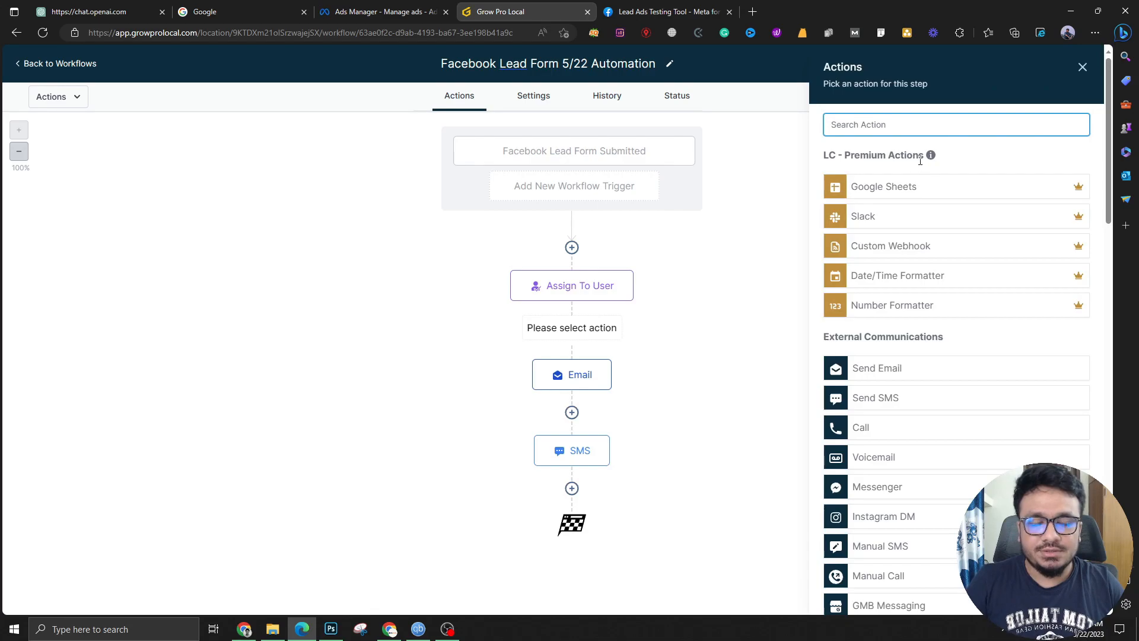
text(crea)
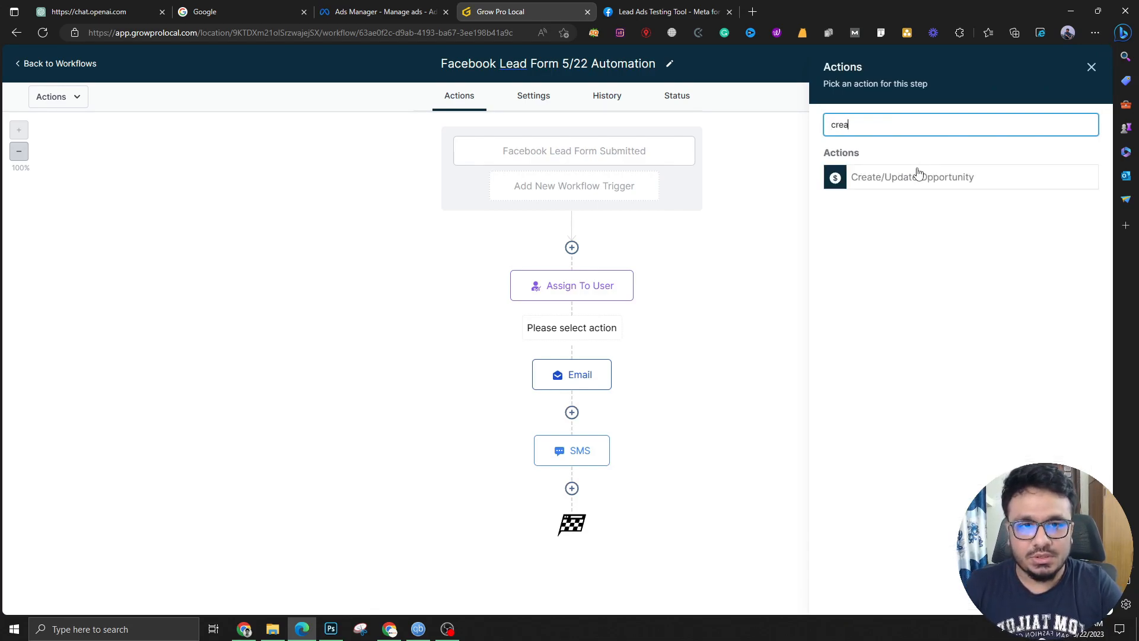
click(918, 174)
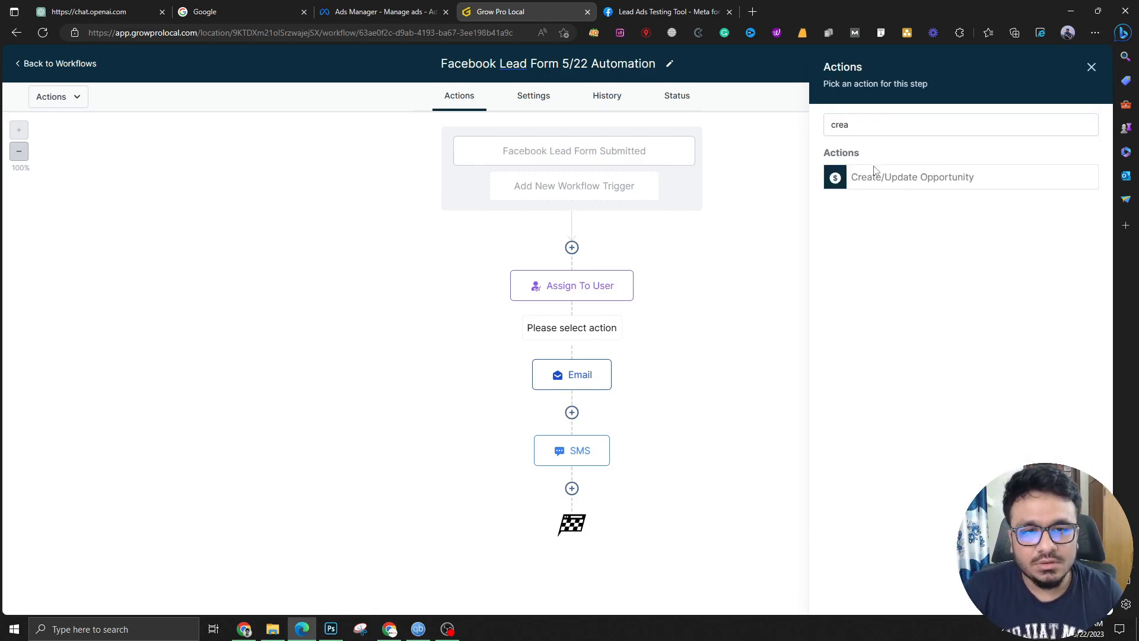
click(880, 184)
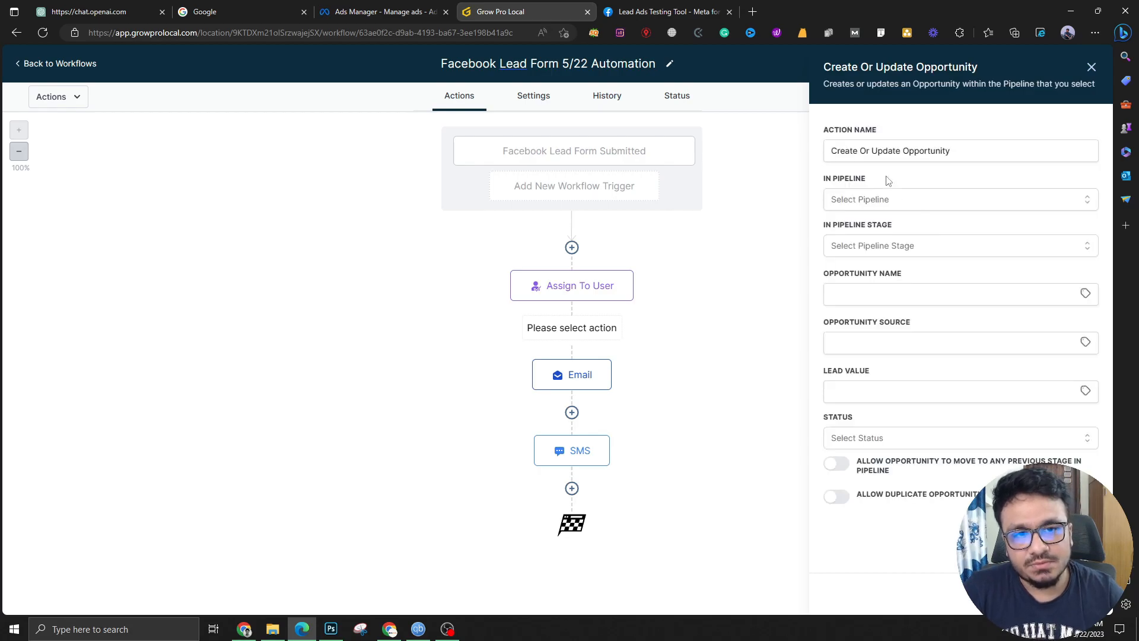
click(924, 201)
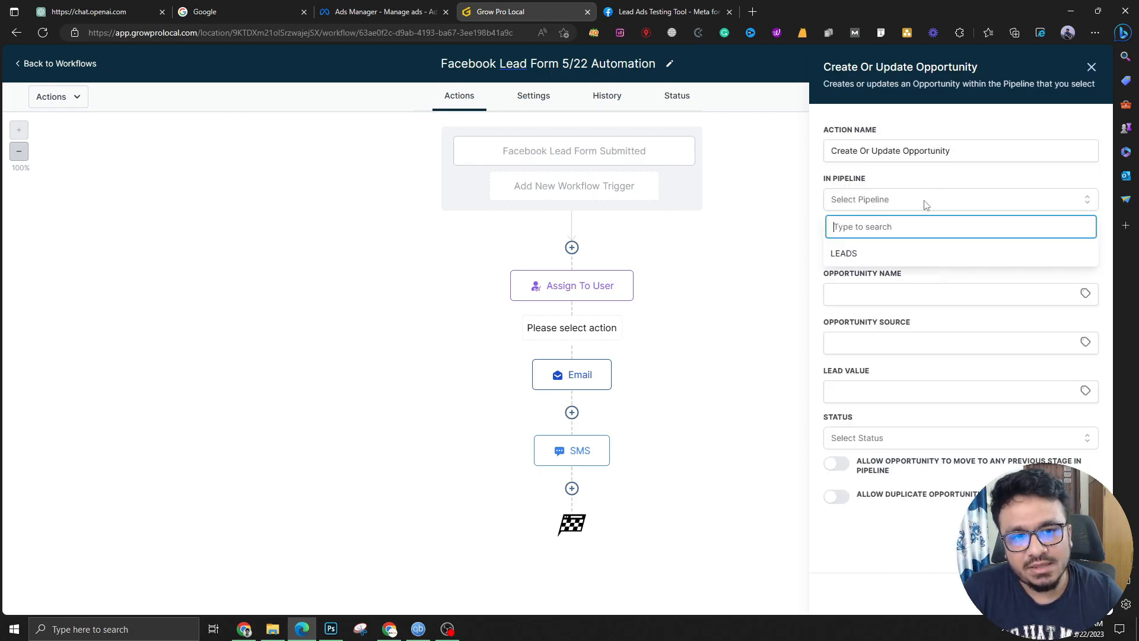
click(876, 253)
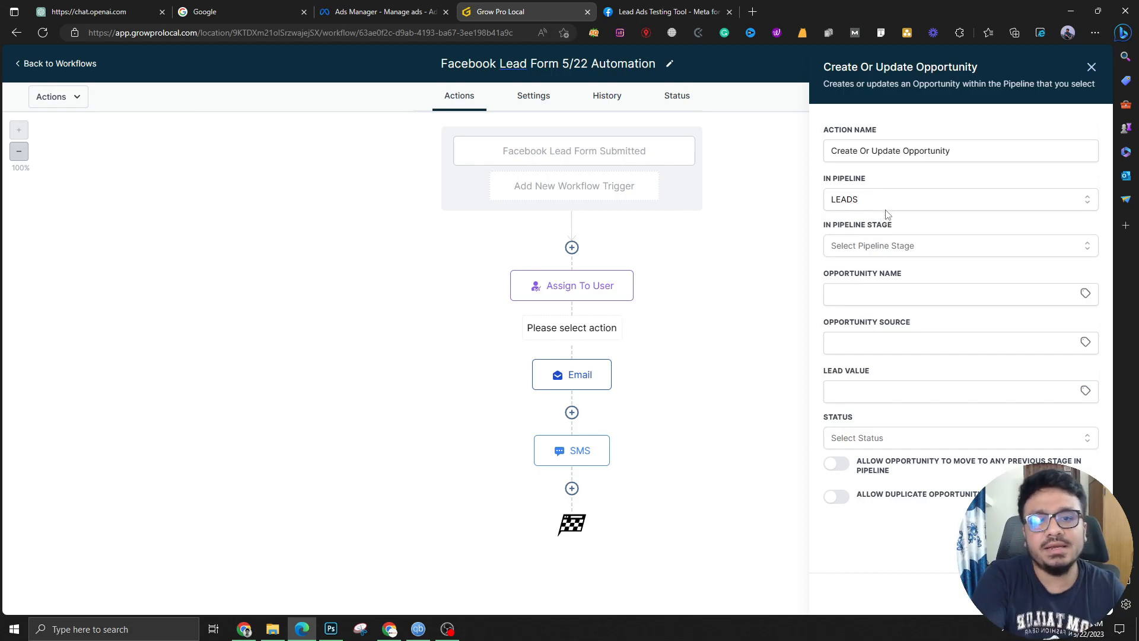
click(1092, 67)
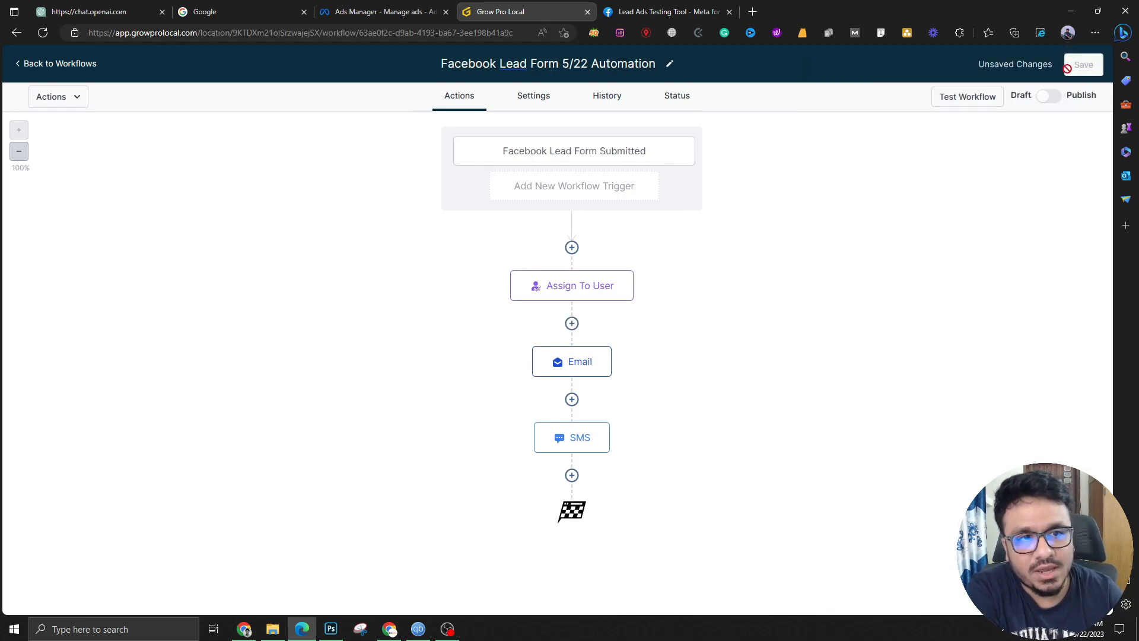
click(25, 66)
Open the LEADS pipeline for editing from Opportunities > Pipelines
click(62, 277)
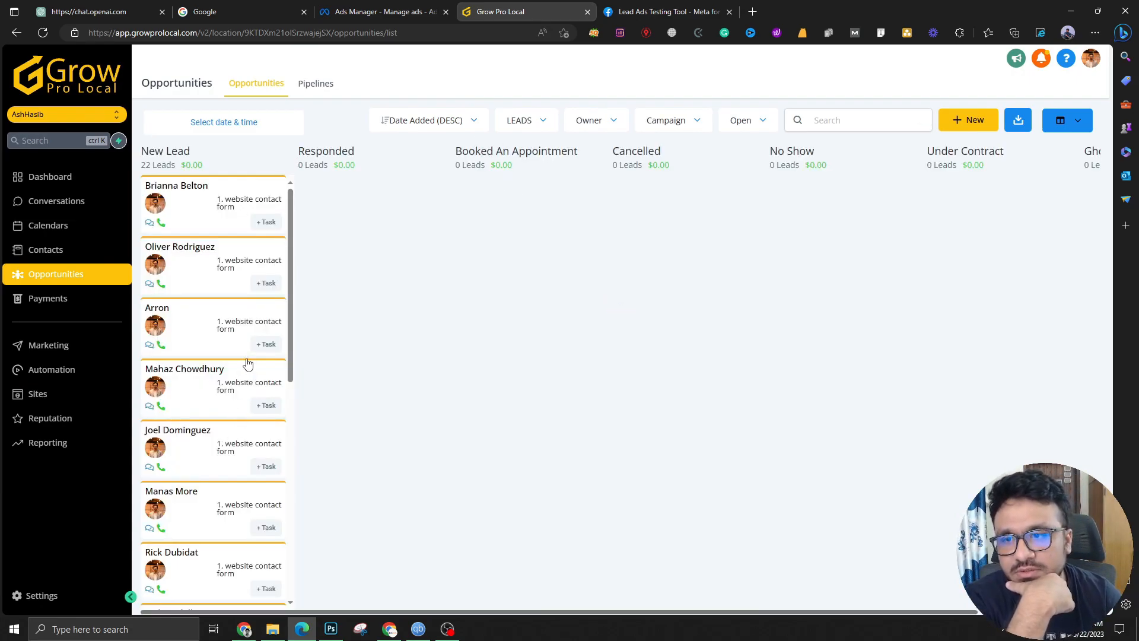
scroll(223, 344, down, 2)
scroll(186, 364, up, 3)
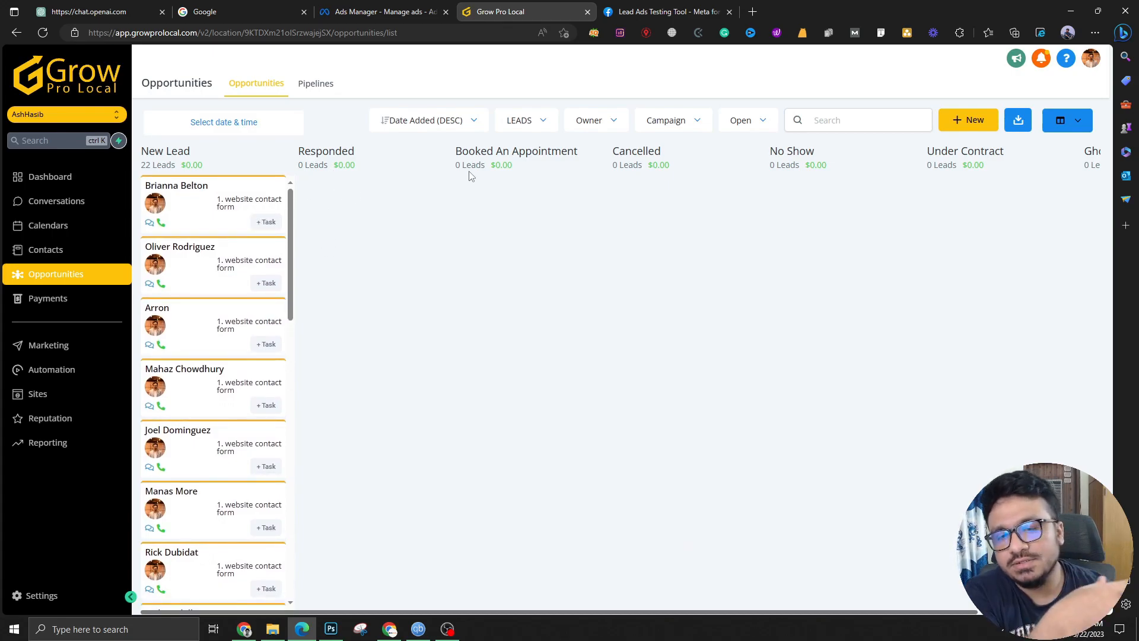
click(323, 88)
click(1004, 199)
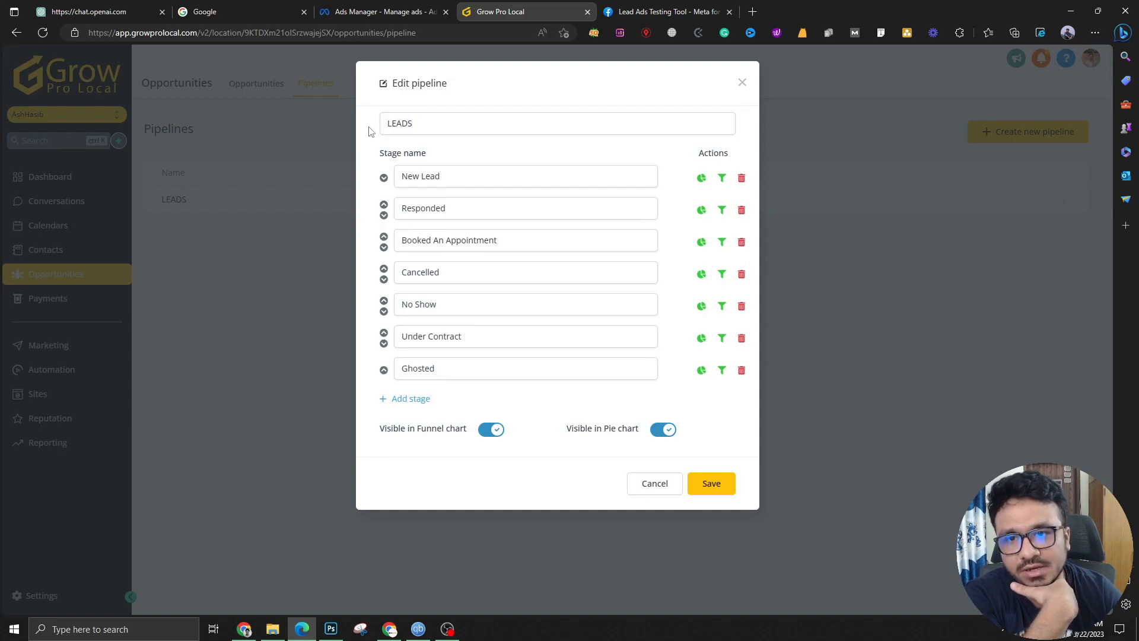
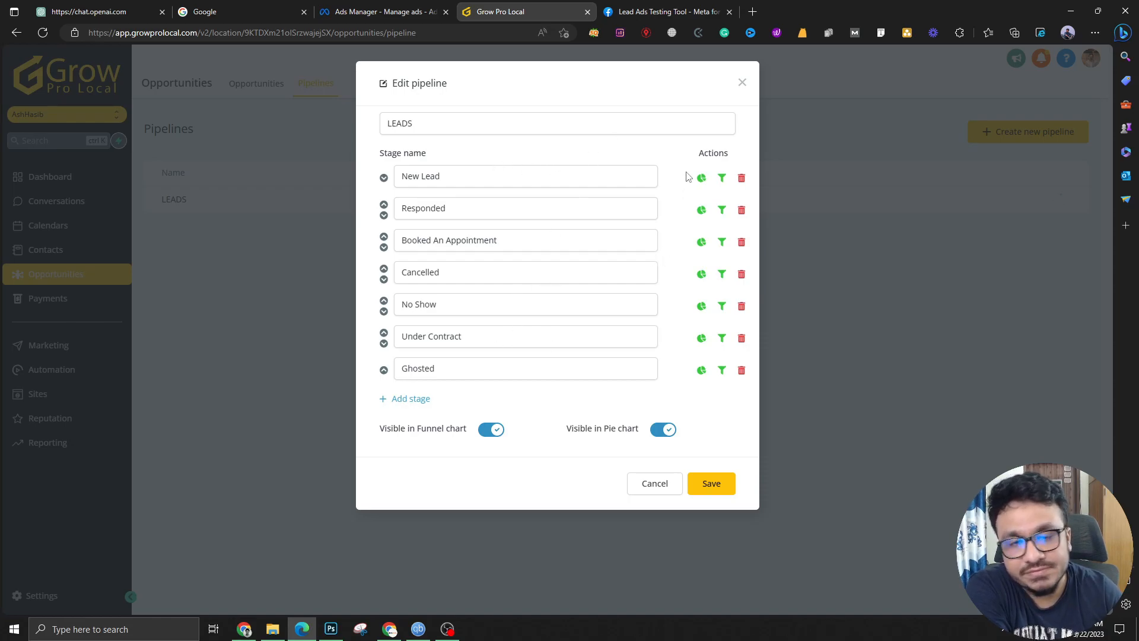
Close the pipeline editor and open the Facebook Lead Form 5/22 Automation workflow from Automation
click(741, 82)
click(59, 370)
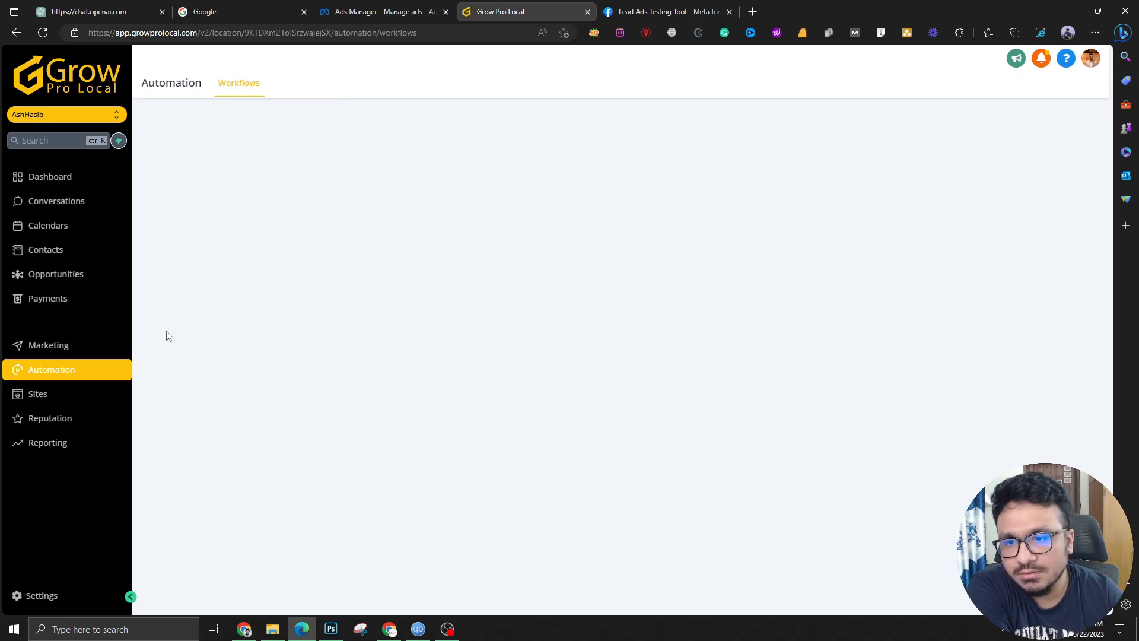
click(194, 359)
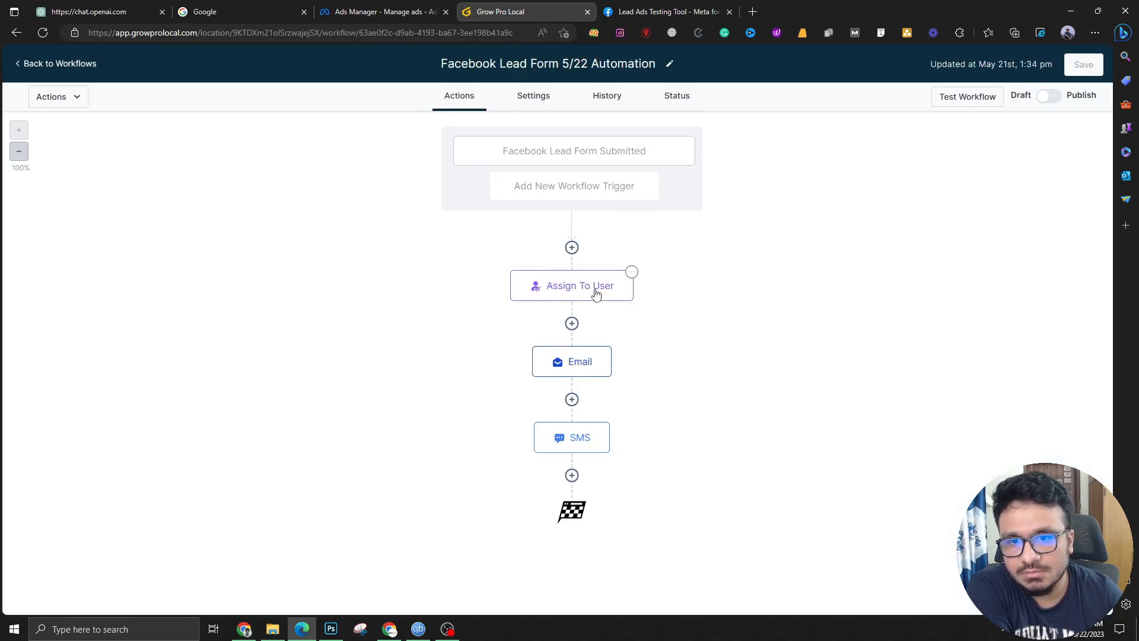
Insert a Create/Update Opportunity step after Assign To User in the LEADS pipeline, New Lead stage
click(572, 323)
text(crea)
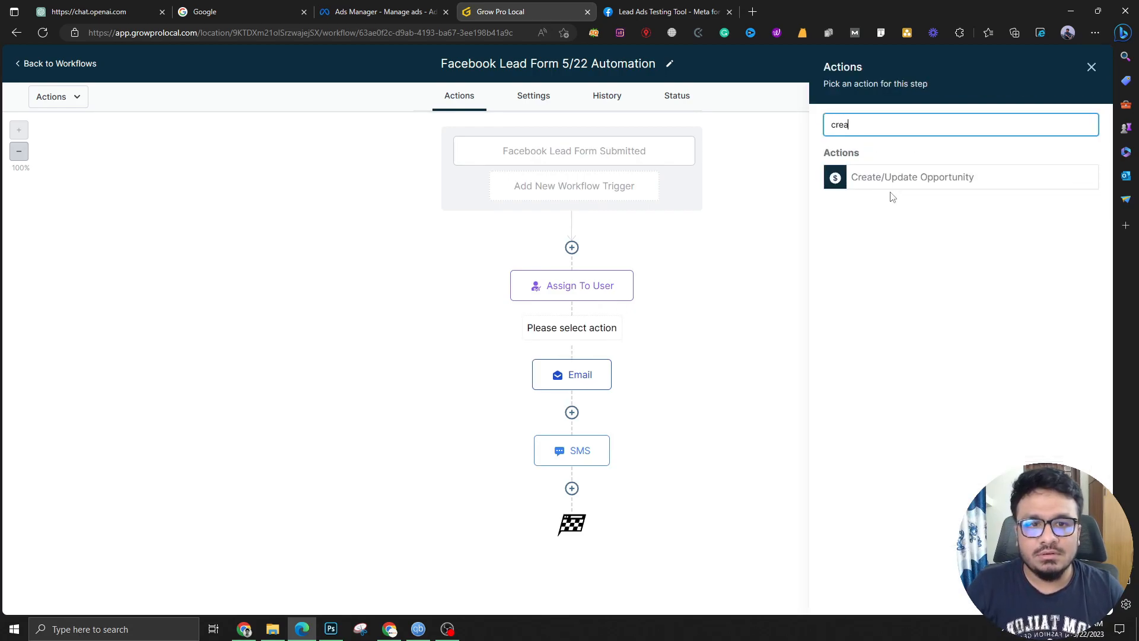
click(890, 181)
click(898, 199)
click(857, 260)
click(857, 246)
click(858, 301)
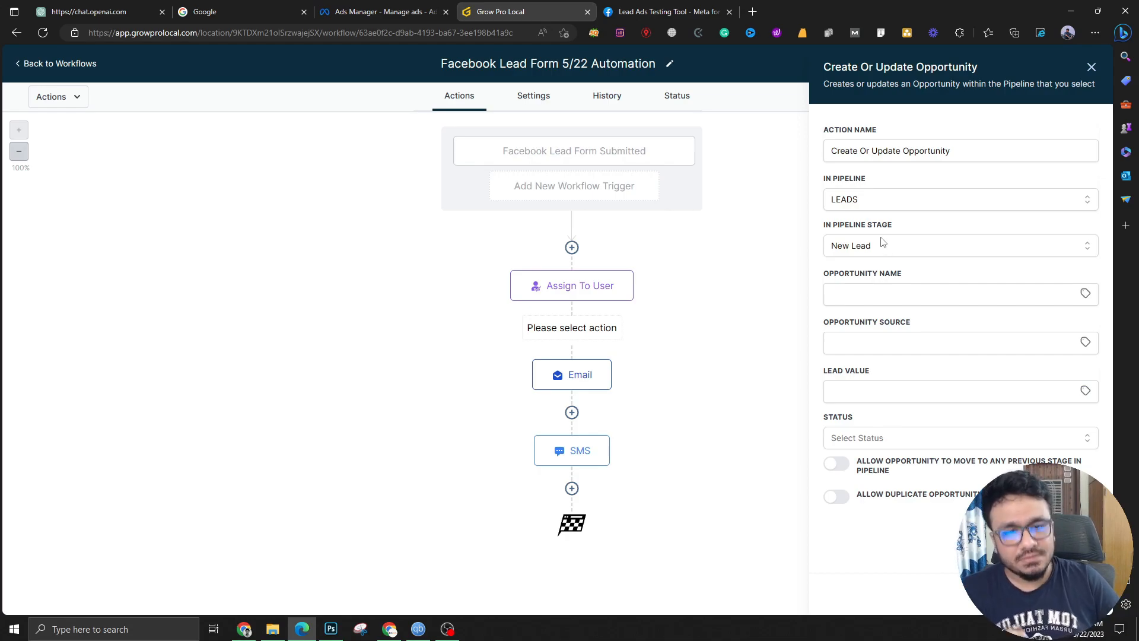
Name the opportunity {{contact.name}}, set lead value 200 and status open, and save the step
click(1086, 293)
click(1068, 311)
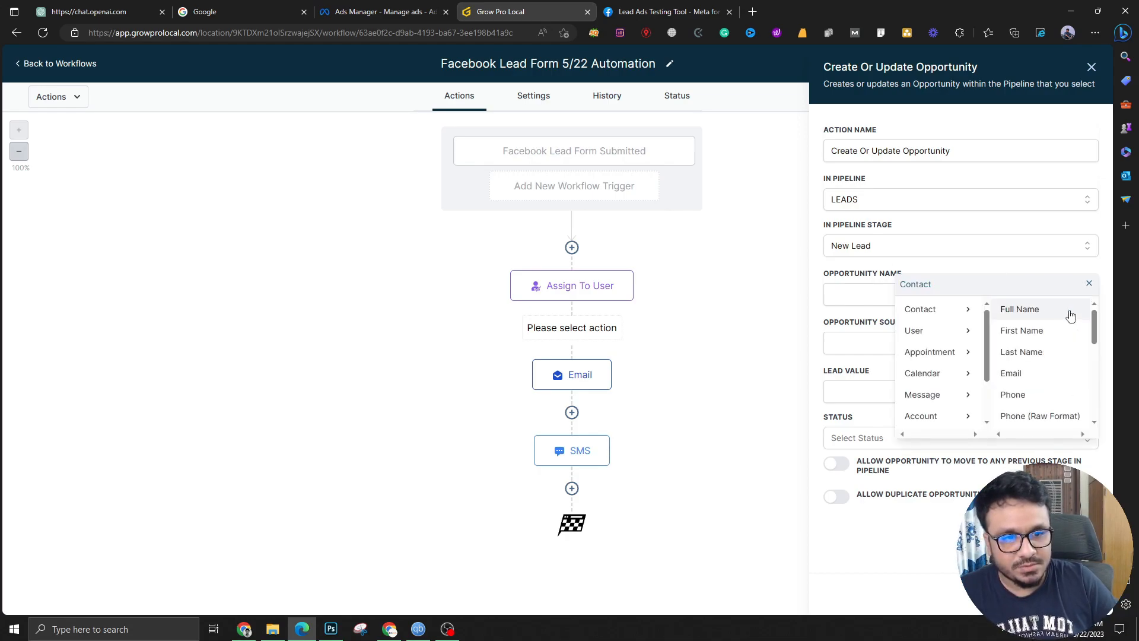
click(1069, 315)
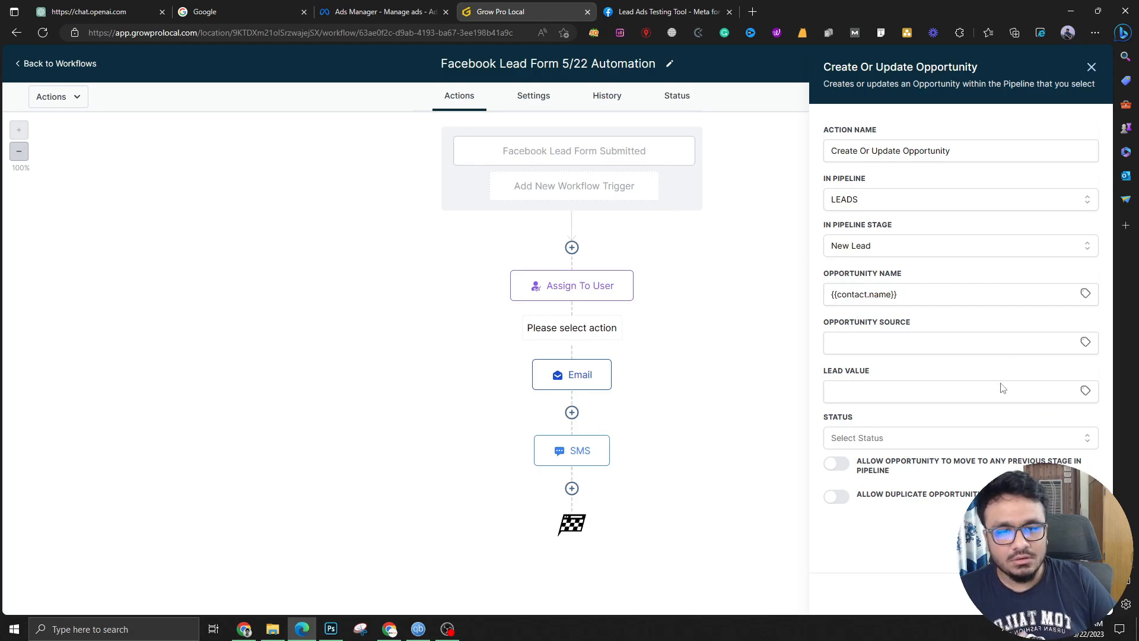
click(867, 392)
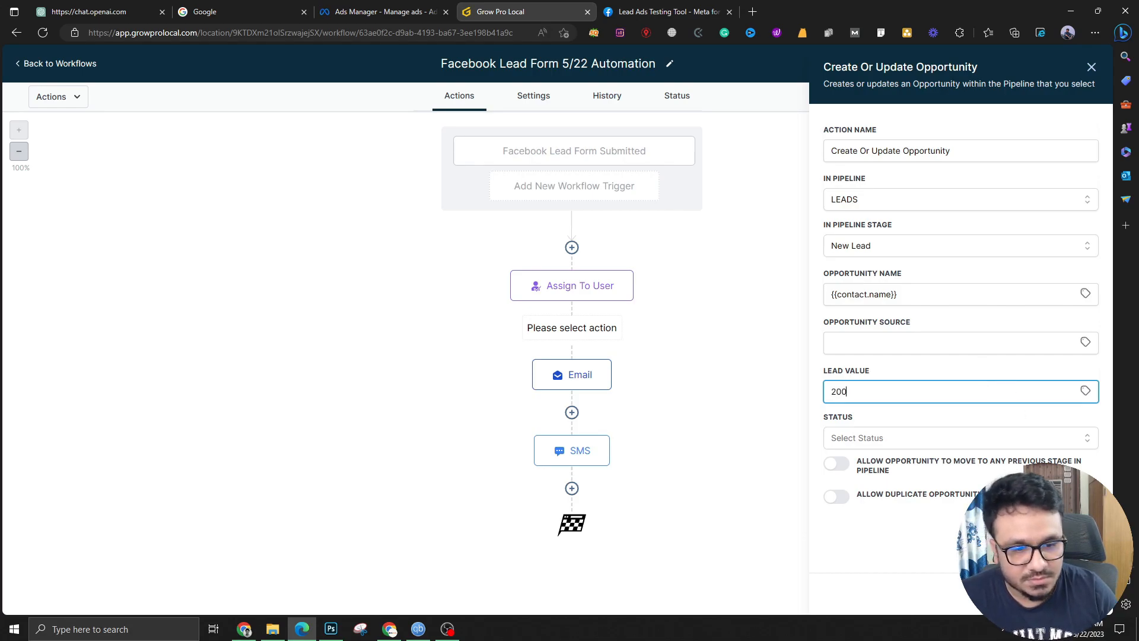
click(903, 437)
click(874, 464)
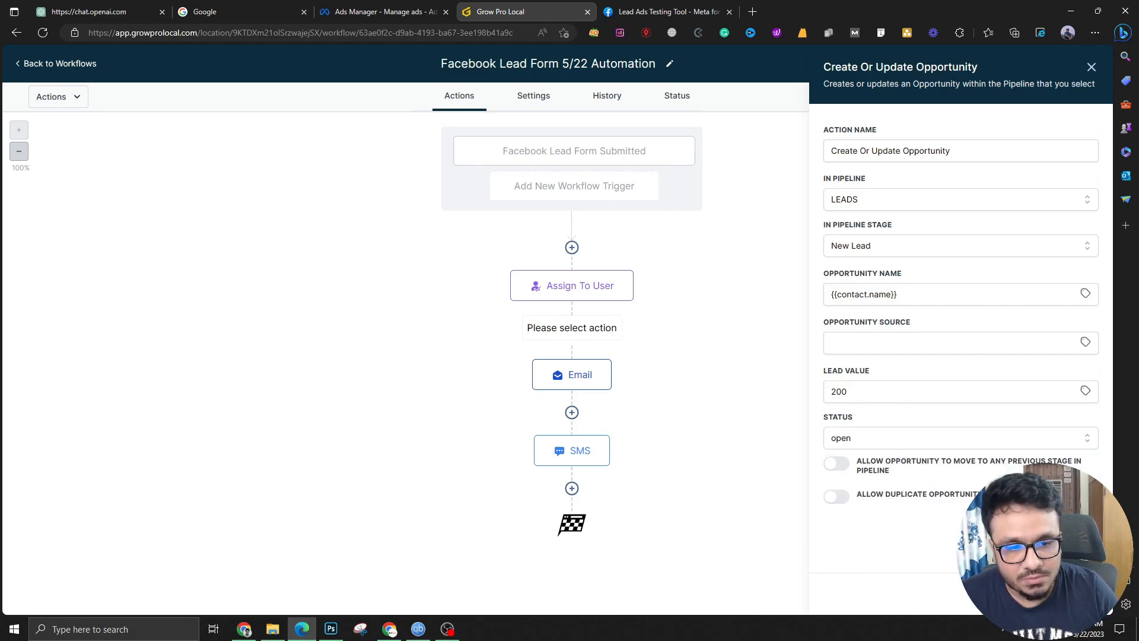
click(1062, 594)
scroll(606, 310, down, 1)
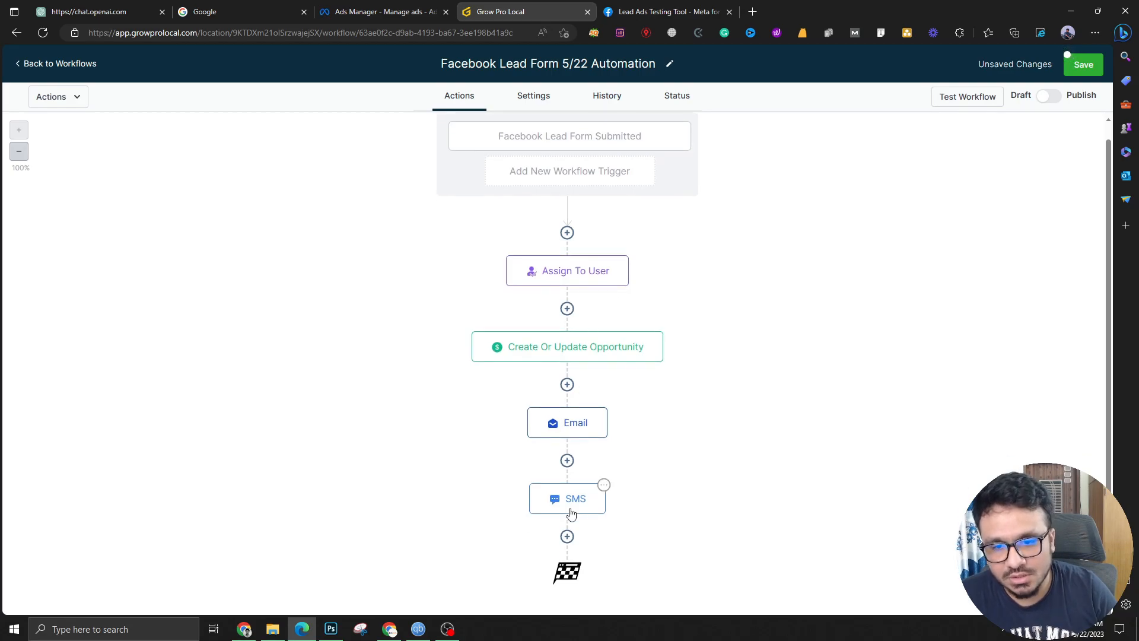
Add a Send Internal Notification Email step after SMS, filling in the sender name and sender email
click(567, 537)
text(in)
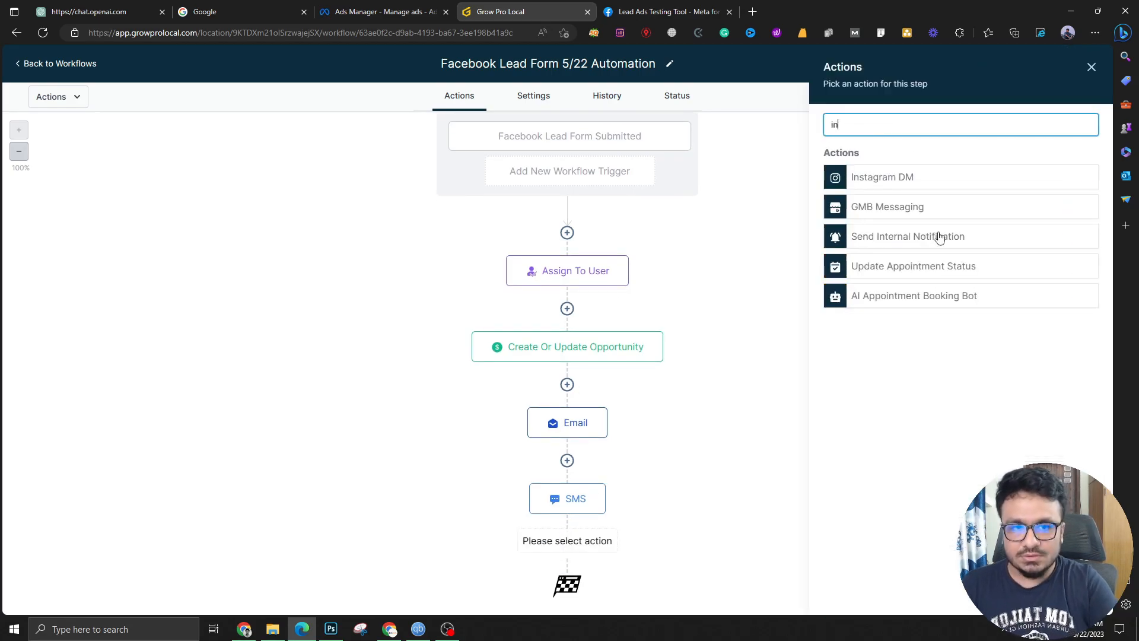
click(939, 237)
click(906, 204)
click(892, 231)
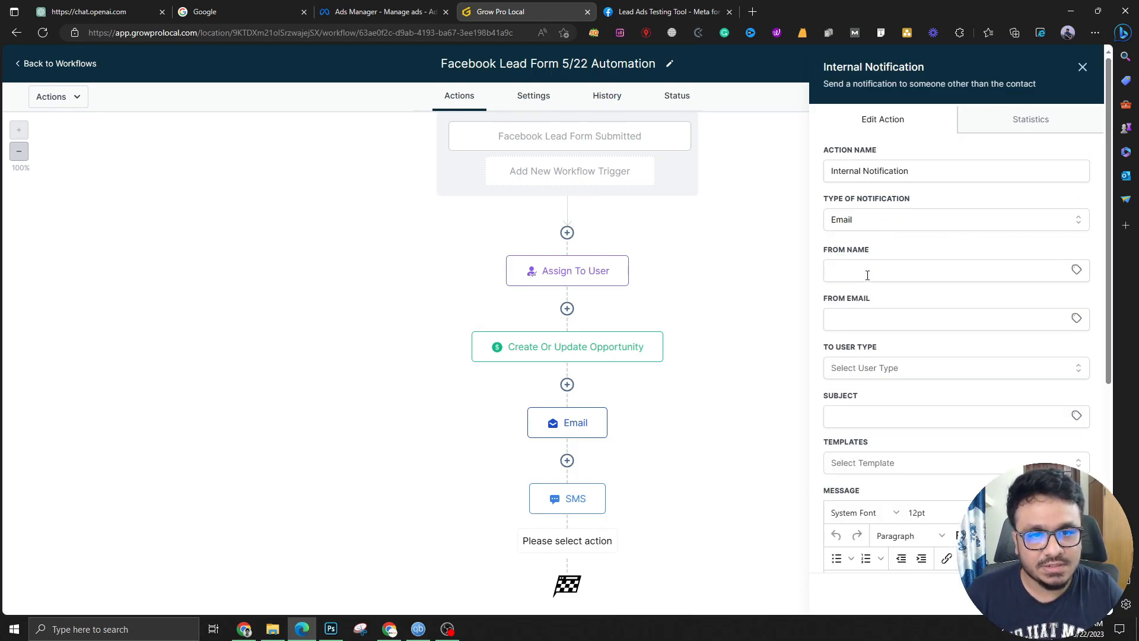
click(889, 274)
text(ASh)
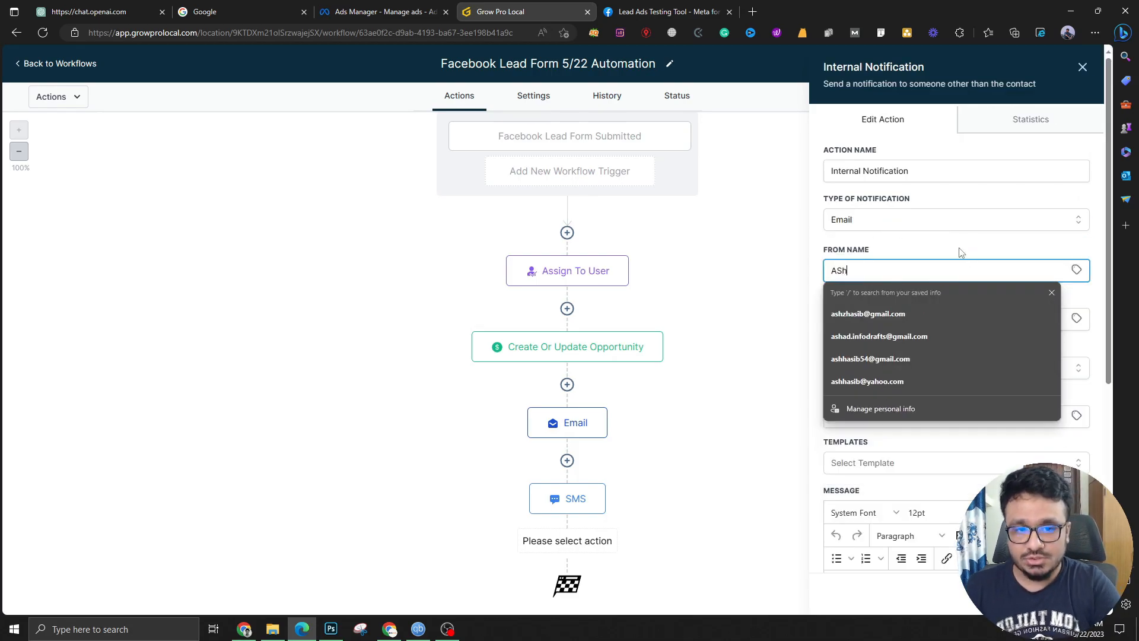
key(BackSpace)
key(BackSpace)
text(shHasib CRM)
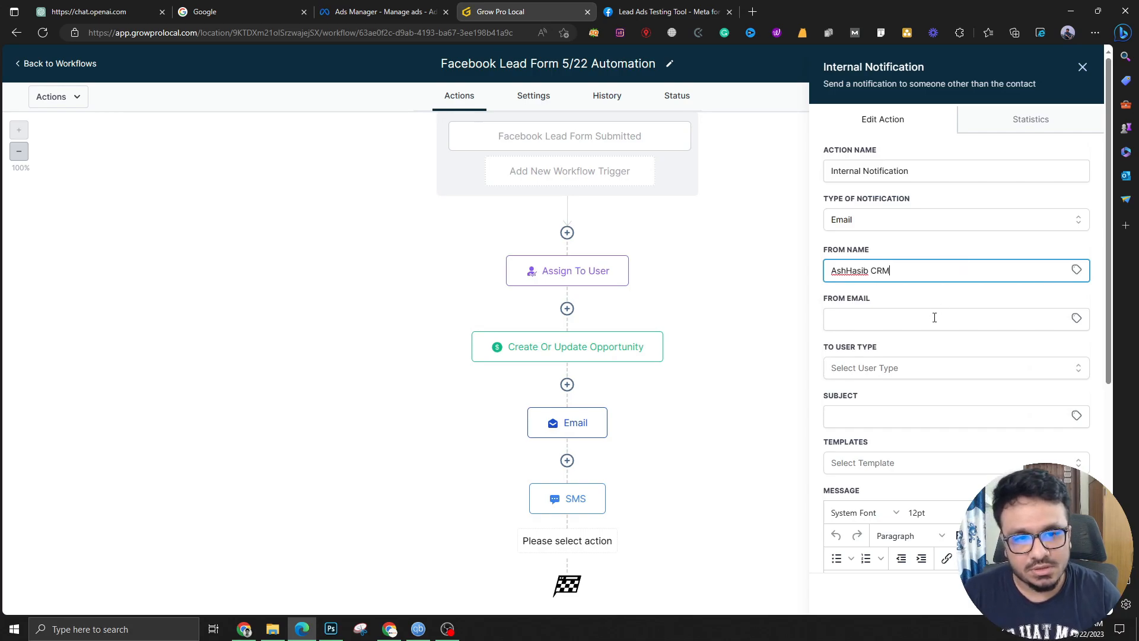
click(935, 317)
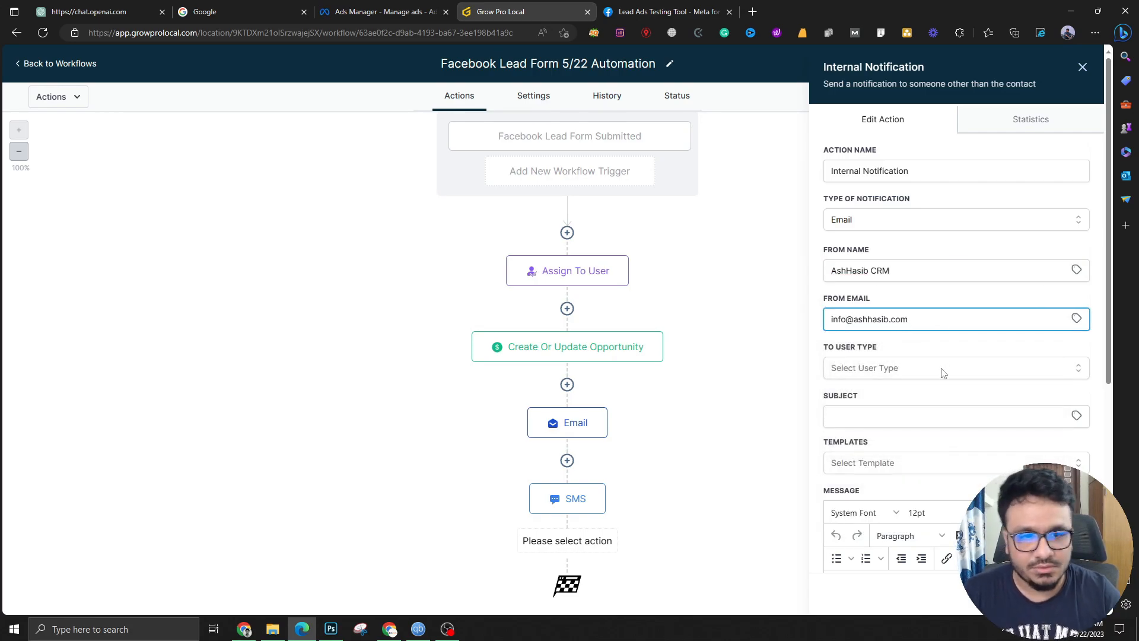
Send the notification to the Assigned User with subject 'A new lead' and begin the body with 'Hi'
click(944, 373)
click(878, 416)
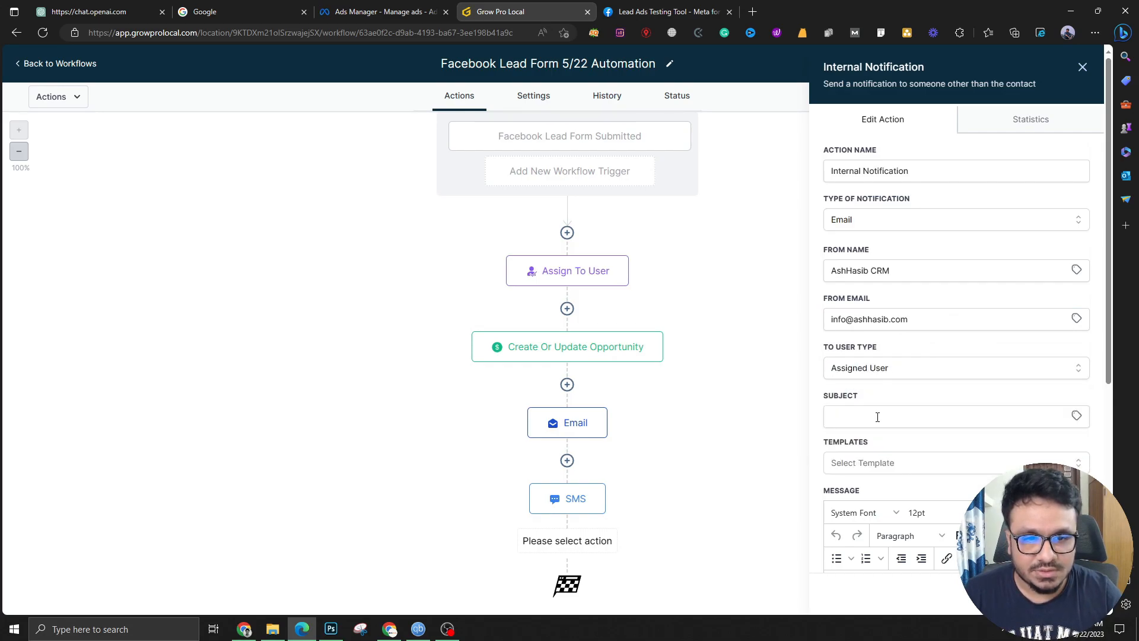
click(877, 416)
text(A ne)
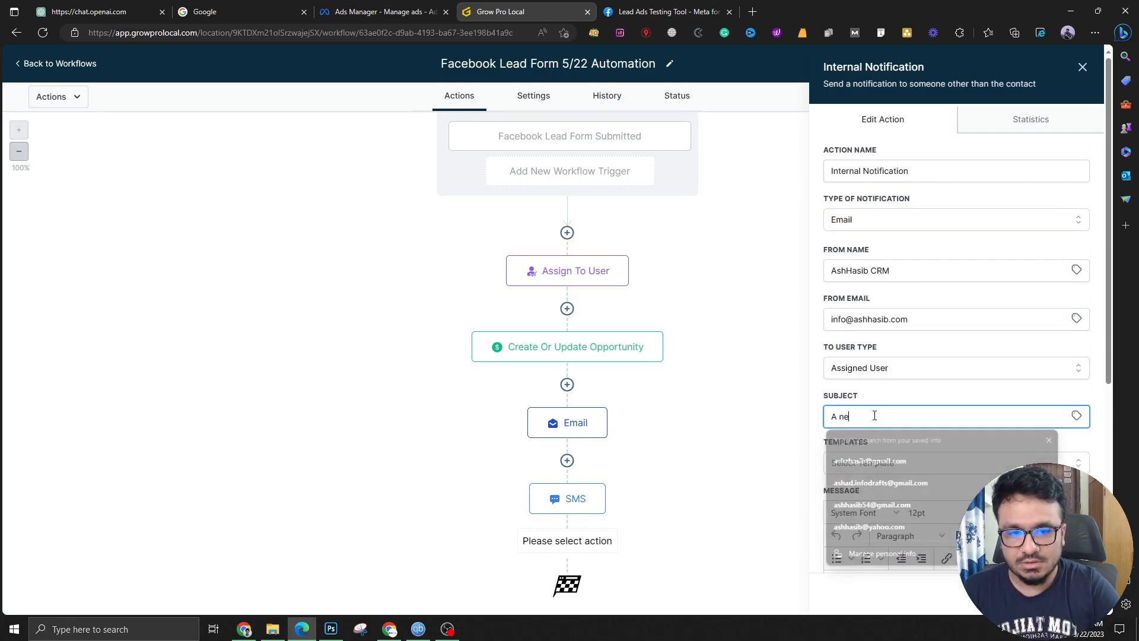
text(w leada)
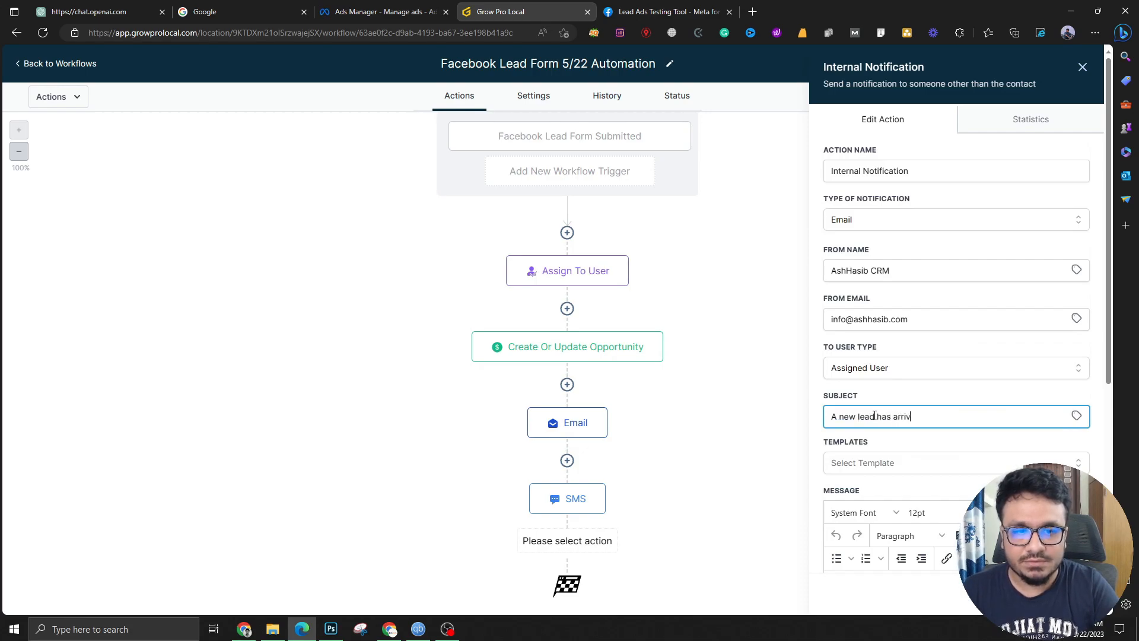
scroll(890, 415, down, 4)
text(Hi)
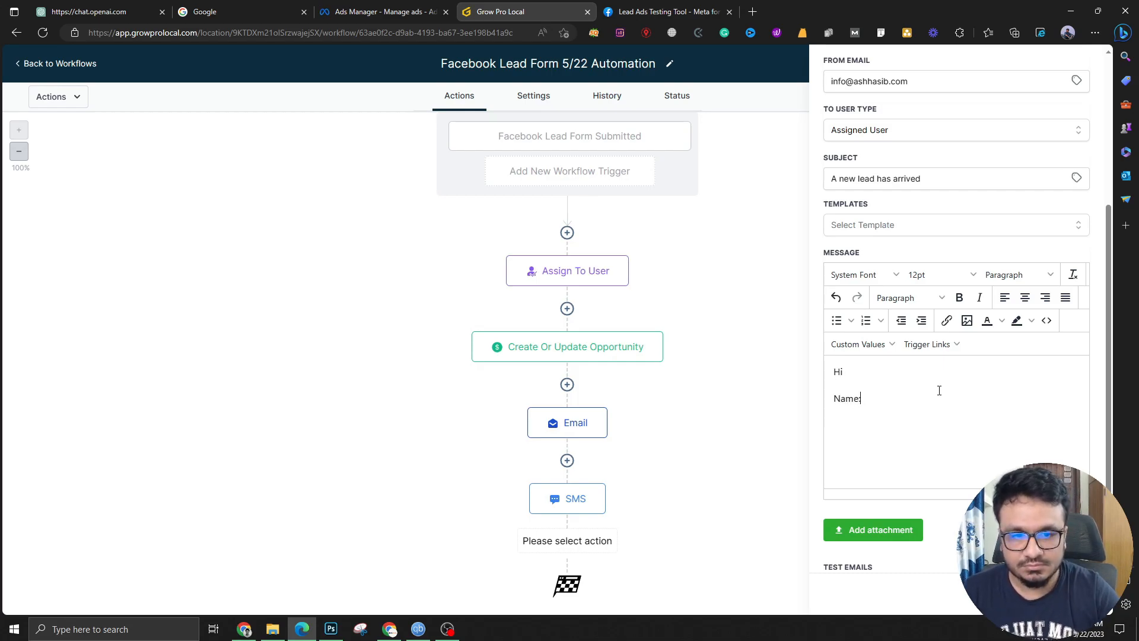
Insert the contact's name, Email and Phone merge fields, then add the 'A new lead has…' follow-up line
click(860, 345)
mouse_move(858, 364)
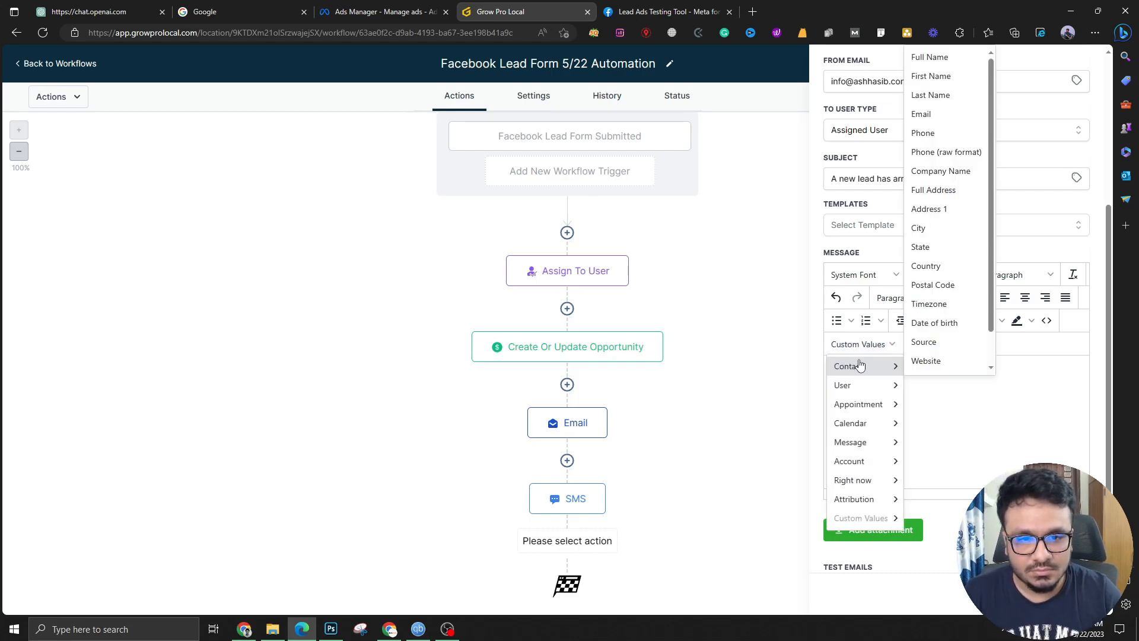
click(943, 64)
text(Email:)
click(890, 343)
mouse_move(877, 366)
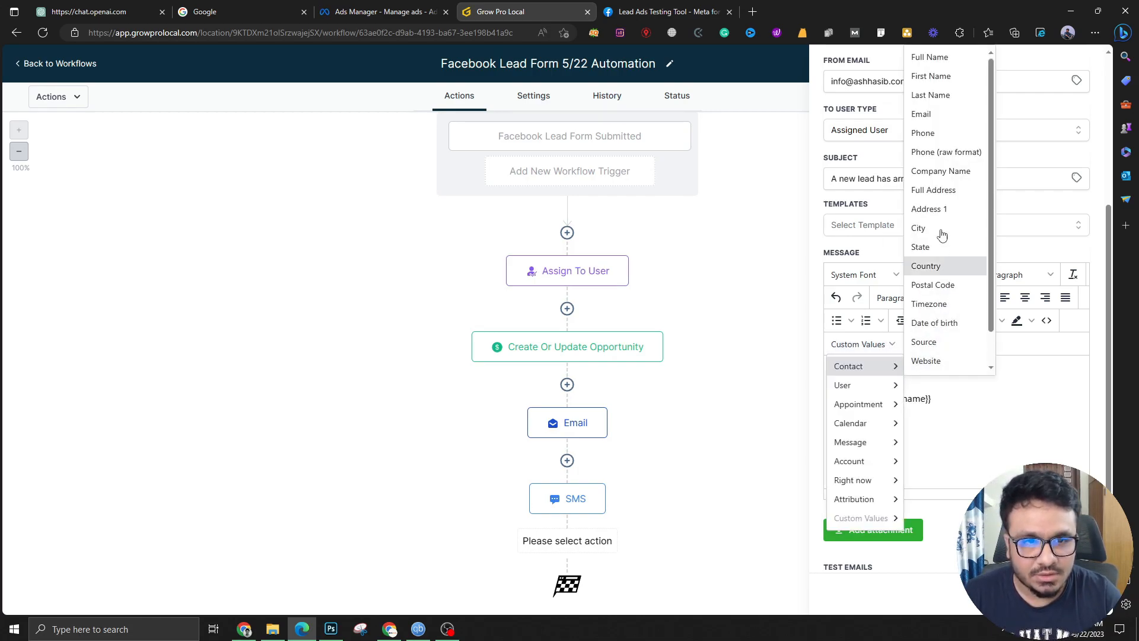
click(940, 116)
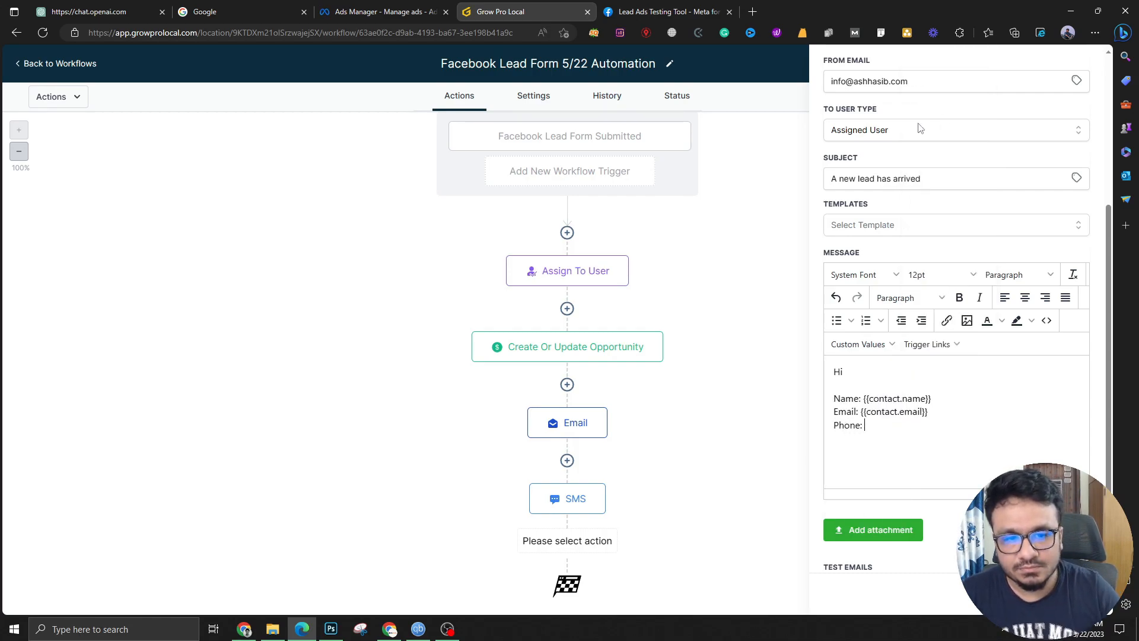
click(856, 345)
mouse_move(879, 372)
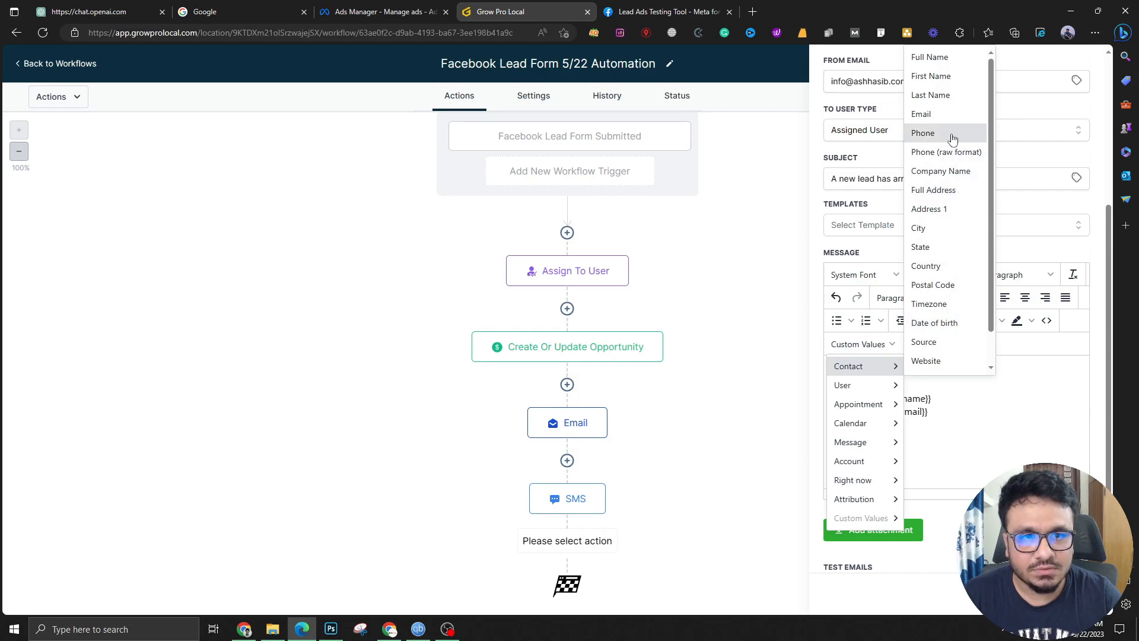
click(951, 135)
key(Return)
text(A new lead has arrived. Please follow up.)
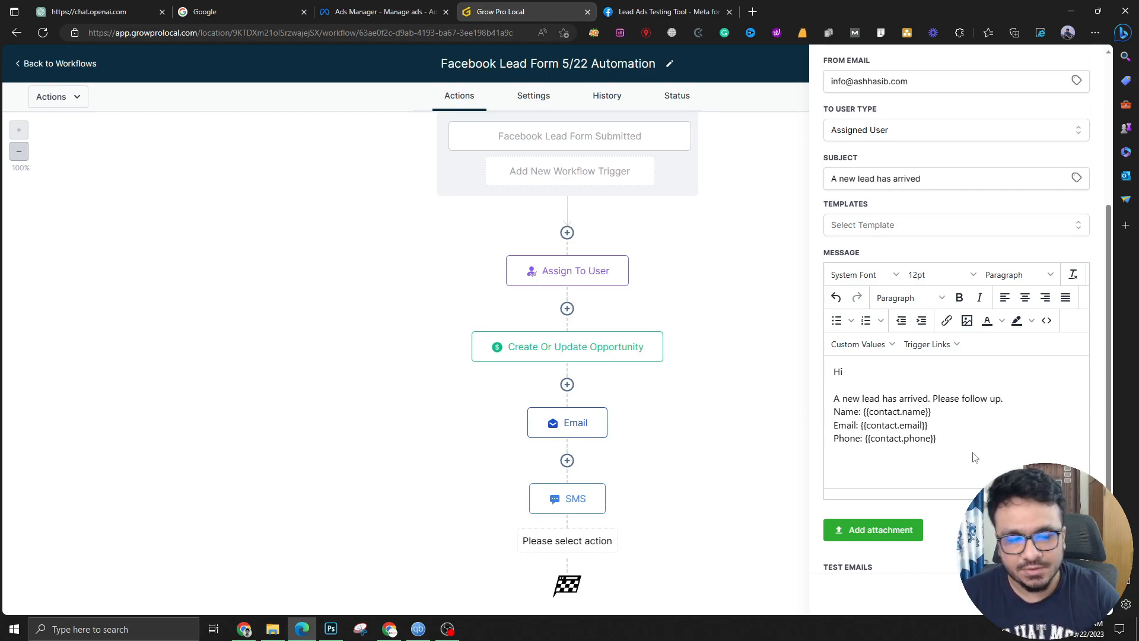
key(Return)
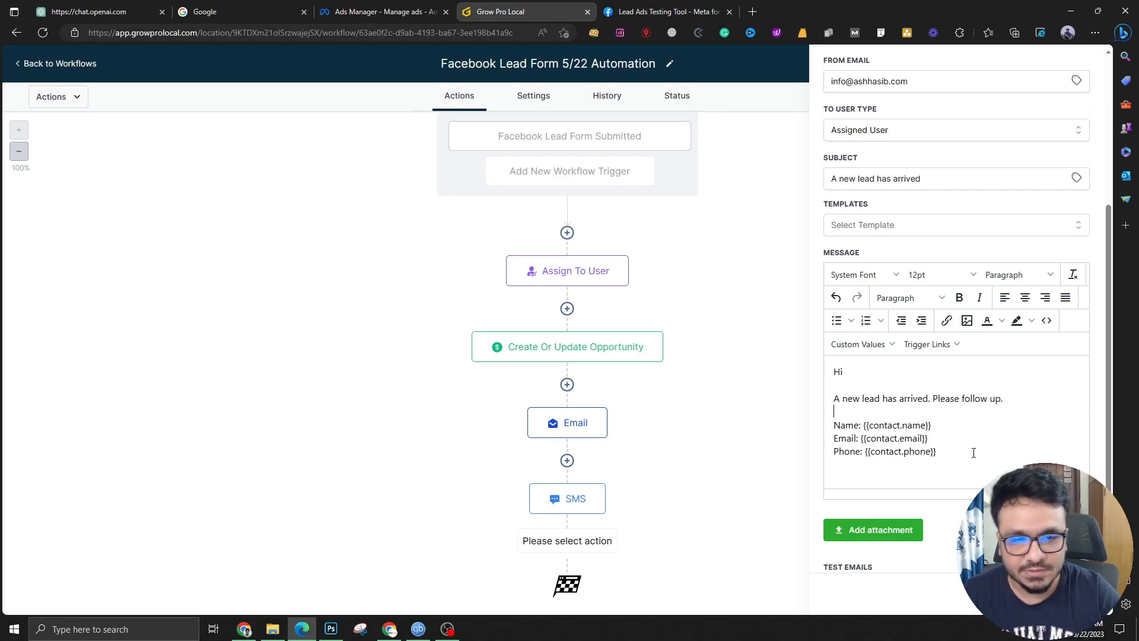
Save the notification step, switch the workflow to Publish, and save the workflow
click(1055, 594)
click(1053, 97)
scroll(712, 321, down, 1)
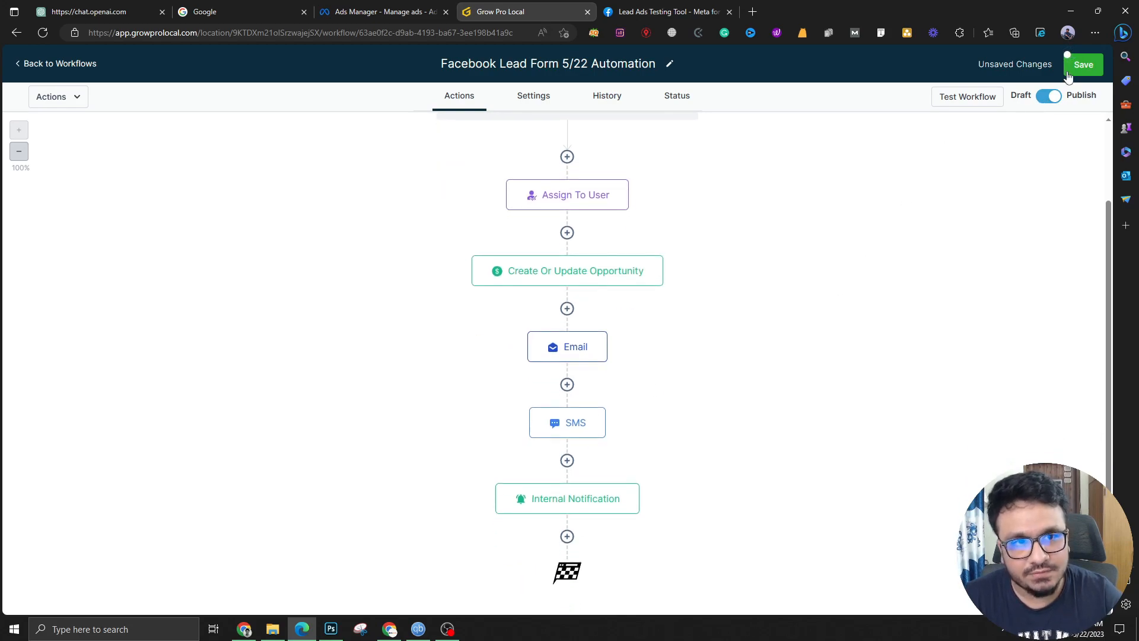
click(1072, 65)
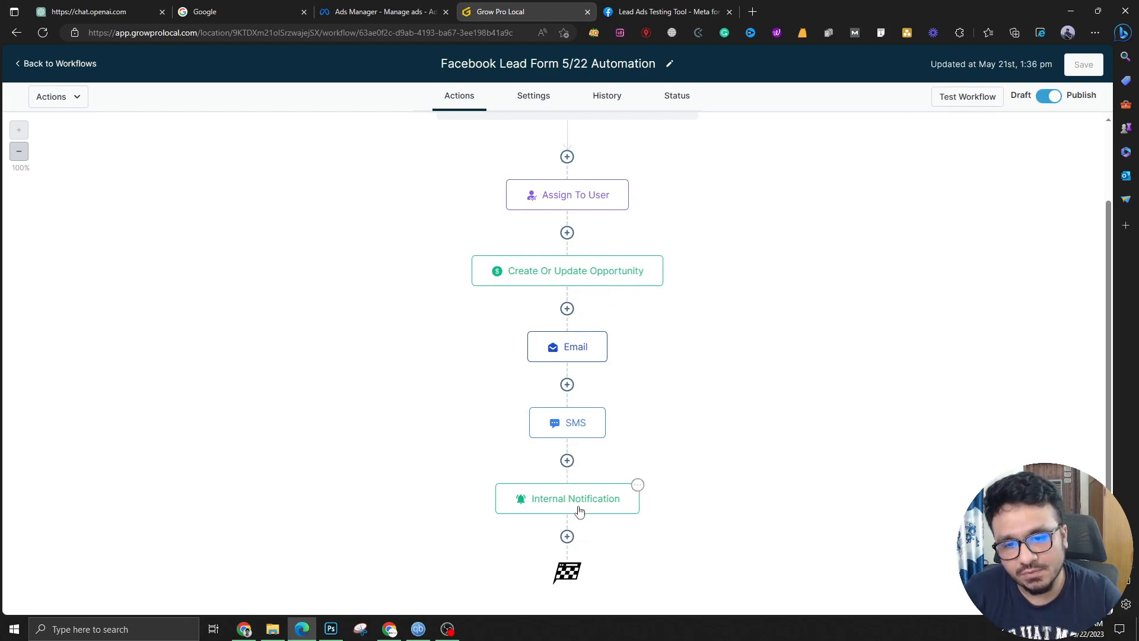
Add a Wait step of 1 day named 'Wait 1 day' after the Internal Notification
click(568, 536)
scroll(872, 403, down, 10)
scroll(884, 468, down, 5)
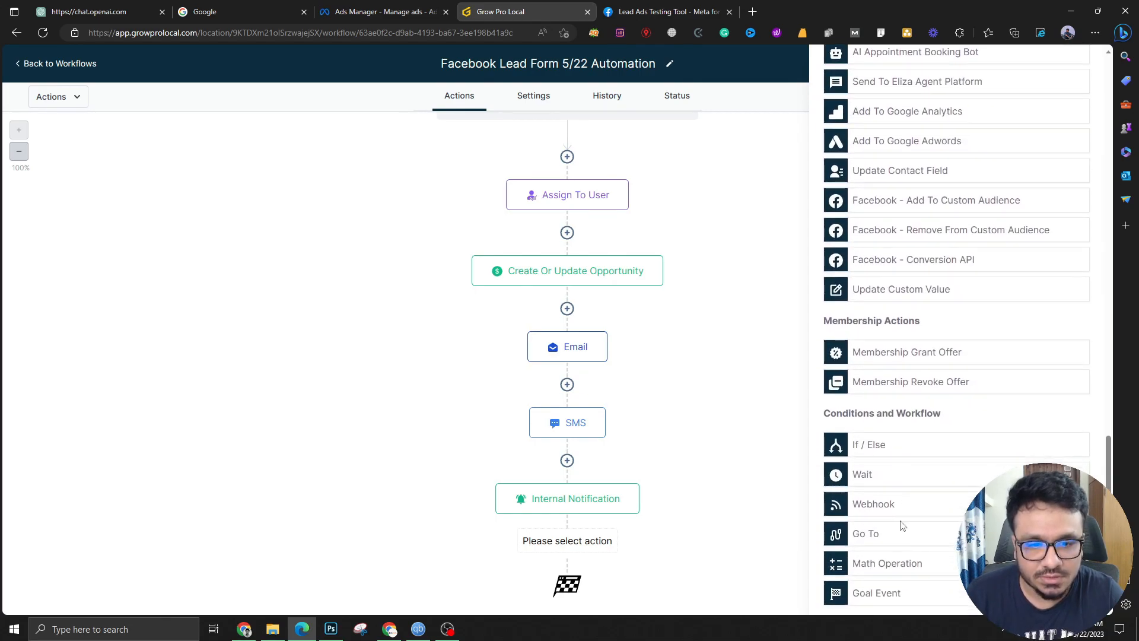
click(884, 481)
double_click(608, 256)
text(1)
click(719, 255)
click(644, 154)
text(1 day)
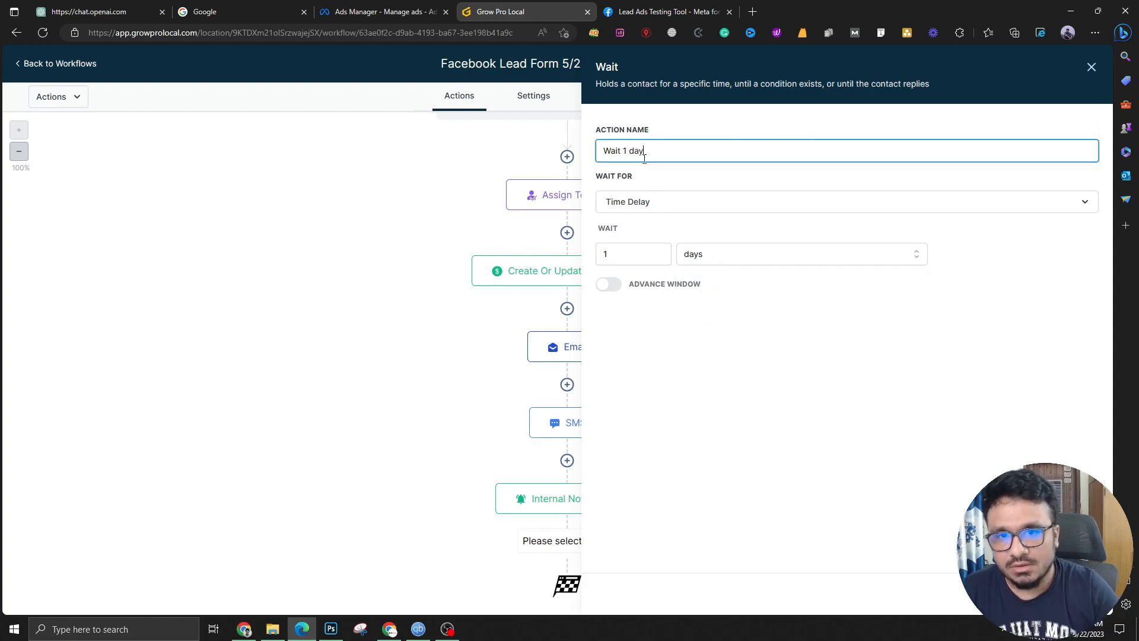
click(1060, 593)
scroll(623, 571, down, 2)
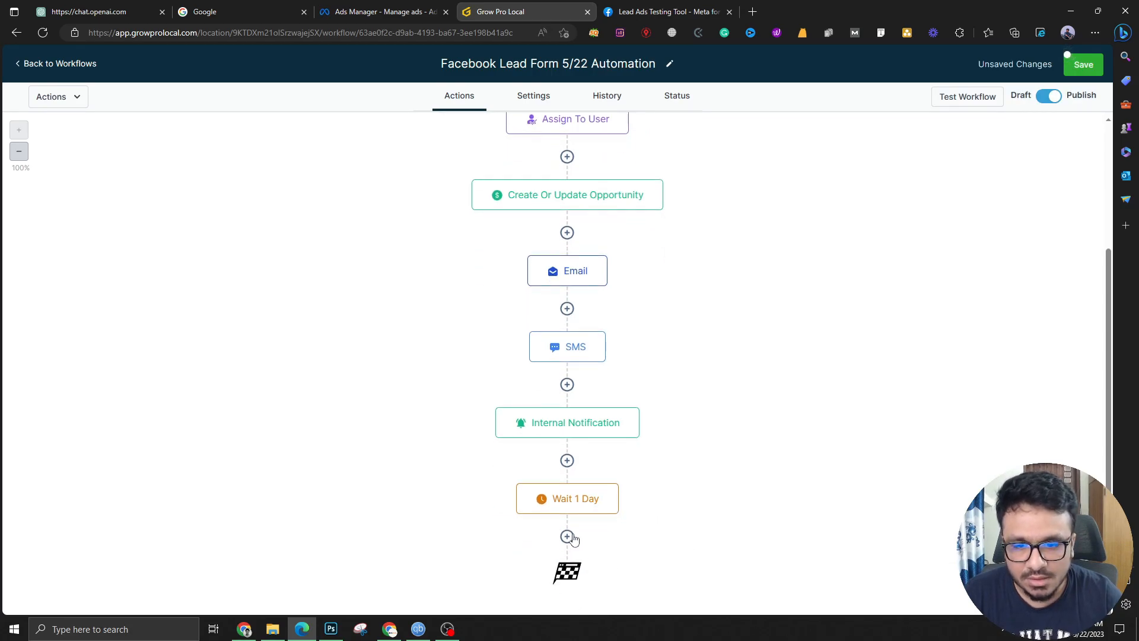
click(570, 536)
Discard the accidental Send Email step, then save the workflow and dismiss the Saved! toast
click(911, 376)
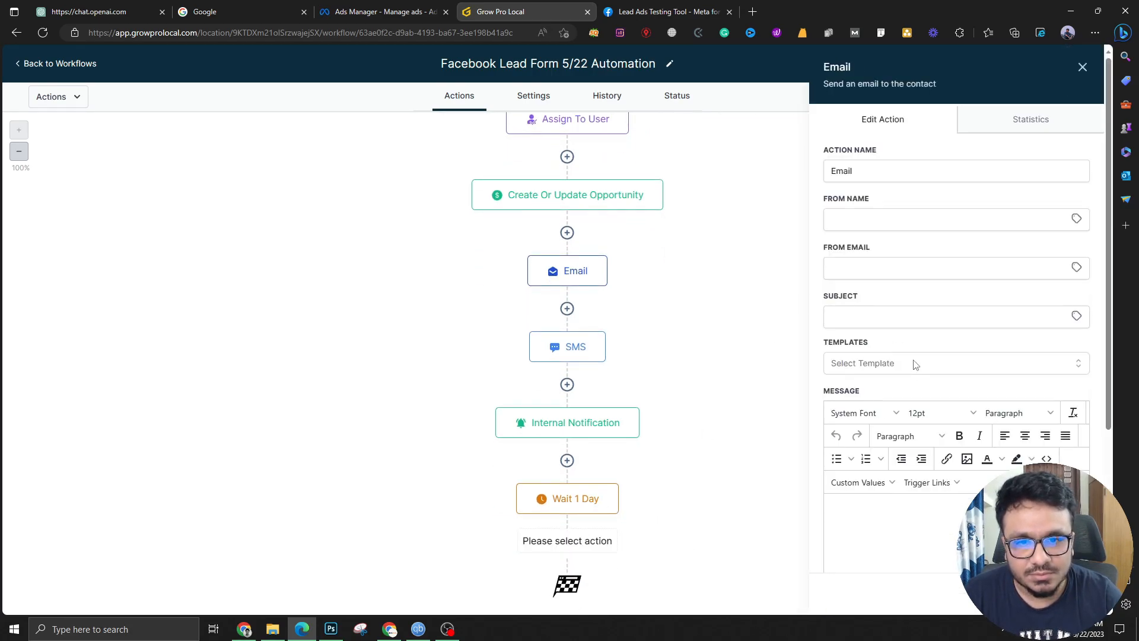
scroll(593, 344, up, 3)
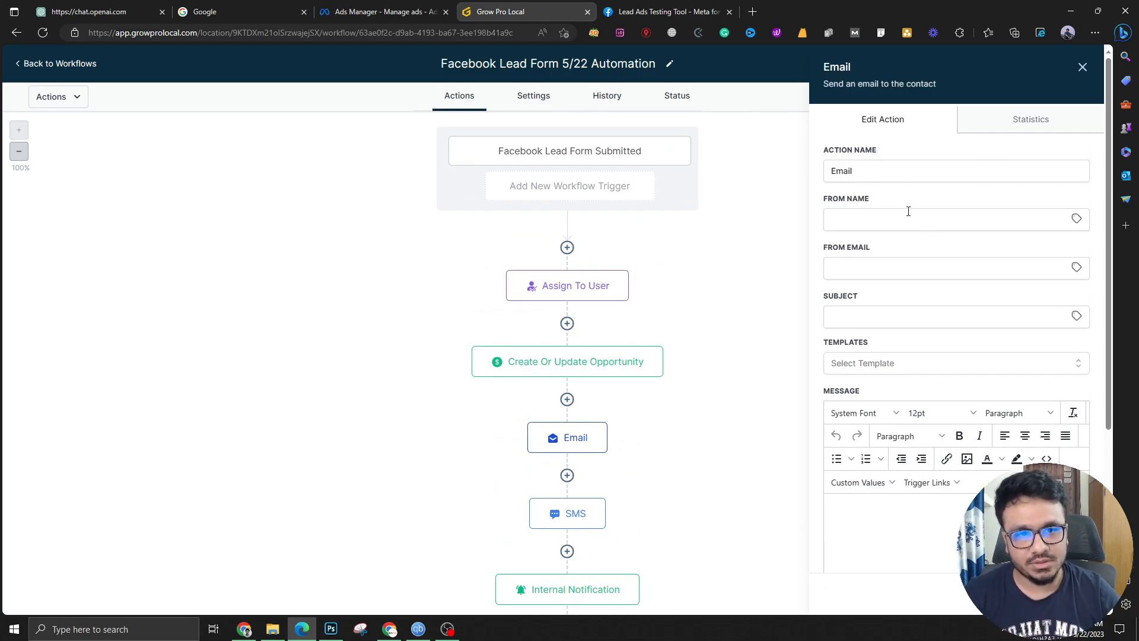
scroll(877, 330, down, 2)
scroll(1009, 178, up, 2)
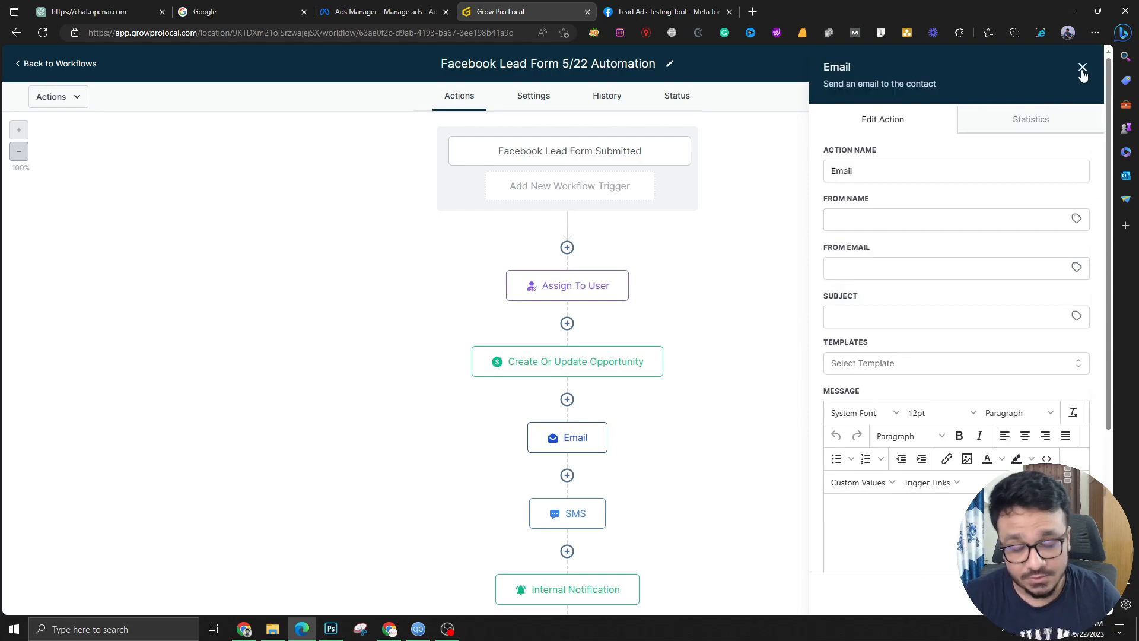
click(1083, 70)
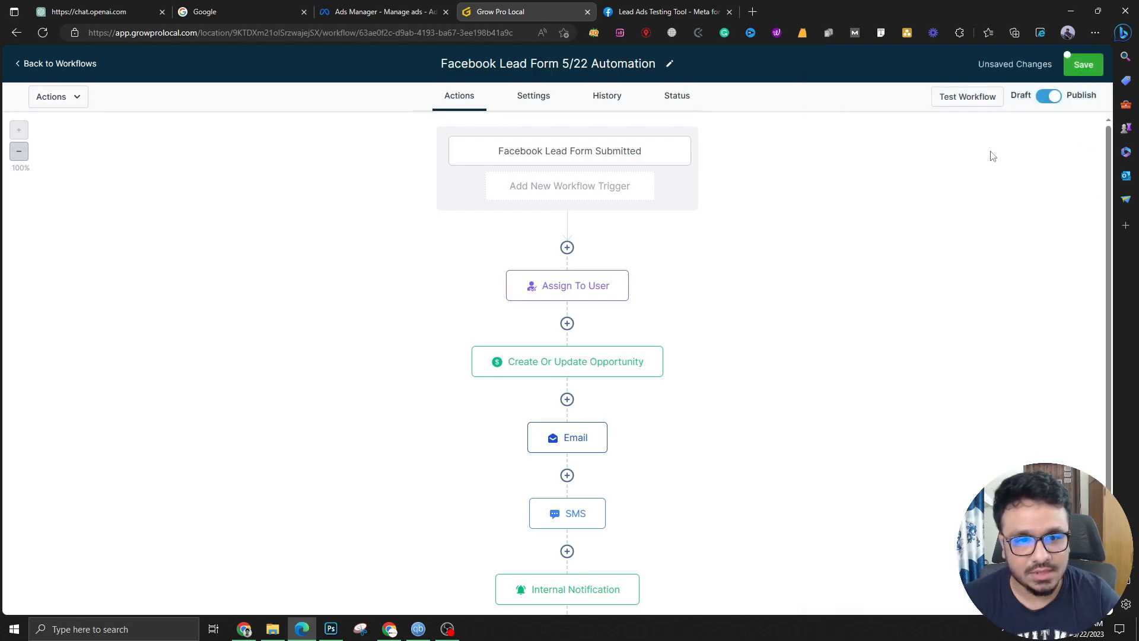
scroll(571, 537, down, 3)
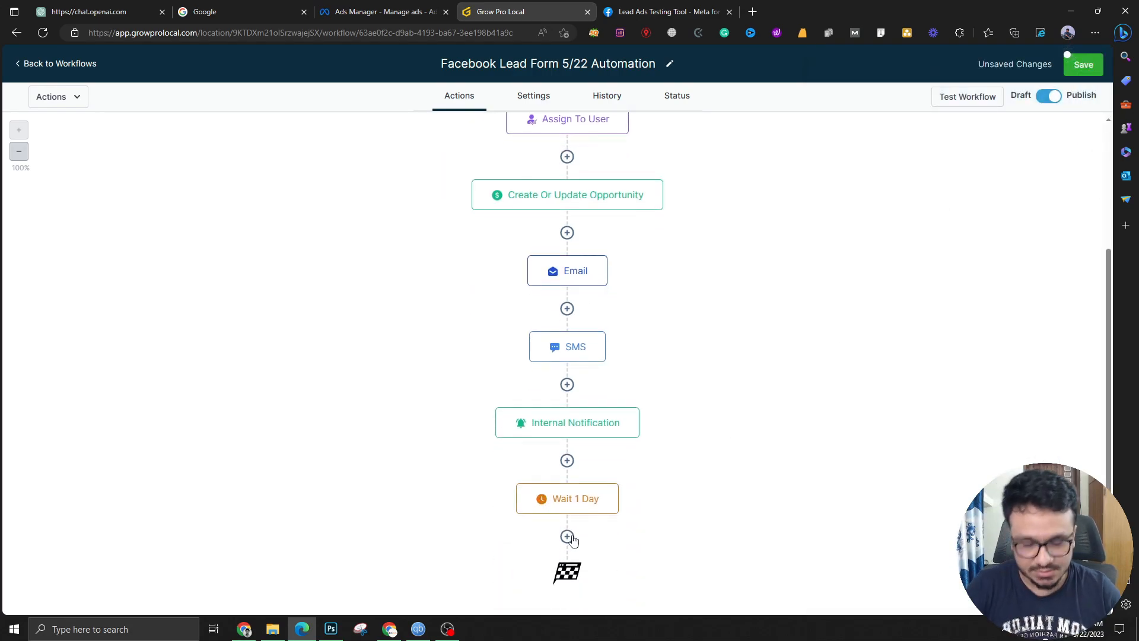
click(1083, 65)
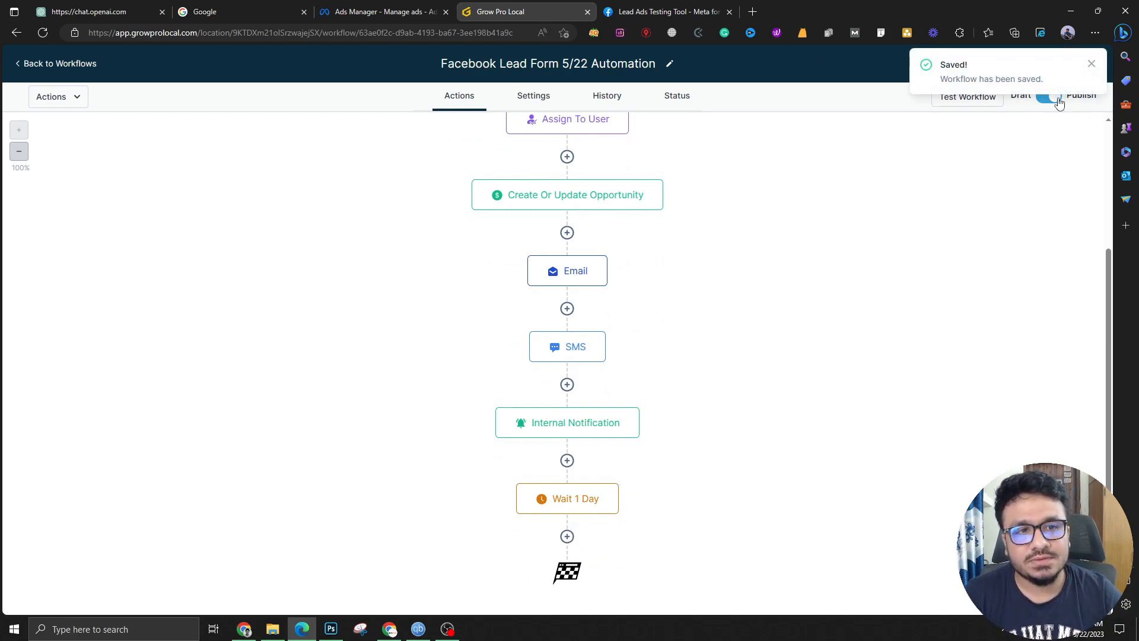
click(1092, 65)
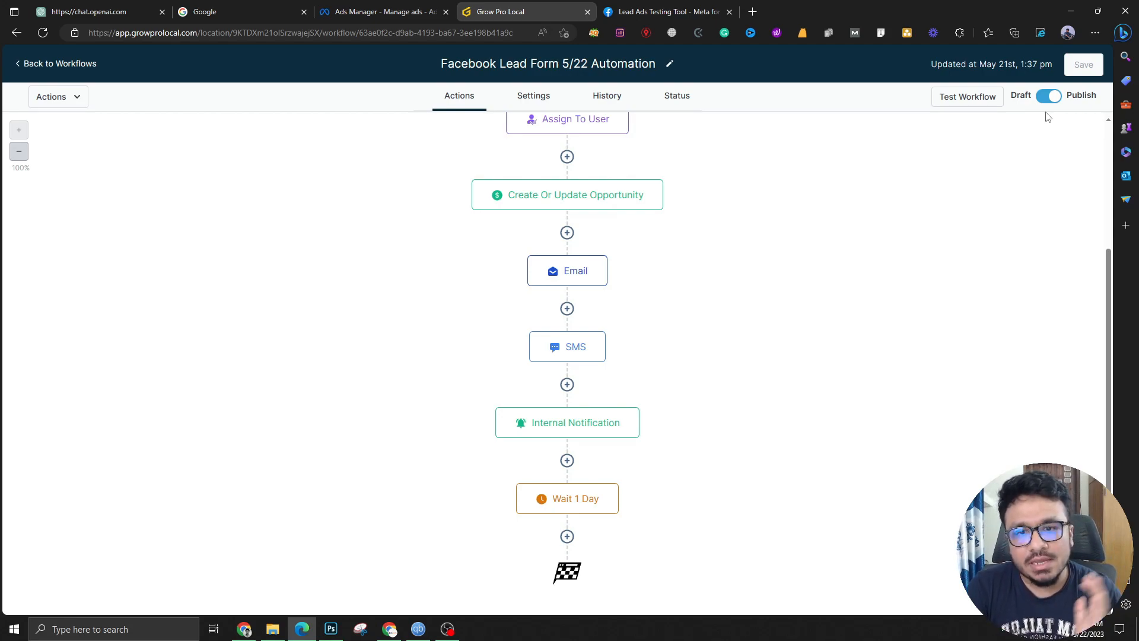
Scroll the canvas back to the top and return to the Automation Workflows list
scroll(704, 298, up, 3)
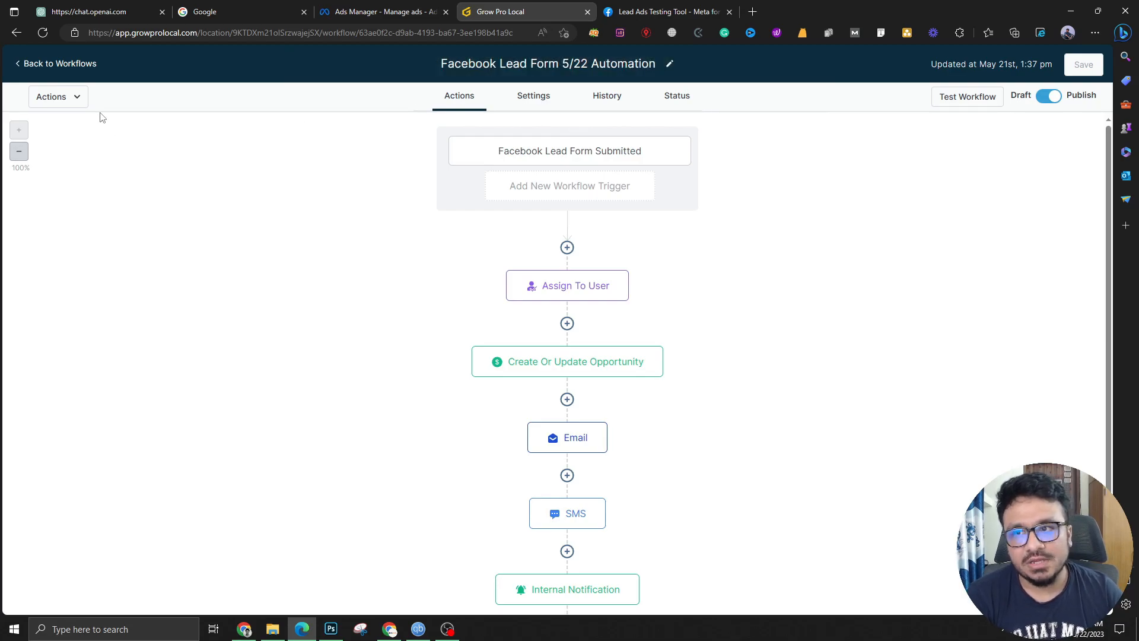
click(64, 67)
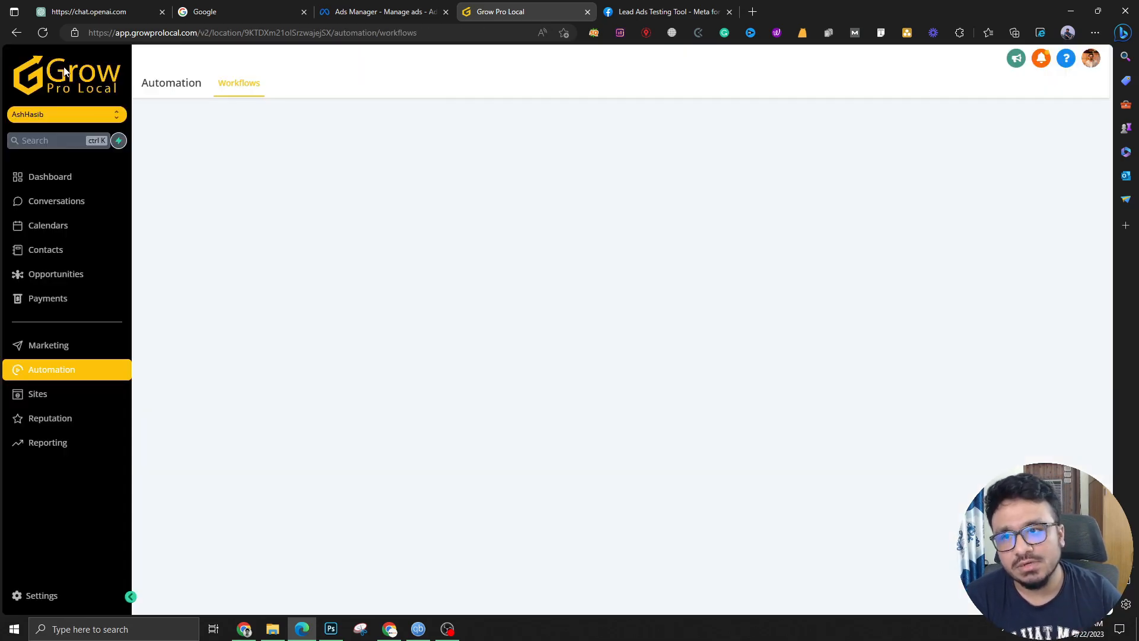